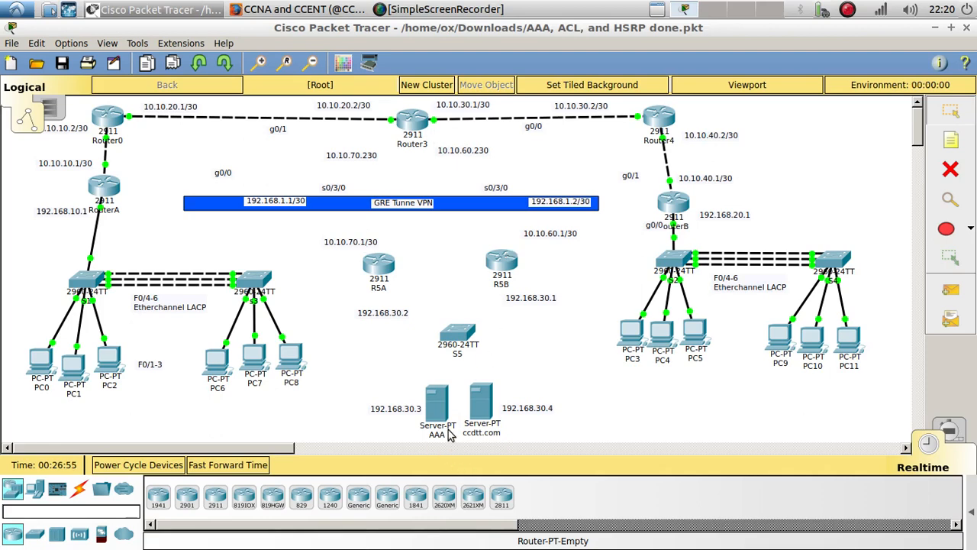
Step: Shift routers R5A and R5B slightly and place the labels 192.168.30.2 and 192.168.30.1 directly beneath them
{"action": "mouse_move", "coordinate": [448, 433]}
{"action": "left_click_drag", "start_coordinate": [390, 267], "coordinate": [403, 262]}
{"action": "left_click_drag", "start_coordinate": [495, 265], "coordinate": [504, 260]}
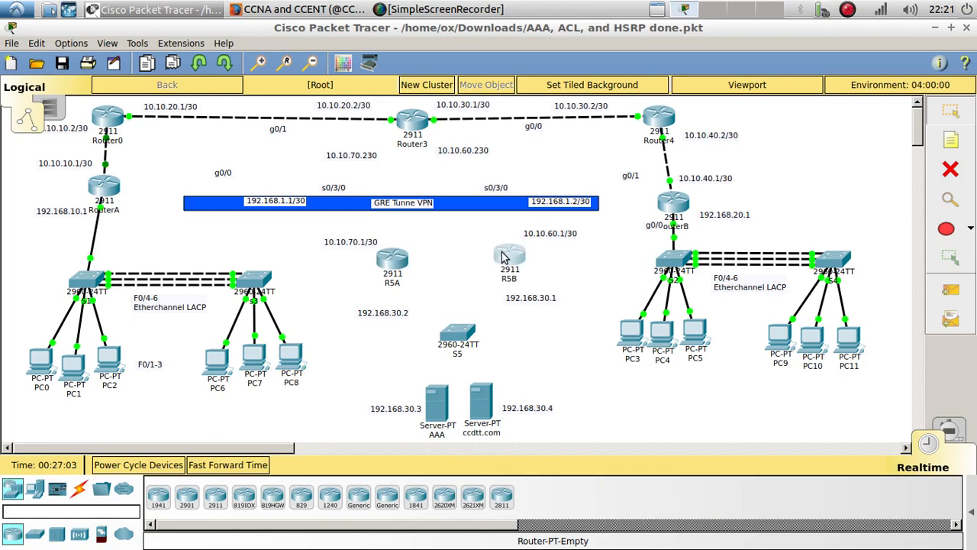
{"action": "left_click_drag", "start_coordinate": [517, 304], "coordinate": [512, 299]}
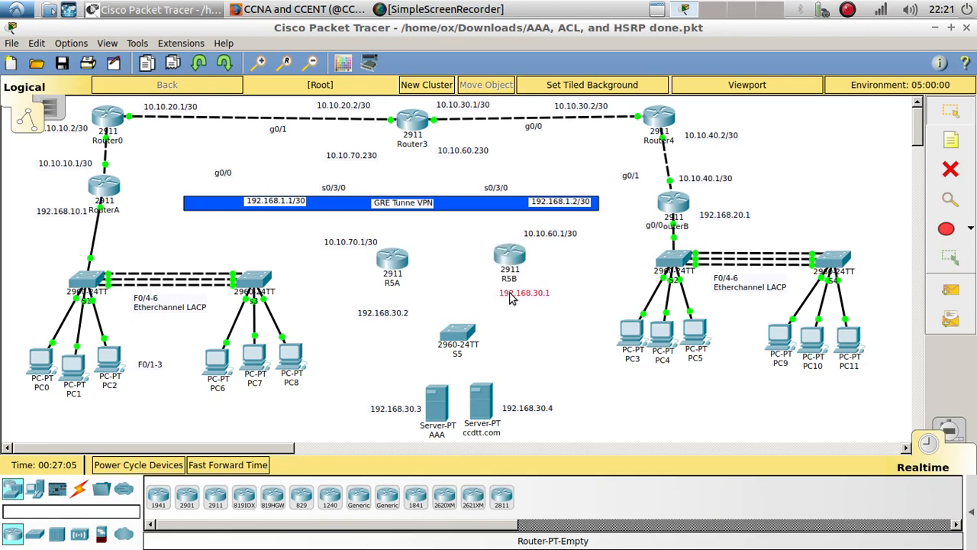
{"action": "left_click_drag", "start_coordinate": [393, 313], "coordinate": [383, 299]}
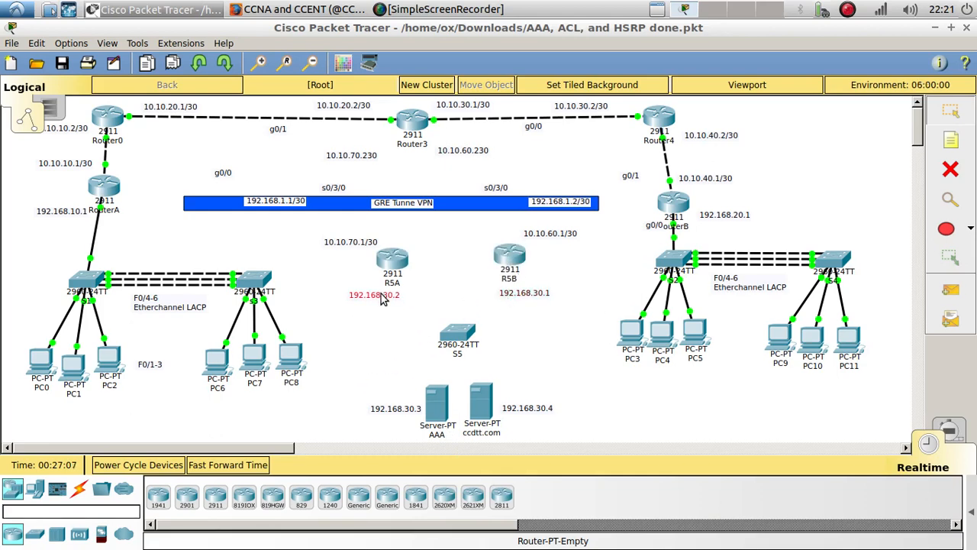
Step: Move switch S5 slightly upward and bring the AAA server closer to the ccdtt.com server
{"action": "left_click_drag", "start_coordinate": [441, 400], "coordinate": [445, 399]}
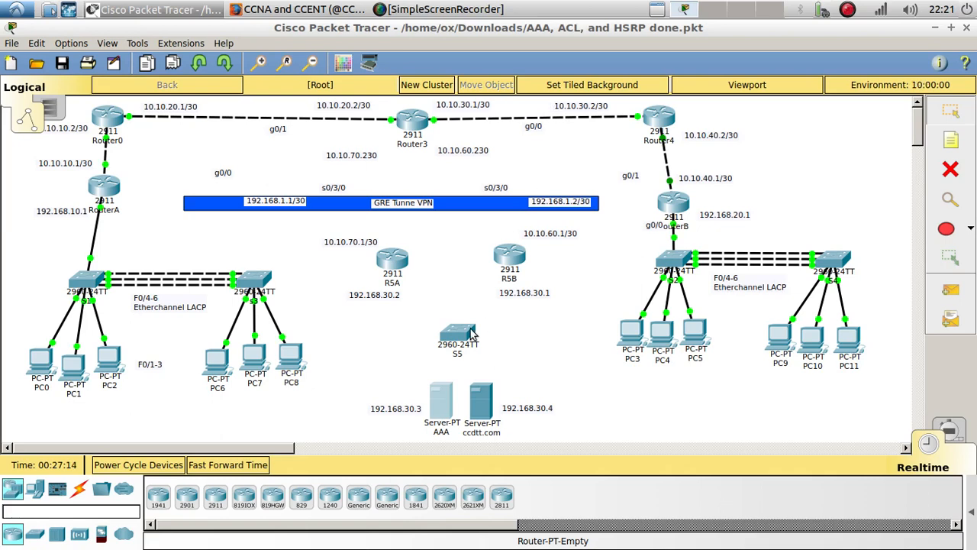
{"action": "mouse_move", "coordinate": [471, 334]}
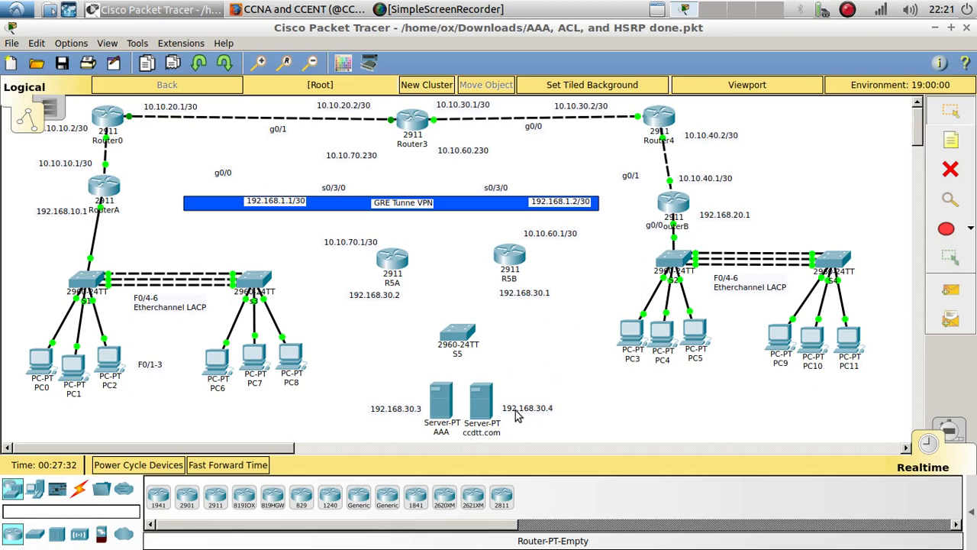
{"action": "left_click_drag", "start_coordinate": [473, 351], "coordinate": [477, 340]}
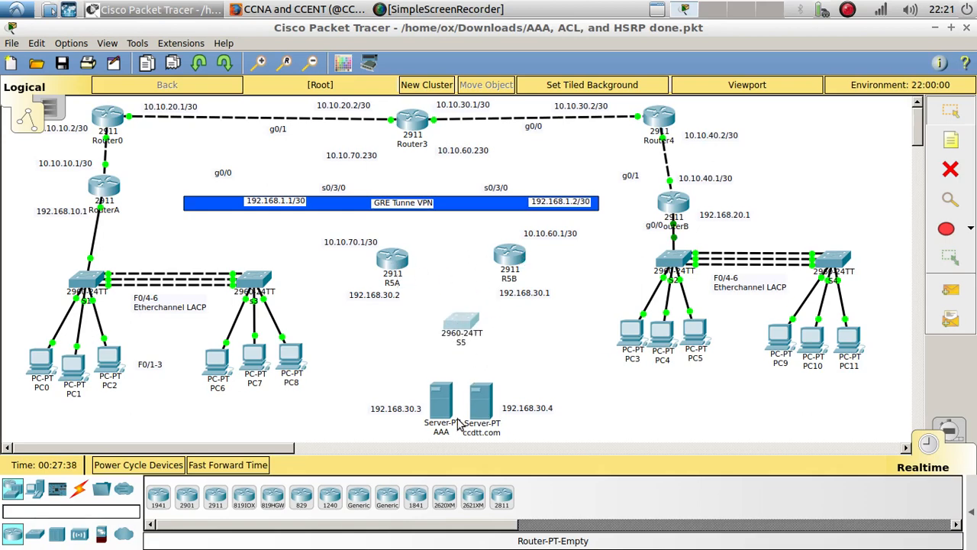
{"action": "left_click_drag", "start_coordinate": [446, 402], "coordinate": [448, 404]}
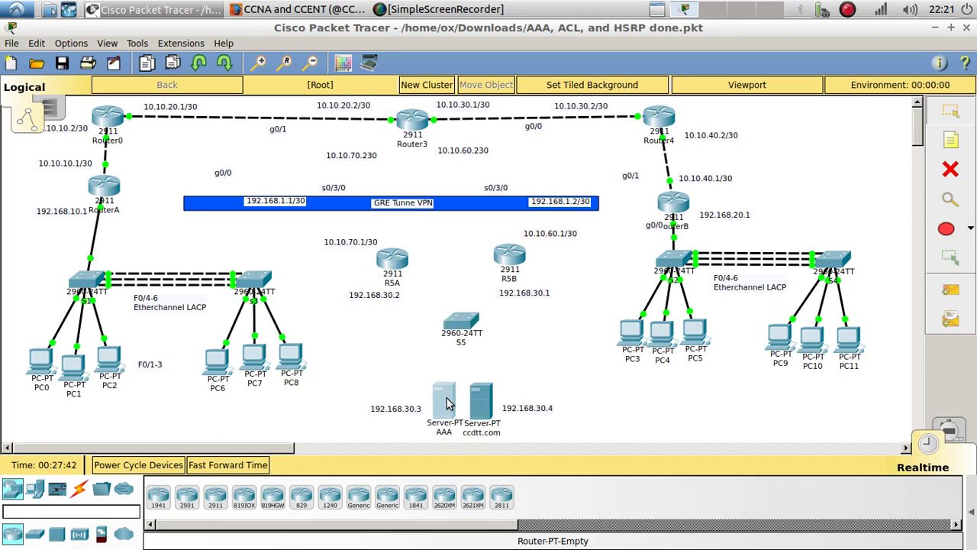
{"action": "left_click_drag", "start_coordinate": [448, 404], "coordinate": [448, 404]}
{"action": "mouse_move", "coordinate": [674, 262]}
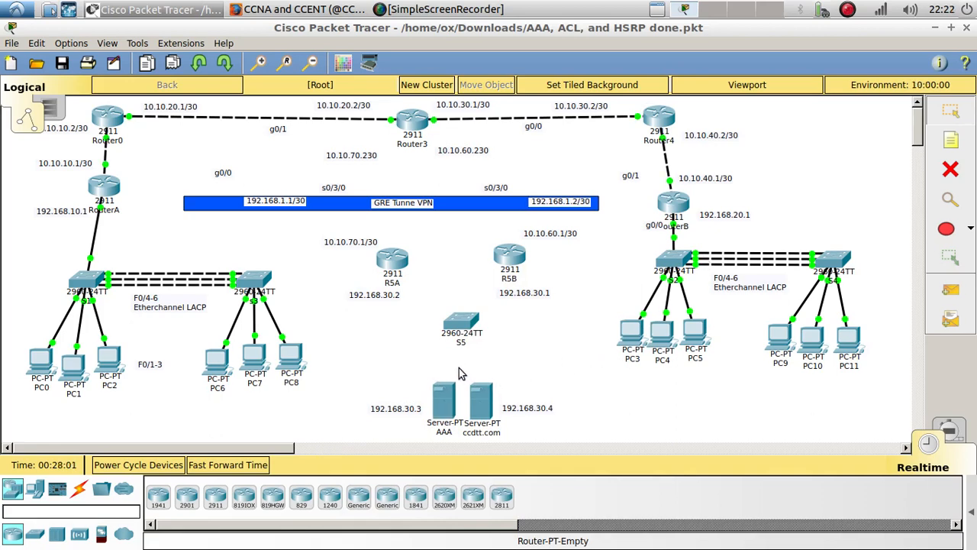
{"action": "left_click_drag", "start_coordinate": [446, 393], "coordinate": [484, 397]}
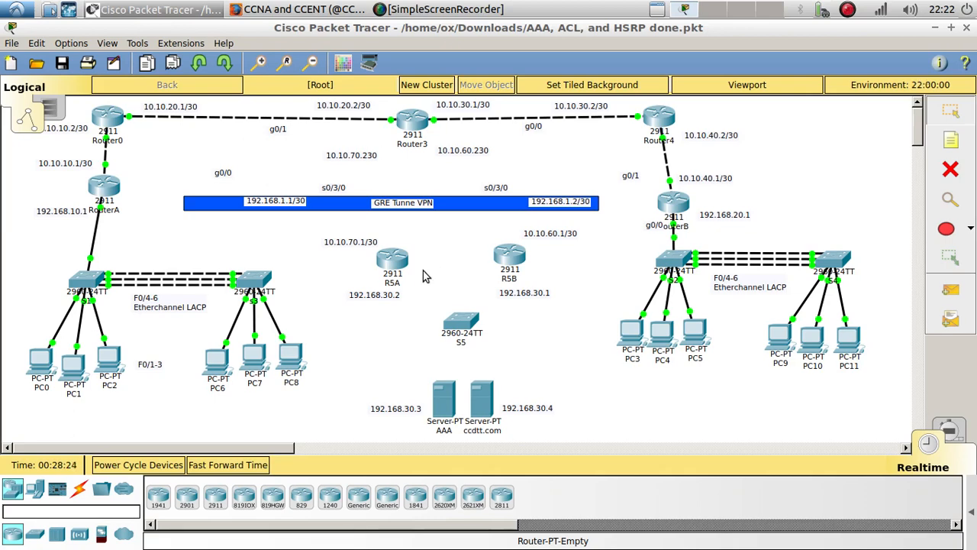
Step: Install an HWIC-2T serial module in the first slot of router R5A and close its window
{"action": "left_click", "coordinate": [397, 258]}
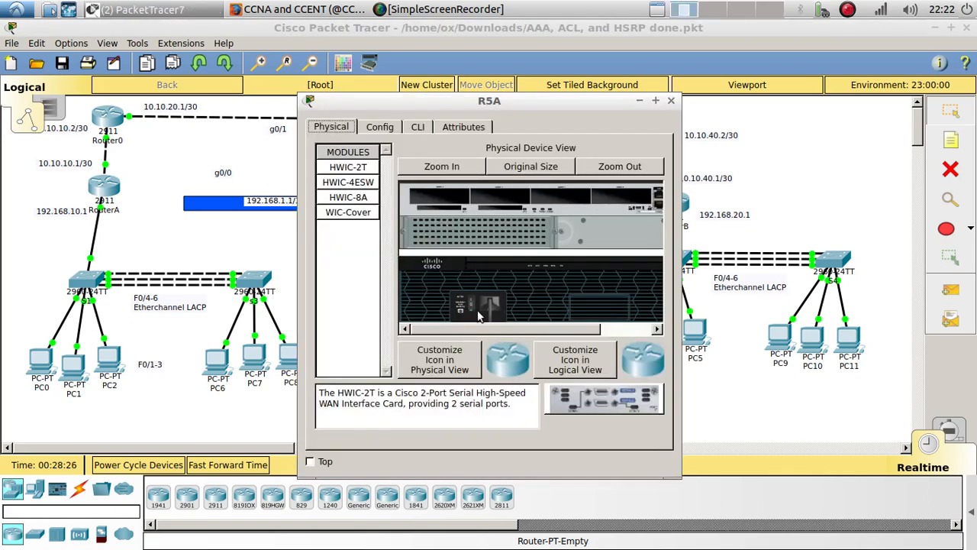
{"action": "left_click", "coordinate": [344, 170]}
{"action": "left_click_drag", "start_coordinate": [344, 170], "coordinate": [439, 201]}
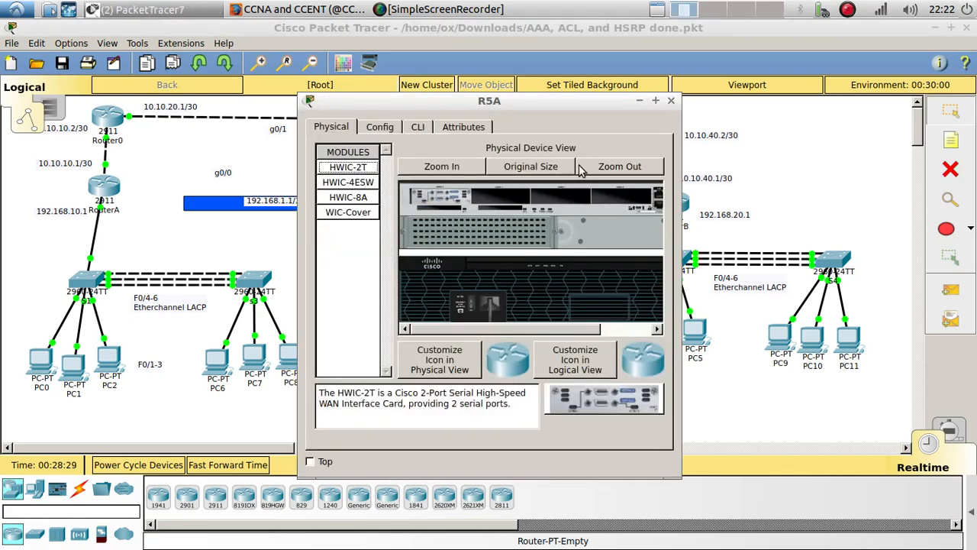
{"action": "left_click", "coordinate": [672, 105]}
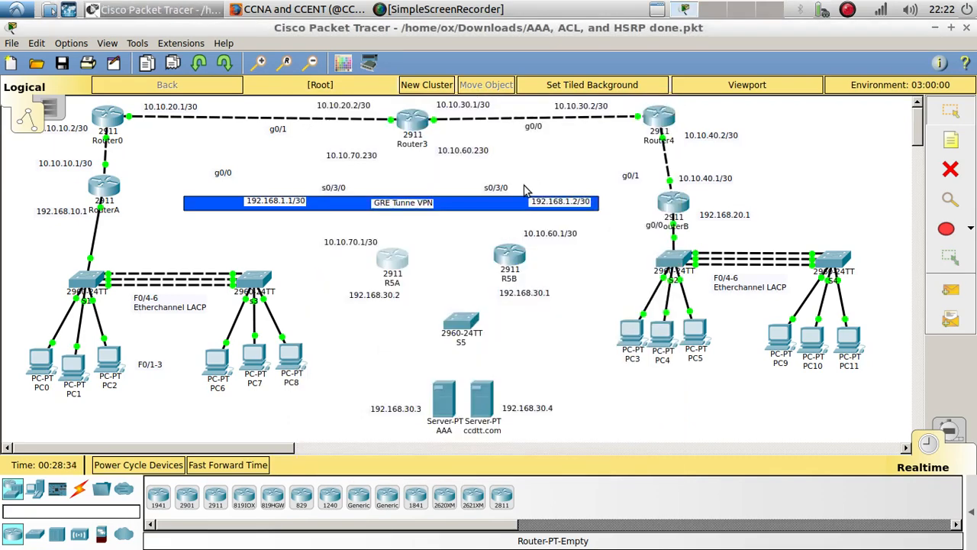
Step: Install an HWIC-2T module in the first slot of router R5B, switch its power, and recheck R5A's installed module
{"action": "left_click", "coordinate": [507, 257]}
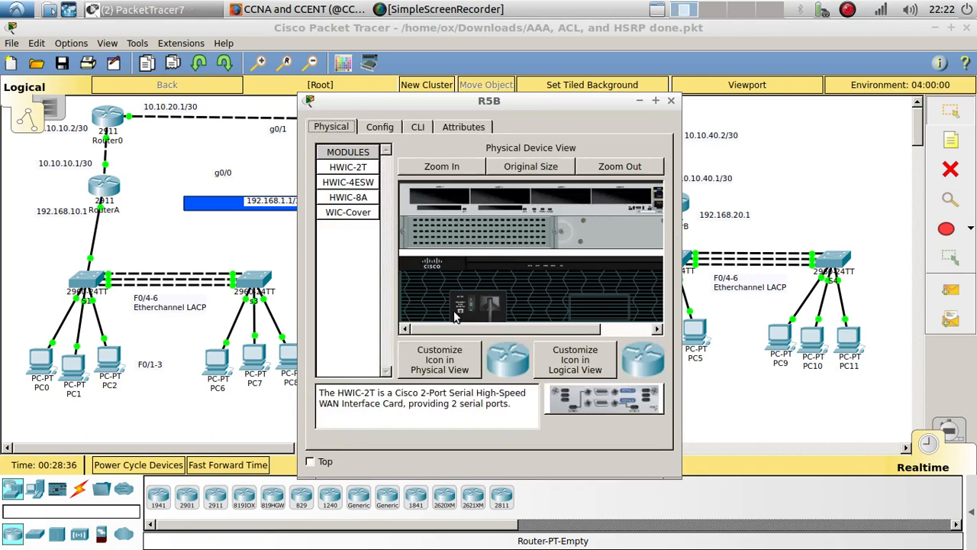
{"action": "left_click", "coordinate": [348, 167]}
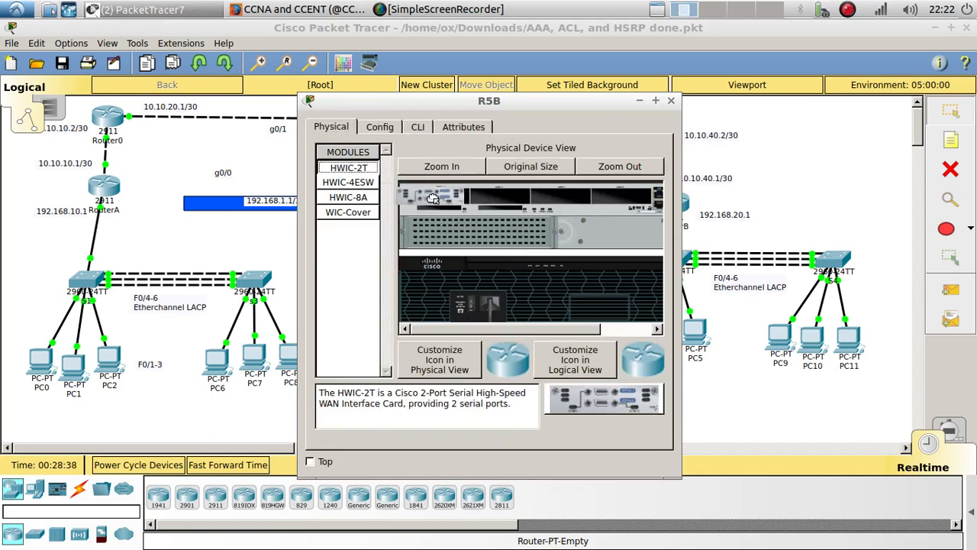
{"action": "left_click", "coordinate": [469, 307]}
{"action": "left_click", "coordinate": [671, 100]}
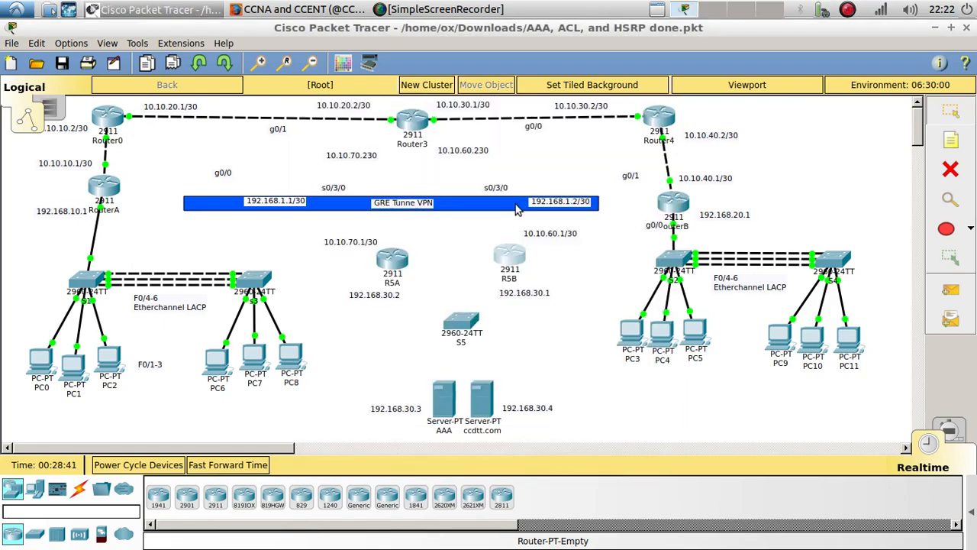
{"action": "left_click", "coordinate": [392, 259]}
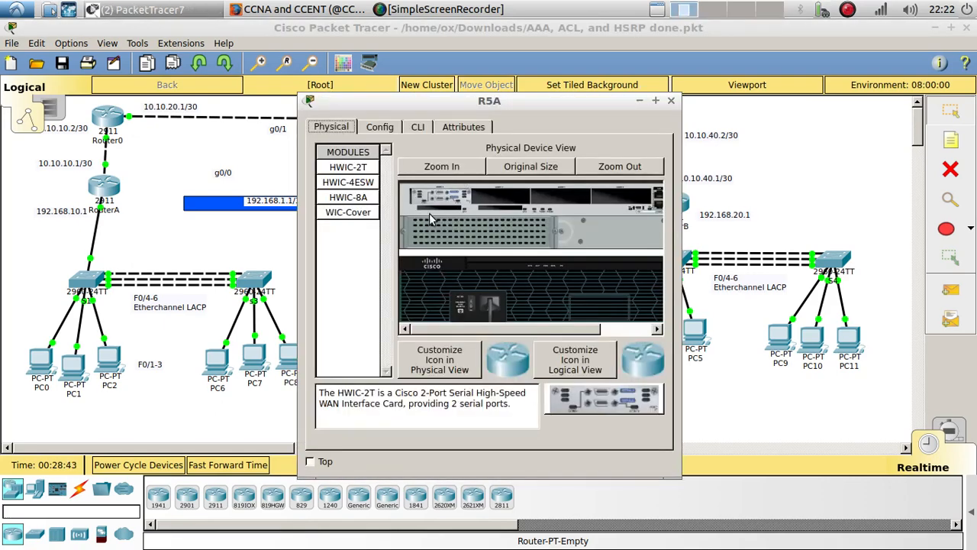
{"action": "left_click", "coordinate": [671, 101]}
Step: Power off Router3, install an HWIC-2T module in its first slot, and power it back on
{"action": "left_click", "coordinate": [413, 121]}
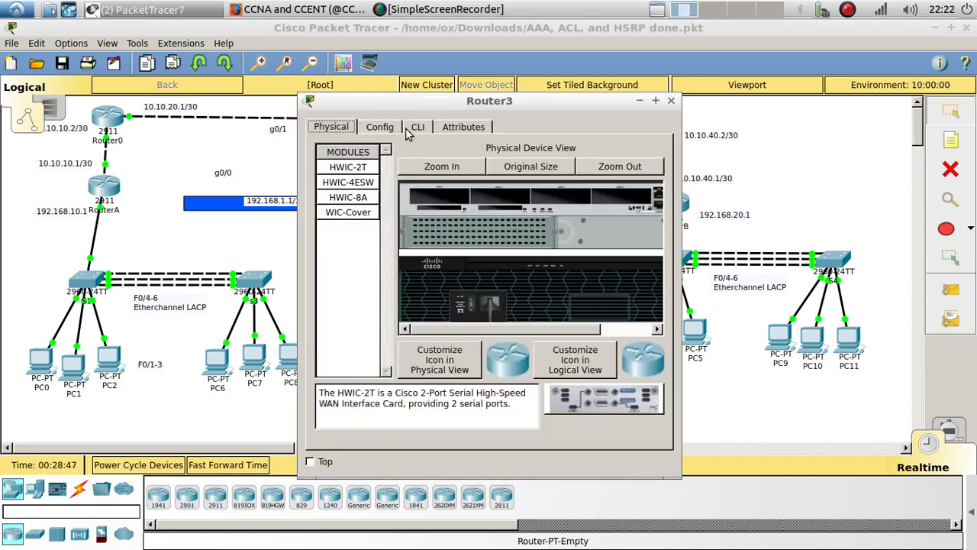
{"action": "left_click", "coordinate": [472, 304]}
{"action": "left_click_drag", "start_coordinate": [356, 169], "coordinate": [438, 197]}
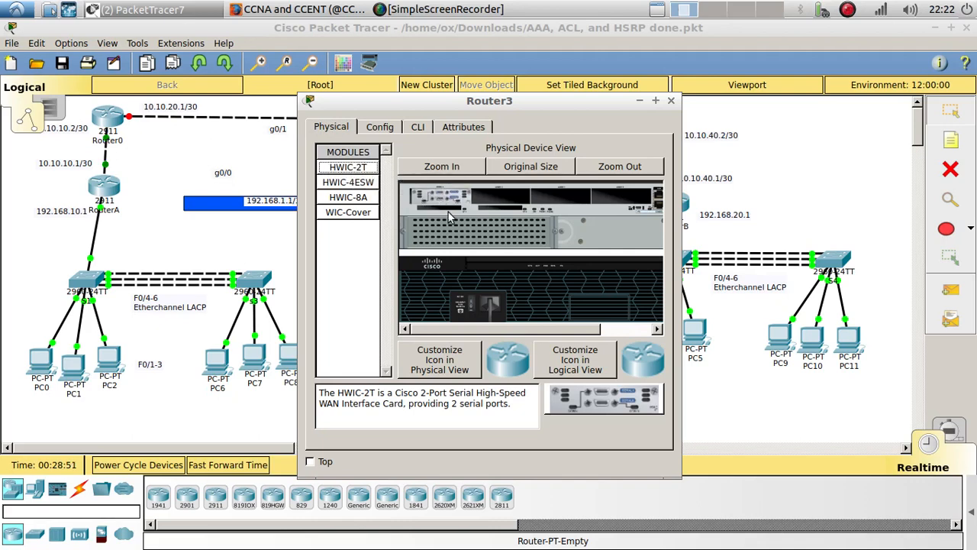
{"action": "left_click", "coordinate": [470, 302]}
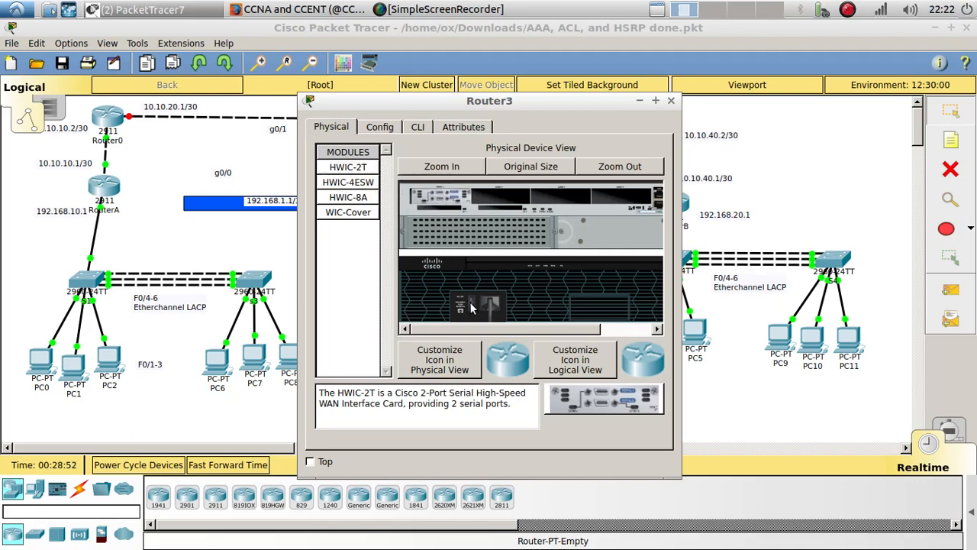
{"action": "left_click", "coordinate": [672, 100]}
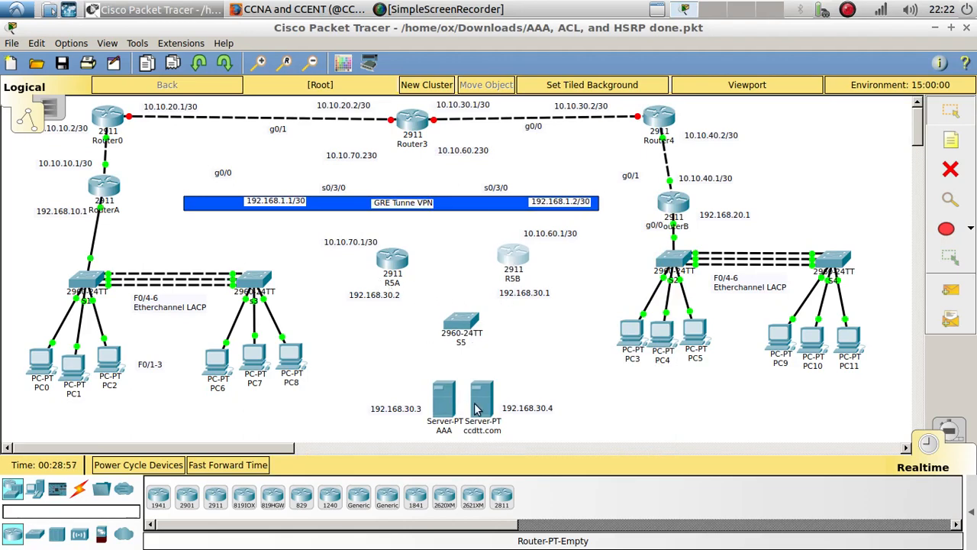
Step: Select both servers with their address labels and move the group slightly left, centring it beneath switch S5
{"action": "left_click_drag", "start_coordinate": [587, 420], "coordinate": [361, 399]}
{"action": "left_click_drag", "start_coordinate": [443, 398], "coordinate": [434, 401]}
{"action": "left_click", "coordinate": [492, 338]}
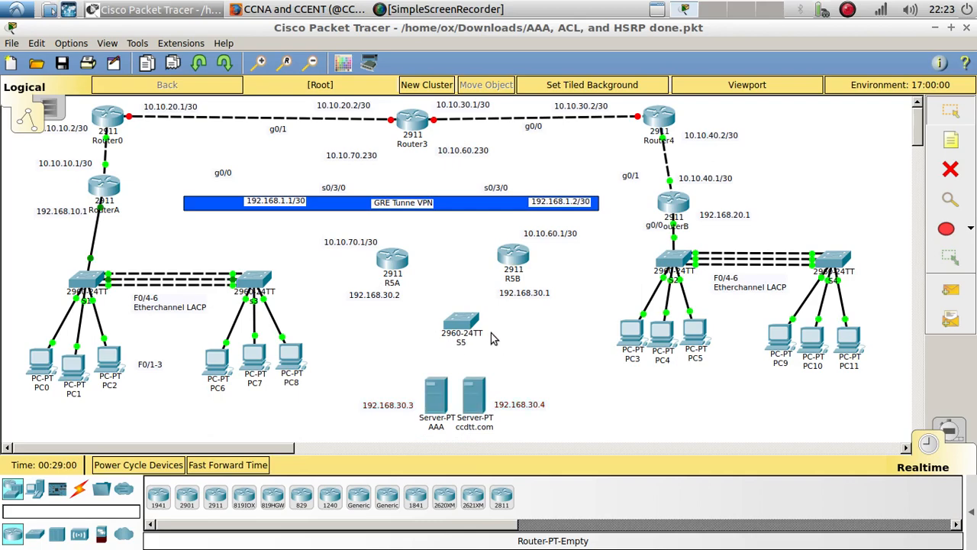
Step: Open the command line of switch S5 with its window placed beside the topology
{"action": "left_click", "coordinate": [461, 324]}
{"action": "left_click_drag", "start_coordinate": [464, 100], "coordinate": [770, 33]}
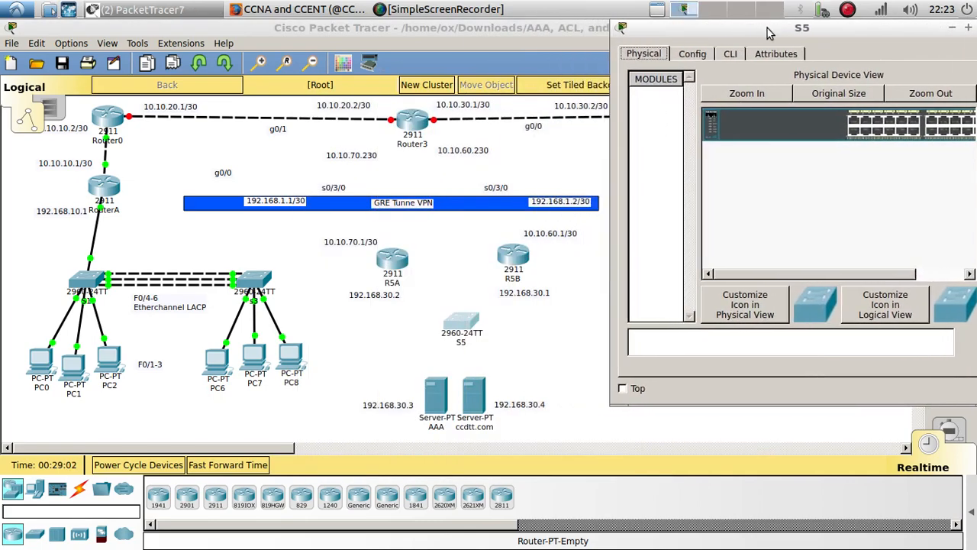
{"action": "left_click", "coordinate": [734, 55]}
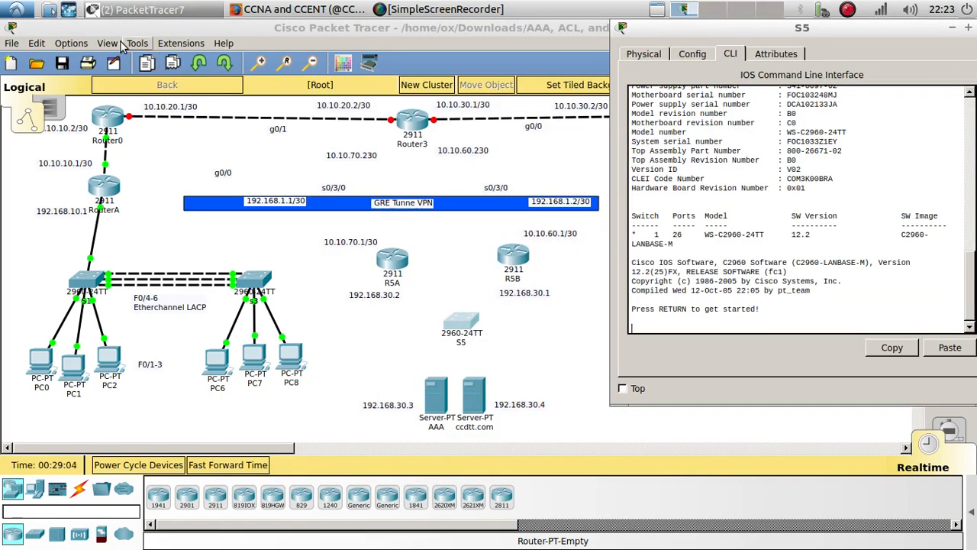
Step: Set the CLI font size to 10 and the workspace font size to 9 in the preferences, and apply them
{"action": "left_click", "coordinate": [71, 43]}
{"action": "left_click", "coordinate": [84, 58]}
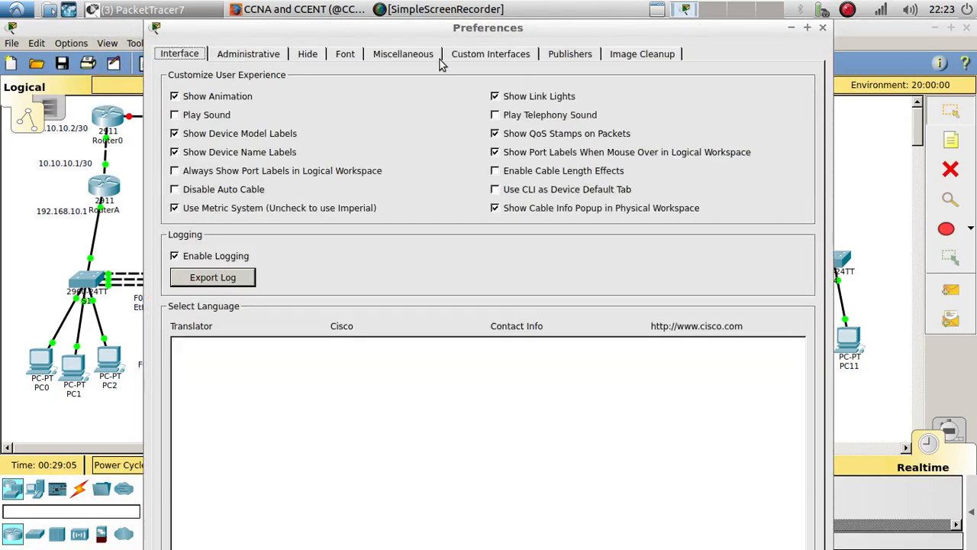
{"action": "left_click", "coordinate": [341, 57]}
{"action": "left_click", "coordinate": [798, 174]}
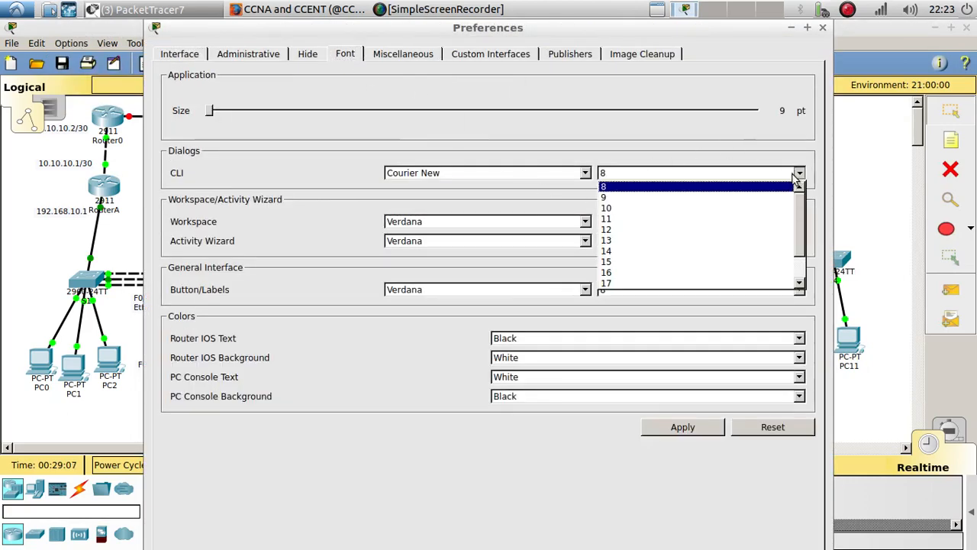
{"action": "left_click", "coordinate": [794, 209]}
{"action": "left_click", "coordinate": [798, 222]}
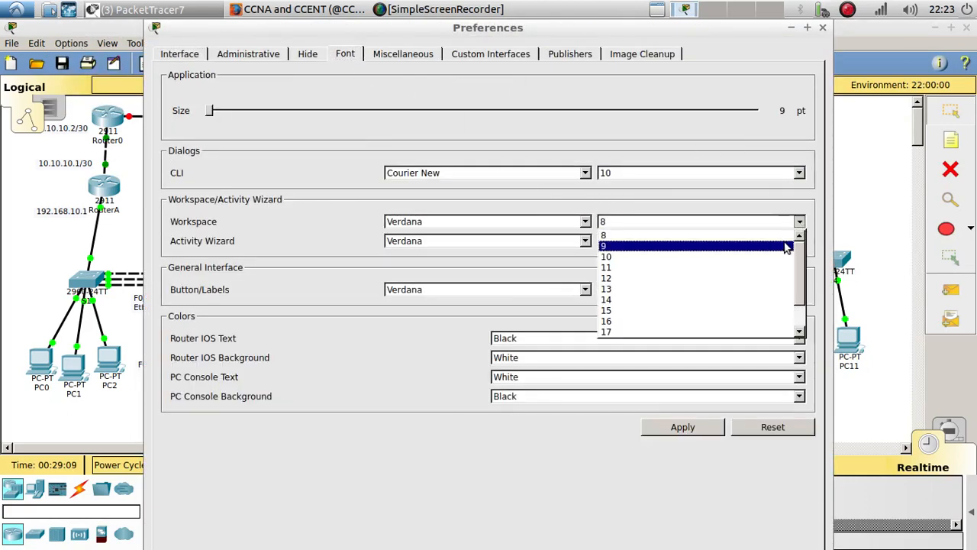
{"action": "left_click", "coordinate": [787, 246]}
{"action": "left_click", "coordinate": [682, 427]}
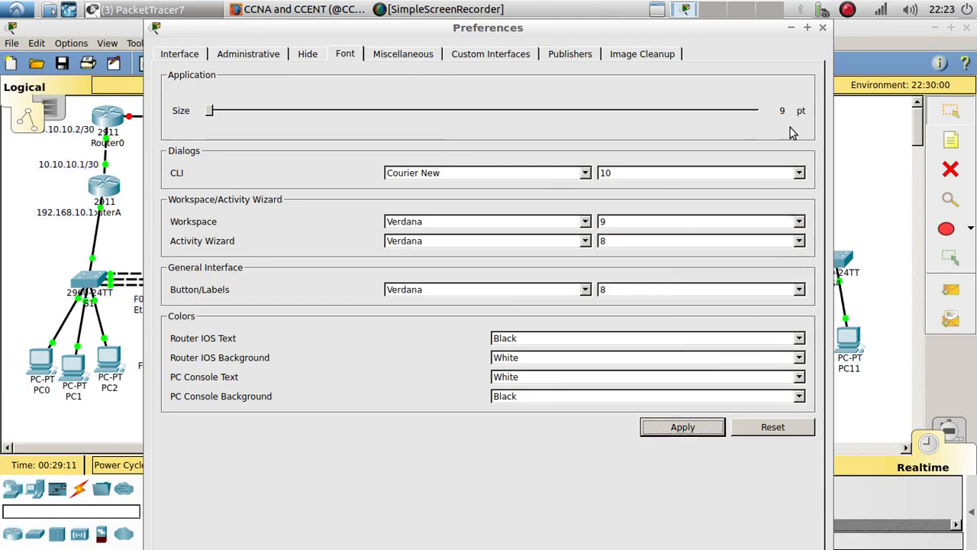
{"action": "left_click", "coordinate": [823, 28]}
Step: Reopen switch S5's command line beside the topology and enter privileged mode with en
{"action": "left_click", "coordinate": [463, 327]}
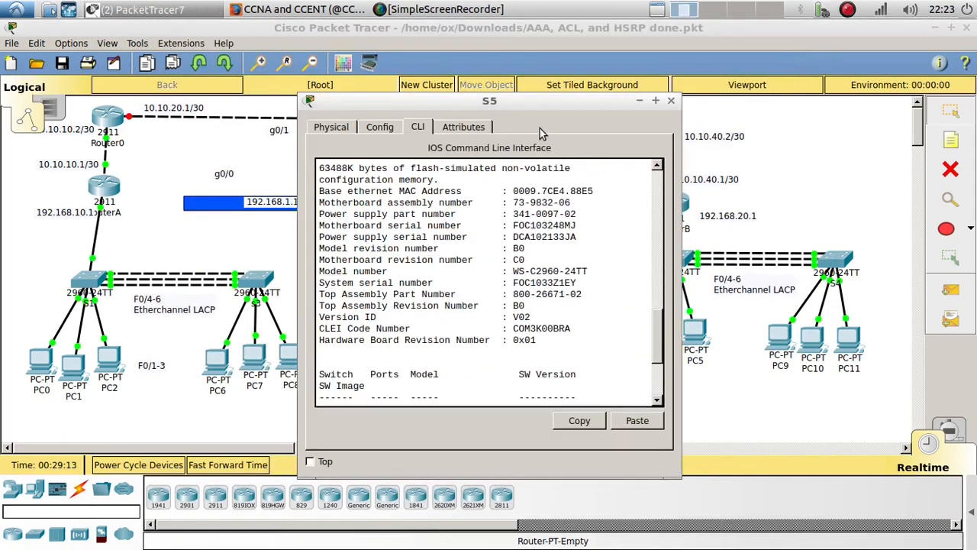
{"action": "left_click_drag", "start_coordinate": [415, 100], "coordinate": [736, 49]}
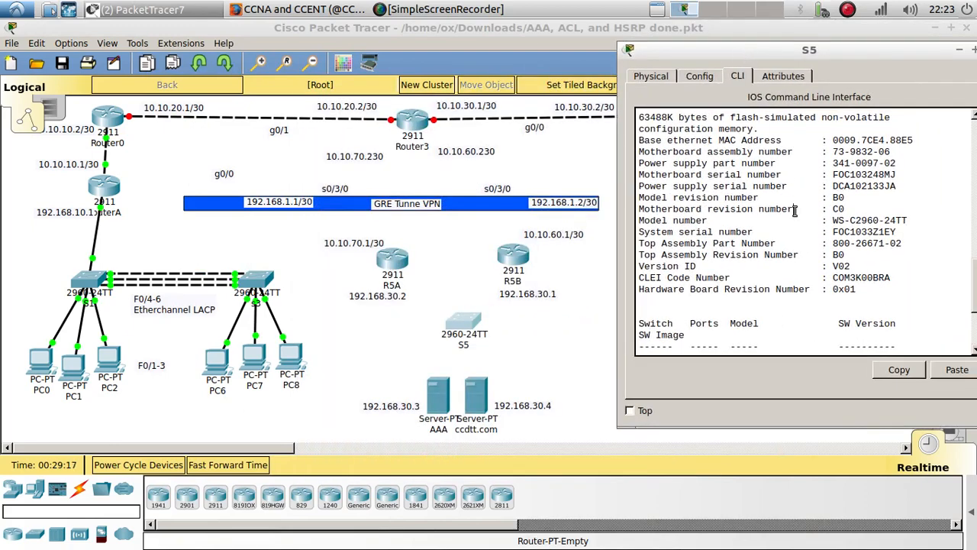
{"action": "key", "text": "Return"}
{"action": "key", "text": "Return"}
{"action": "key", "text": "Return"}
{"action": "type", "text": "en"}
{"action": "key", "text": "Return"}
Step: Enter global configuration mode on switch S5 with config t
{"action": "type", "text": "conf"}
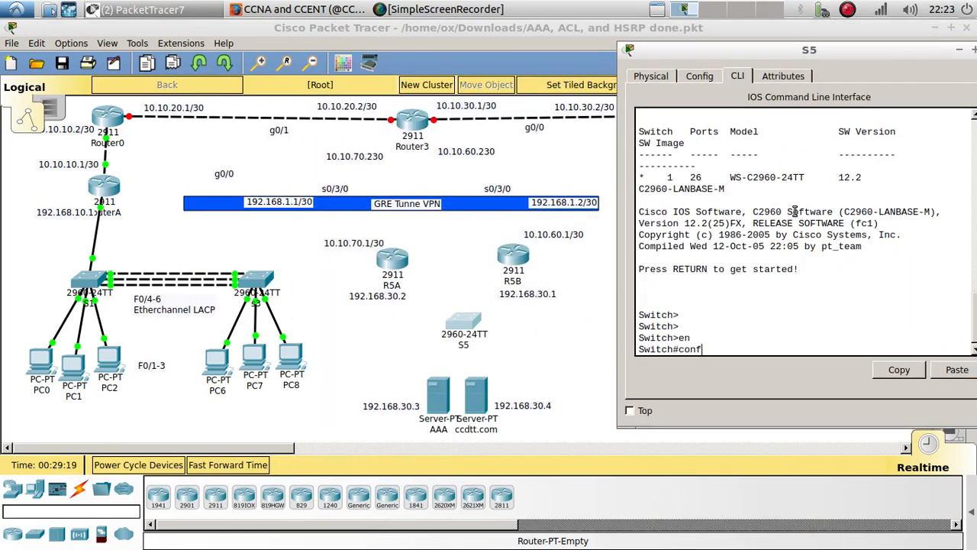
{"action": "type", "text": "ig tg"}
{"action": "key", "text": "Return"}
{"action": "type", "text": "config t"}
{"action": "key", "text": "Return"}
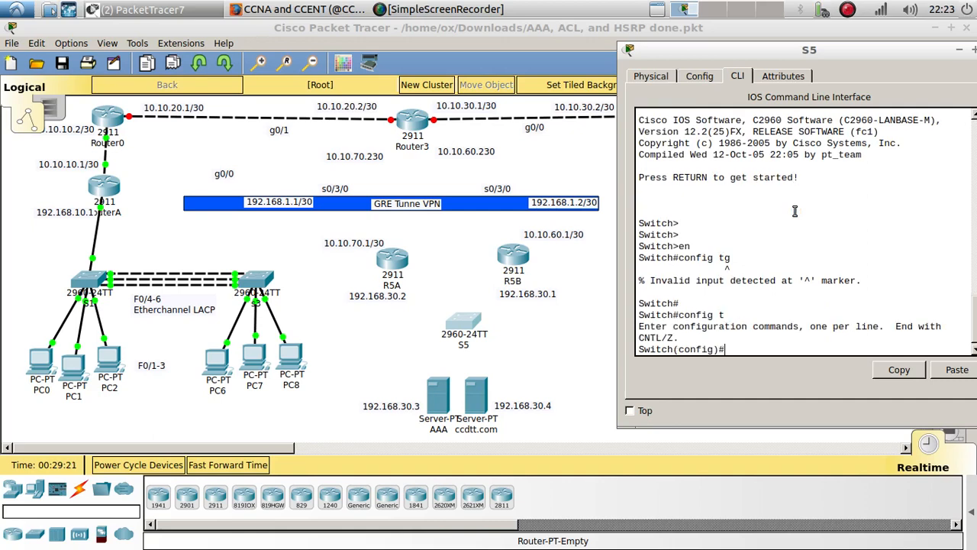
{"action": "key", "text": "Return"}
{"action": "key", "text": "Return"}
Step: Set the switch's hostname to S5
{"action": "type", "text": "hos"}
{"action": "key", "text": "Tab"}
{"action": "type", "text": "S"}
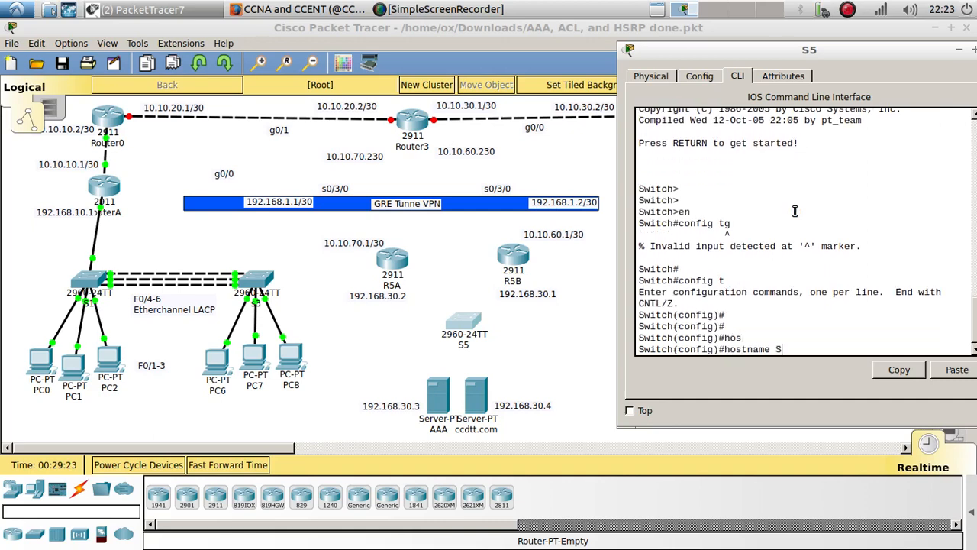
{"action": "type", "text": "5"}
{"action": "key", "text": "Return"}
{"action": "key", "text": "Return"}
{"action": "key", "text": "Return"}
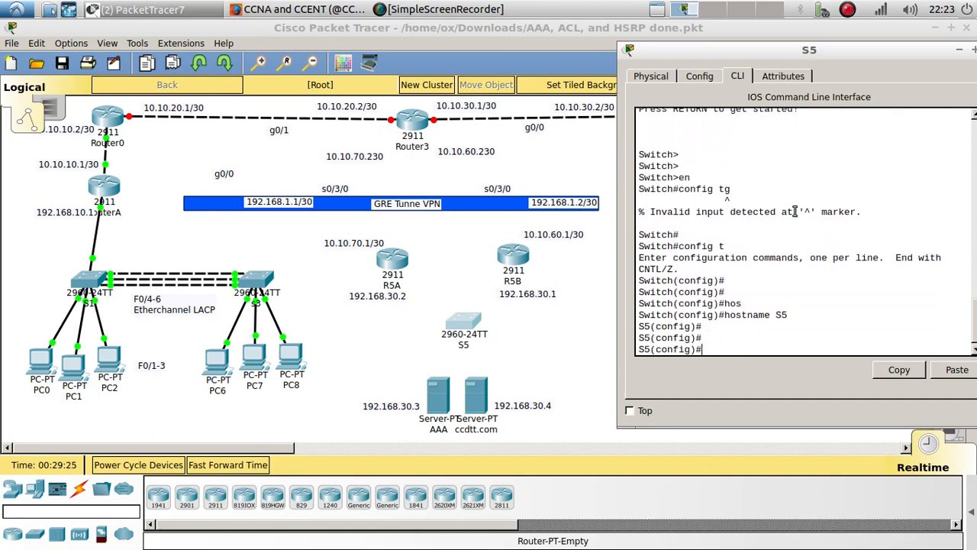
Step: Display the brief IP interface status of switch S5 and enlarge the window so each entry fits on one line
{"action": "type", "text": "do show bhief"}
{"action": "key", "text": "BackSpace"}
{"action": "key", "text": "BackSpace"}
{"action": "key", "text": "BackSpace"}
{"action": "type", "text": "rief"}
{"action": "key", "text": "Return"}
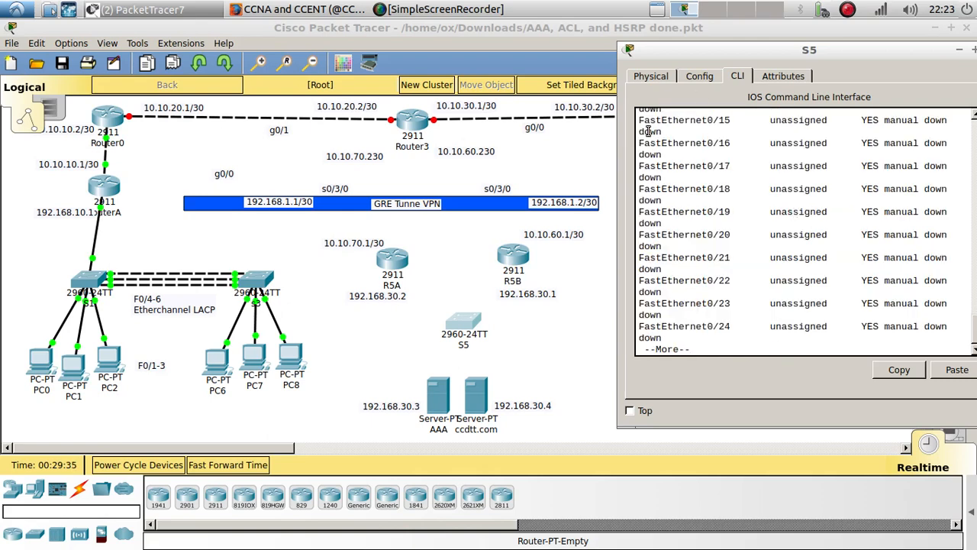
{"action": "left_click_drag", "start_coordinate": [620, 427], "coordinate": [498, 446]}
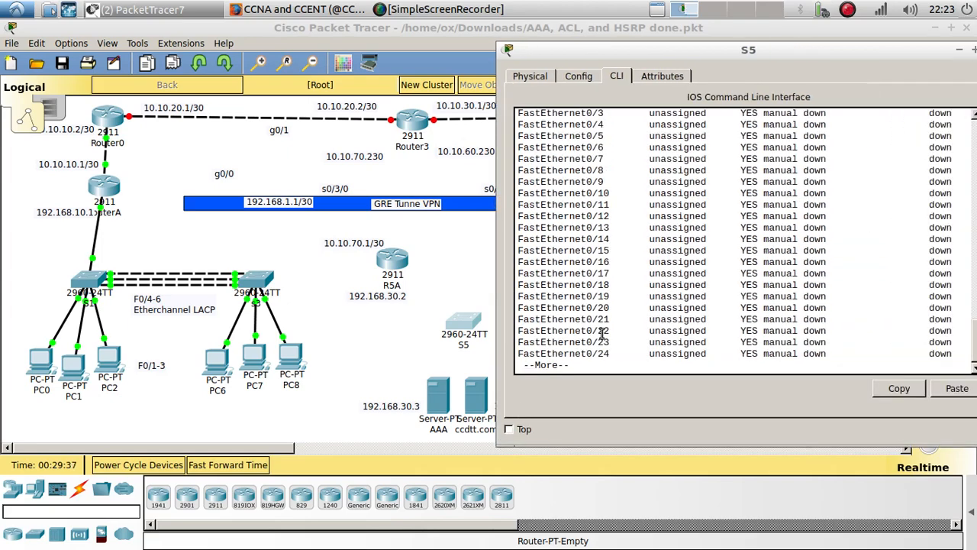
Step: Display the rest of switch S5's brief interface listing and review its entries
{"action": "key", "text": "space"}
{"action": "key", "text": "Return"}
{"action": "key", "text": "Return"}
{"action": "key", "text": "Return"}
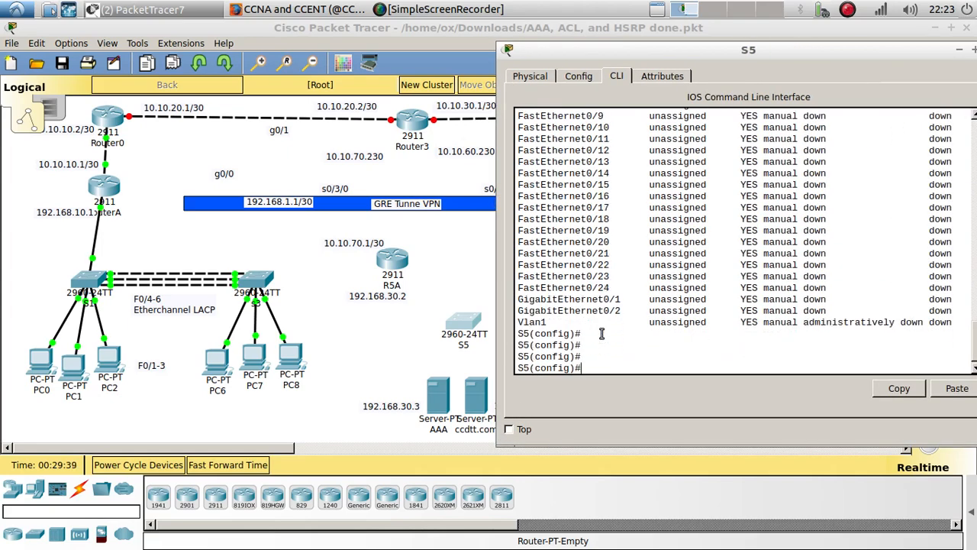
{"action": "scroll", "coordinate": [600, 290], "scroll_direction": "up", "scroll_amount": 7}
{"action": "scroll", "coordinate": [611, 305], "scroll_direction": "down", "scroll_amount": 7}
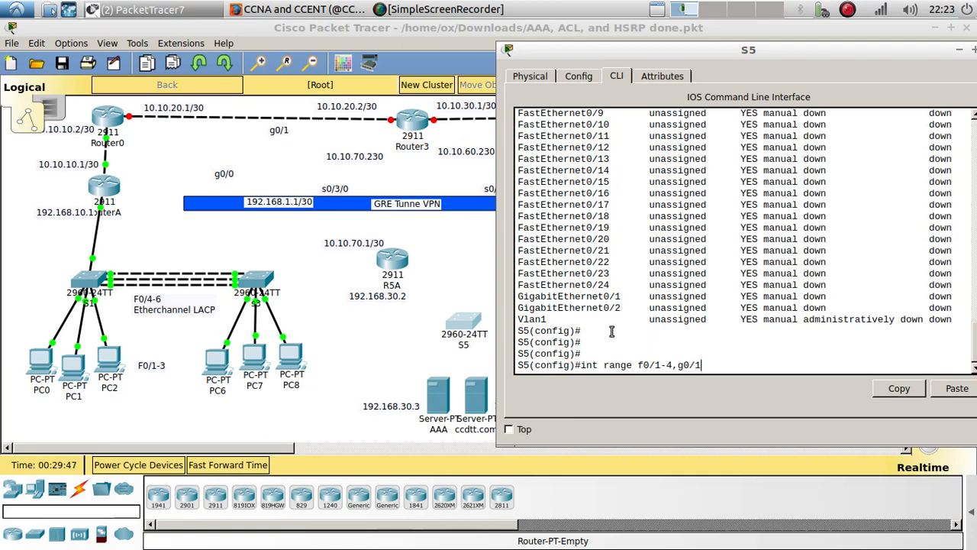
Step: Select the interface range f0/1-4,g0/1-2 on switch S5, shut those ports down and review the entered commands
{"action": "type", "text": "-2"}
{"action": "key", "text": "Return"}
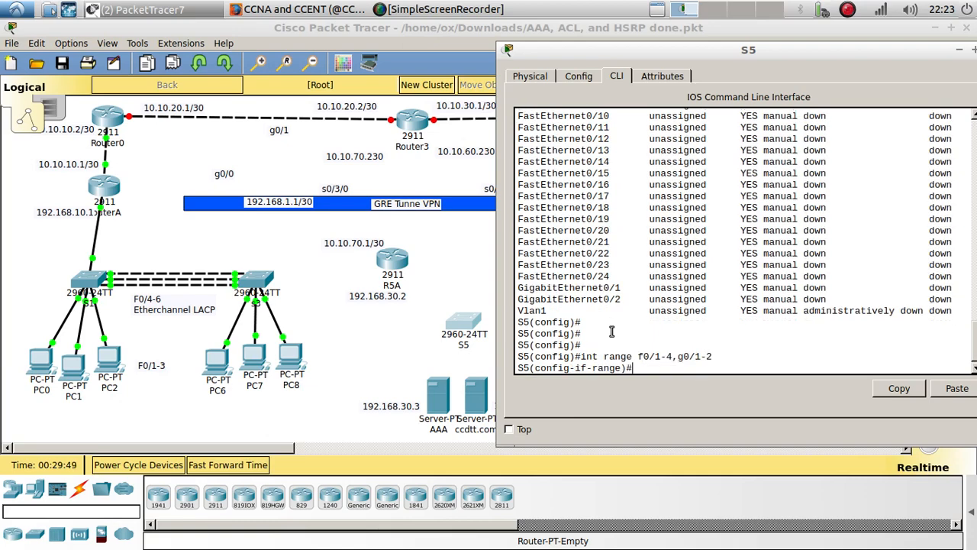
{"action": "type", "text": "shu8"}
{"action": "key", "text": "Tab"}
{"action": "key", "text": "Tab"}
{"action": "key", "text": "Return"}
{"action": "key", "text": "Return"}
{"action": "key", "text": "Return"}
{"action": "key", "text": "Return"}
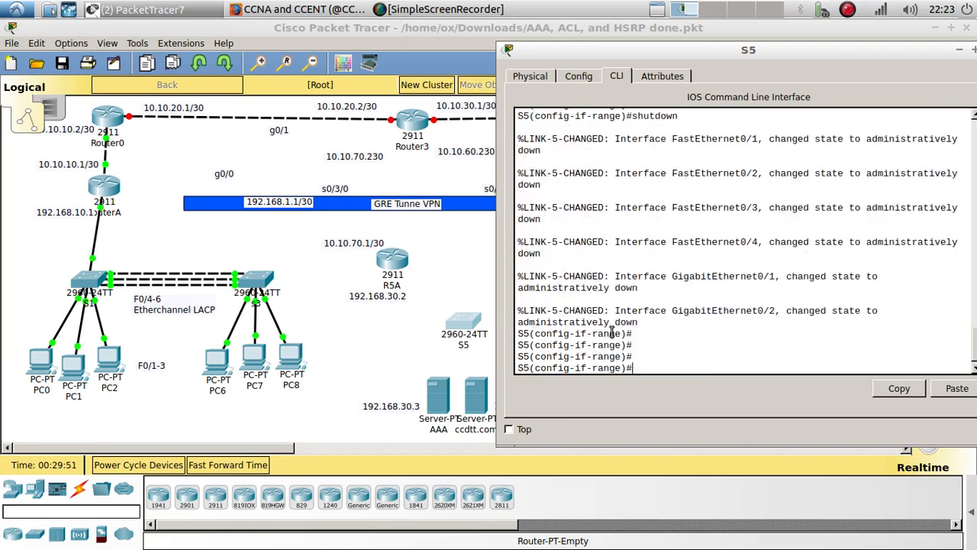
{"action": "scroll", "coordinate": [634, 316], "scroll_direction": "up", "scroll_amount": 5}
{"action": "scroll", "coordinate": [635, 317], "scroll_direction": "down", "scroll_amount": 4}
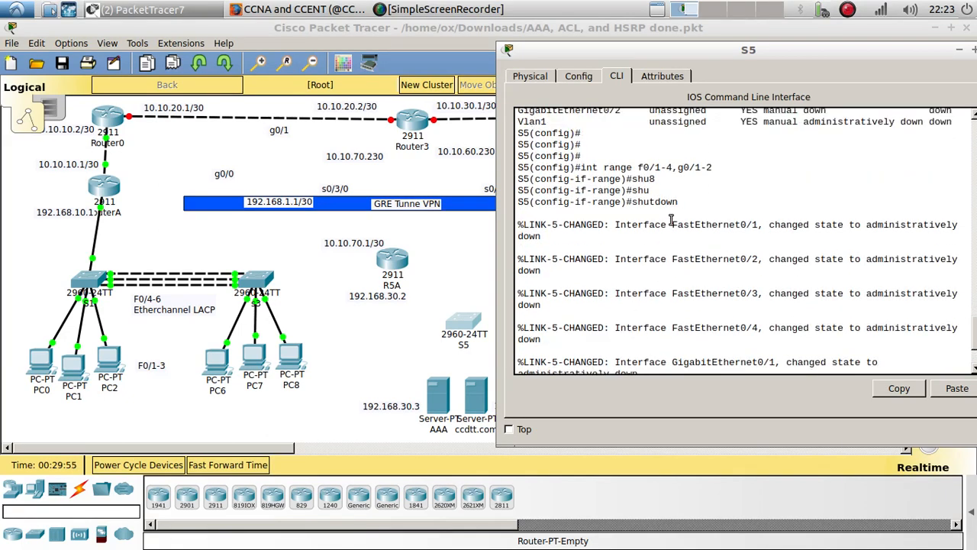
Step: Widen the interface range to f0/1-24,g0/1-2 on switch S5 and shut down all of those ports
{"action": "key", "text": "Return"}
{"action": "key", "text": "Return"}
{"action": "key", "text": "Return"}
{"action": "key", "text": "Up"}
{"action": "key", "text": "Up"}
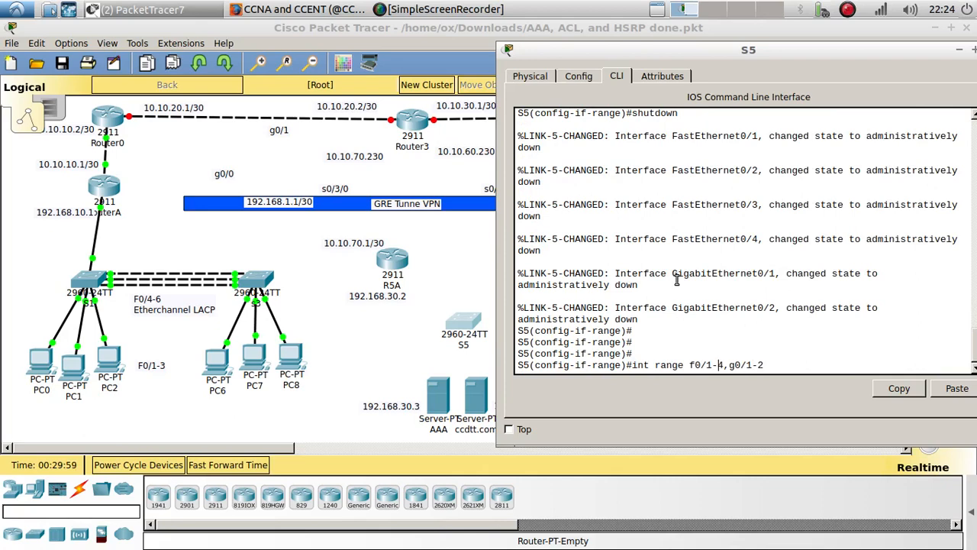
{"action": "type", "text": "2"}
{"action": "key", "text": "Return"}
{"action": "key", "text": "Up"}
{"action": "key", "text": "Up"}
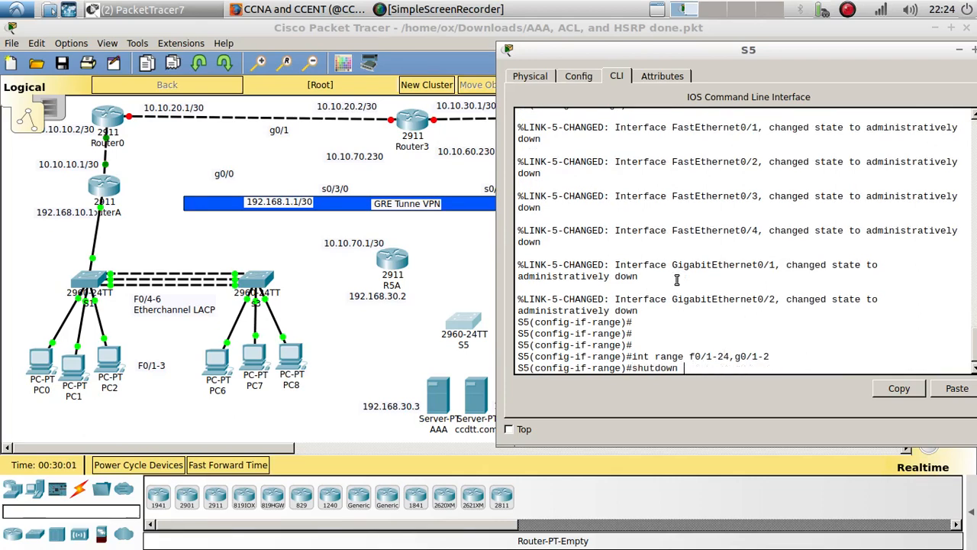
{"action": "key", "text": "Return"}
{"action": "key", "text": "Return"}
{"action": "key", "text": "Return"}
{"action": "key", "text": "Return"}
{"action": "key", "text": "Return"}
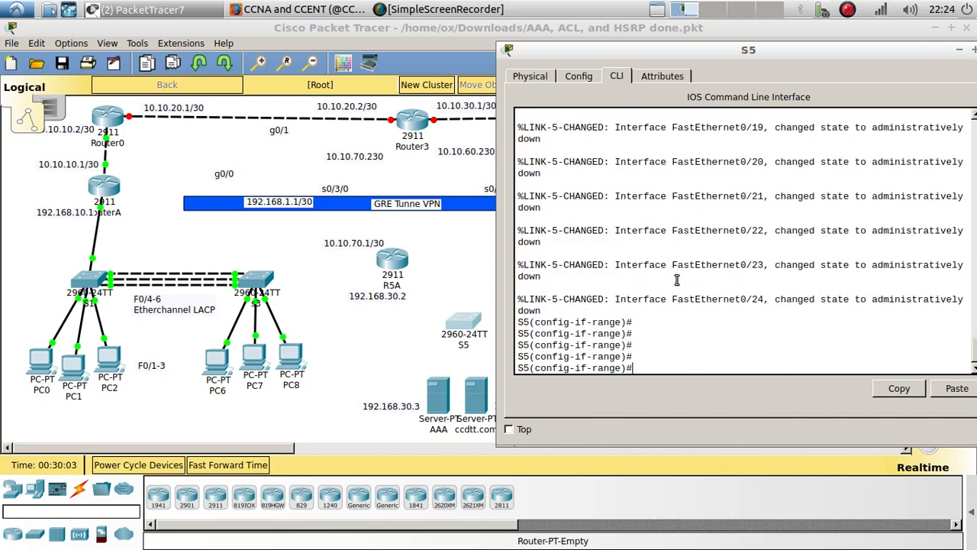
{"action": "key", "text": "Return"}
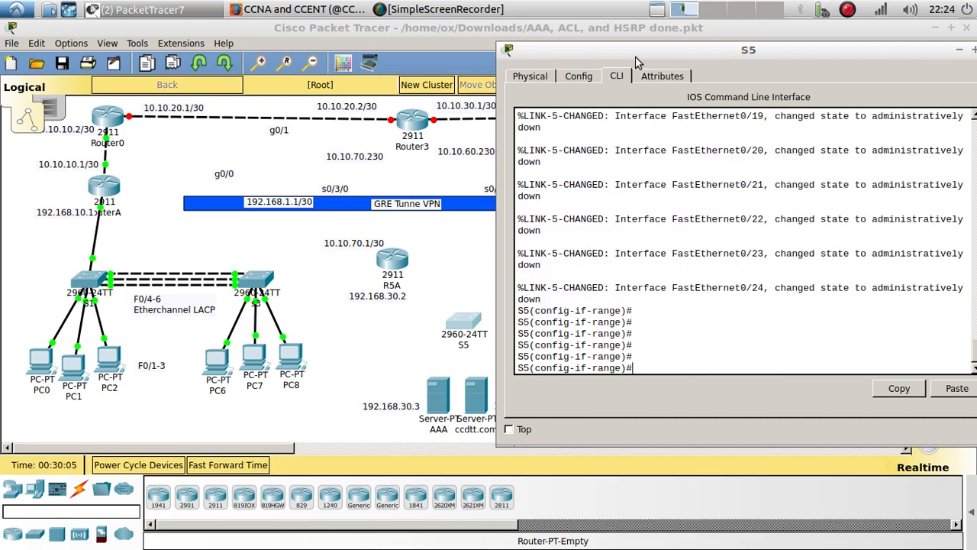
Step: Set S5's window aside, exit the current interface range and enter range configuration for f0/1-2
{"action": "left_click_drag", "start_coordinate": [631, 53], "coordinate": [730, 31]}
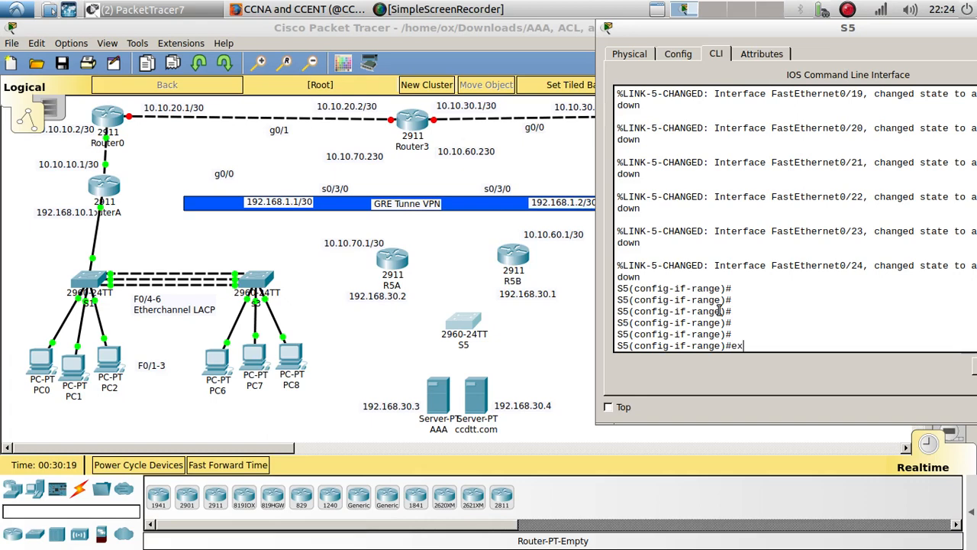
{"action": "key", "text": "Return"}
{"action": "type", "text": "ig)#int f0/1"}
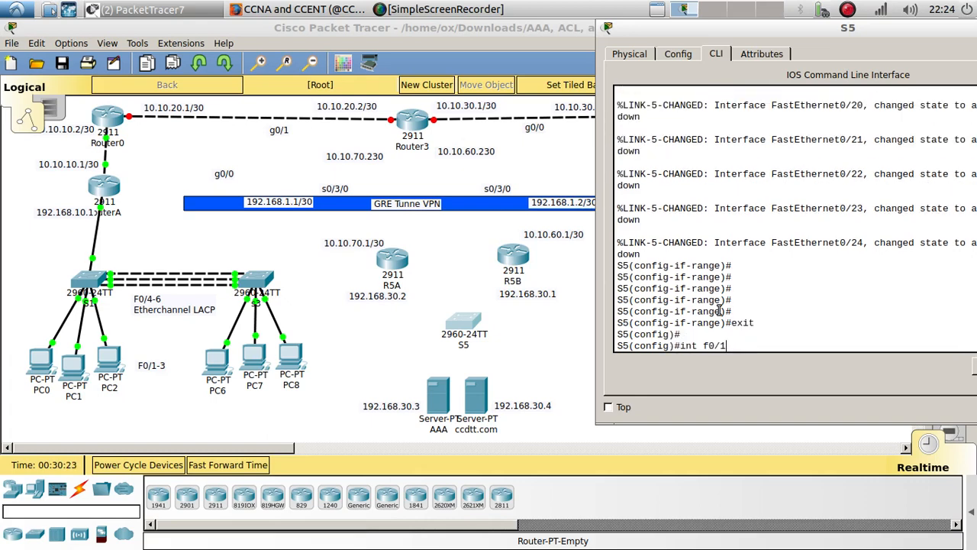
{"action": "type", "text": "-2"}
{"action": "key", "text": "Return"}
{"action": "key", "text": "Up"}
{"action": "key", "text": "Left"}
{"action": "key", "text": "Left"}
{"action": "key", "text": "Left"}
{"action": "key", "text": "Left"}
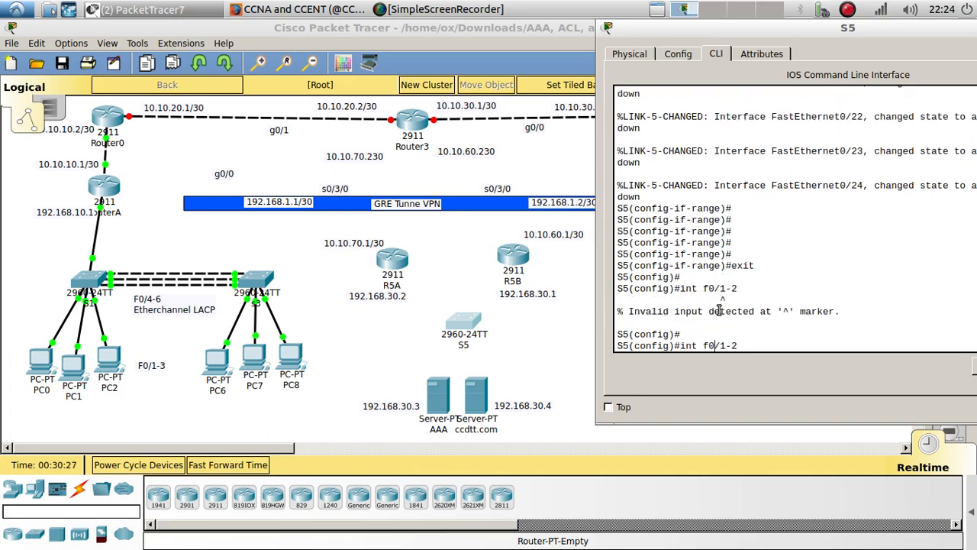
{"action": "key", "text": "Left"}
{"action": "key", "text": "Left"}
{"action": "type", "text": "range"}
{"action": "key", "text": "Return"}
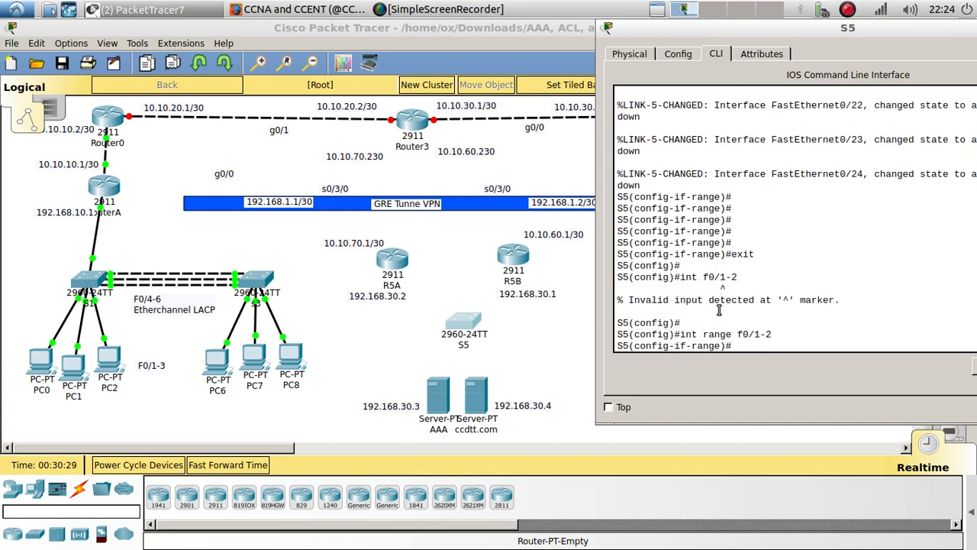
{"action": "type", "text": "sh"}
{"action": "type", "text": "i"}
{"action": "key", "text": "Tab"}
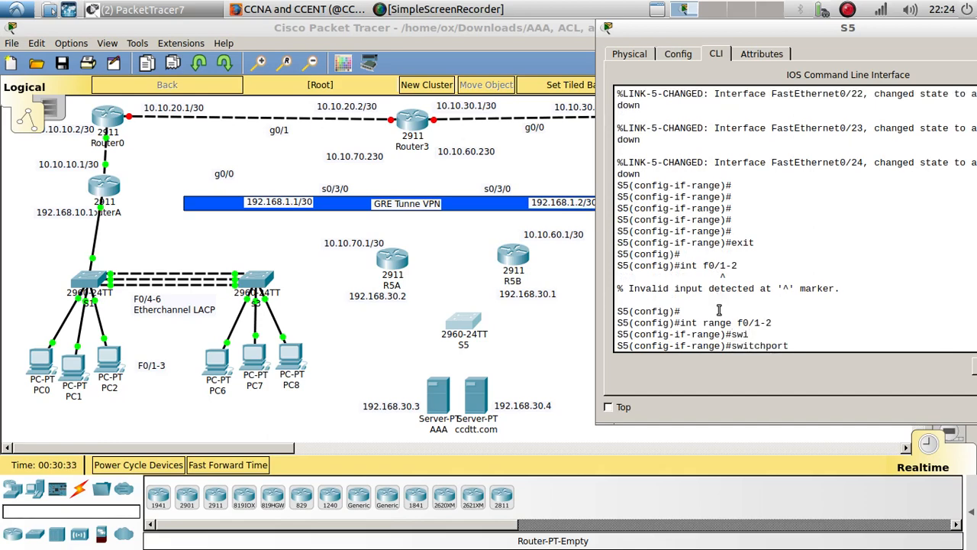
{"action": "type", "text": "mo"}
{"action": "type", "text": "a"}
{"action": "key", "text": "BackSpace"}
{"action": "key", "text": "BackSpace"}
{"action": "key", "text": "BackSpace"}
{"action": "key", "text": "BackSpace"}
{"action": "key", "text": "BackSpace"}
{"action": "key", "text": "BackSpace"}
{"action": "key", "text": "BackSpace"}
{"action": "key", "text": "BackSpace"}
{"action": "key", "text": "BackSpace"}
{"action": "key", "text": "BackSpace"}
{"action": "key", "text": "BackSpace"}
{"action": "key", "text": "BackSpace"}
{"action": "key", "text": "BackSpace"}
{"action": "type", "text": "sw"}
{"action": "key", "text": "BackSpace"}
{"action": "key", "text": "BackSpace"}
{"action": "key", "text": "BackSpace"}
{"action": "type", "text": "swi"}
{"action": "key", "text": "Tab"}
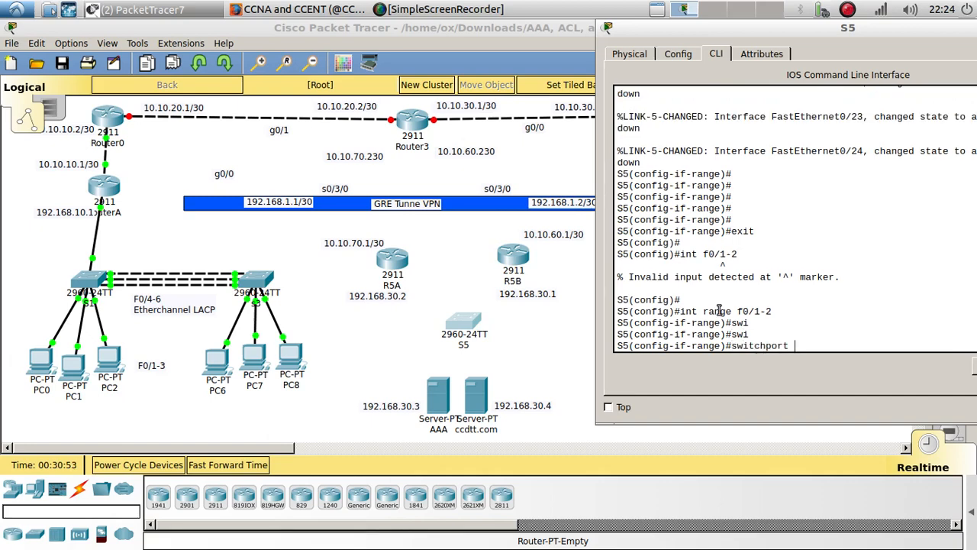
{"action": "key", "text": "BackSpace"}
{"action": "key", "text": "BackSpace"}
{"action": "key", "text": "BackSpace"}
{"action": "key", "text": "BackSpace"}
{"action": "key", "text": "BackSpace"}
{"action": "key", "text": "BackSpace"}
{"action": "key", "text": "BackSpace"}
Step: Enable spanning-tree portfast on S5's interfaces f0/1-2
{"action": "type", "text": "pan"}
{"action": "key", "text": "Tab"}
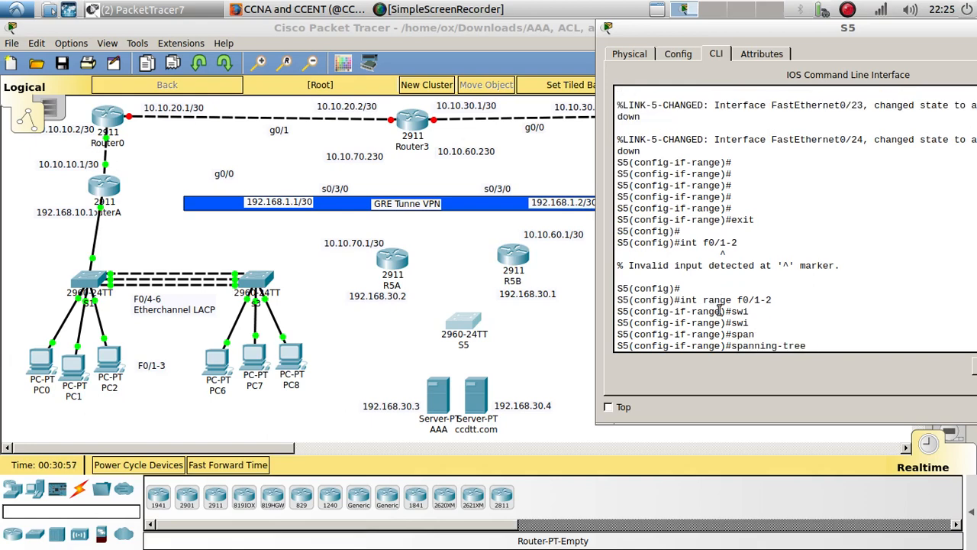
{"action": "type", "text": "po"}
{"action": "key", "text": "Tab"}
{"action": "key", "text": "Return"}
{"action": "key", "text": "Return"}
{"action": "key", "text": "Return"}
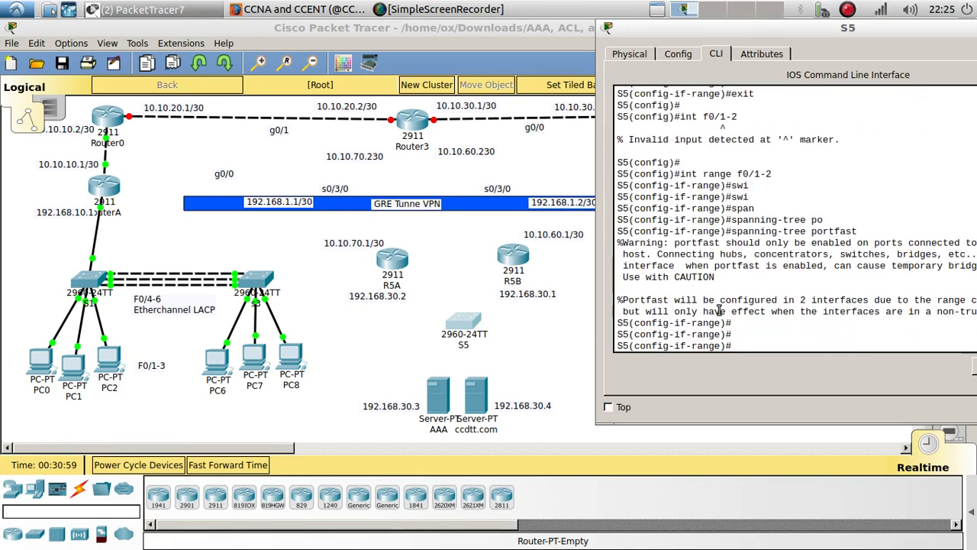
Step: Enable spanning-tree bpduguard on S5's interfaces f0/1-2
{"action": "type", "text": "sp"}
{"action": "key", "text": "Tab"}
{"action": "type", "text": "ann"}
{"action": "key", "text": "Tab"}
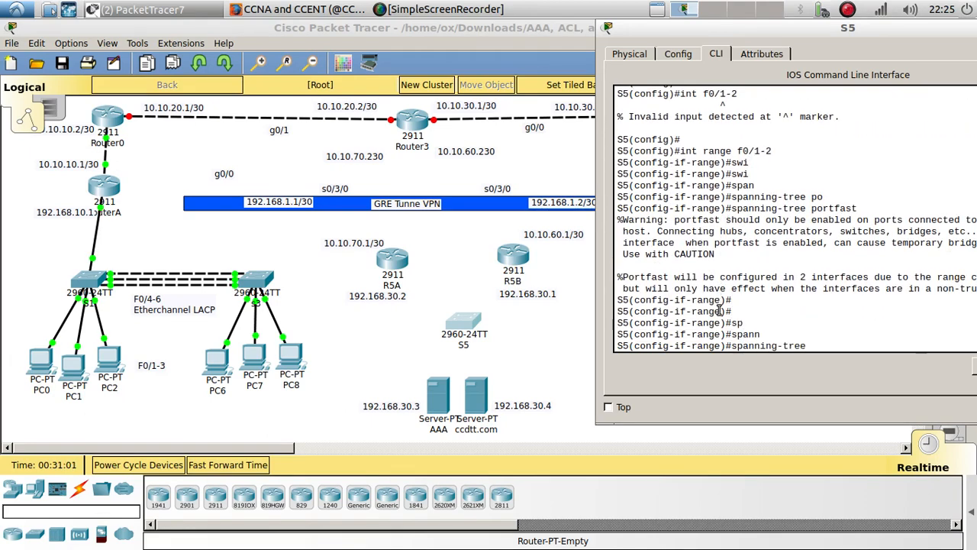
{"action": "type", "text": "b"}
{"action": "key", "text": "Tab"}
{"action": "type", "text": "pduguard en"}
{"action": "key", "text": "Tab"}
{"action": "key", "text": "Return"}
{"action": "key", "text": "Return"}
{"action": "key", "text": "Return"}
{"action": "key", "text": "Return"}
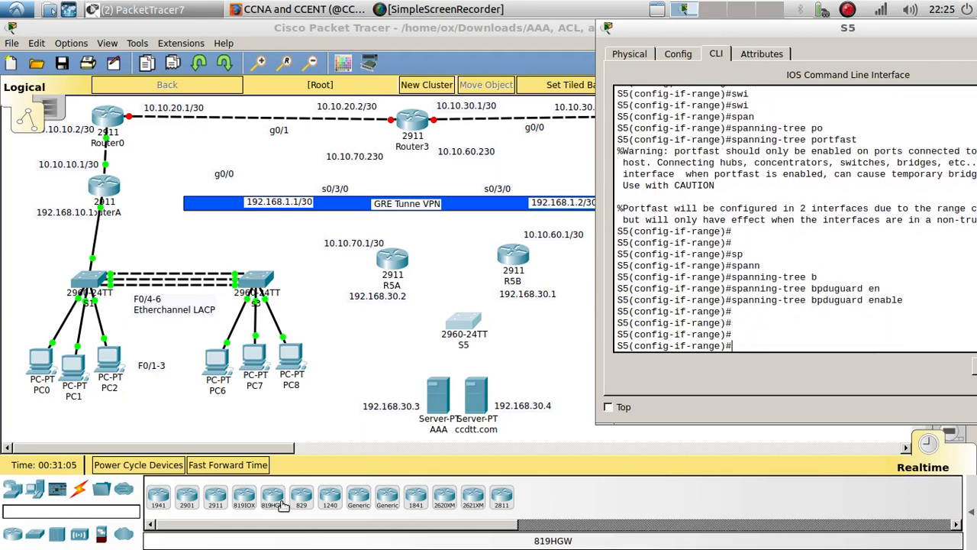
Step: Connect the AAA server to switch S5 with a copper straight-through cable
{"action": "left_click", "coordinate": [340, 424]}
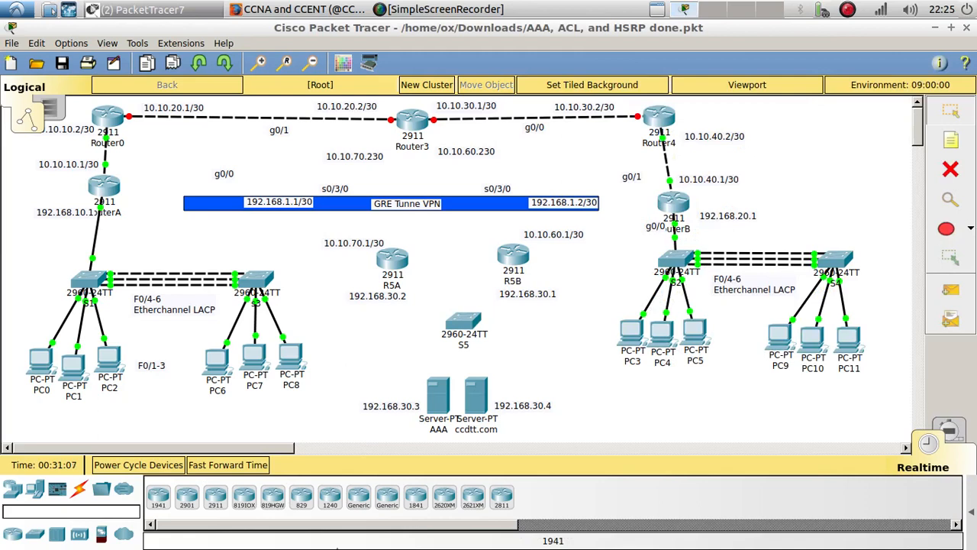
{"action": "left_click", "coordinate": [77, 492]}
{"action": "left_click", "coordinate": [216, 498]}
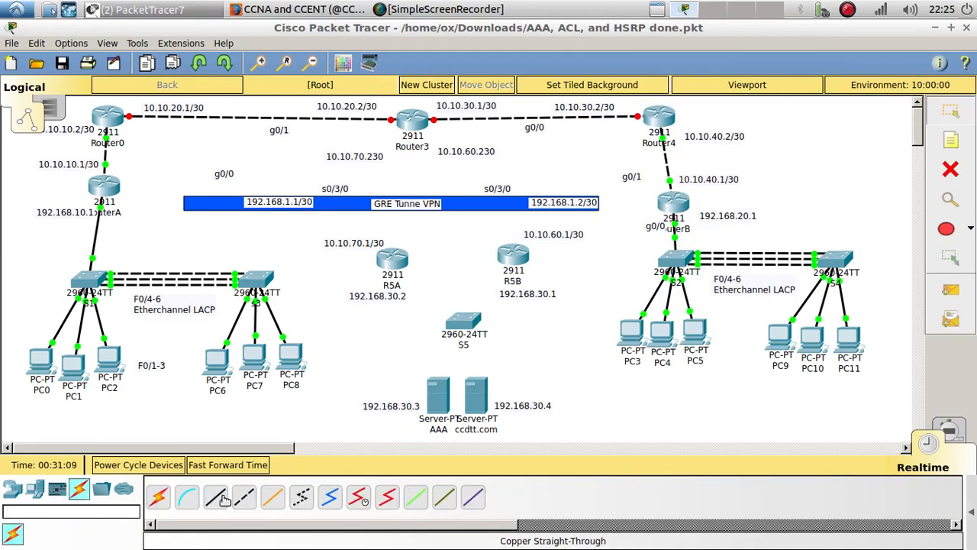
{"action": "left_click", "coordinate": [458, 417]}
{"action": "left_click", "coordinate": [462, 406]}
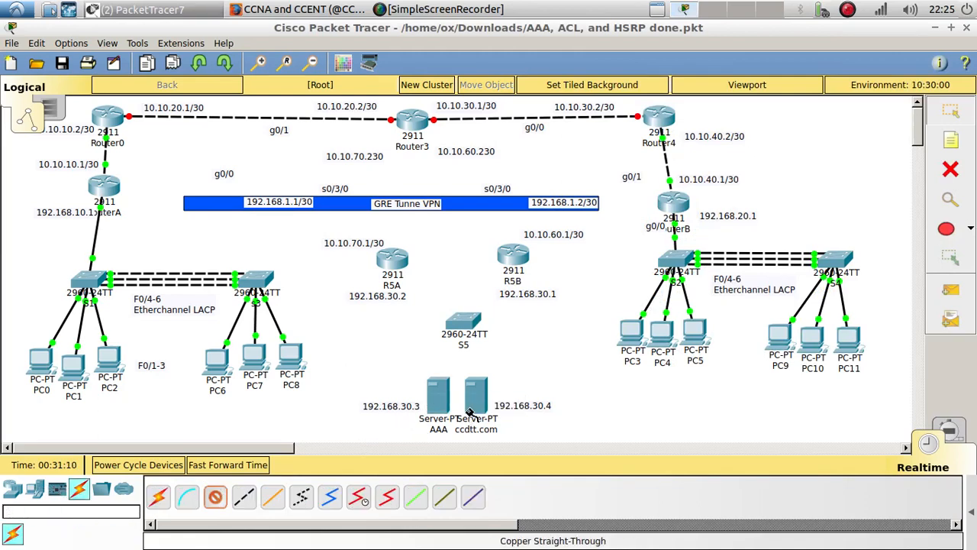
{"action": "left_click", "coordinate": [463, 323]}
{"action": "left_click", "coordinate": [522, 50]}
Step: Connect the ccdtt.com server to switch S5 with a second copper straight-through cable
{"action": "left_click", "coordinate": [215, 497]}
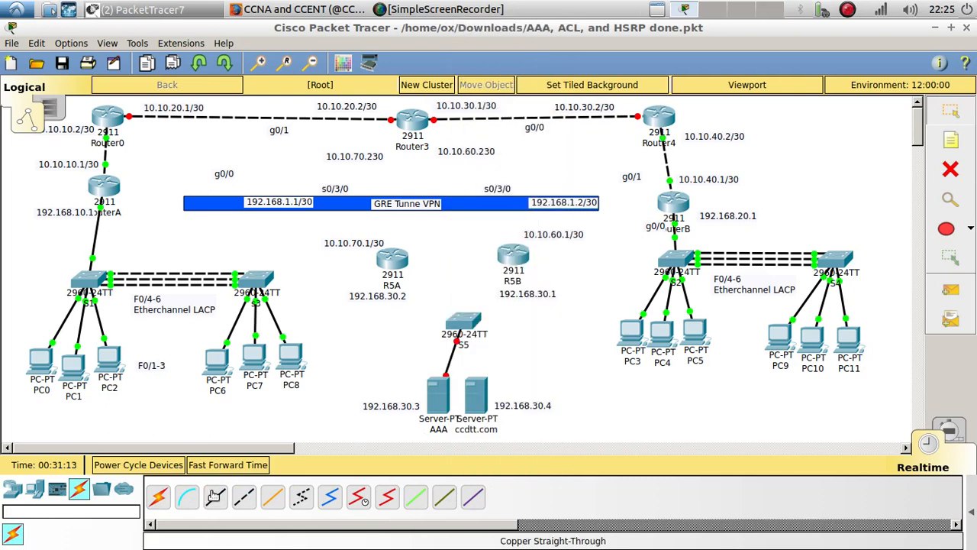
{"action": "left_click", "coordinate": [479, 395]}
{"action": "left_click", "coordinate": [519, 401]}
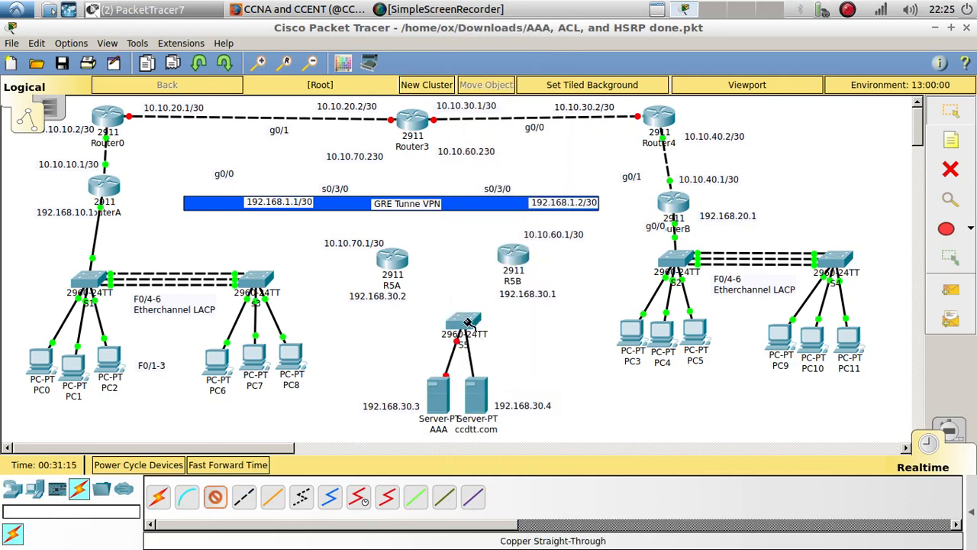
{"action": "left_click", "coordinate": [463, 322]}
{"action": "left_click", "coordinate": [540, 64]}
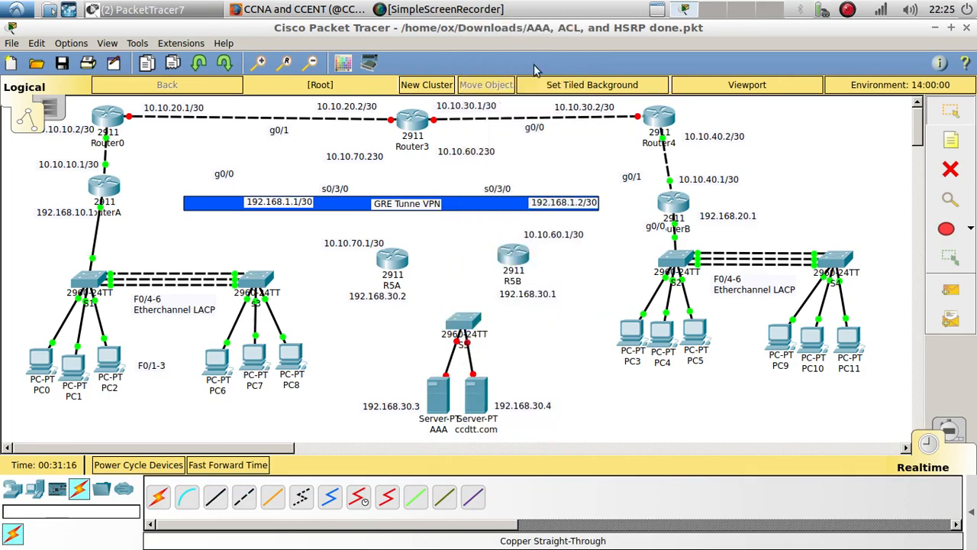
Step: Reopen S5's command line and bring interfaces f0/1-2 up with no shutdown
{"action": "left_click", "coordinate": [467, 322]}
{"action": "type", "text": "non"}
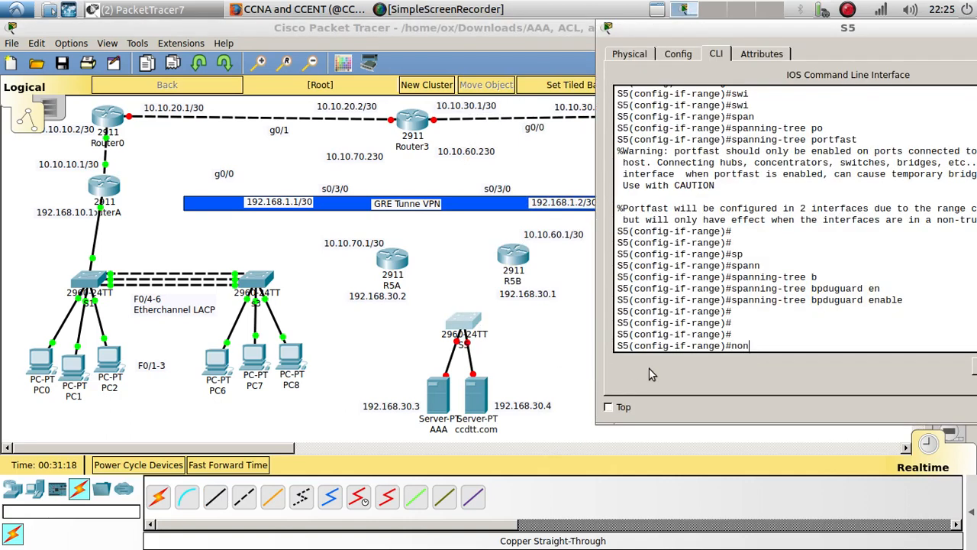
{"action": "type", "text": "hu"}
{"action": "key", "text": "Tab"}
{"action": "key", "text": "Return"}
{"action": "key", "text": "Return"}
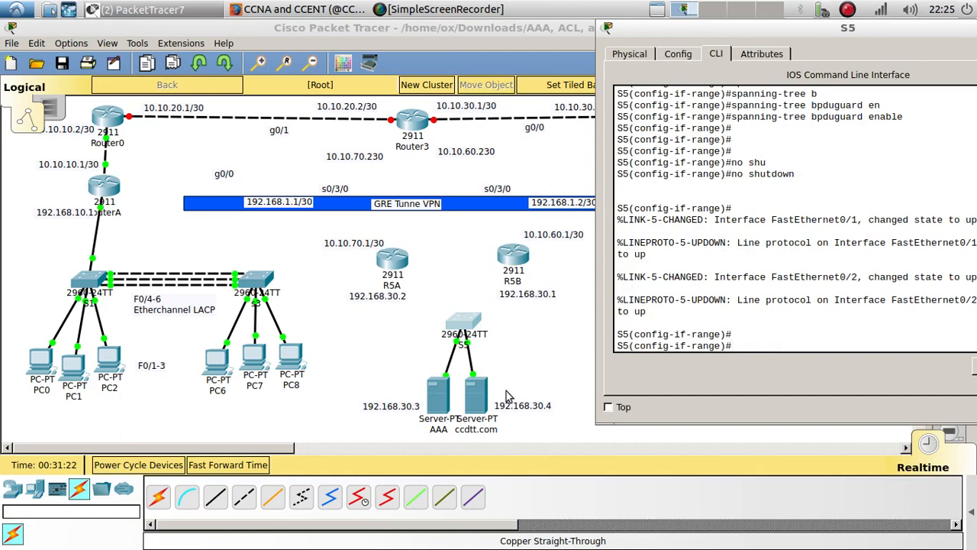
Step: Shift S5, its two servers and their address labels slightly down in the topology, and nudge routers R5B and R5A
{"action": "left_click_drag", "start_coordinate": [551, 428], "coordinate": [438, 330]}
{"action": "left_click", "coordinate": [491, 348]}
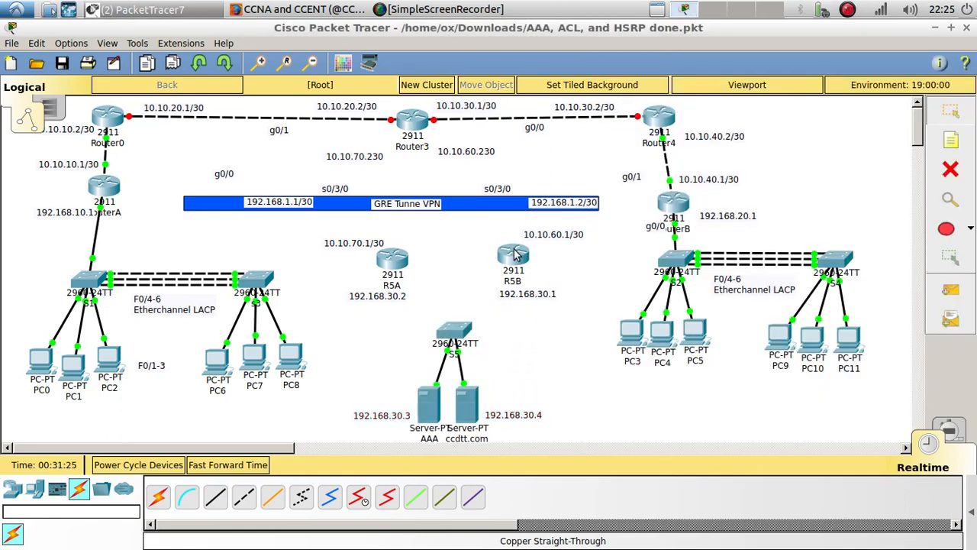
{"action": "left_click_drag", "start_coordinate": [507, 252], "coordinate": [511, 252]}
{"action": "left_click_drag", "start_coordinate": [394, 271], "coordinate": [396, 270]}
Step: Reopen S5's command line and exit the interface range back to global configuration mode
{"action": "left_click", "coordinate": [461, 339]}
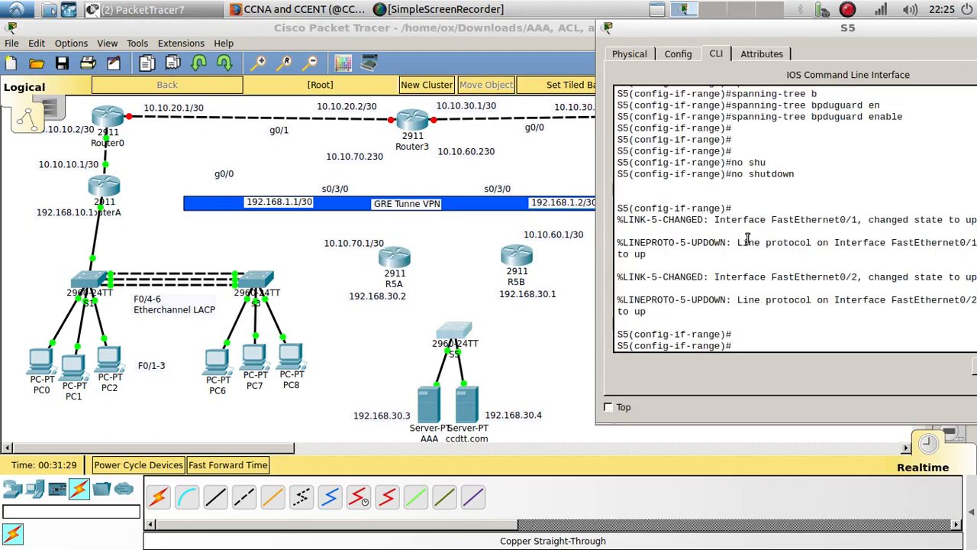
{"action": "type", "text": "exit"}
{"action": "key", "text": "Return"}
{"action": "key", "text": "Return"}
{"action": "key", "text": "Return"}
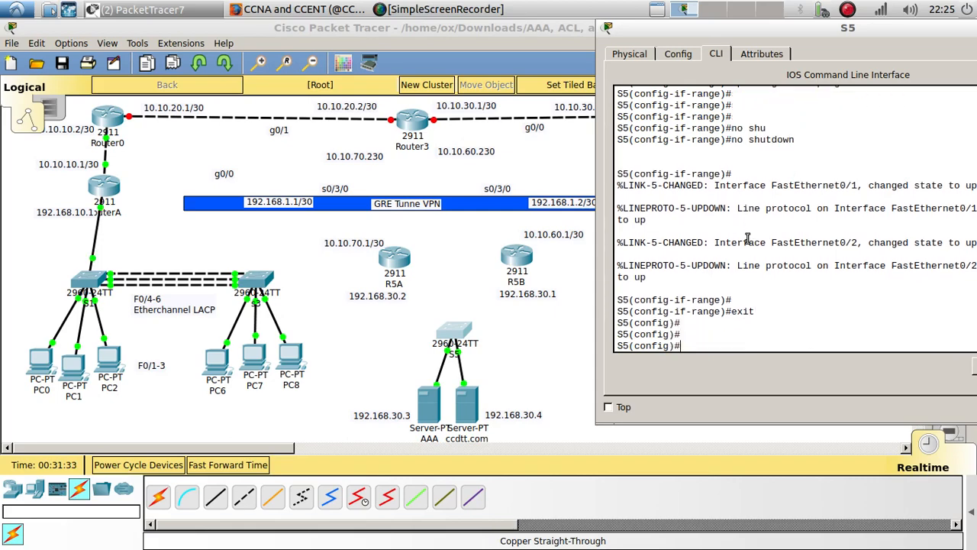
Step: Open router R5A's command line, place its window beside the topology and bring up the router prompt
{"action": "left_click", "coordinate": [515, 340]}
{"action": "left_click", "coordinate": [391, 255]}
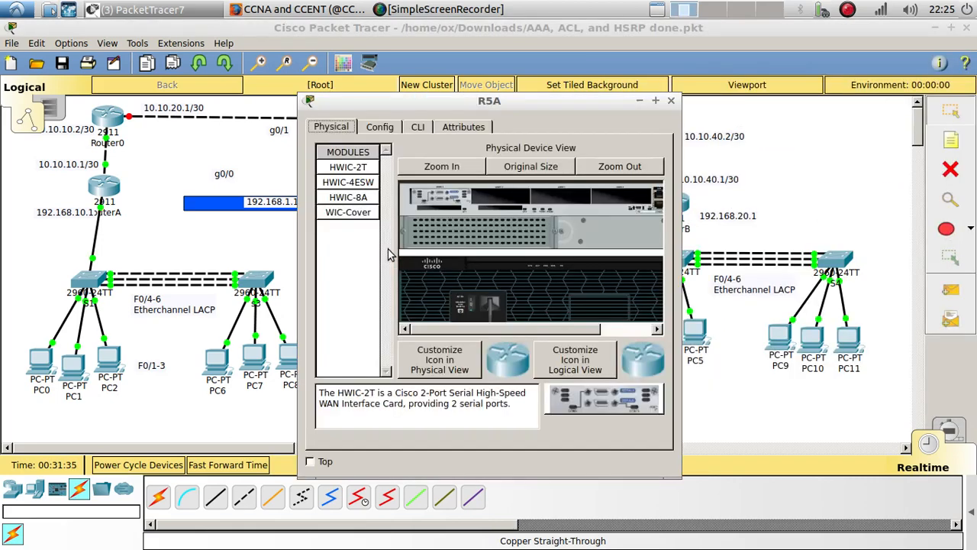
{"action": "left_click_drag", "start_coordinate": [478, 103], "coordinate": [854, 47]}
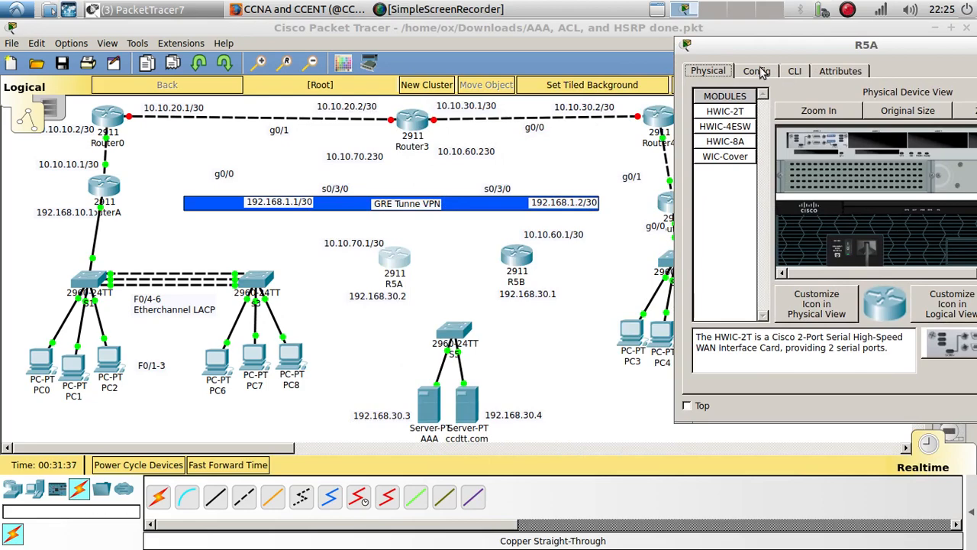
{"action": "left_click", "coordinate": [760, 71]}
{"action": "left_click", "coordinate": [795, 71]}
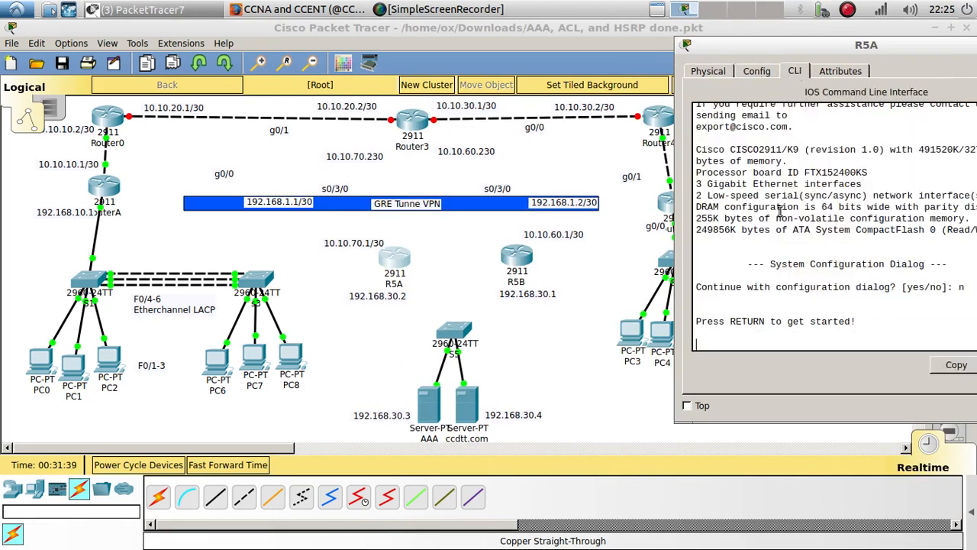
{"action": "key", "text": "Return"}
{"action": "key", "text": "Return"}
Step: Fast-forward the simulation time past the mistyped command's lookup and reopen R5A's command line
{"action": "type", "text": "em"}
{"action": "key", "text": "Return"}
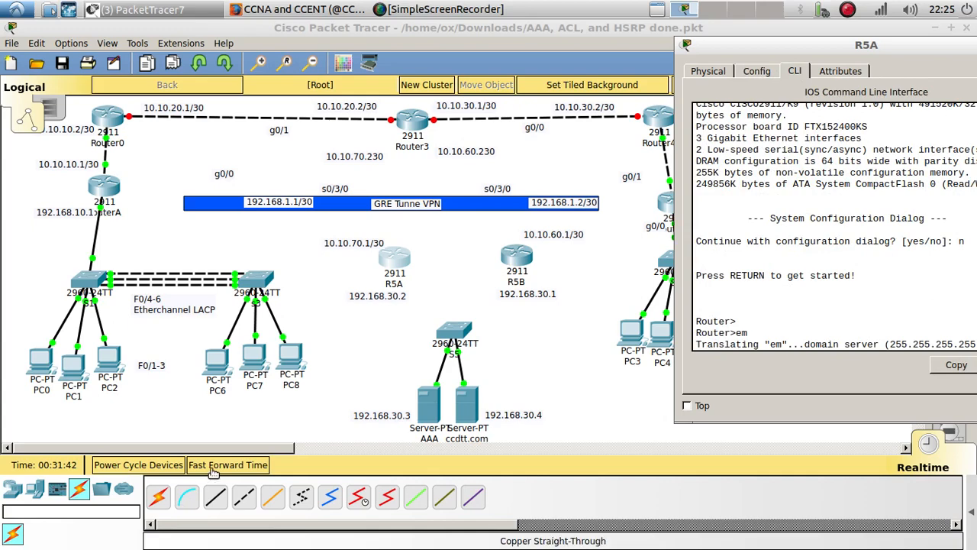
{"action": "left_click", "coordinate": [214, 467]}
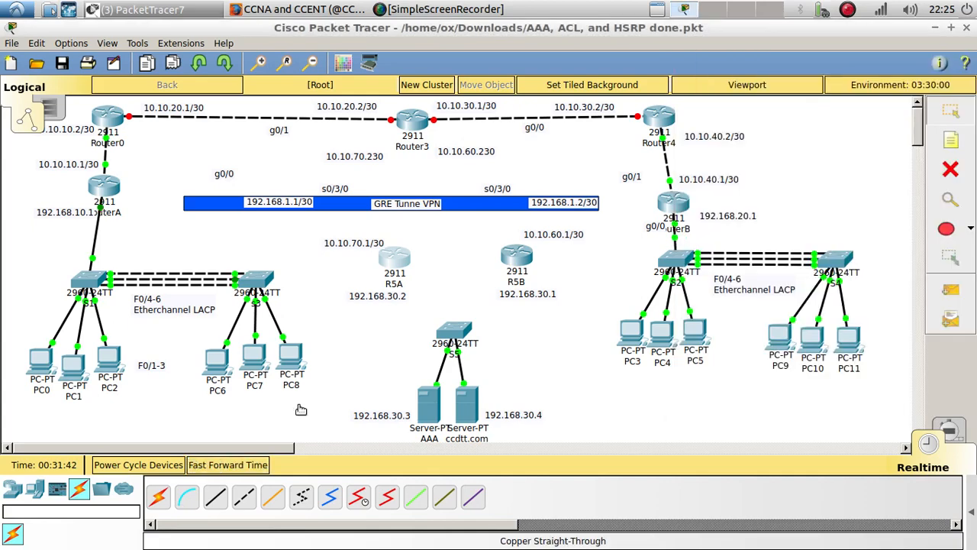
{"action": "left_click", "coordinate": [391, 257]}
{"action": "left_click", "coordinate": [222, 465]}
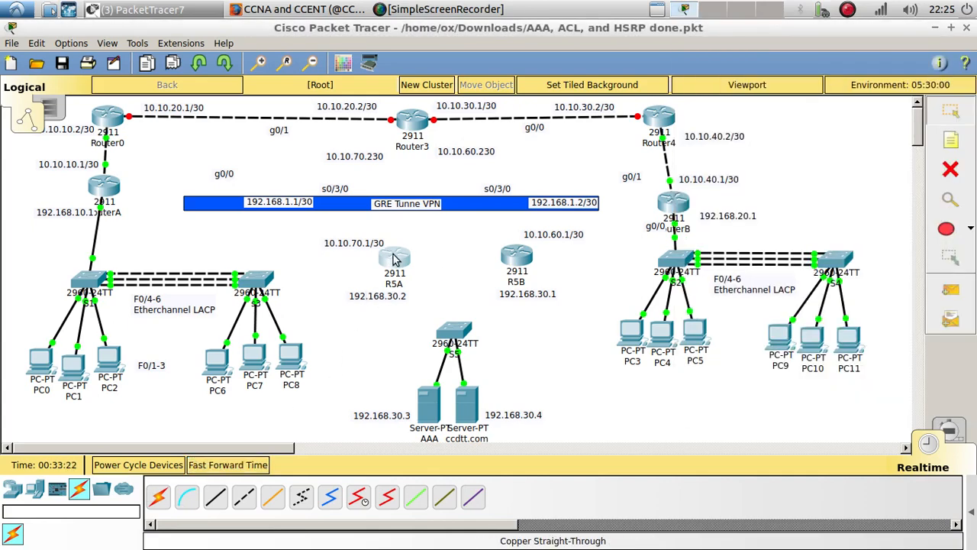
{"action": "left_click", "coordinate": [395, 260]}
Step: Enter privileged and global configuration mode on the router and set its hostname to R5A
{"action": "type", "text": "en"}
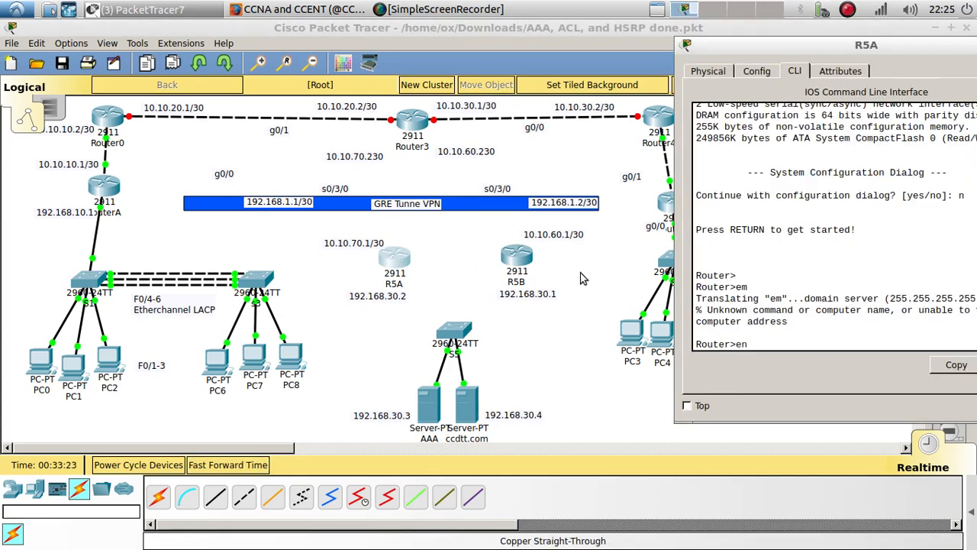
{"action": "key", "text": "Return"}
{"action": "type", "text": "config t"}
{"action": "key", "text": "Return"}
{"action": "key", "text": "Return"}
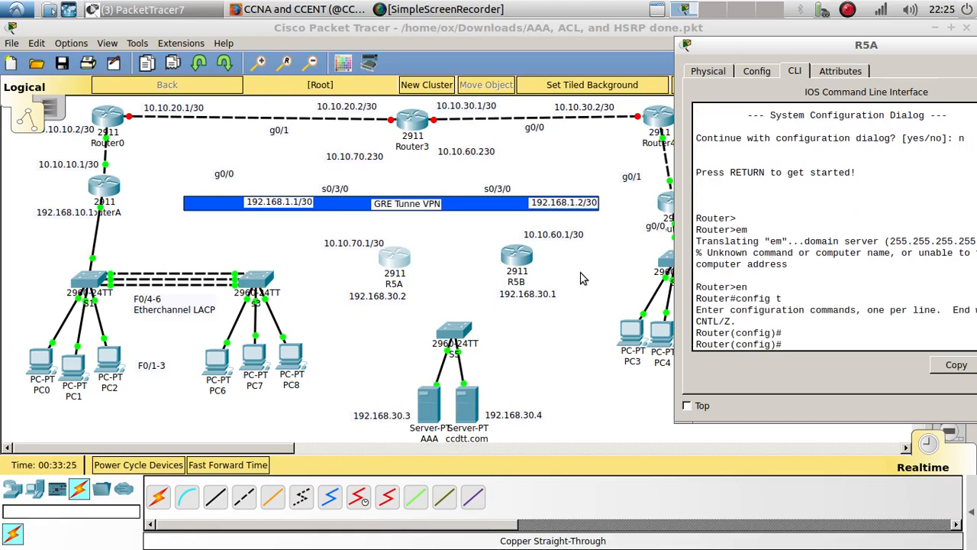
{"action": "type", "text": "h"}
{"action": "key", "text": "Tab"}
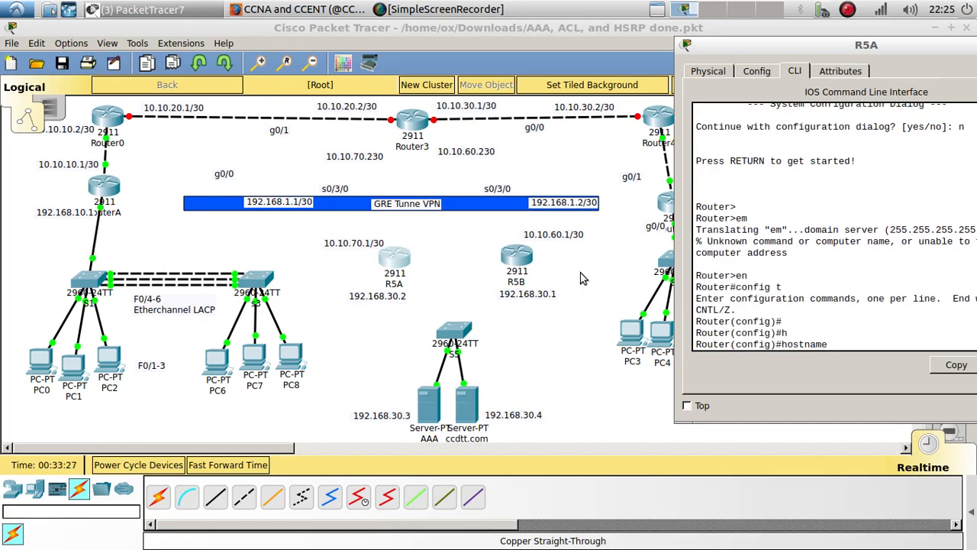
{"action": "type", "text": "R5A"}
{"action": "key", "text": "Return"}
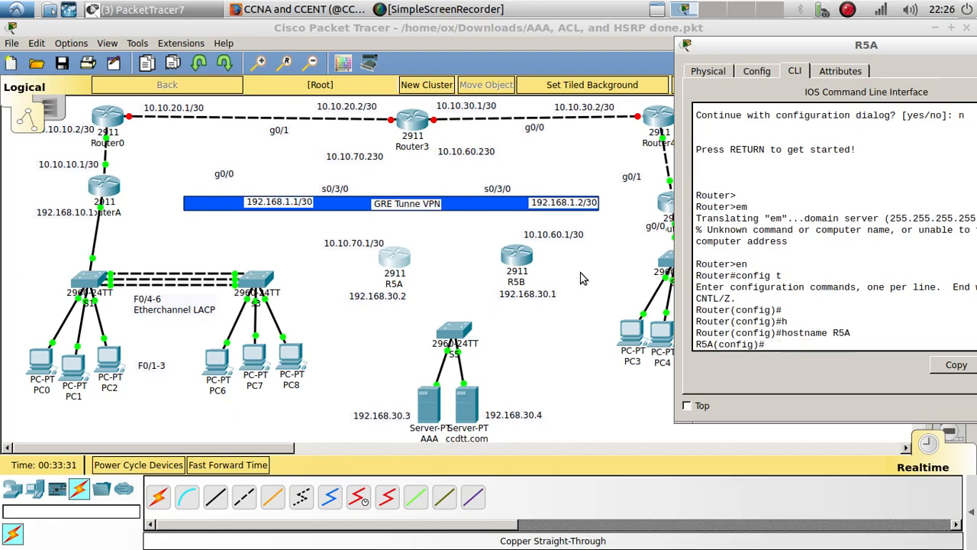
Step: Assign 192.168.30.2 255.255.255.0 to R5A's interface g0/0 and enable it with no shutdown
{"action": "type", "text": "int g0/0"}
{"action": "key", "text": "Return"}
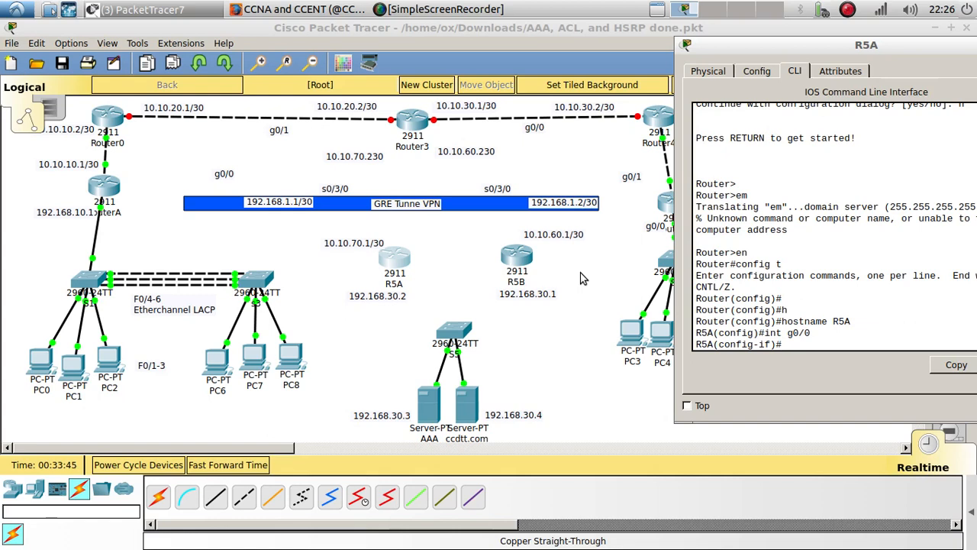
{"action": "type", "text": "ip add"}
{"action": "key", "text": "Tab"}
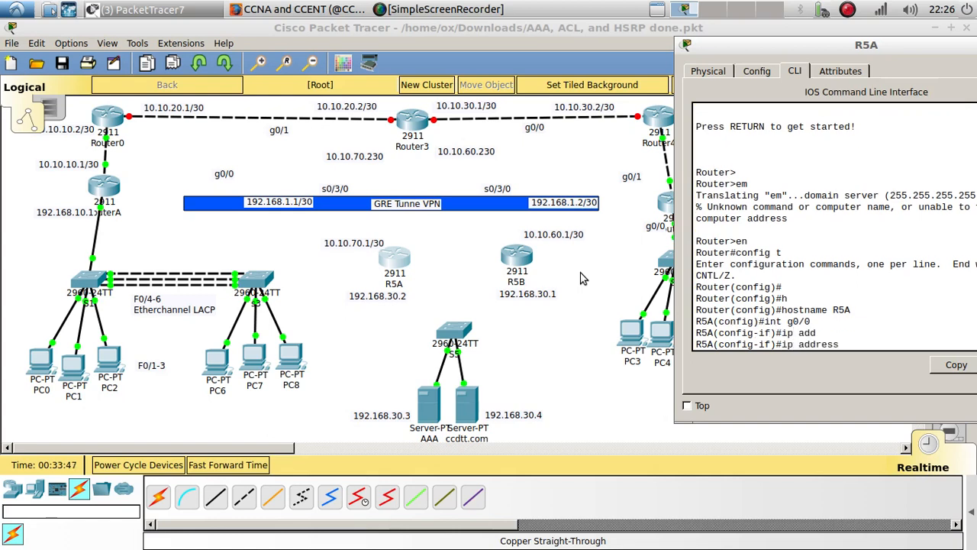
{"action": "type", "text": "192.168.30.2 255.255.25"}
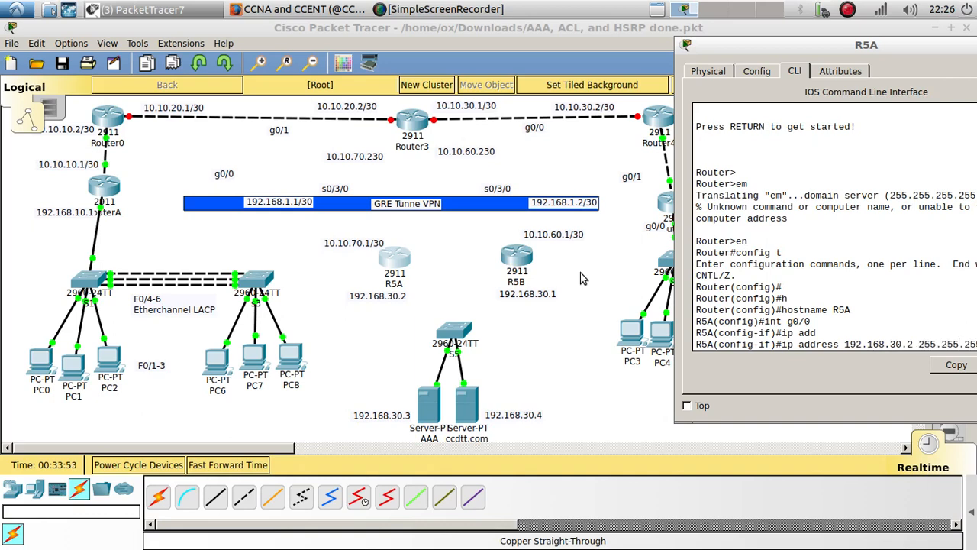
{"action": "key", "text": "Return"}
{"action": "type", "text": "no shui"}
{"action": "key", "text": "Tab"}
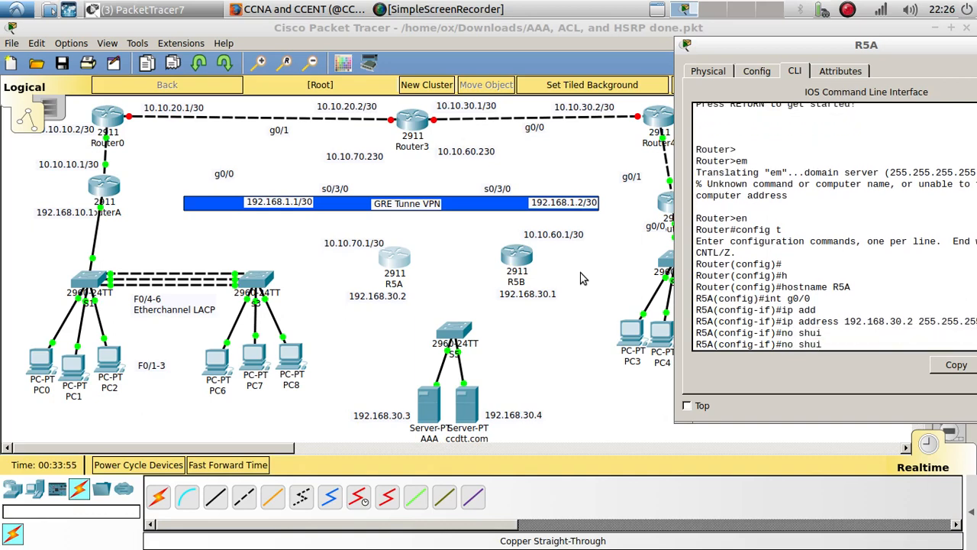
{"action": "key", "text": "Tab"}
{"action": "key", "text": "Return"}
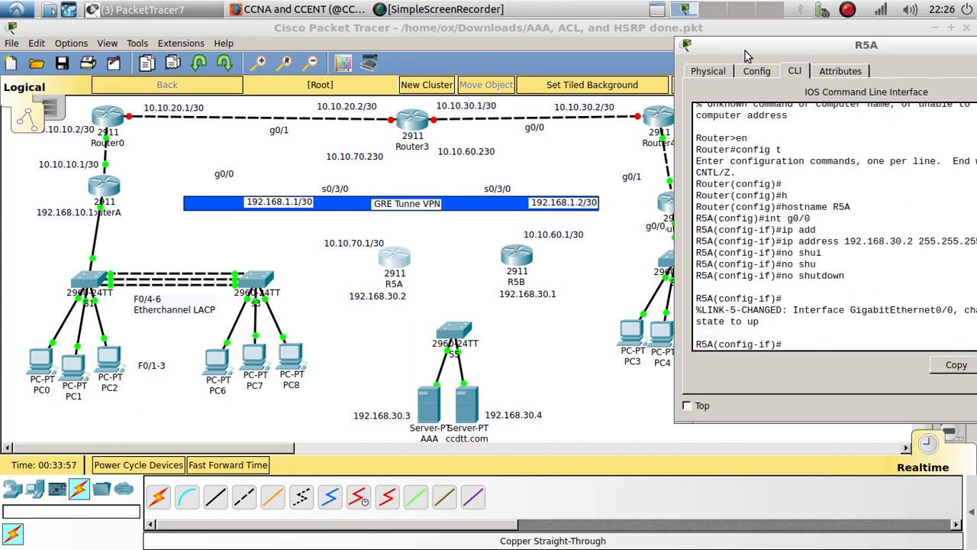
Step: Move the R5A window fully into view and assign 10.10.70.1 255.255.255.252 to serial interface s0/3/1
{"action": "left_click_drag", "start_coordinate": [744, 51], "coordinate": [633, 65]}
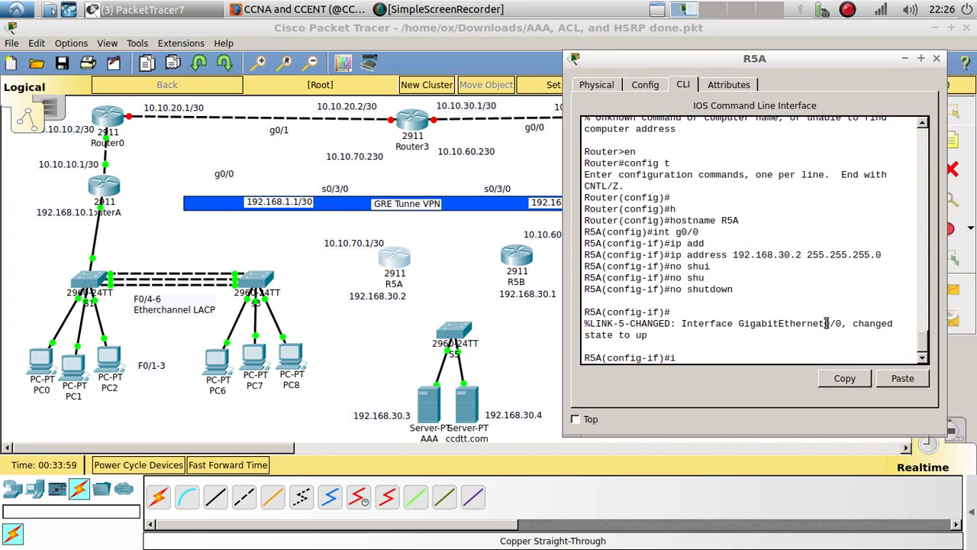
{"action": "type", "text": "int sw"}
{"action": "type", "text": "/3/1"}
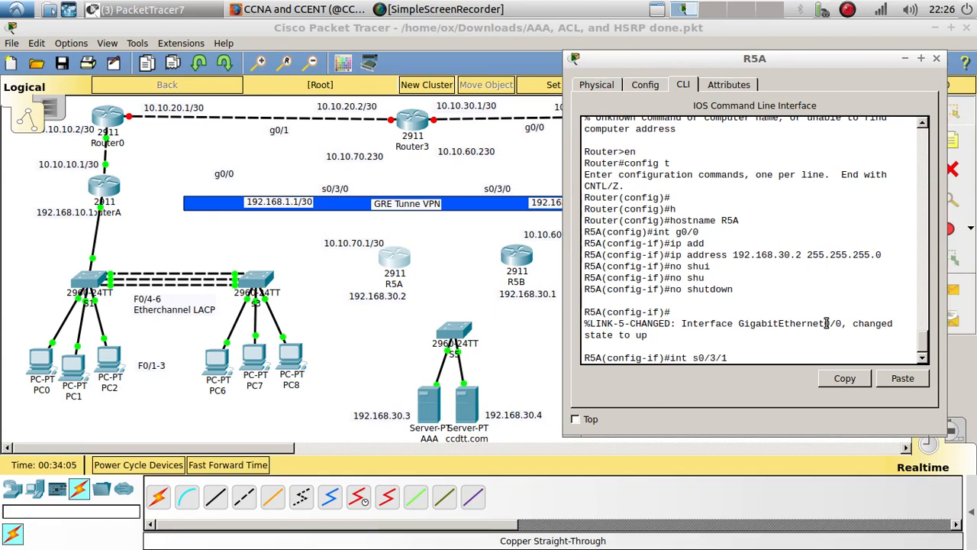
{"action": "key", "text": "Return"}
{"action": "key", "text": "Return"}
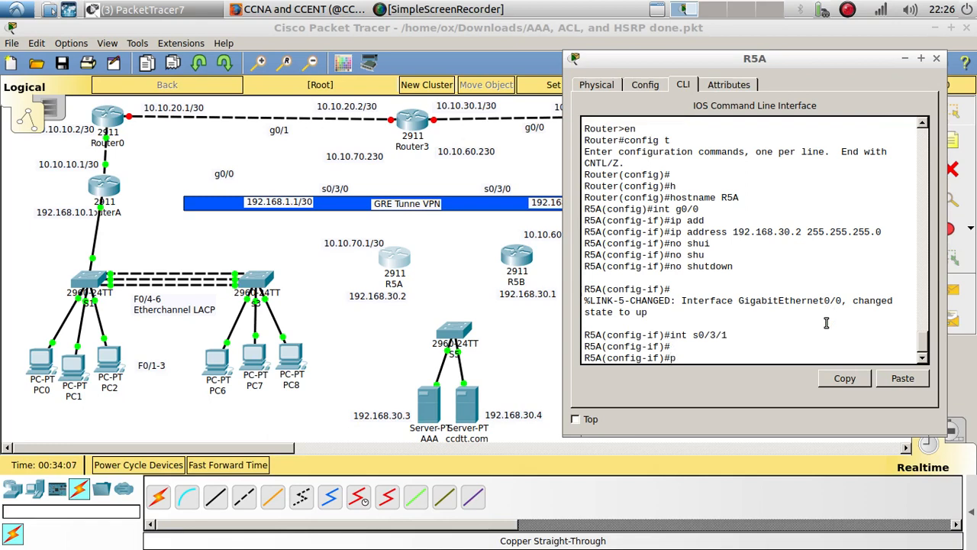
{"action": "type", "text": "ip add"}
{"action": "key", "text": "Tab"}
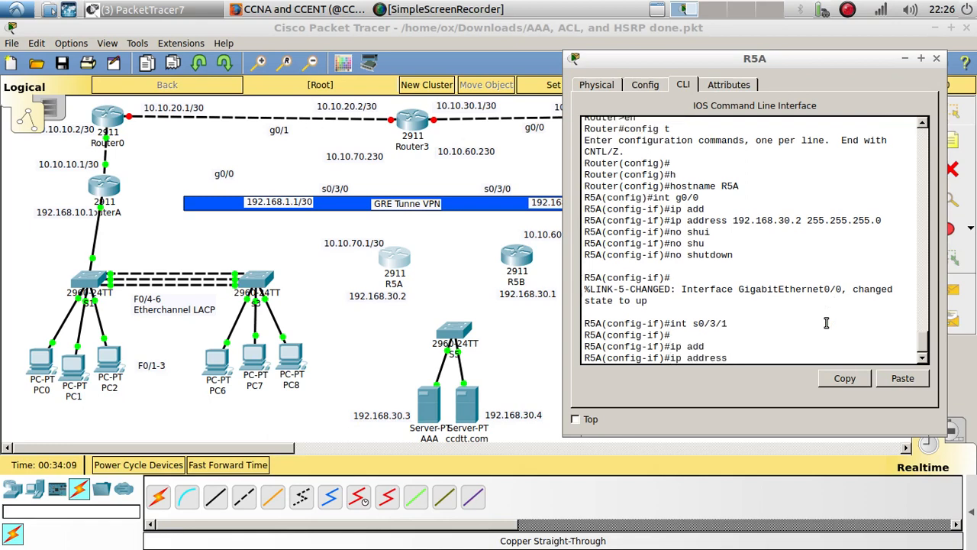
{"action": "type", "text": "192.168."}
{"action": "key", "text": "BackSpace"}
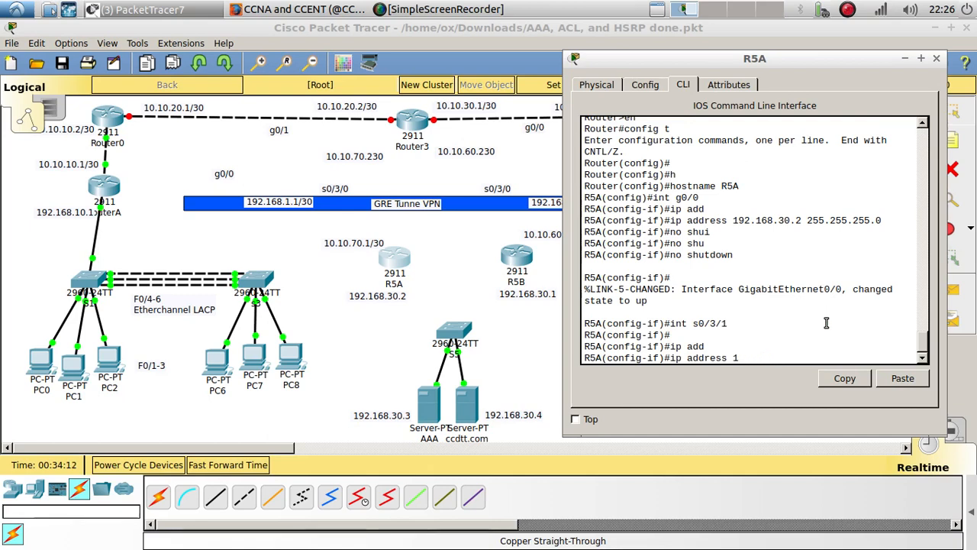
{"action": "type", "text": "0.10.7"}
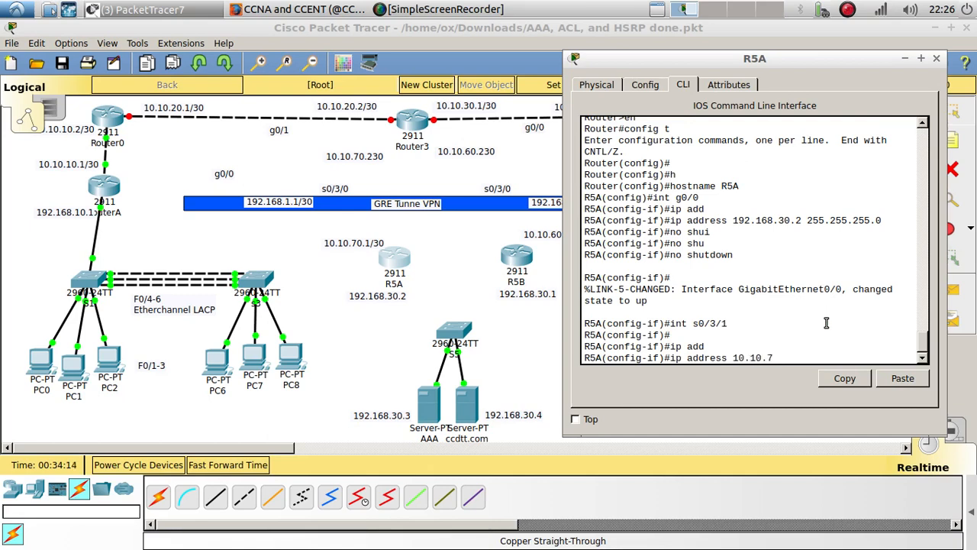
{"action": "type", "text": "0.1 255.255.255.252"}
{"action": "key", "text": "Return"}
{"action": "key", "text": "Return"}
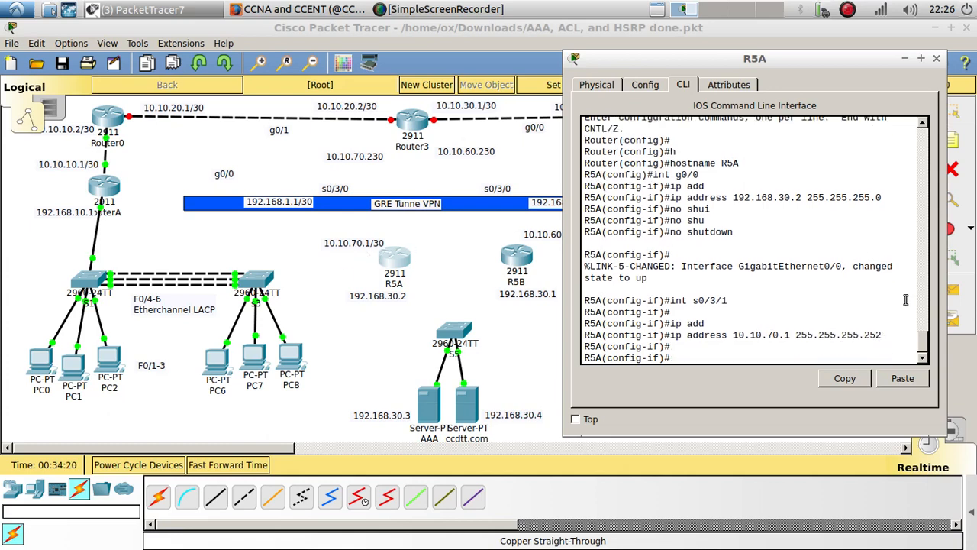
Step: Enable R5A's serial interface s0/3/1 with no shutdown
{"action": "type", "text": "no shu"}
{"action": "key", "text": "Tab"}
{"action": "key", "text": "Return"}
{"action": "key", "text": "Return"}
{"action": "key", "text": "Return"}
{"action": "key", "text": "Return"}
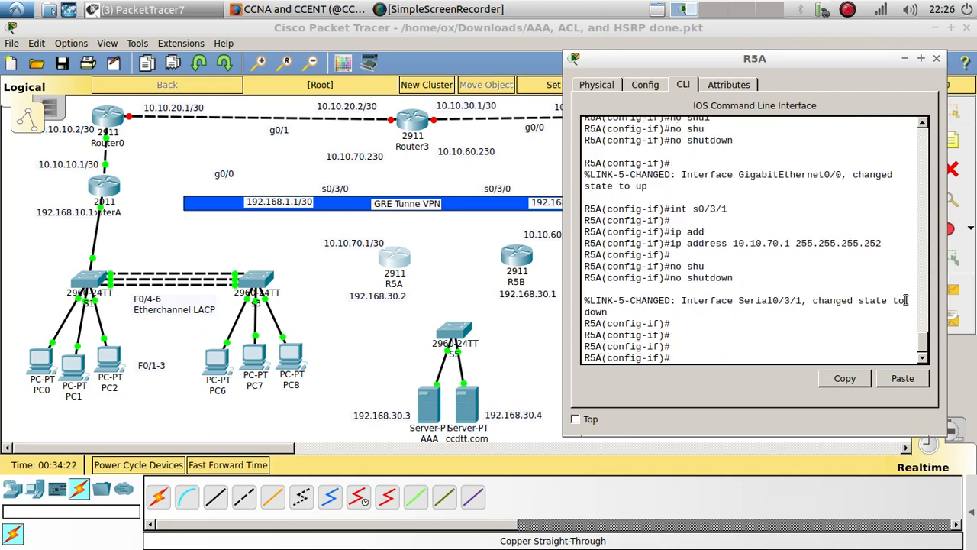
Step: Switch R5A's command line back to interface g0/0 configuration by recalling the earlier int g0/0 command
{"action": "key", "text": "Up"}
{"action": "key", "text": "Up"}
{"action": "key", "text": "Up"}
{"action": "key", "text": "Up"}
{"action": "key", "text": "Up"}
{"action": "key", "text": "Up"}
{"action": "key", "text": "Return"}
{"action": "key", "text": "Return"}
{"action": "key", "text": "Return"}
{"action": "key", "text": "Return"}
{"action": "key", "text": "Return"}
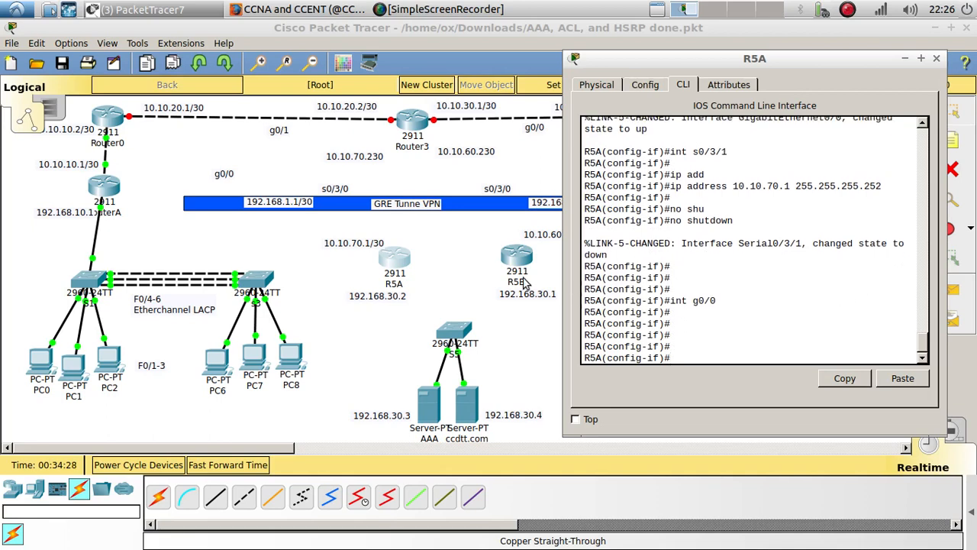
Step: Place a two-line note reading HSRP and 10.10.10.10 between routers R5A and R5B in the topology
{"action": "left_click", "coordinate": [469, 261]}
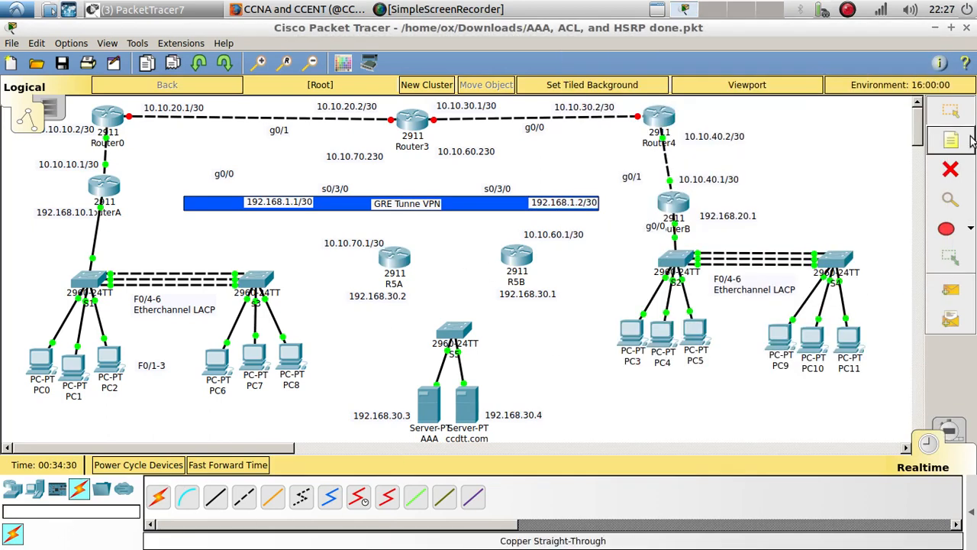
{"action": "left_click", "coordinate": [438, 247]}
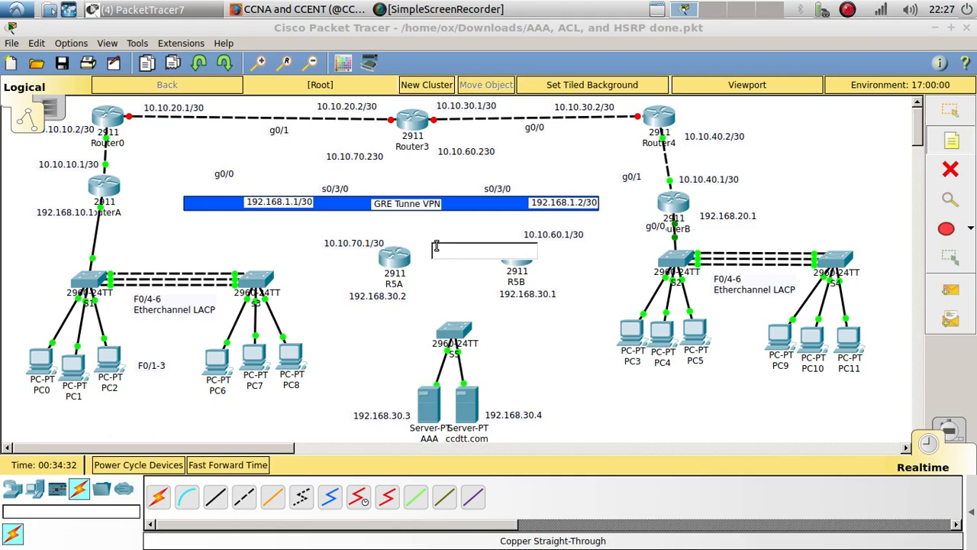
{"action": "type", "text": "HSRP"}
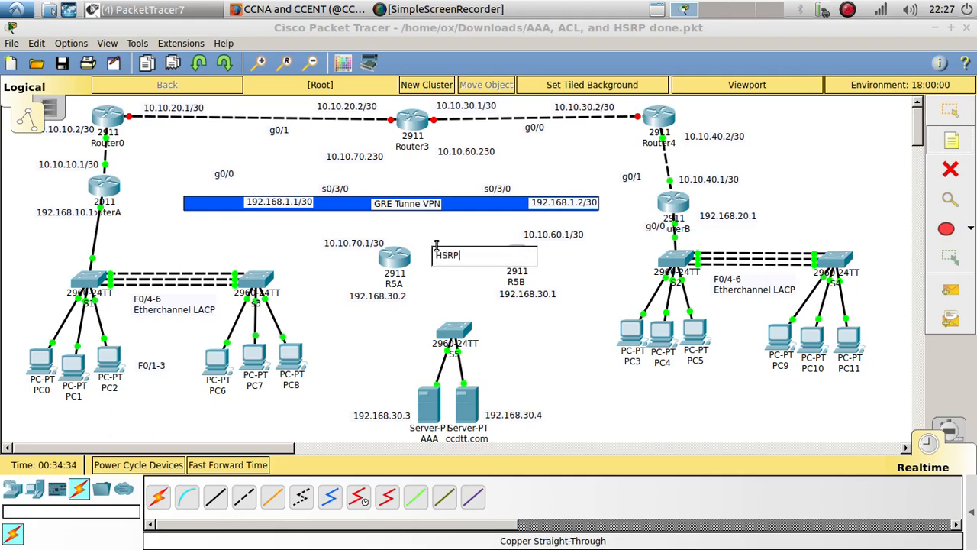
{"action": "key", "text": "Return"}
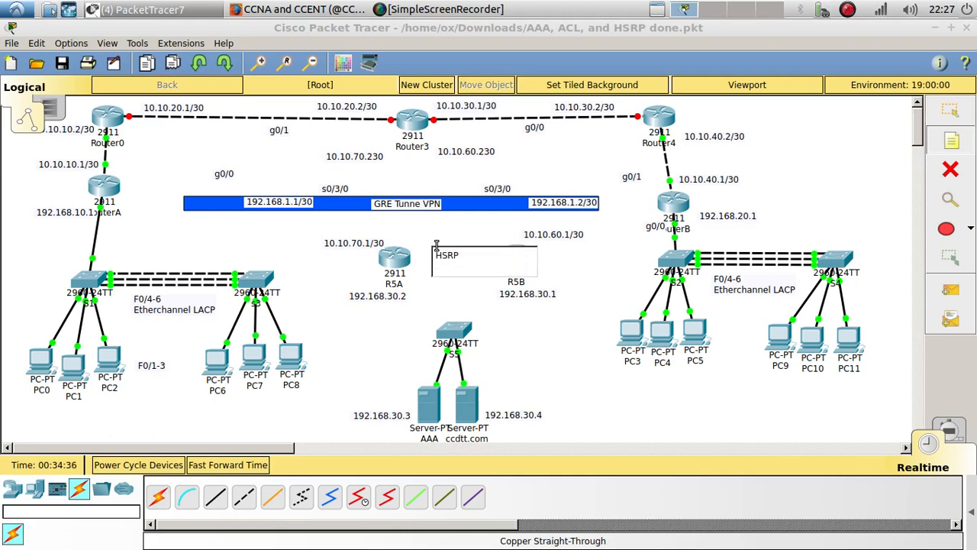
{"action": "type", "text": "10.10.10.10"}
{"action": "left_click", "coordinate": [436, 262]}
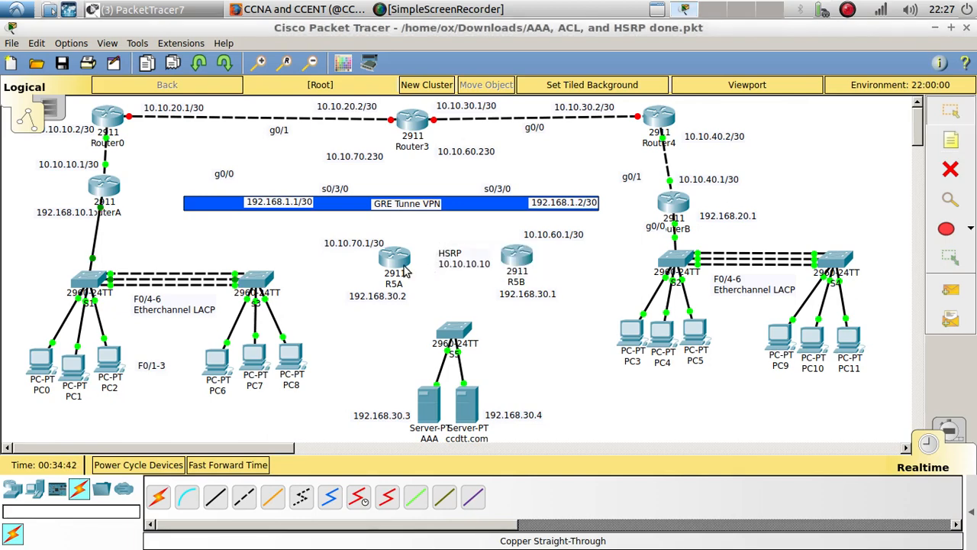
Step: Reopen R5A's command line and set the virtual IP 10.10.10.10 for standby group 1 on g0/0
{"action": "left_click", "coordinate": [393, 260]}
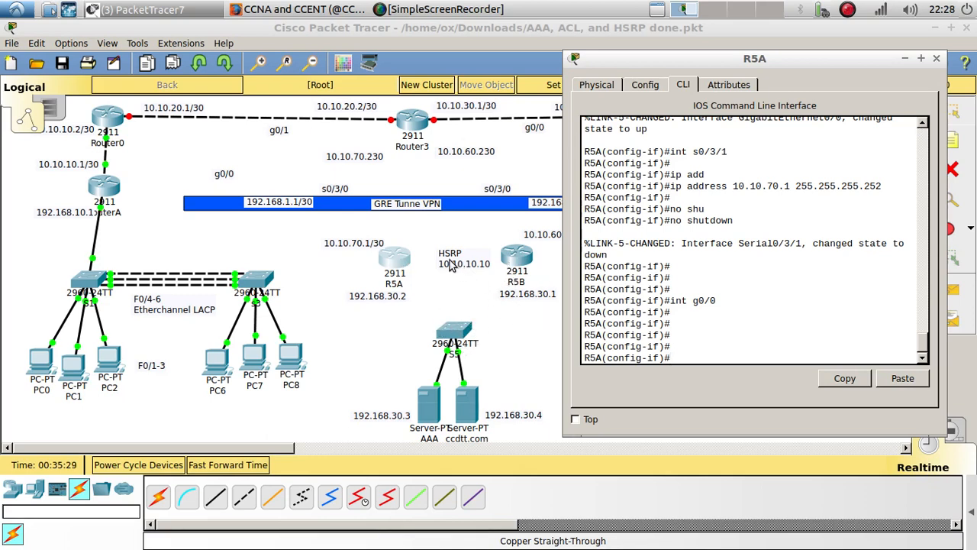
{"action": "type", "text": "stan"}
{"action": "key", "text": "Tab"}
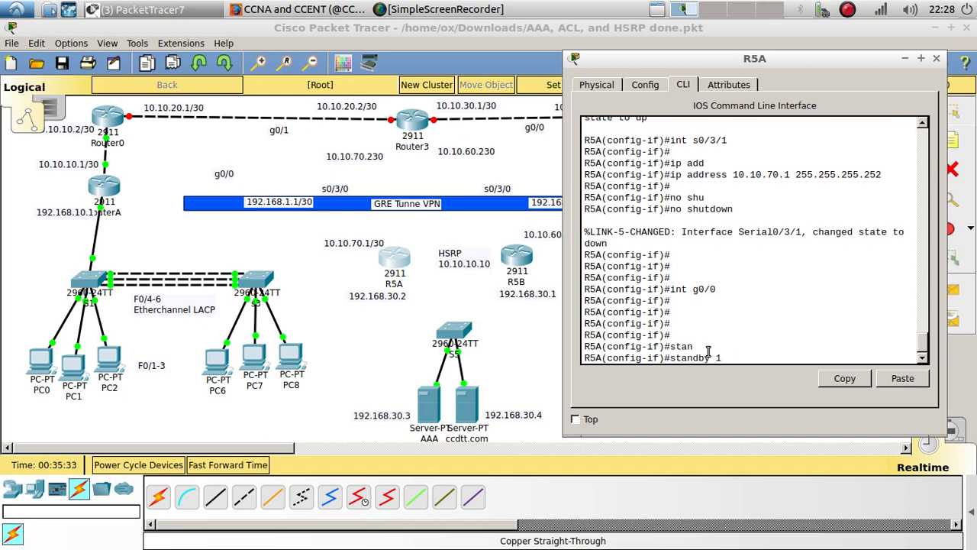
{"action": "type", "text": "1 ip 10.10.10.10"}
{"action": "key", "text": "Return"}
{"action": "key", "text": "Return"}
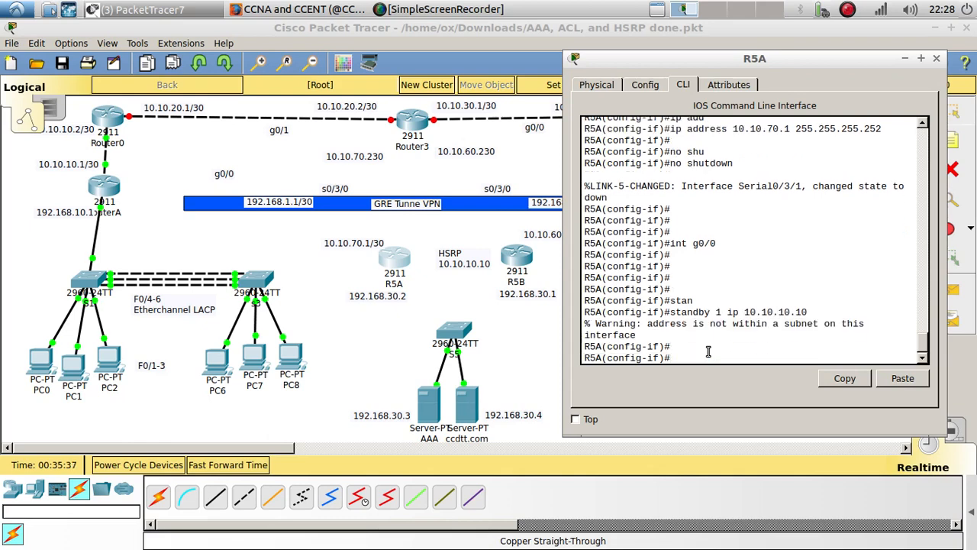
Step: Set the priority of standby group 1 on R5A's g0/0 to 110 and highlight that value
{"action": "type", "text": "st"}
{"action": "key", "text": "Tab"}
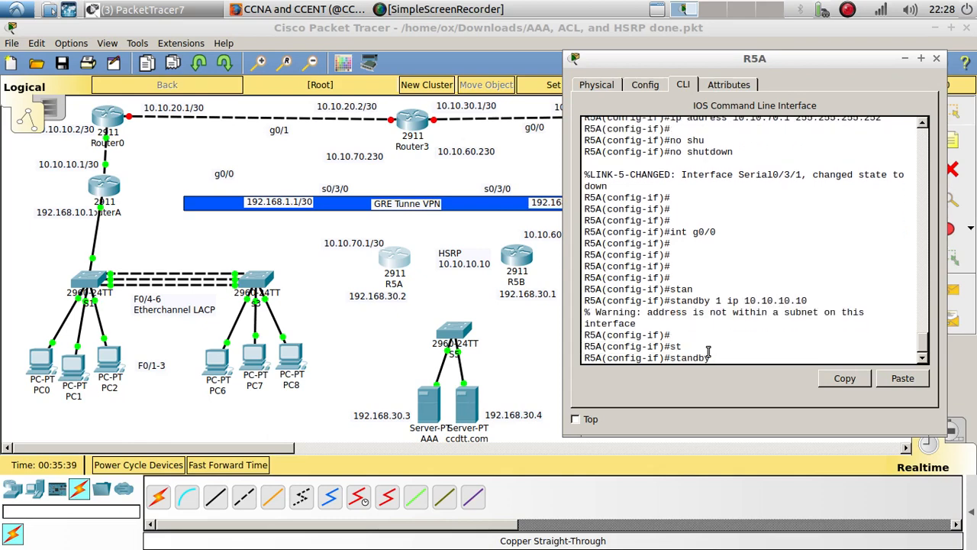
{"action": "type", "text": "1 pr"}
{"action": "key", "text": "Tab"}
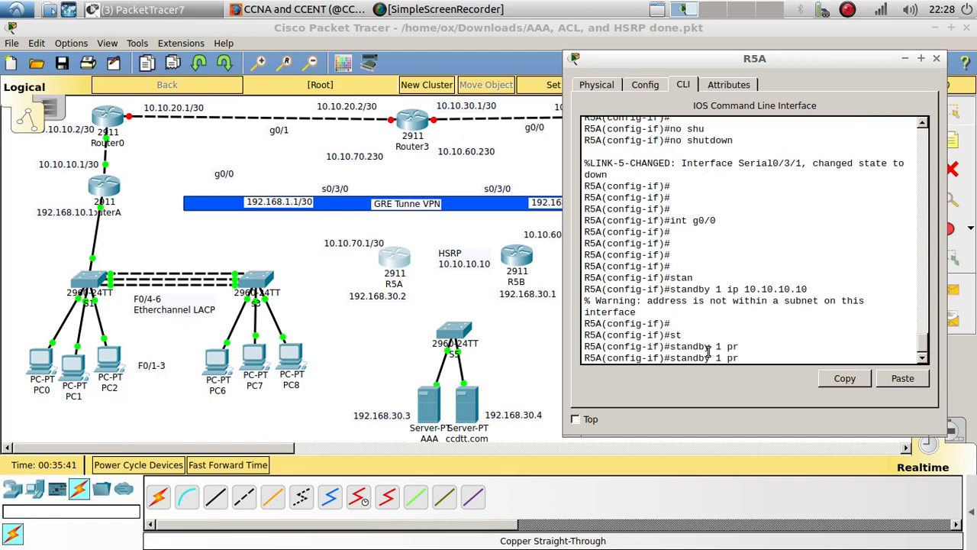
{"action": "type", "text": "i"}
{"action": "key", "text": "Tab"}
{"action": "type", "text": "110"}
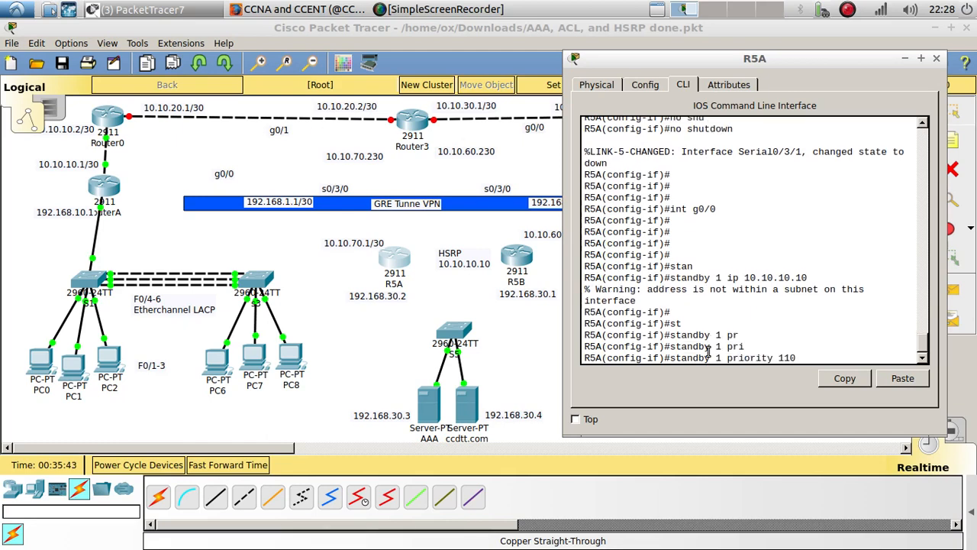
{"action": "key", "text": "Return"}
{"action": "key", "text": "Return"}
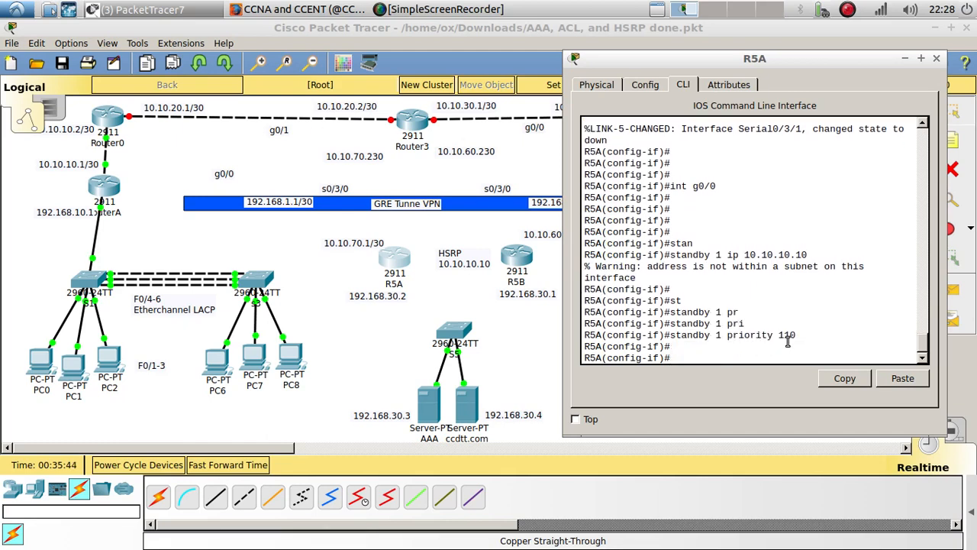
{"action": "left_click_drag", "start_coordinate": [779, 335], "coordinate": [801, 335]}
Step: Turn on preempt for standby group 1 on R5A's g0/0 and highlight the preempt keyword
{"action": "left_click", "coordinate": [706, 356]}
{"action": "type", "text": "st"}
{"action": "key", "text": "Tab"}
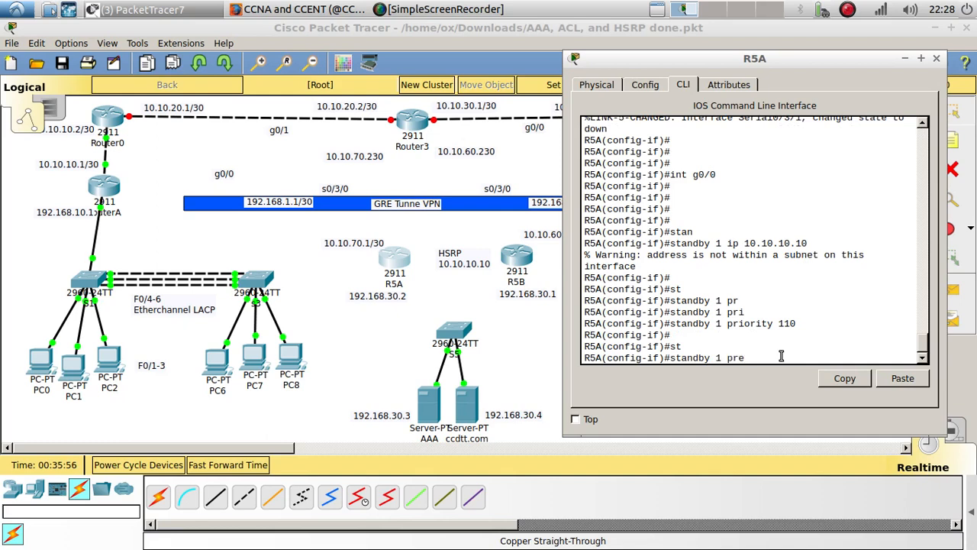
{"action": "type", "text": "1 pre"}
{"action": "key", "text": "Tab"}
{"action": "key", "text": "Return"}
{"action": "key", "text": "Return"}
{"action": "double_click", "coordinate": [745, 334]}
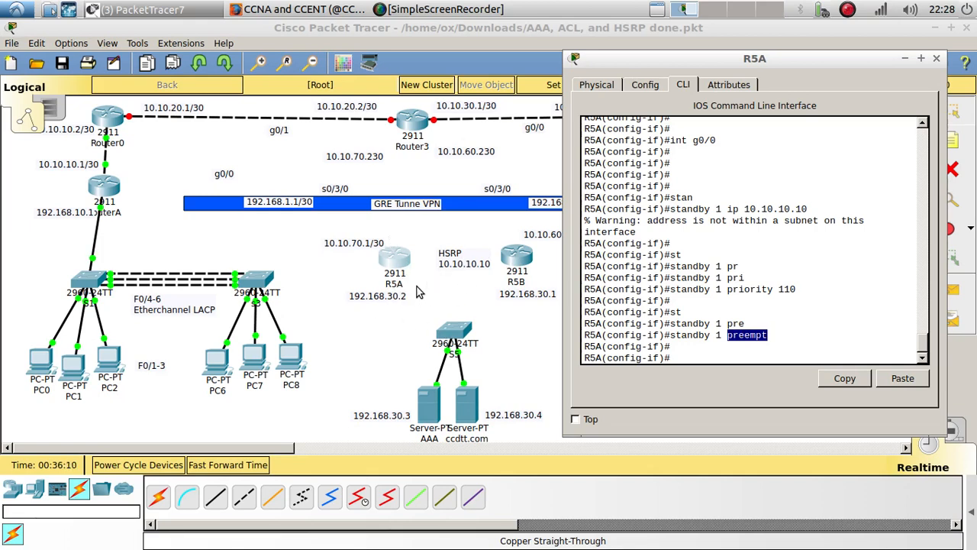
Step: Open R5B's command line, decline the initial configuration dialog and enter global configuration mode
{"action": "left_click", "coordinate": [688, 356]}
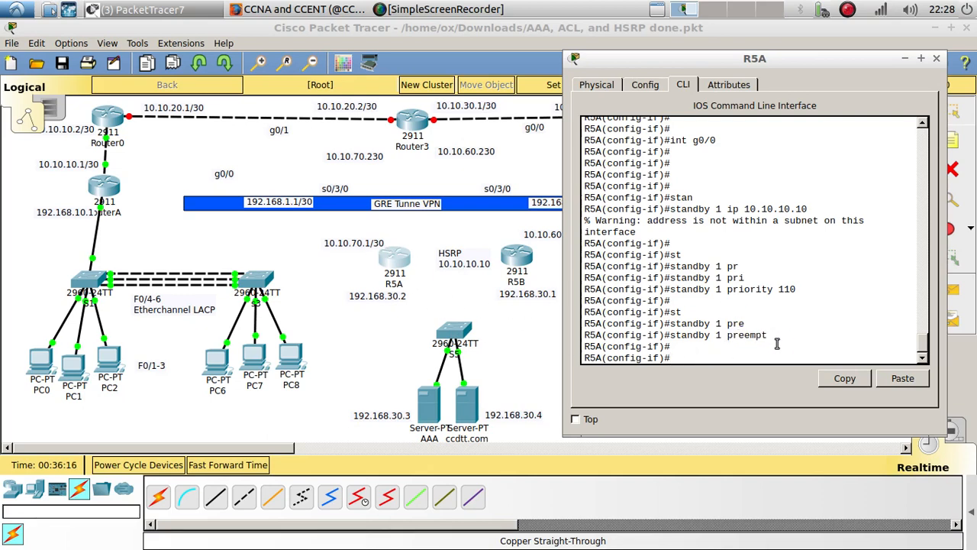
{"action": "left_click", "coordinate": [522, 260]}
{"action": "left_click_drag", "start_coordinate": [533, 35], "coordinate": [729, 33]}
{"action": "left_click", "coordinate": [679, 55]}
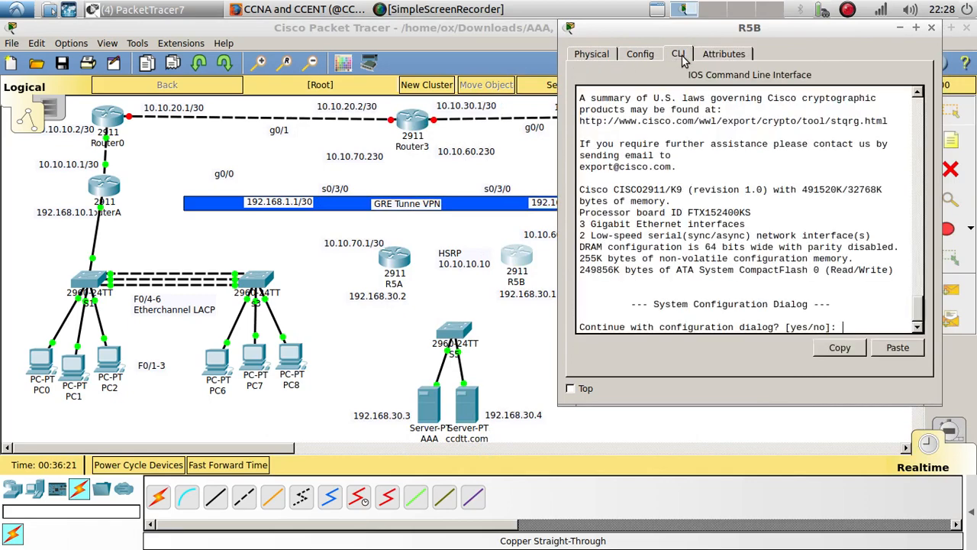
{"action": "type", "text": "no"}
{"action": "key", "text": "Return"}
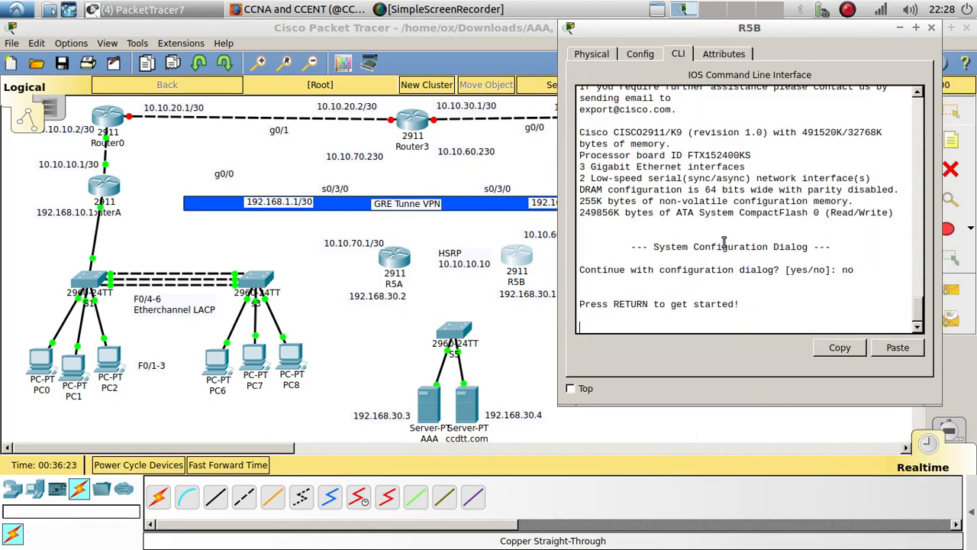
{"action": "key", "text": "Return"}
{"action": "type", "text": "en"}
{"action": "key", "text": "Return"}
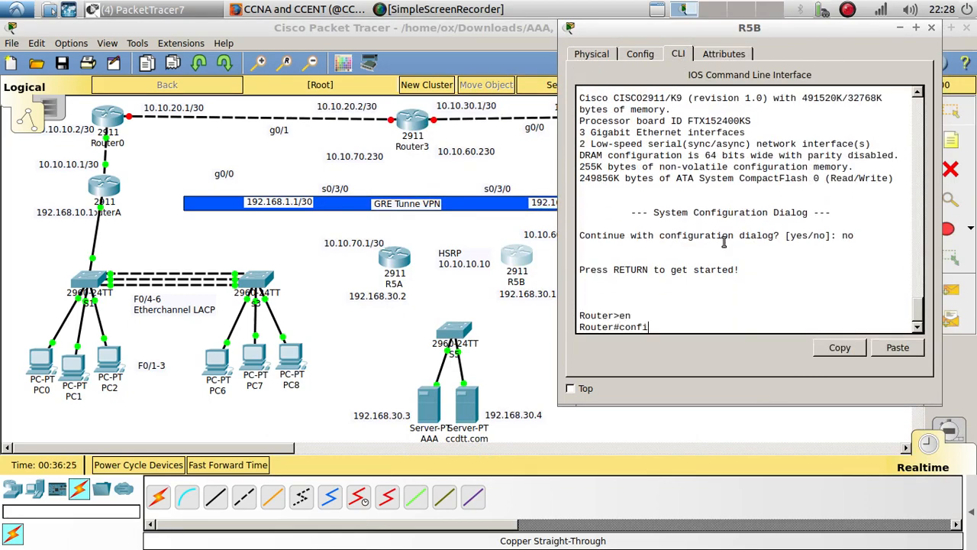
{"action": "type", "text": "config t"}
{"action": "key", "text": "Return"}
Step: Set the router's hostname to R5B
{"action": "type", "text": "h"}
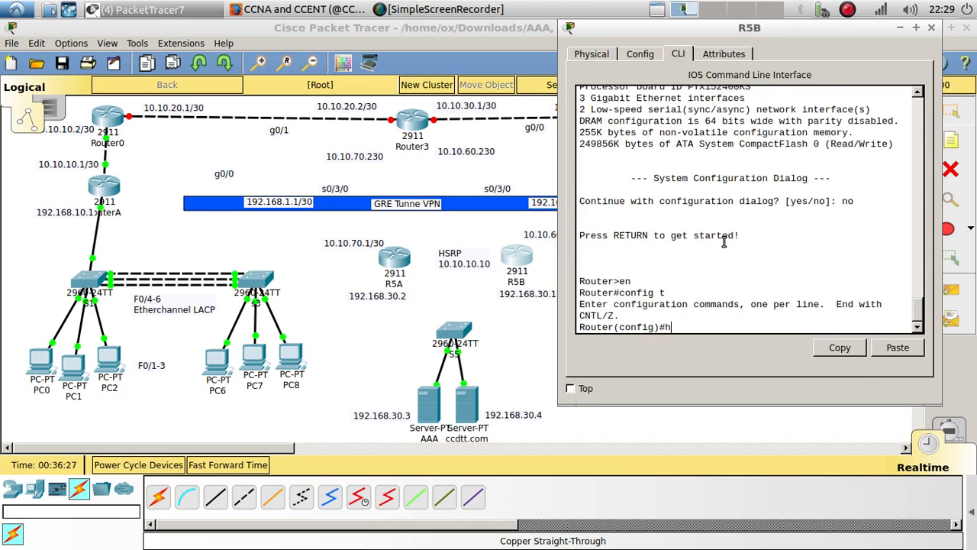
{"action": "type", "text": "oso"}
{"action": "key", "text": "Tab"}
{"action": "key", "text": "BackSpace"}
{"action": "key", "text": "Tab"}
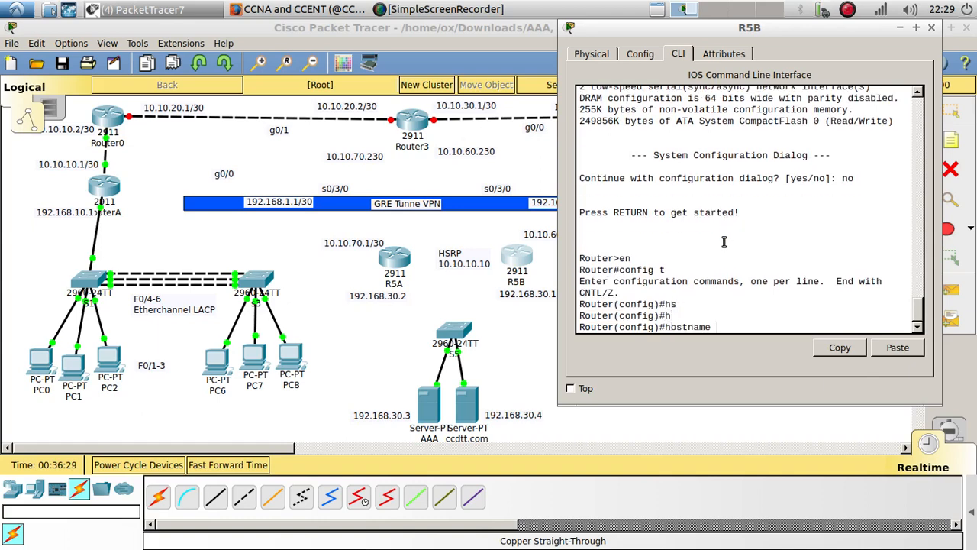
{"action": "type", "text": "R5B"}
{"action": "key", "text": "Return"}
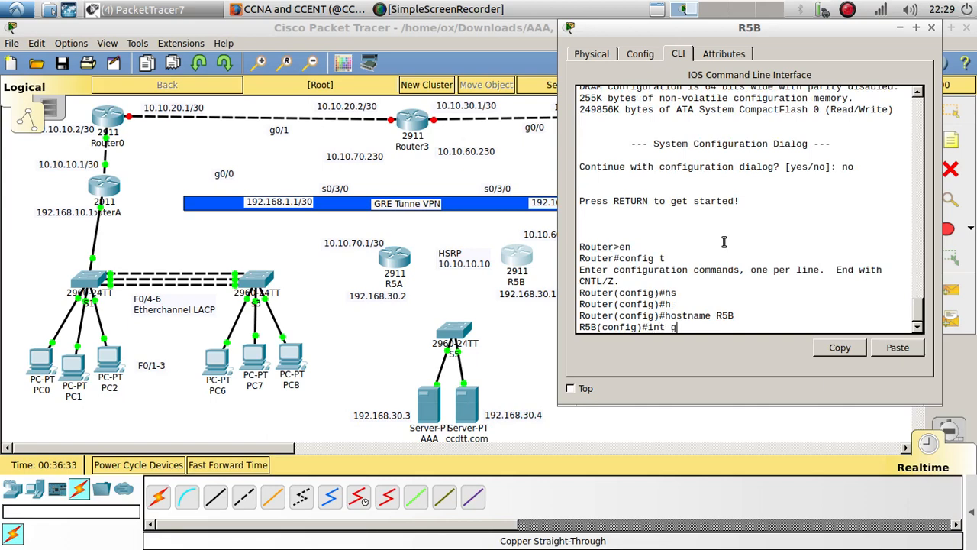
Step: Assign IP address 192.168.30.1 with mask 255.255.255.0 to R5B's g0/0 interface
{"action": "type", "text": "int g0/0"}
{"action": "left_click", "coordinate": [410, 262]}
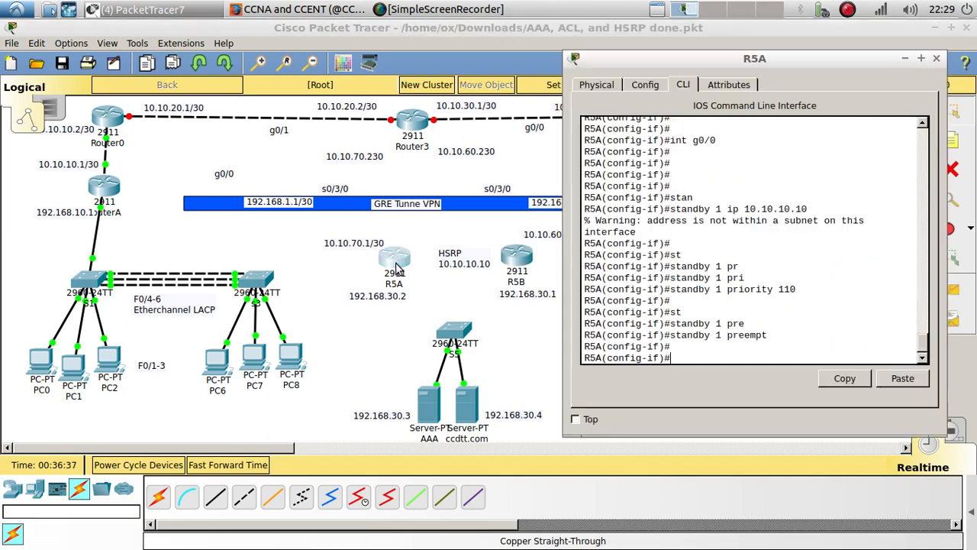
{"action": "left_click", "coordinate": [517, 258]}
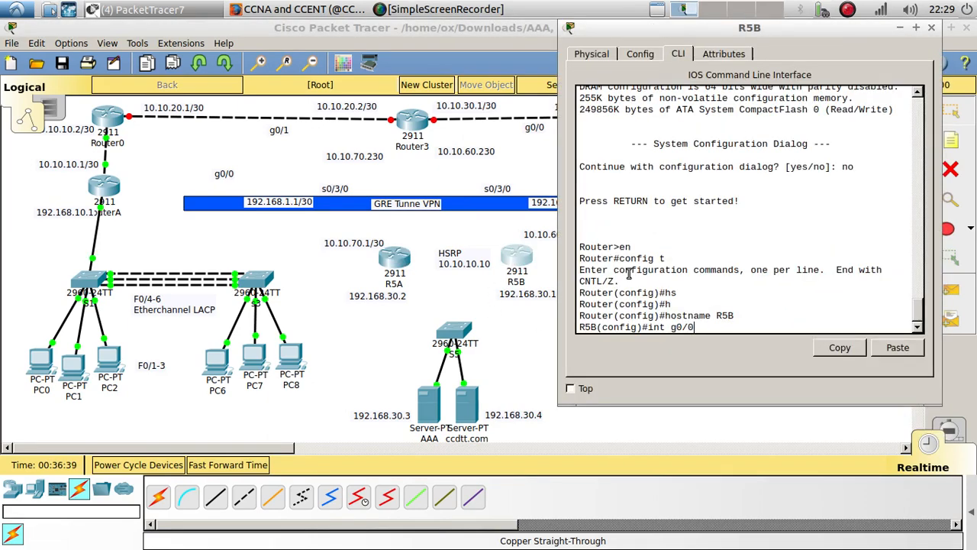
{"action": "key", "text": "Return"}
{"action": "key", "text": "Return"}
{"action": "type", "text": "ip "}
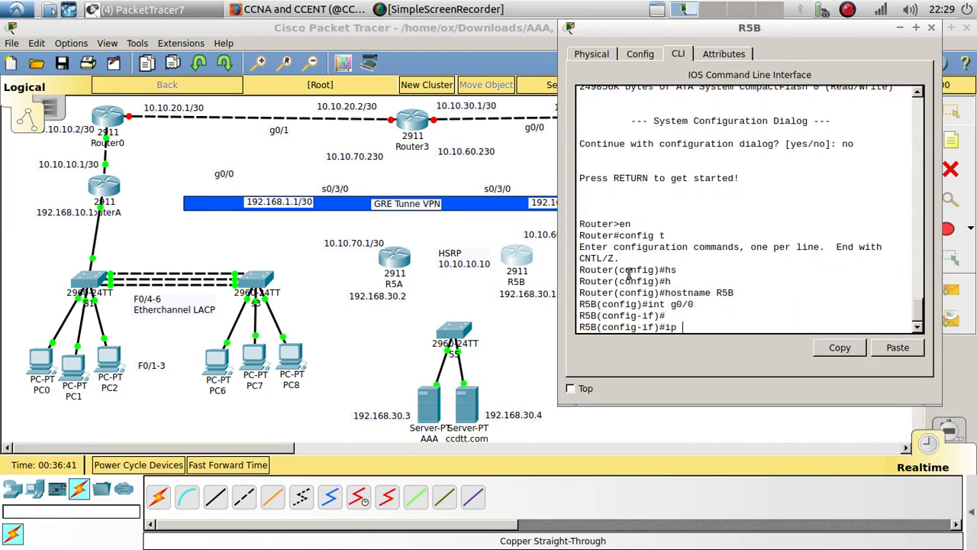
{"action": "type", "text": "add"}
{"action": "key", "text": "Tab"}
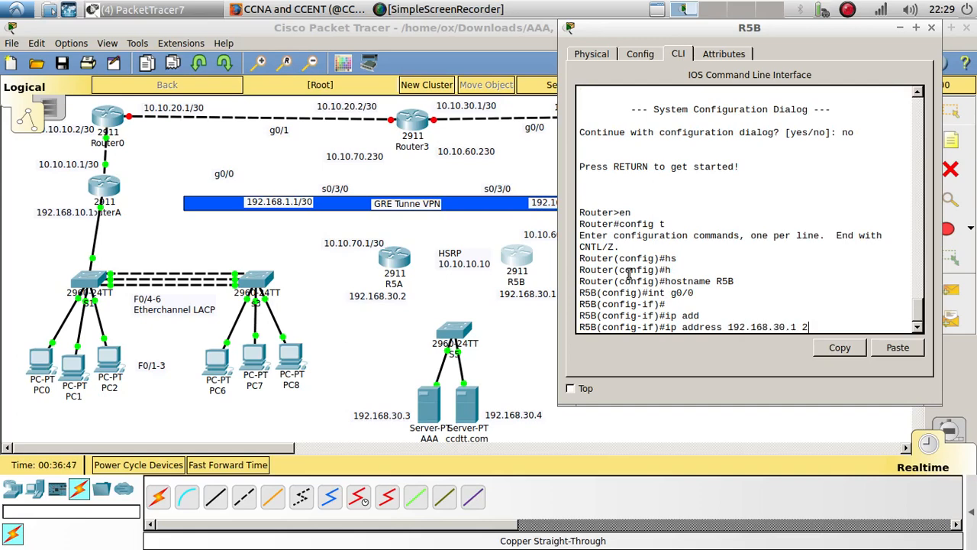
{"action": "type", "text": "192.168.30.1 255.255.255.0"}
{"action": "key", "text": "Return"}
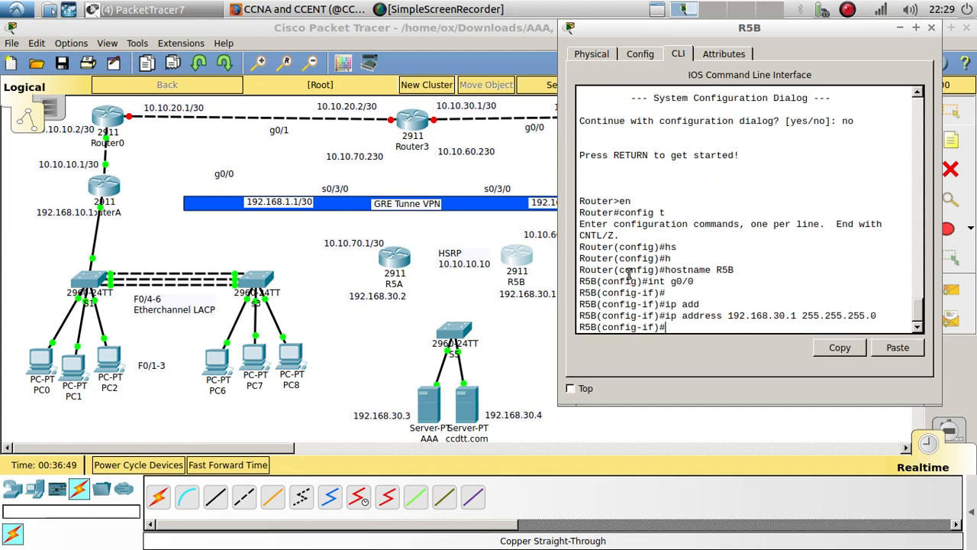
Step: Enable R5B's g0/0 interface with no shutdown
{"action": "type", "text": "no shu"}
{"action": "key", "text": "Tab"}
{"action": "key", "text": "Return"}
{"action": "key", "text": "Return"}
{"action": "key", "text": "Return"}
{"action": "key", "text": "Return"}
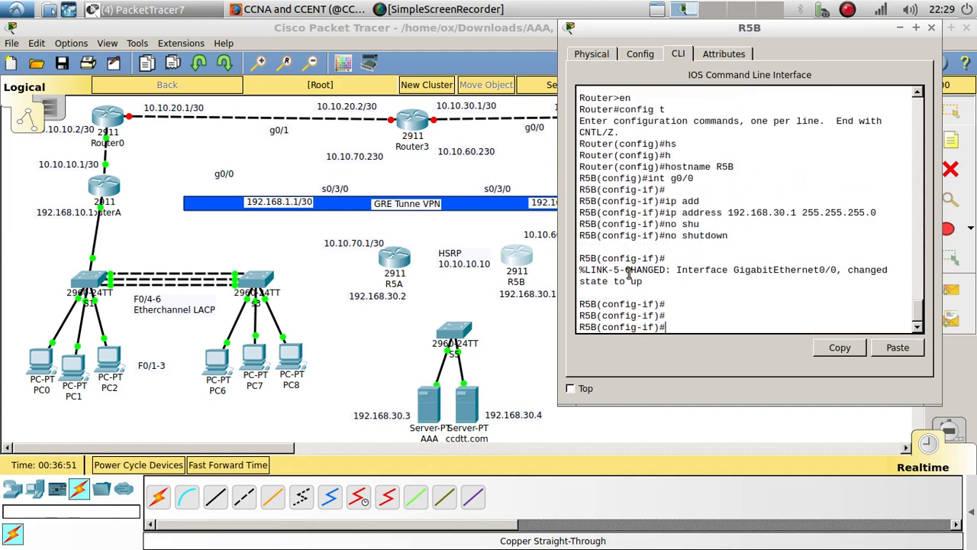
Step: Set the virtual IP 10.10.10.10 for standby group 1 on R5B's g0/0 and highlight that command
{"action": "type", "text": "stan"}
{"action": "key", "text": "Tab"}
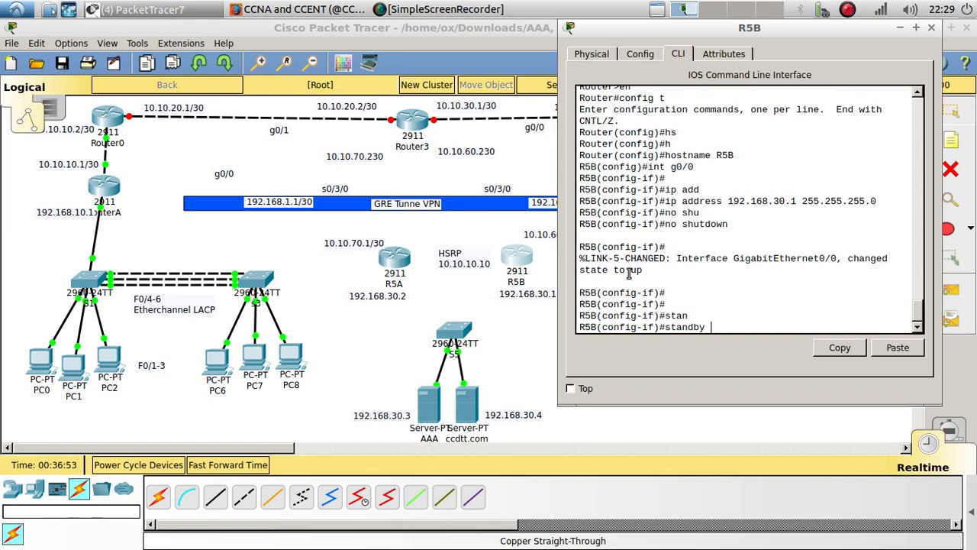
{"action": "type", "text": "1 ip 10.10.10.10"}
{"action": "key", "text": "Return"}
{"action": "key", "text": "Return"}
{"action": "key", "text": "Return"}
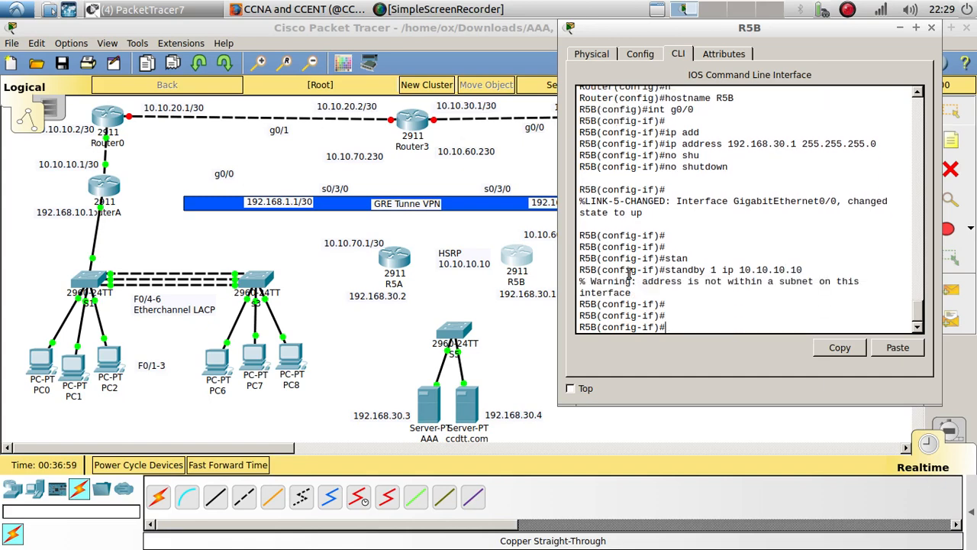
{"action": "left_click_drag", "start_coordinate": [739, 269], "coordinate": [814, 261]}
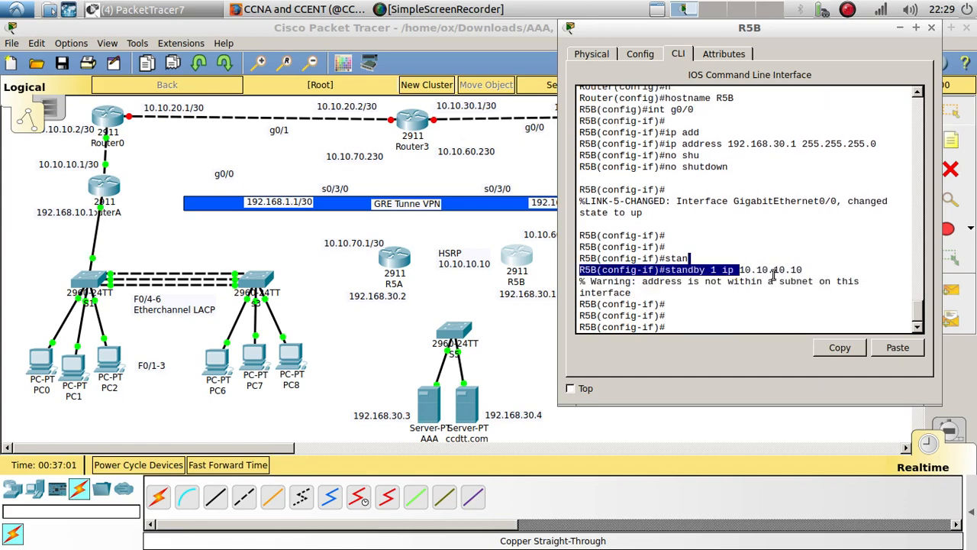
{"action": "left_click", "coordinate": [692, 298]}
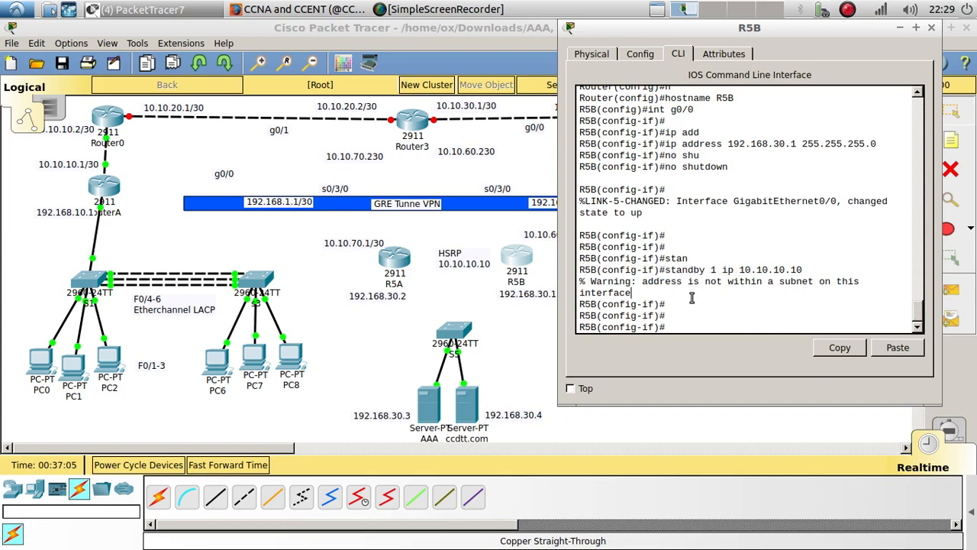
{"action": "left_click_drag", "start_coordinate": [665, 270], "coordinate": [842, 265]}
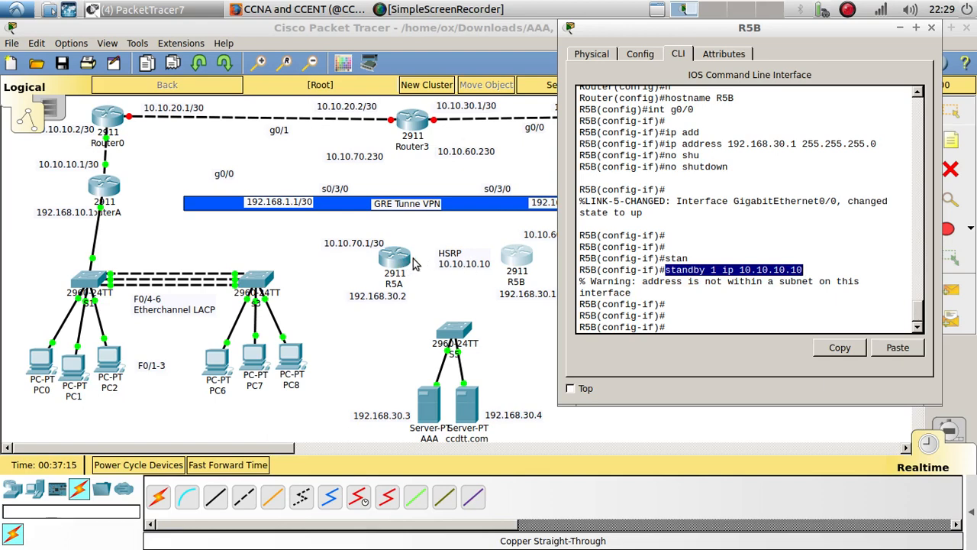
{"action": "left_click", "coordinate": [706, 328]}
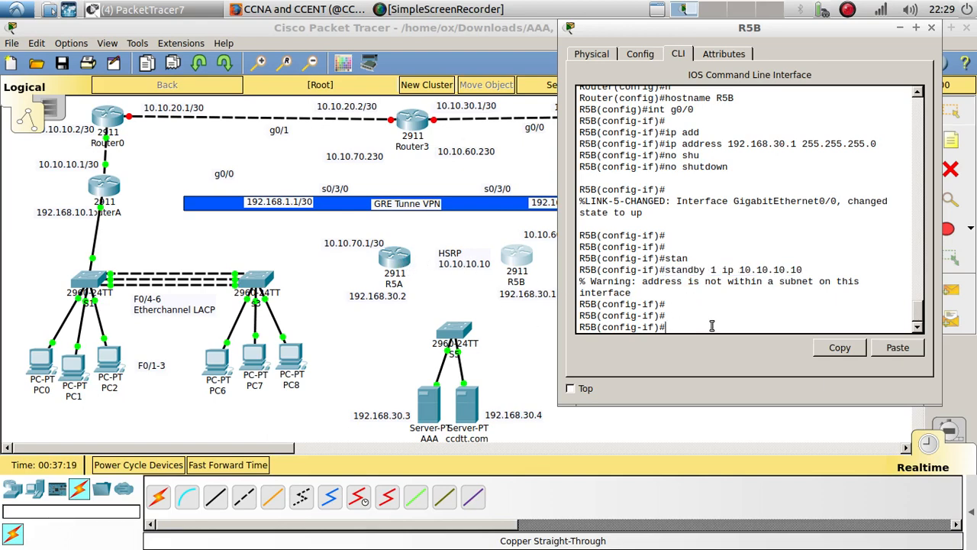
Step: Assign IP address 10.10.60.1 with mask 255.255.255.252 to R5B's serial interface s0/3/0
{"action": "type", "text": "int s0/"}
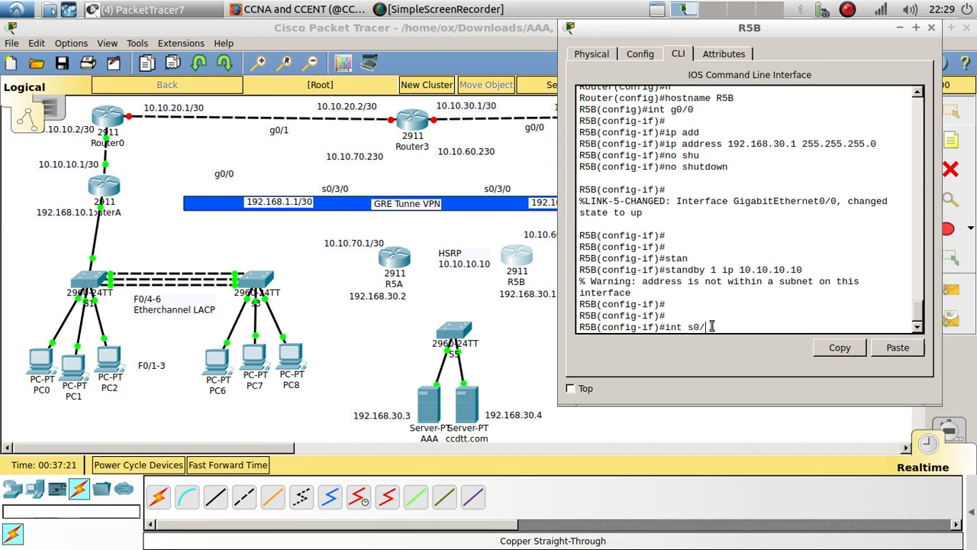
{"action": "type", "text": "3/0"}
{"action": "key", "text": "Return"}
{"action": "type", "text": "ig-if)#i"}
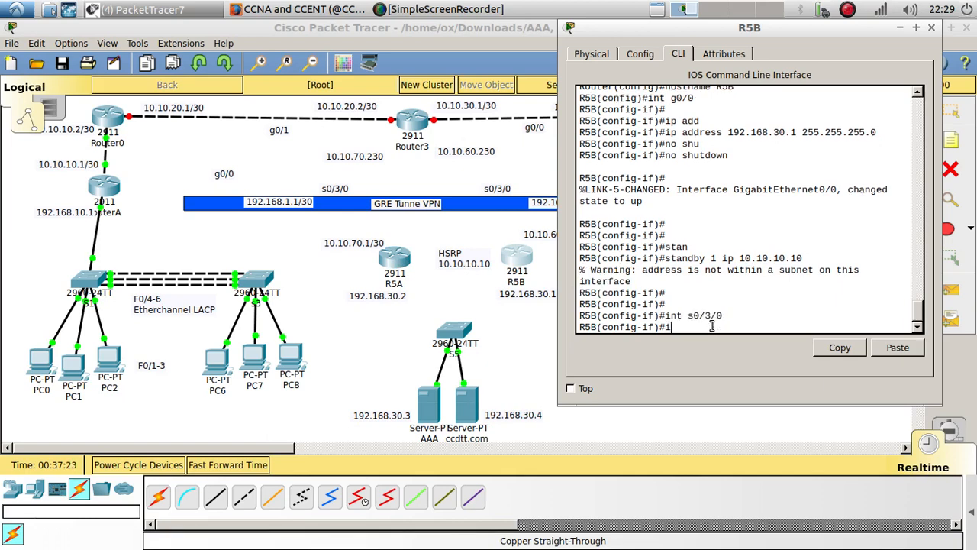
{"action": "type", "text": "p add"}
{"action": "key", "text": "Tab"}
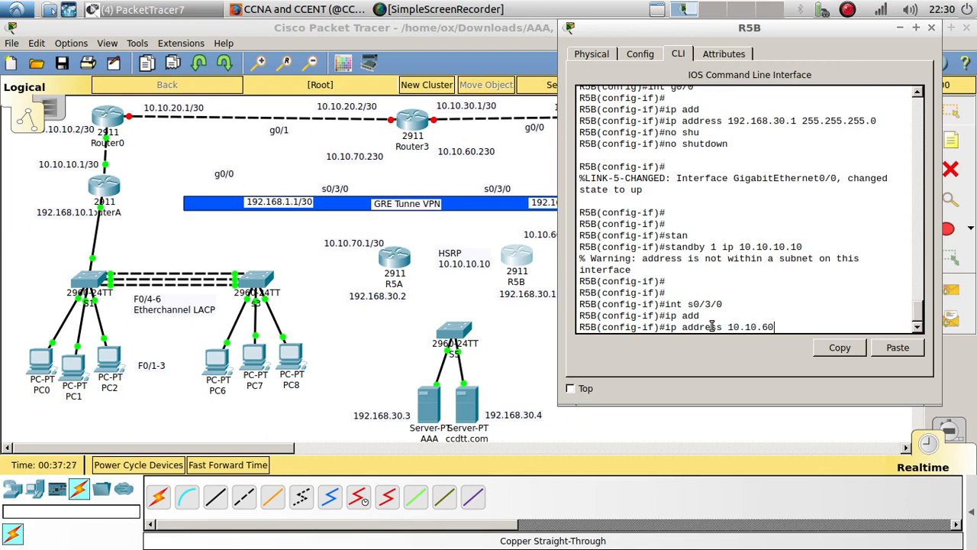
{"action": "type", "text": "10.10.60."}
{"action": "left_click_drag", "start_coordinate": [750, 30], "coordinate": [689, 39]}
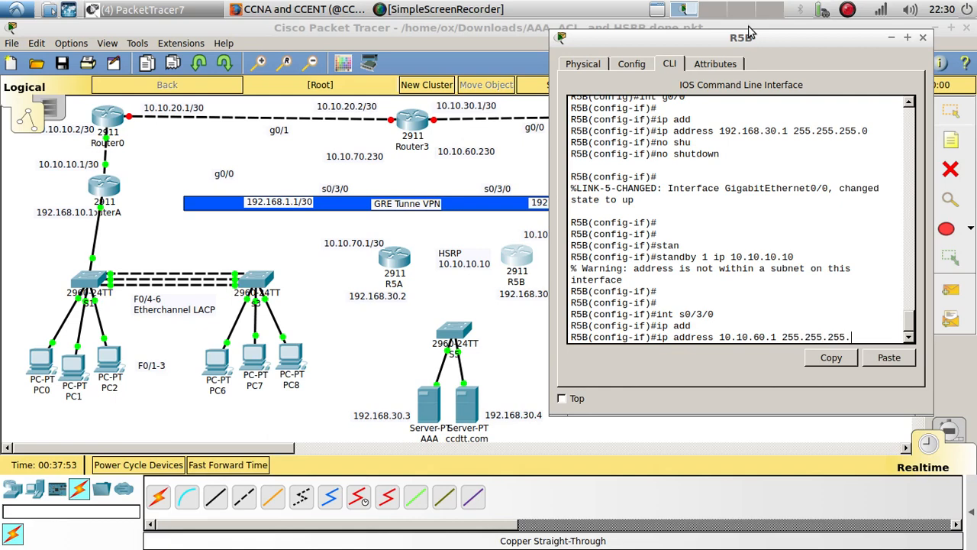
{"action": "key", "text": "BackSpace"}
{"action": "type", "text": "52"}
{"action": "key", "text": "Return"}
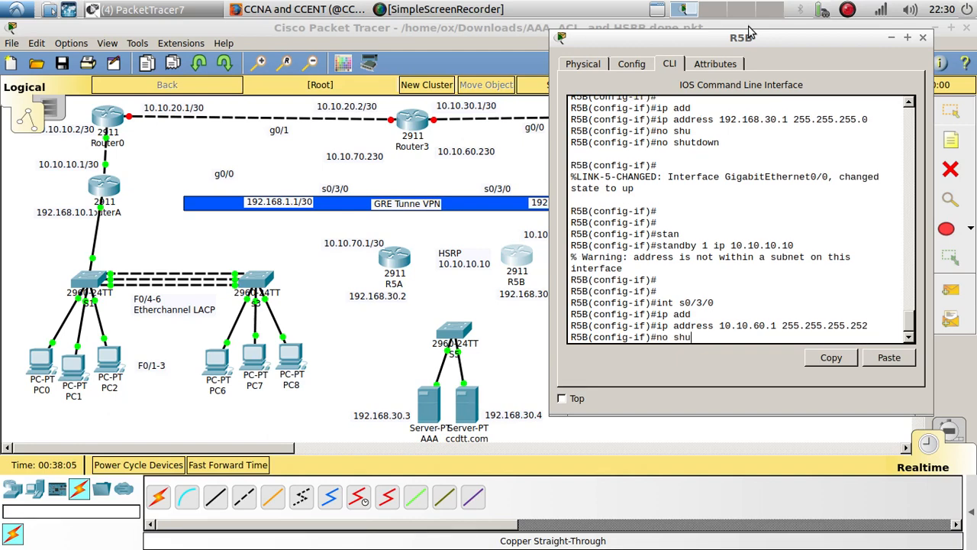
Step: Enable R5B's s0/3/0 interface with no shutdown
{"action": "key", "text": "Tab"}
{"action": "key", "text": "Return"}
{"action": "key", "text": "Return"}
{"action": "key", "text": "Return"}
{"action": "key", "text": "Return"}
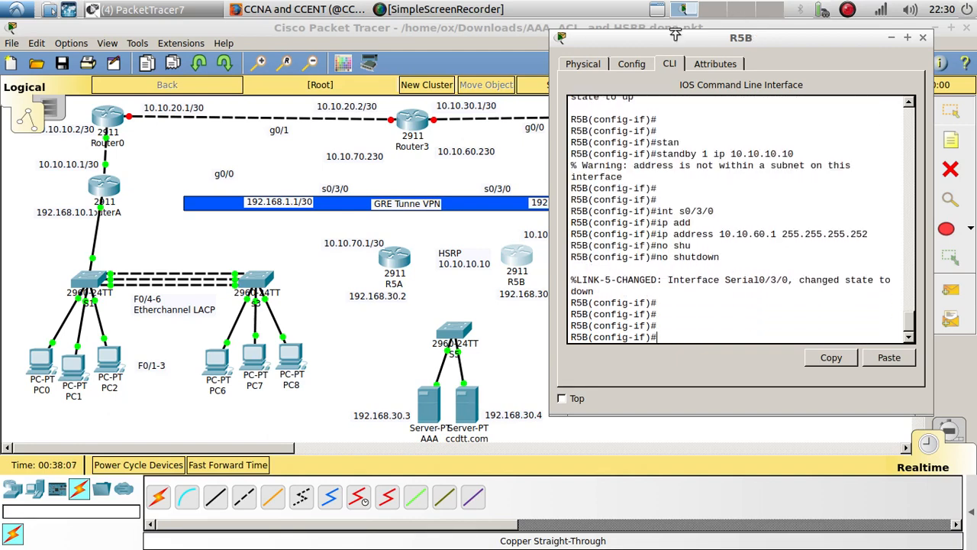
Step: Connect switch S5's FastEthernet0/3 to R5A's GigabitEthernet0/0 with a copper straight-through cable
{"action": "left_click_drag", "start_coordinate": [672, 32], "coordinate": [752, 55]}
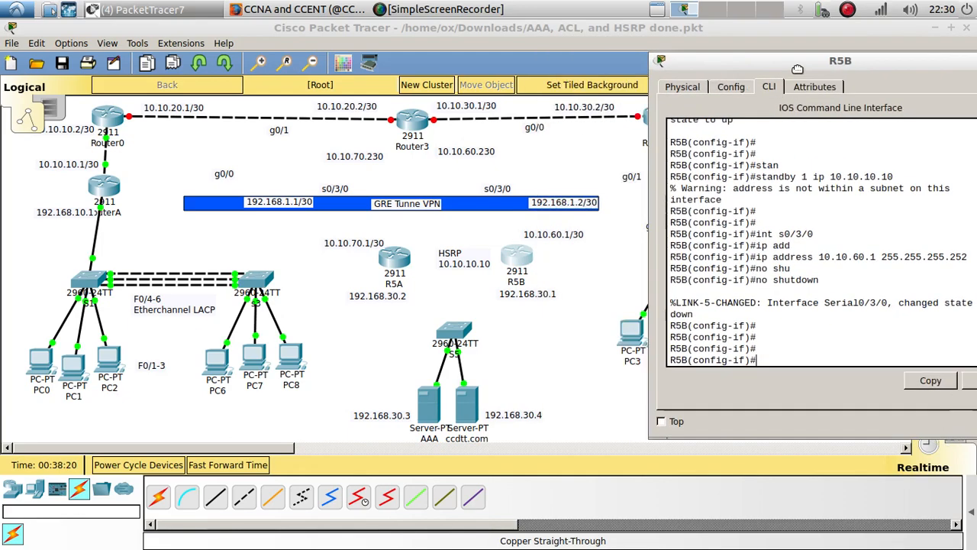
{"action": "left_click", "coordinate": [581, 352]}
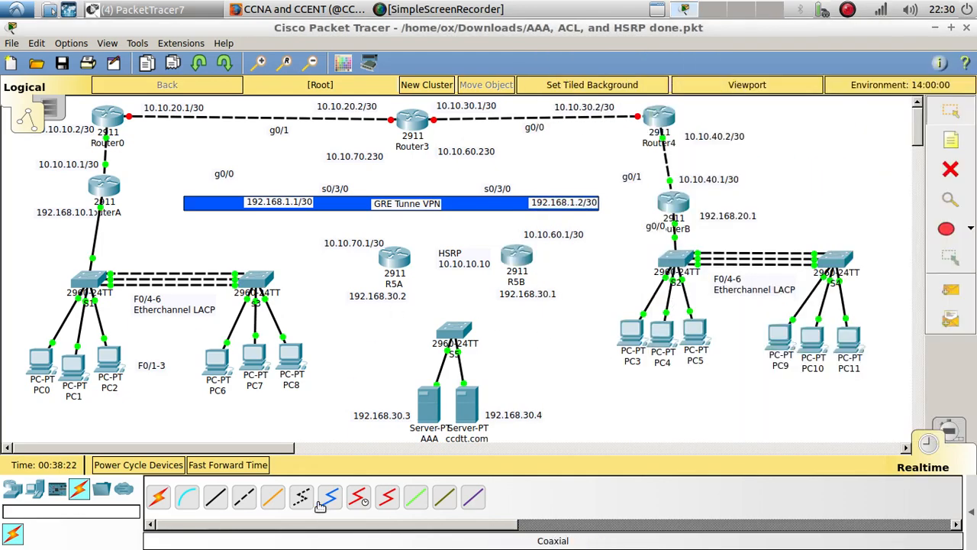
{"action": "left_click", "coordinate": [216, 497]}
{"action": "left_click", "coordinate": [458, 327]}
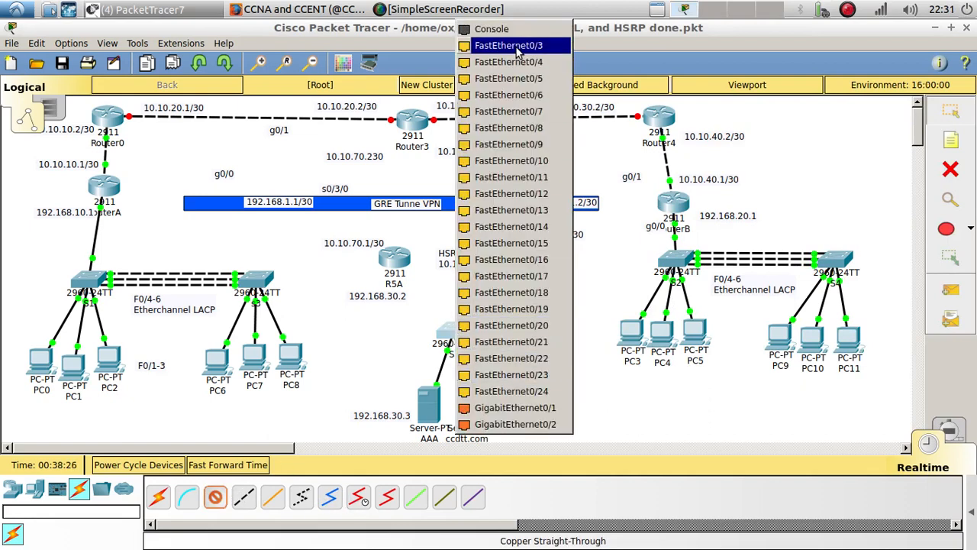
{"action": "left_click", "coordinate": [517, 46]}
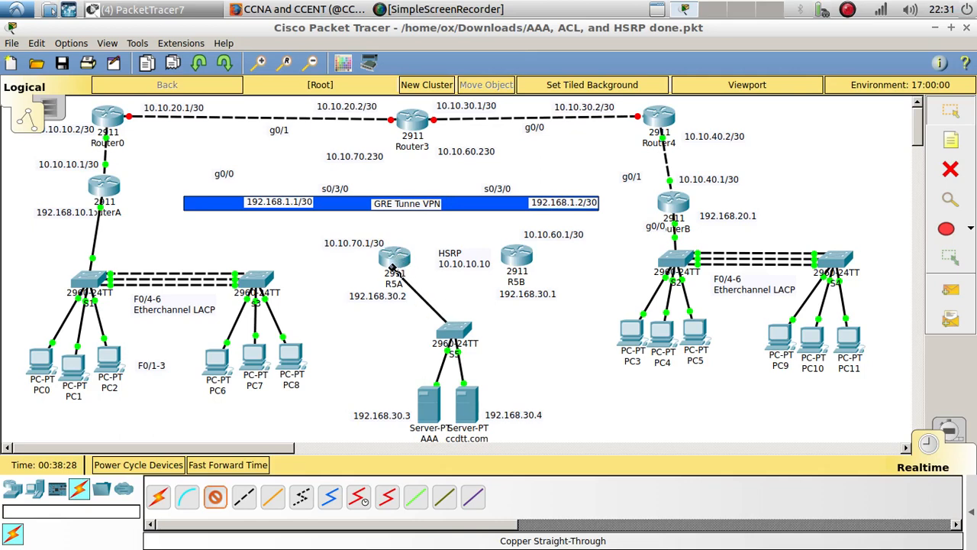
{"action": "left_click", "coordinate": [395, 261]}
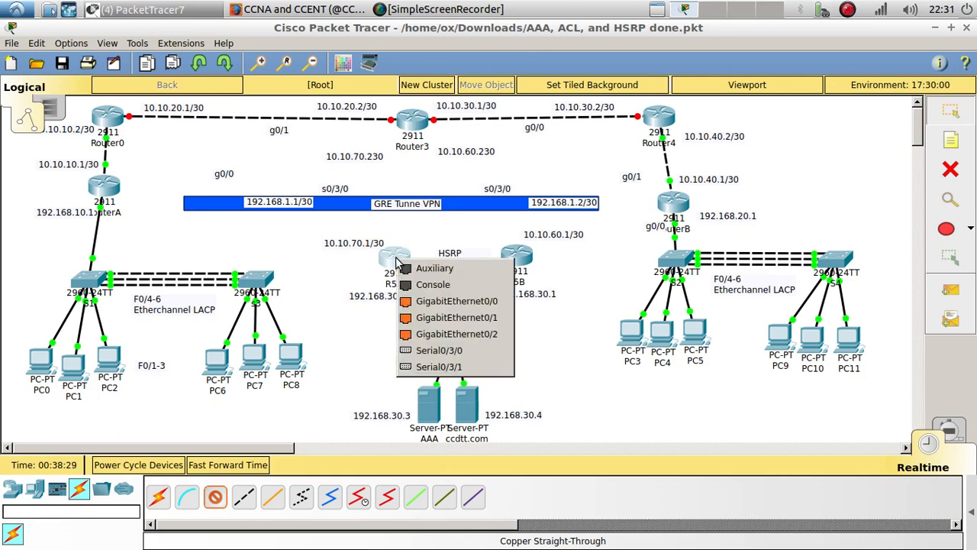
{"action": "left_click", "coordinate": [464, 303]}
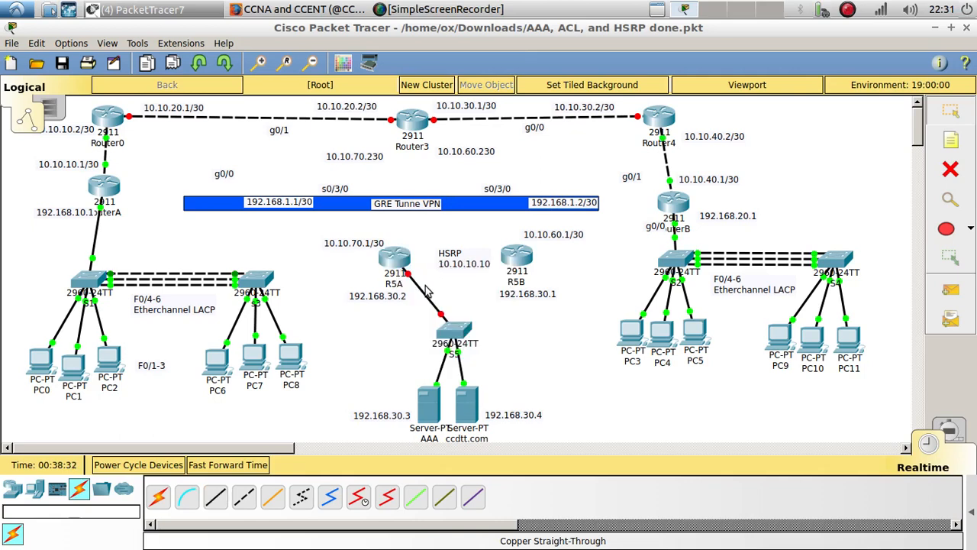
Step: Run a copper straight-through cable from a free port on switch S5 to R5B's GigabitEthernet0/0
{"action": "left_click", "coordinate": [215, 498]}
{"action": "left_click", "coordinate": [450, 341]}
{"action": "left_click", "coordinate": [500, 45]}
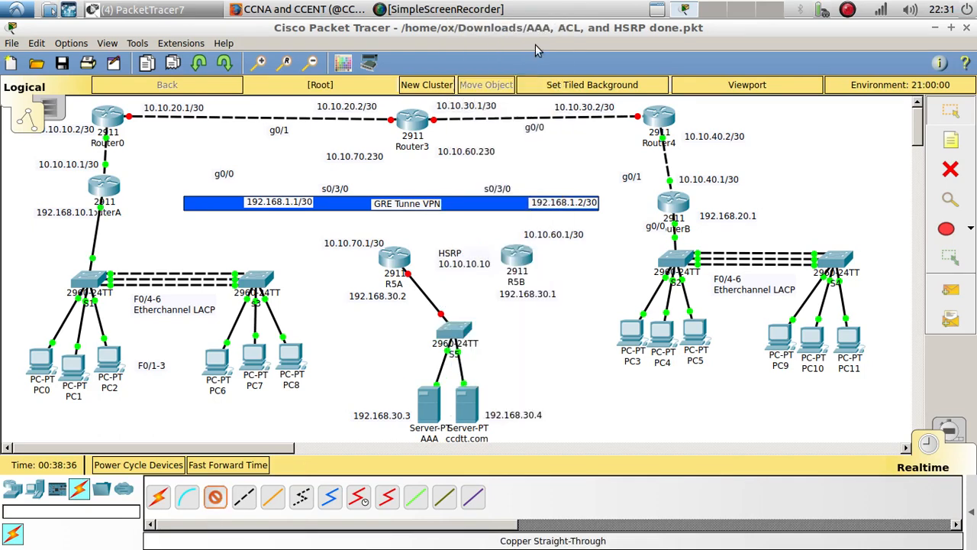
{"action": "left_click", "coordinate": [518, 257]}
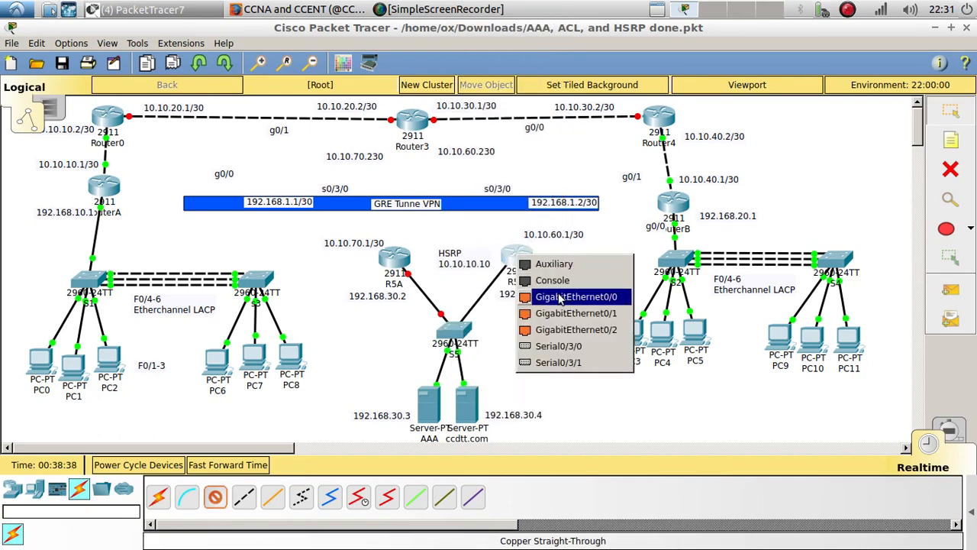
{"action": "left_click", "coordinate": [558, 297]}
Step: Issue no shutdown again on R5B's s0/3/0 interface
{"action": "left_click", "coordinate": [509, 249]}
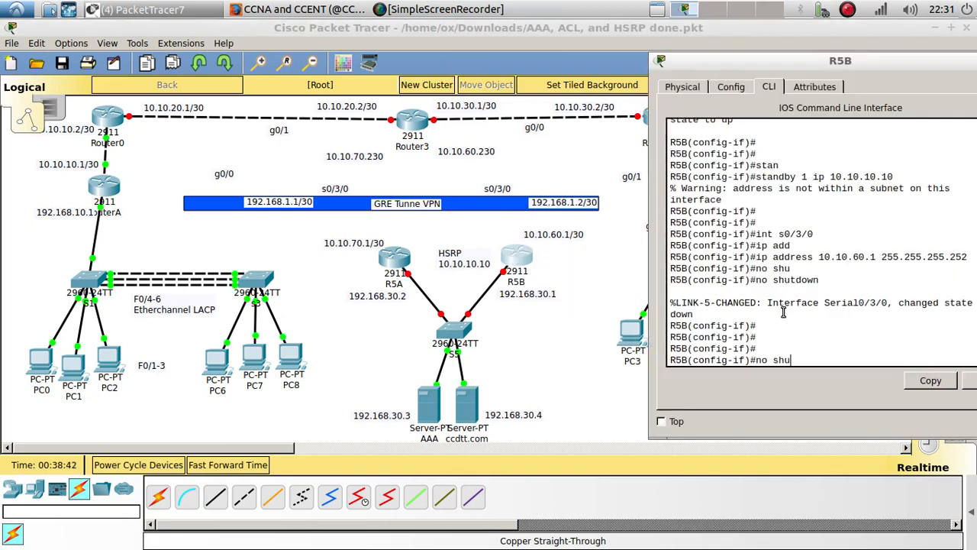
{"action": "type", "text": "no shu"}
{"action": "key", "text": "Tab"}
{"action": "key", "text": "Return"}
{"action": "key", "text": "Return"}
{"action": "key", "text": "Return"}
Step: Enable R5B's g0/0 interface with no shutdown
{"action": "key", "text": "Up"}
{"action": "key", "text": "Up"}
{"action": "key", "text": "Up"}
{"action": "key", "text": "Down"}
{"action": "key", "text": "Down"}
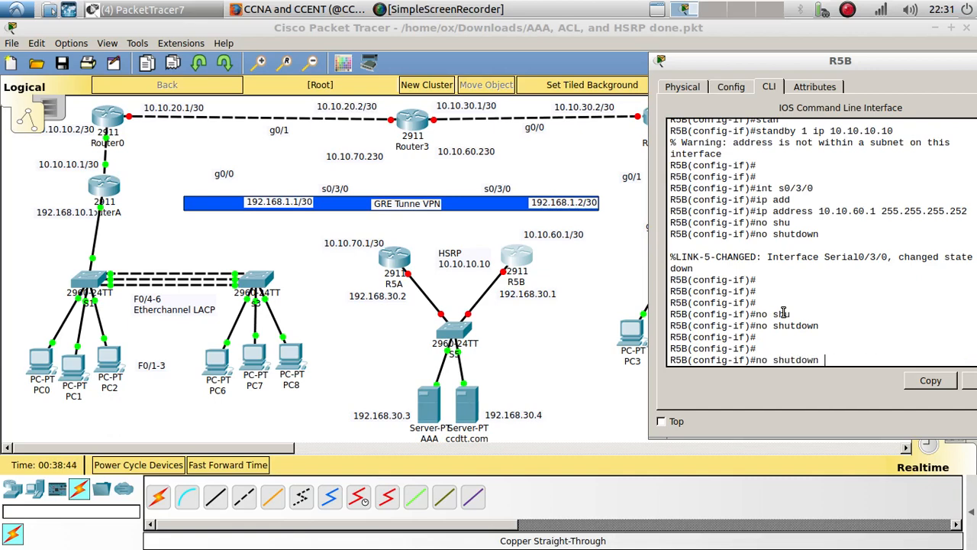
{"action": "key", "text": "Up"}
{"action": "key", "text": "Return"}
{"action": "type", "text": "no"}
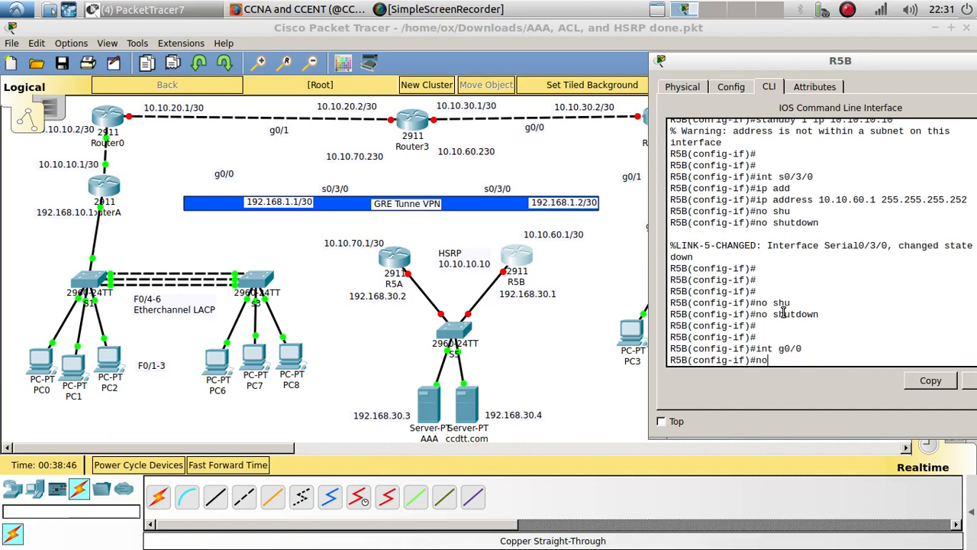
{"action": "type", "text": " shu"}
{"action": "key", "text": "Tab"}
{"action": "key", "text": "Return"}
{"action": "key", "text": "Return"}
{"action": "key", "text": "Return"}
{"action": "key", "text": "Return"}
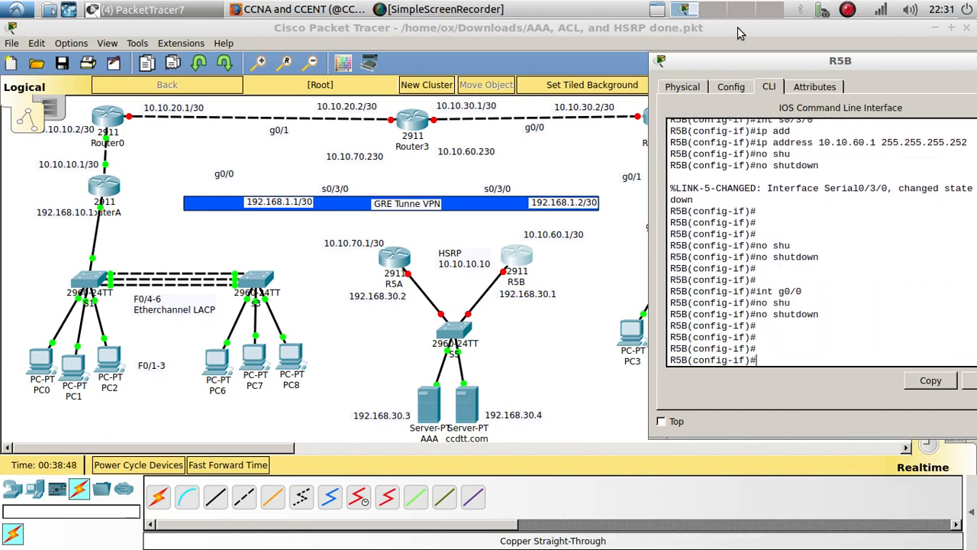
{"action": "left_click_drag", "start_coordinate": [737, 68], "coordinate": [685, 55]}
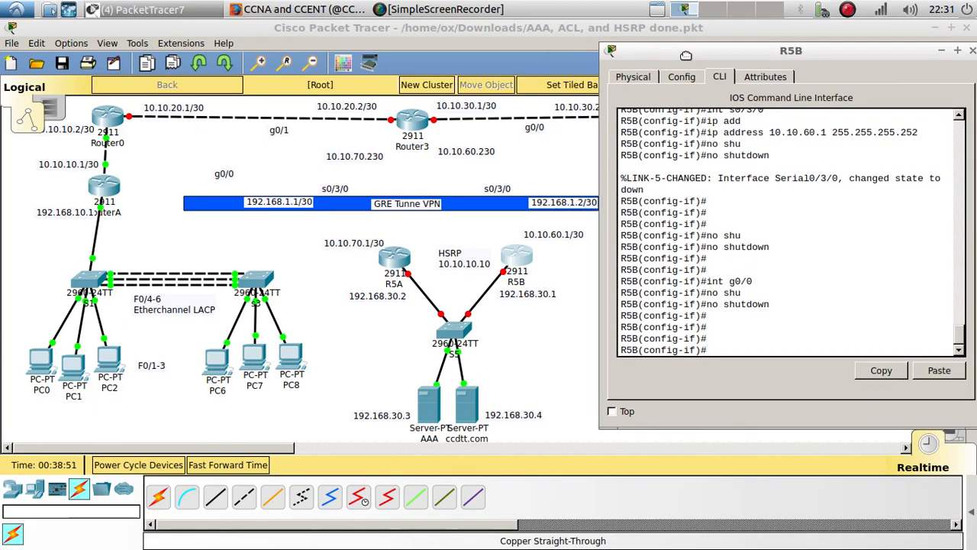
{"action": "left_click", "coordinate": [504, 278]}
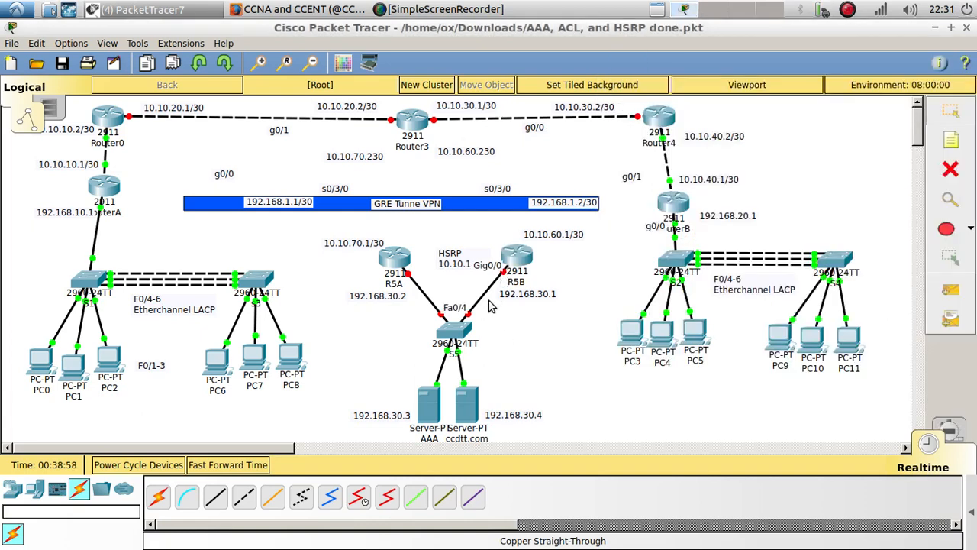
Step: Enable switch S5's interface f0/4, which links to R5B, with no shutdown
{"action": "left_click", "coordinate": [464, 335]}
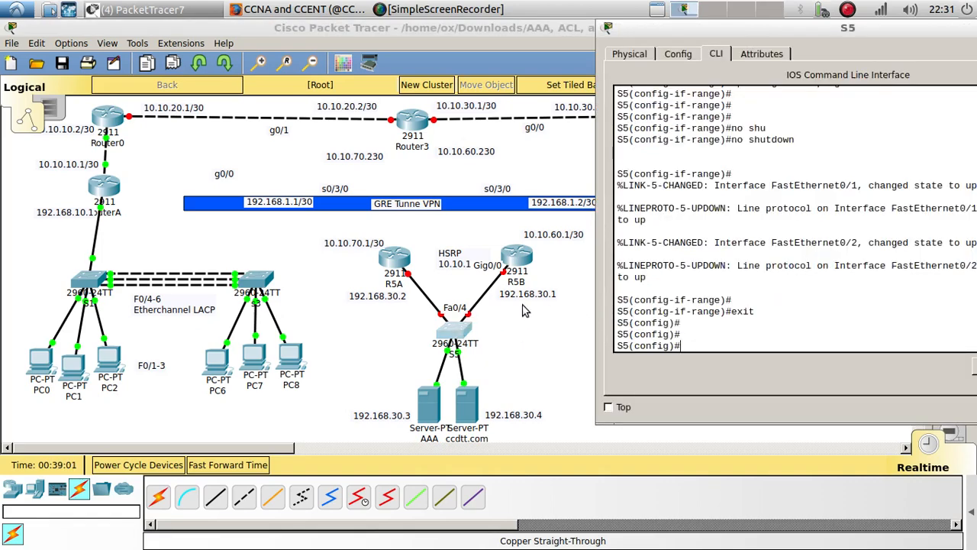
{"action": "left_click", "coordinate": [463, 325]}
{"action": "type", "text": "int f0/"}
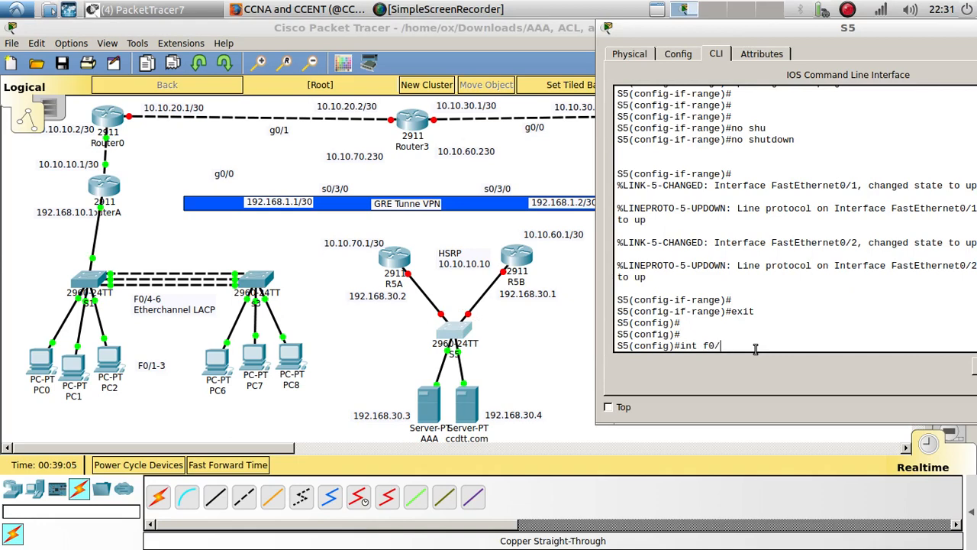
{"action": "left_click", "coordinate": [519, 342]}
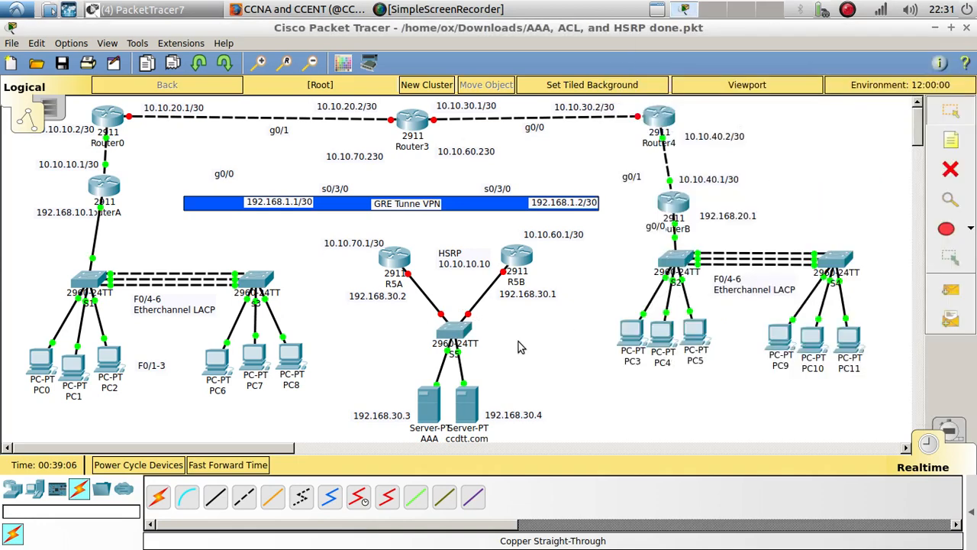
{"action": "left_click", "coordinate": [462, 327]}
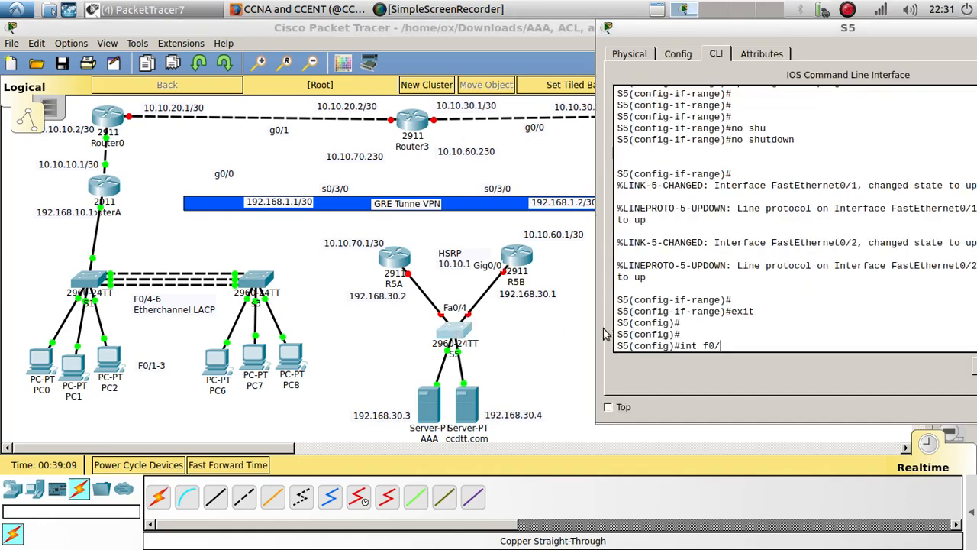
{"action": "type", "text": "4"}
{"action": "key", "text": "Return"}
{"action": "type", "text": "non s"}
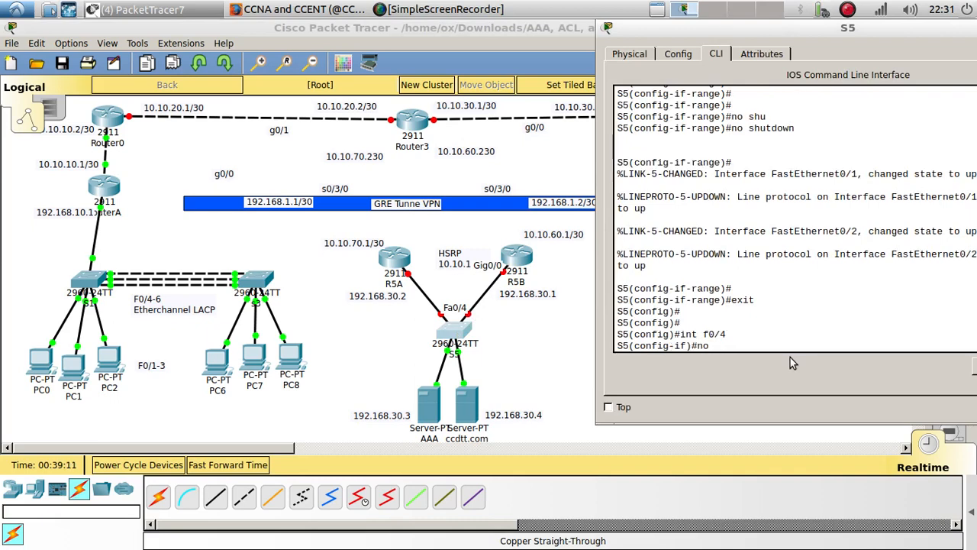
{"action": "key", "text": "BackSpace"}
{"action": "key", "text": "BackSpace"}
{"action": "key", "text": "BackSpace"}
{"action": "type", "text": "shu"}
{"action": "key", "text": "Tab"}
{"action": "key", "text": "Return"}
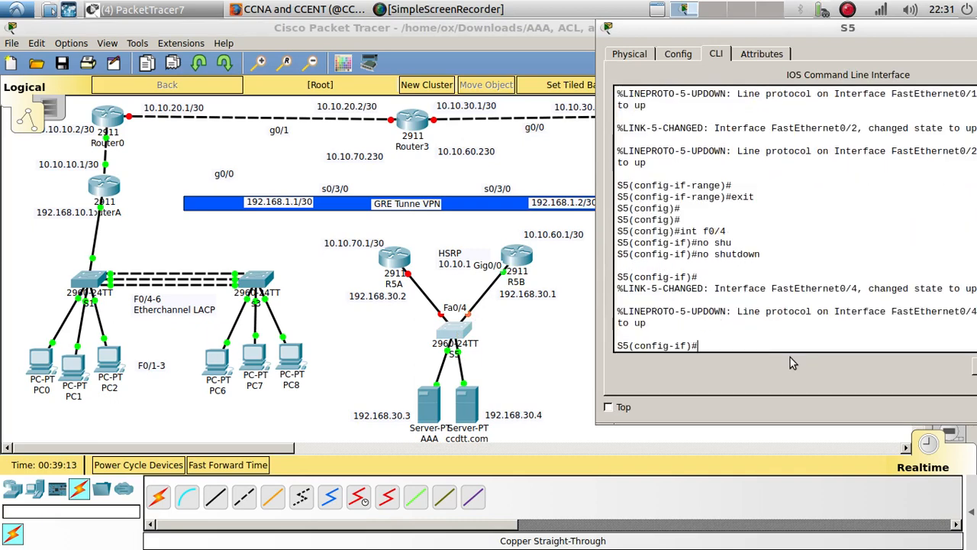
{"action": "key", "text": "Return"}
{"action": "key", "text": "Return"}
{"action": "left_click", "coordinate": [460, 337]}
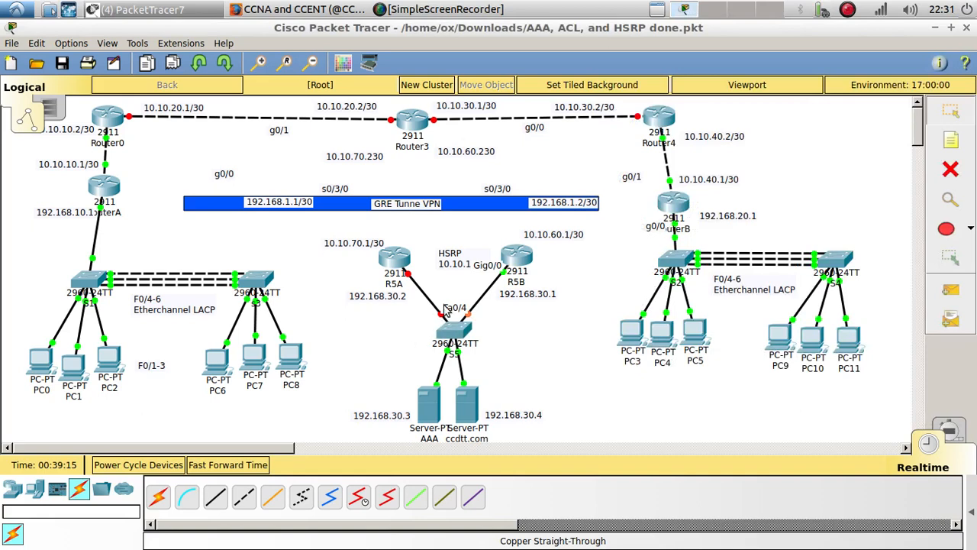
Step: Enable switch S5's interface f0/3, which links to R5A, with no shutdown
{"action": "left_click", "coordinate": [451, 327]}
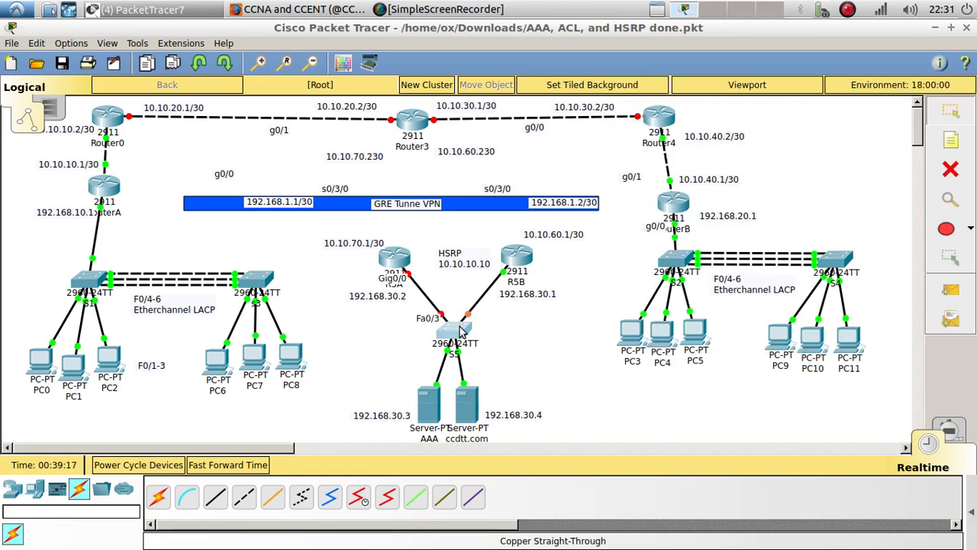
{"action": "key", "text": "Up"}
{"action": "key", "text": "Up"}
{"action": "key", "text": "Up"}
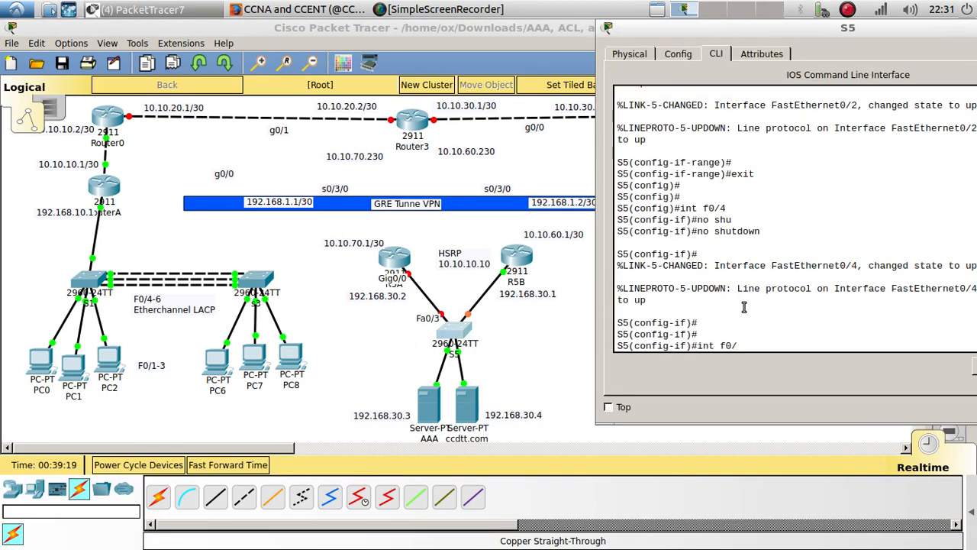
{"action": "type", "text": "3"}
{"action": "key", "text": "Return"}
{"action": "type", "text": "no shutdown"}
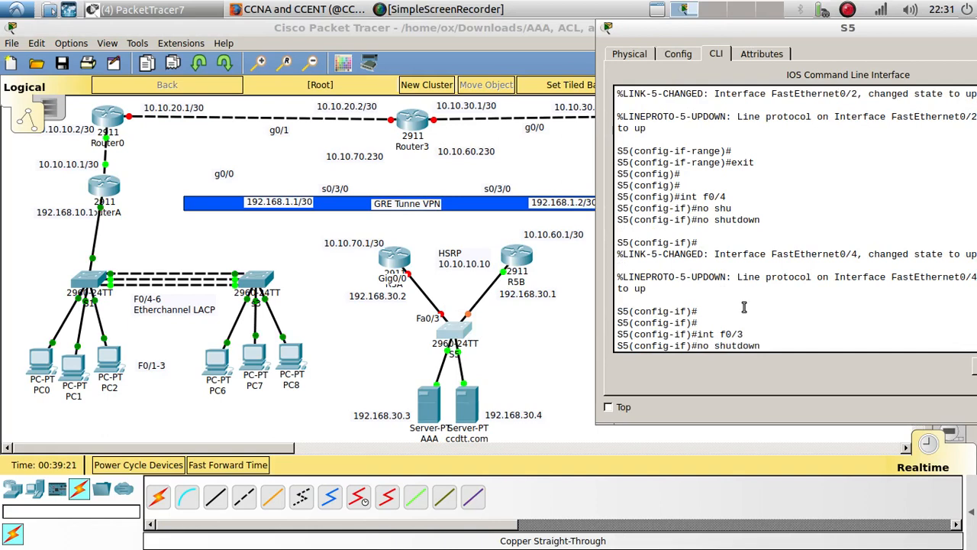
{"action": "key", "text": "Return"}
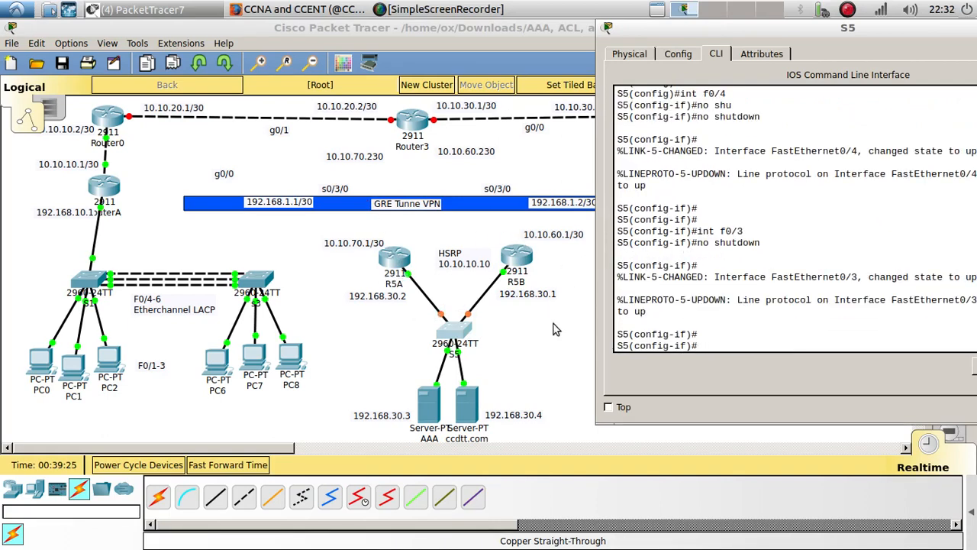
{"action": "left_click", "coordinate": [557, 366]}
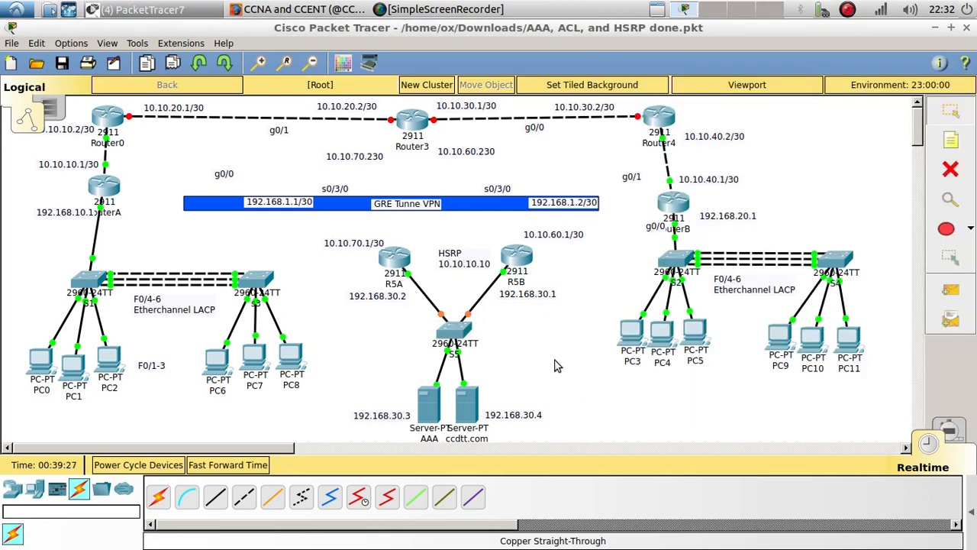
Step: Connect R5A's Serial0/3/1 to Router3's Serial0/3/1 with a serial DCE cable, starting at R5A
{"action": "left_click", "coordinate": [358, 497]}
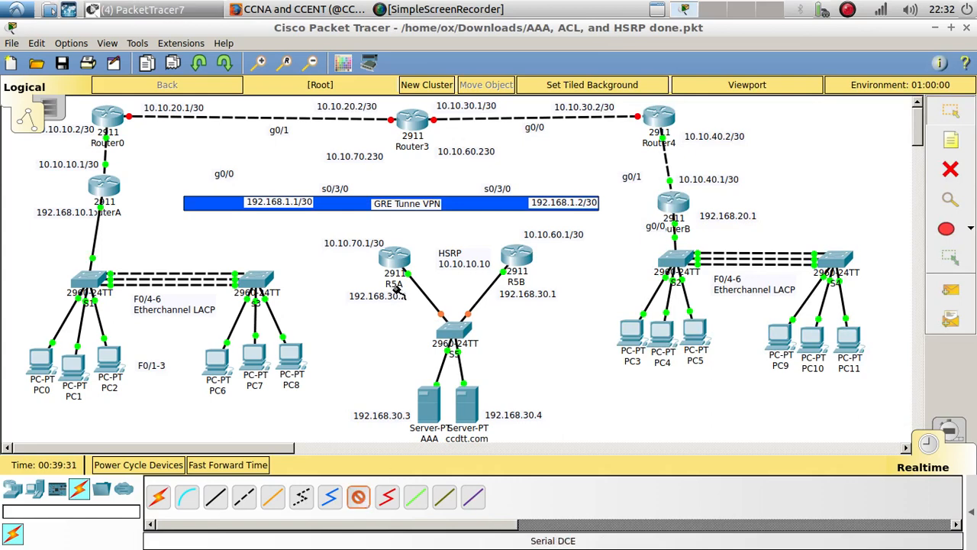
{"action": "left_click", "coordinate": [389, 260]}
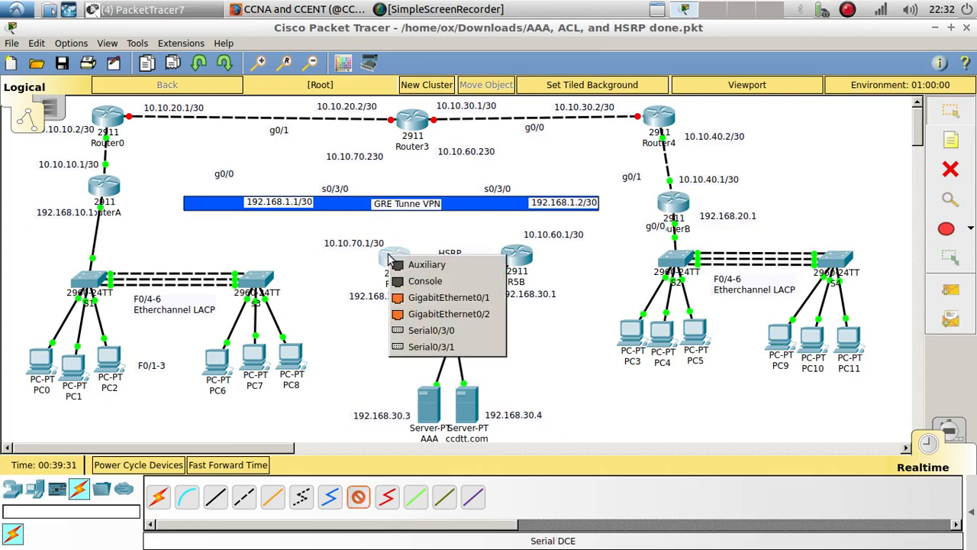
{"action": "left_click", "coordinate": [432, 346]}
{"action": "left_click", "coordinate": [420, 122]}
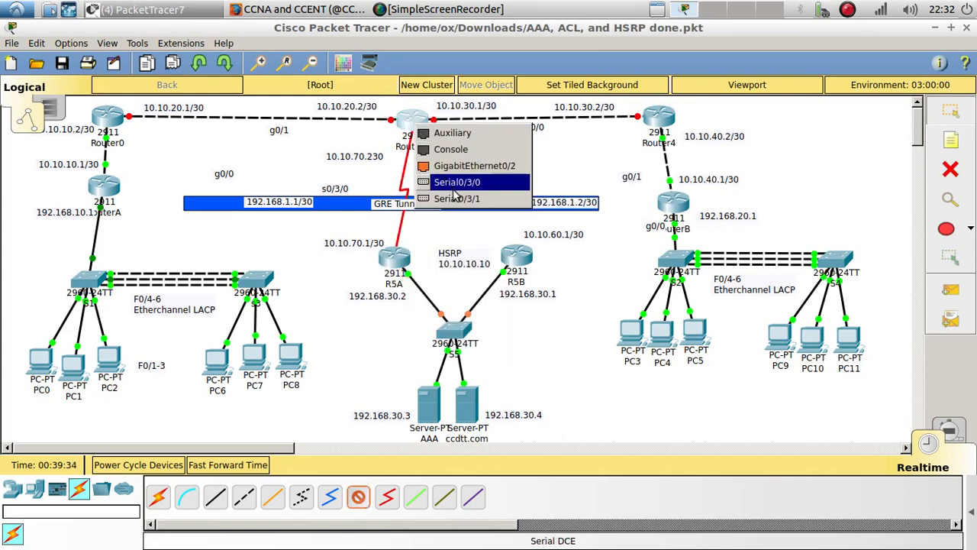
{"action": "left_click", "coordinate": [451, 201]}
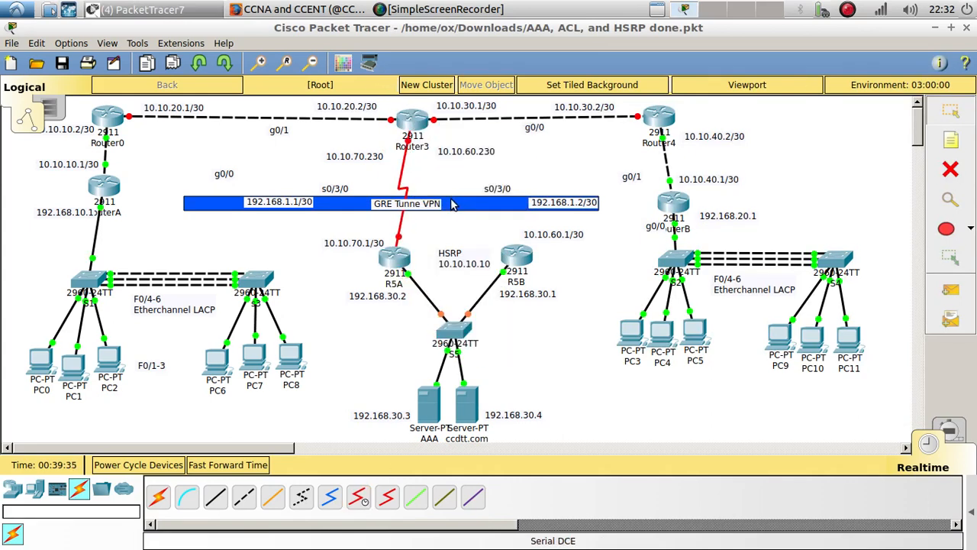
Step: Connect Router3's Serial0/3/0 to R5B's Serial0/3/0 with a serial DCE cable, starting at Router3
{"action": "left_click", "coordinate": [359, 497]}
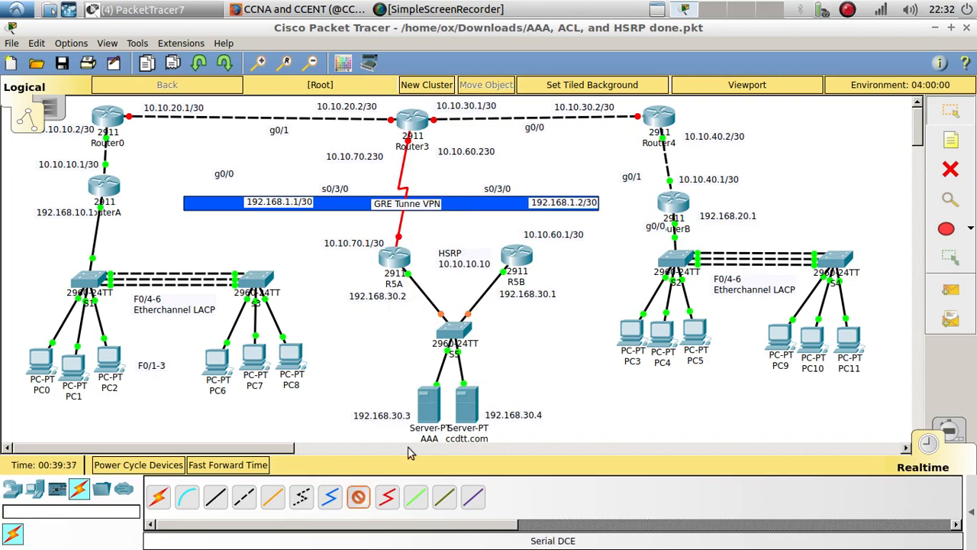
{"action": "left_click", "coordinate": [419, 122]}
{"action": "left_click", "coordinate": [456, 176]}
{"action": "left_click", "coordinate": [520, 258]}
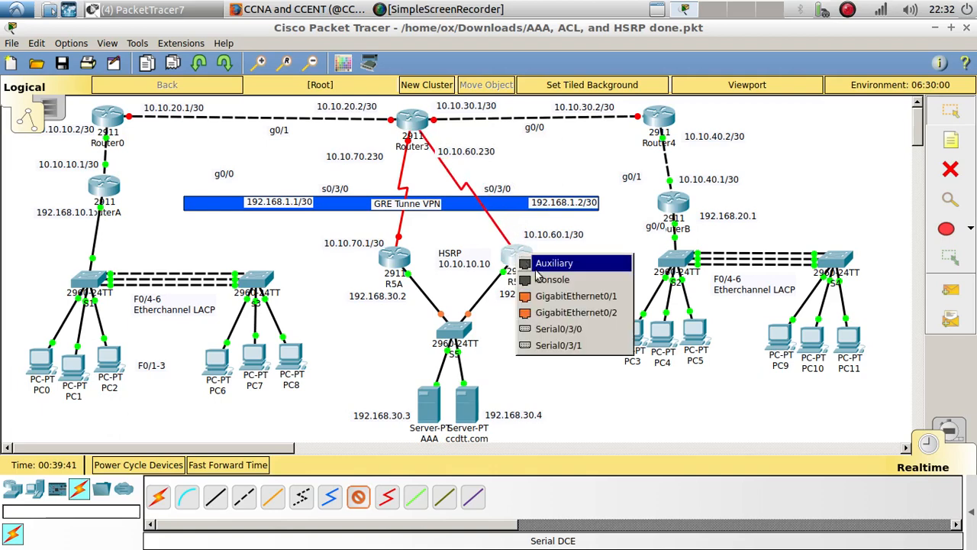
{"action": "left_click", "coordinate": [562, 333]}
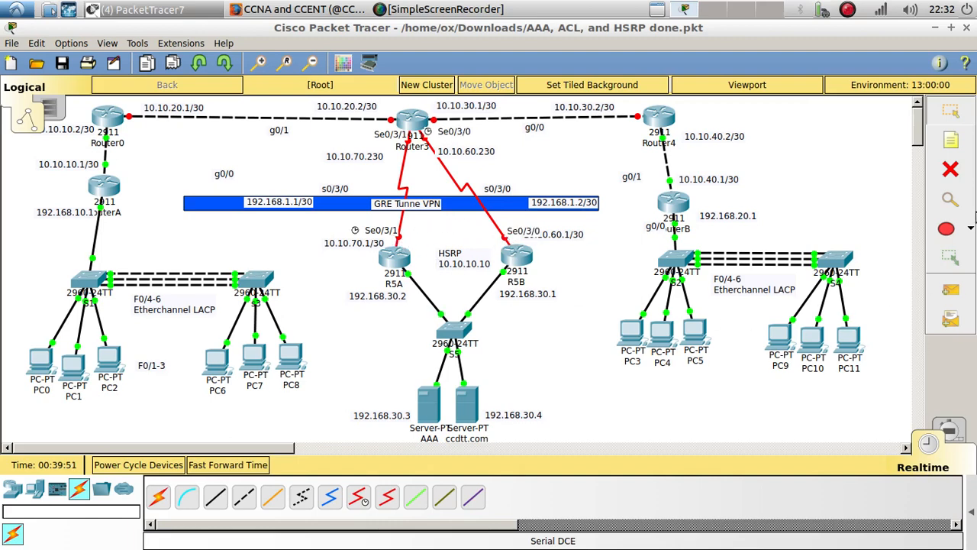
Step: Delete the serial cable between R5A and Router3
{"action": "left_click", "coordinate": [950, 169]}
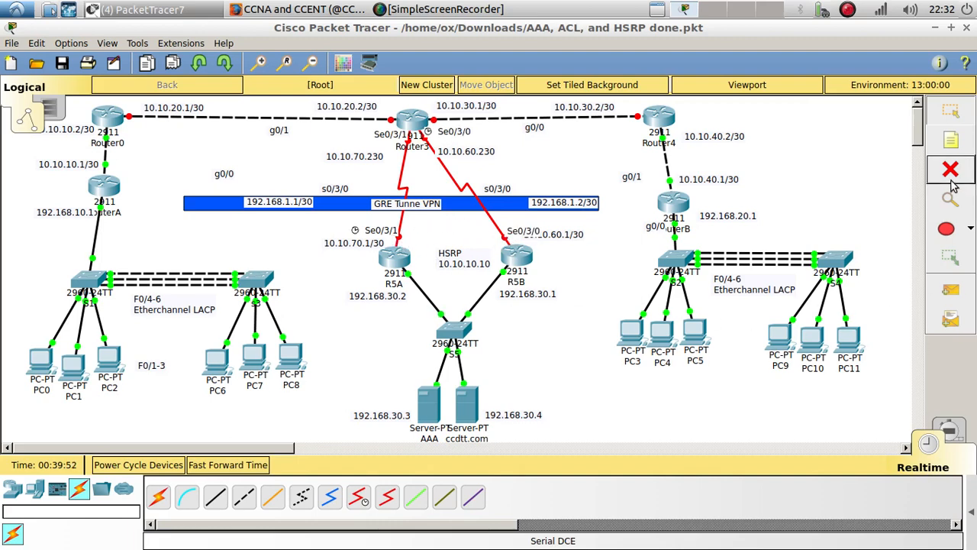
{"action": "left_click", "coordinate": [399, 231]}
{"action": "key", "text": "Escape"}
Step: Connect Router3's Serial0/3/1 to R5A's Serial0/3/1 with a serial DCE cable, making Router3 the DCE end
{"action": "left_click", "coordinate": [358, 497]}
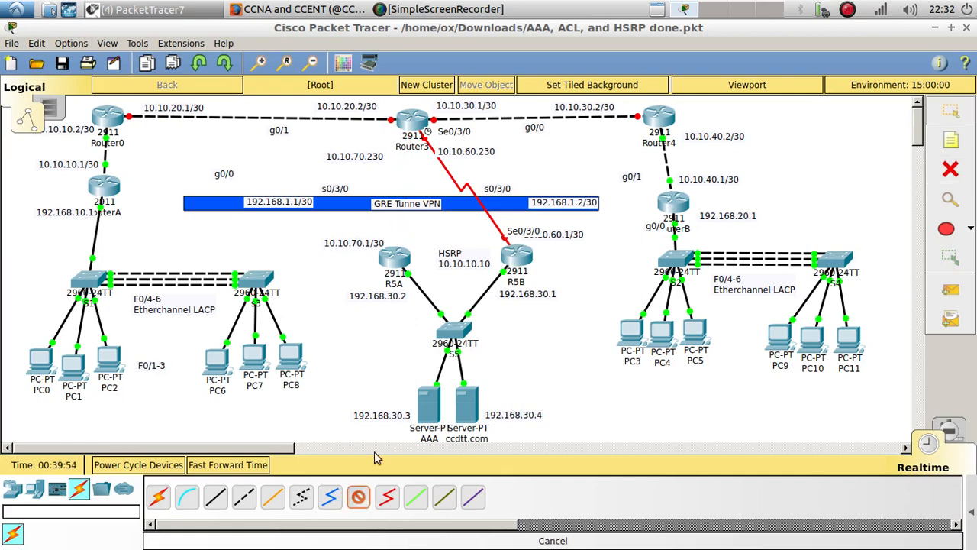
{"action": "left_click", "coordinate": [409, 120]}
{"action": "left_click", "coordinate": [450, 174]}
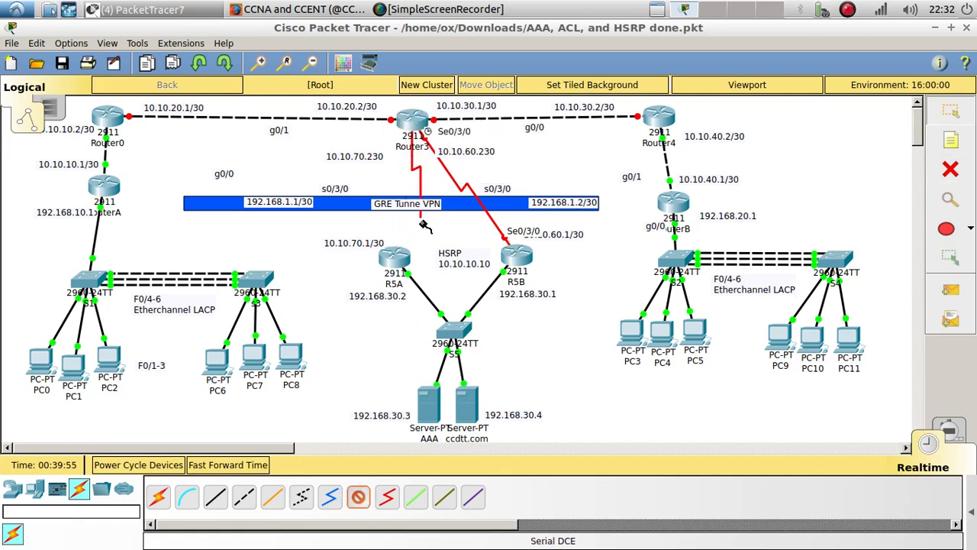
{"action": "left_click", "coordinate": [395, 258]}
{"action": "left_click", "coordinate": [448, 342]}
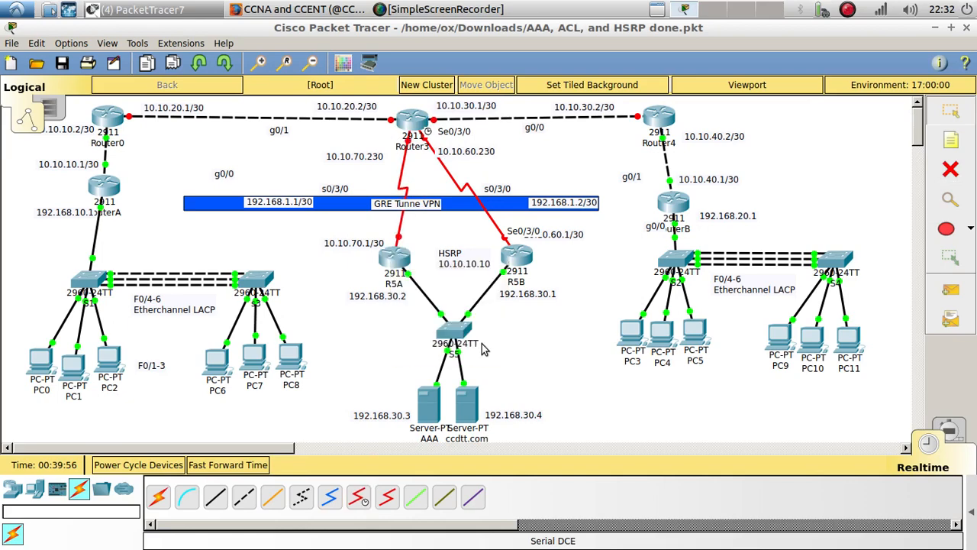
Step: Decline the initial configuration dialog in Router3's command line and enter global configuration mode
{"action": "left_click", "coordinate": [416, 122]}
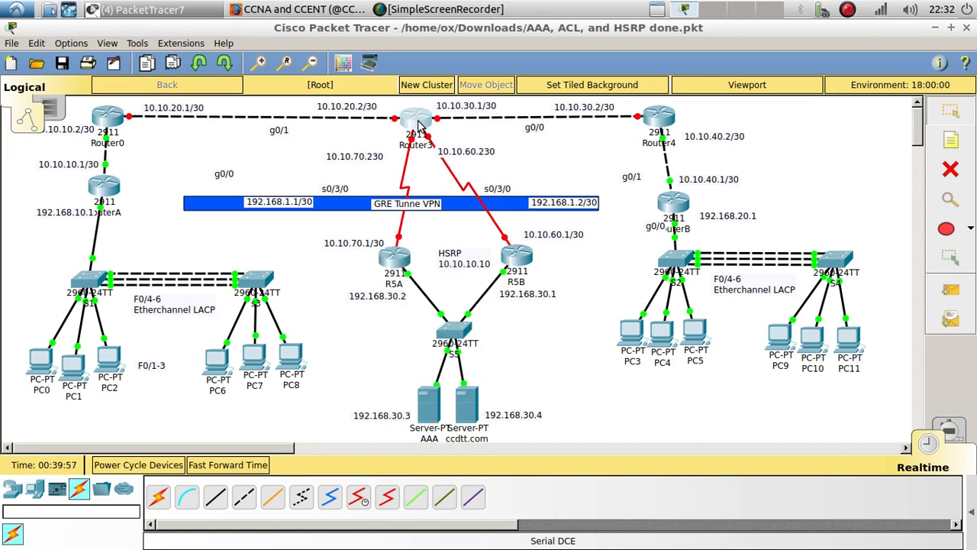
{"action": "left_click_drag", "start_coordinate": [514, 115], "coordinate": [842, 60]}
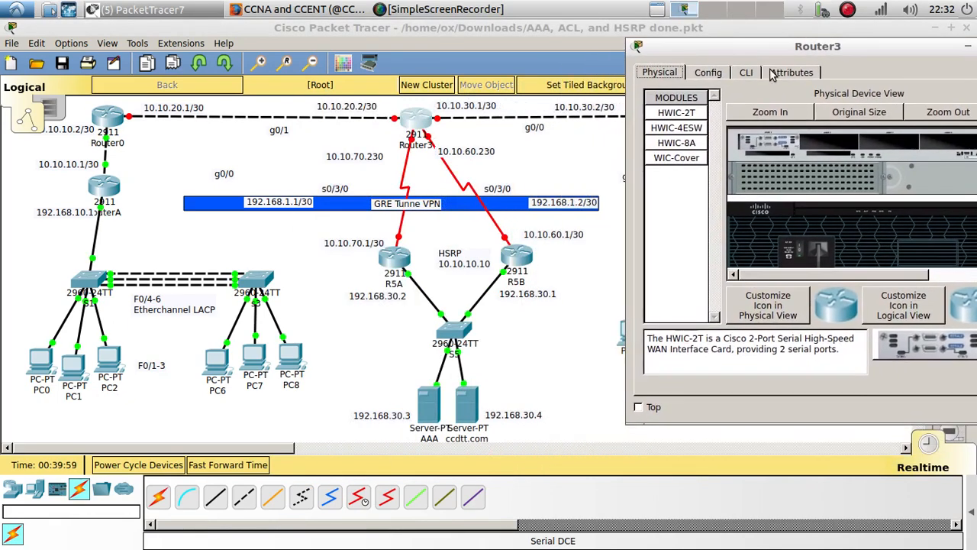
{"action": "left_click", "coordinate": [746, 72]}
{"action": "type", "text": "no"}
{"action": "key", "text": "Return"}
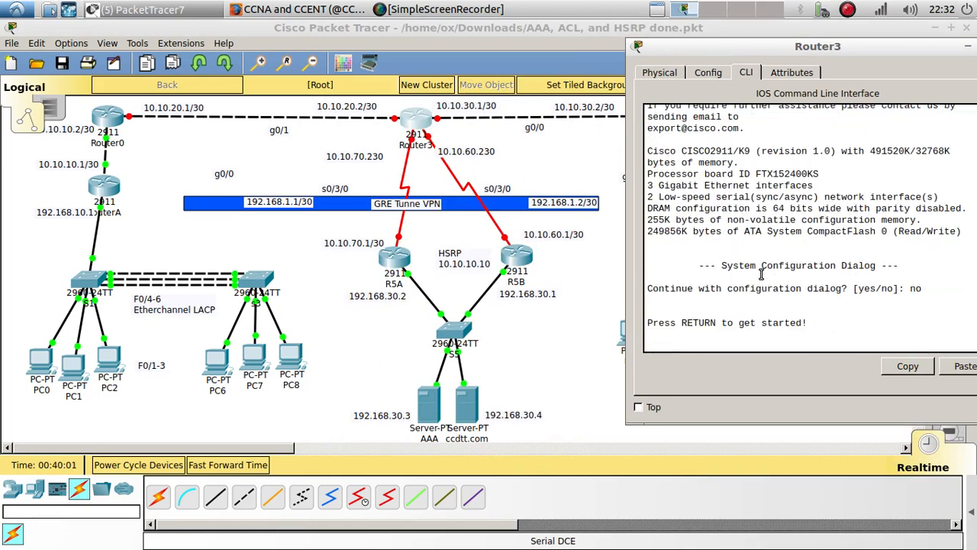
{"action": "key", "text": "Return"}
{"action": "key", "text": "Return"}
{"action": "type", "text": "en"}
{"action": "key", "text": "Return"}
{"action": "type", "text": "config"}
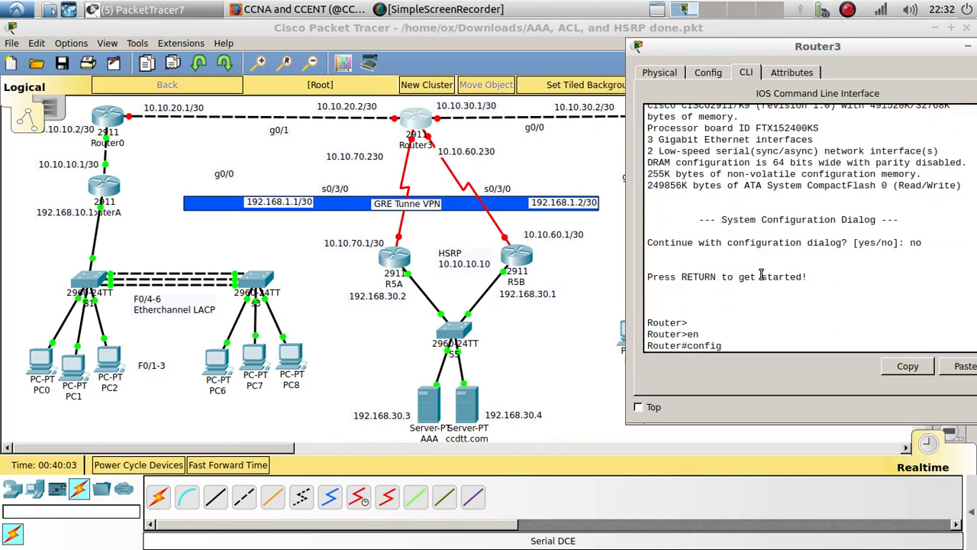
{"action": "type", "text": " t"}
{"action": "key", "text": "Return"}
{"action": "key", "text": "Return"}
{"action": "key", "text": "Return"}
Step: Assign the IP address 10.10.60.2 with mask 255.255.255.252 to Router3's Serial0/3/0 interface
{"action": "type", "text": "in"}
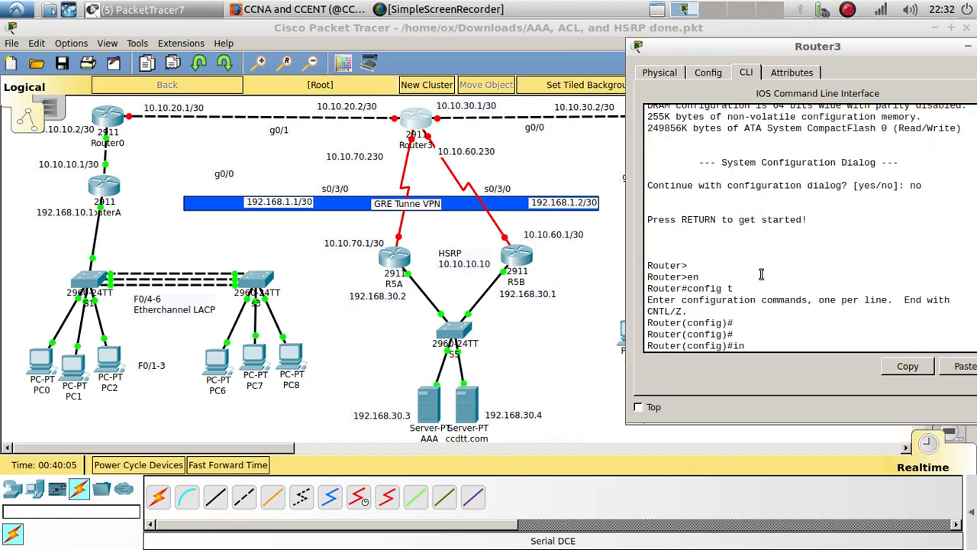
{"action": "type", "text": "t s0/3/0"}
{"action": "key", "text": "Return"}
{"action": "type", "text": "ip add"}
{"action": "key", "text": "Tab"}
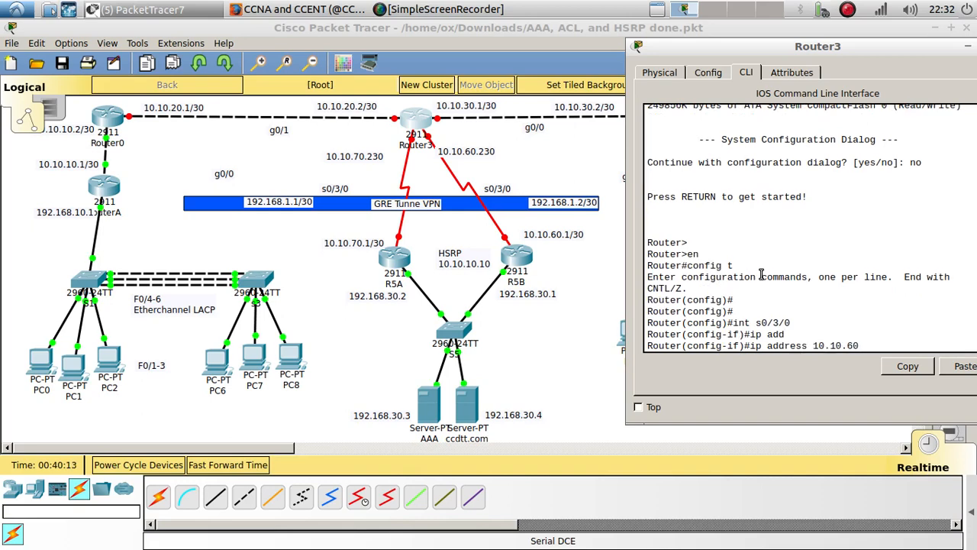
{"action": "type", "text": "10.10.60.2 255.255.2"}
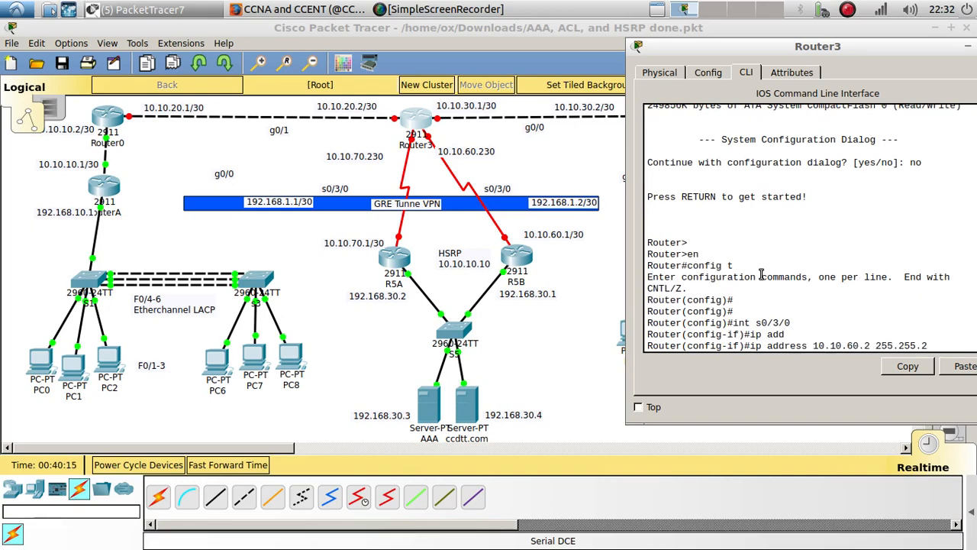
{"action": "type", "text": "55.252"}
{"action": "key", "text": "Return"}
{"action": "key", "text": "Return"}
Step: Enable Router3's Serial0/3/0 interface with the no shutdown command
{"action": "type", "text": "no"}
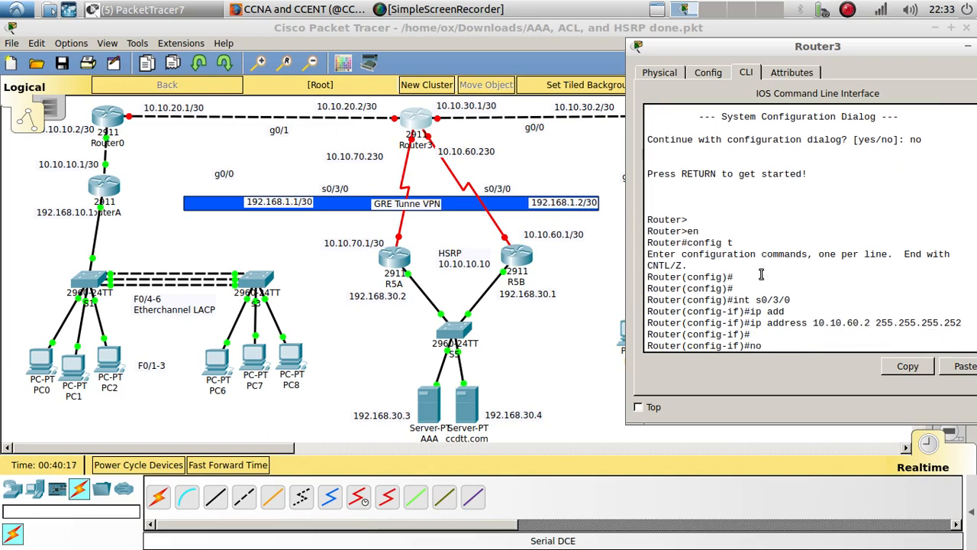
{"action": "type", "text": " shui"}
{"action": "key", "text": "Tab"}
{"action": "key", "text": "BackSpace"}
{"action": "key", "text": "Tab"}
{"action": "key", "text": "Return"}
{"action": "key", "text": "Return"}
{"action": "key", "text": "Return"}
Step: Set the clock rate on Router3's Serial0/3/0 to 64000
{"action": "key", "text": "Up"}
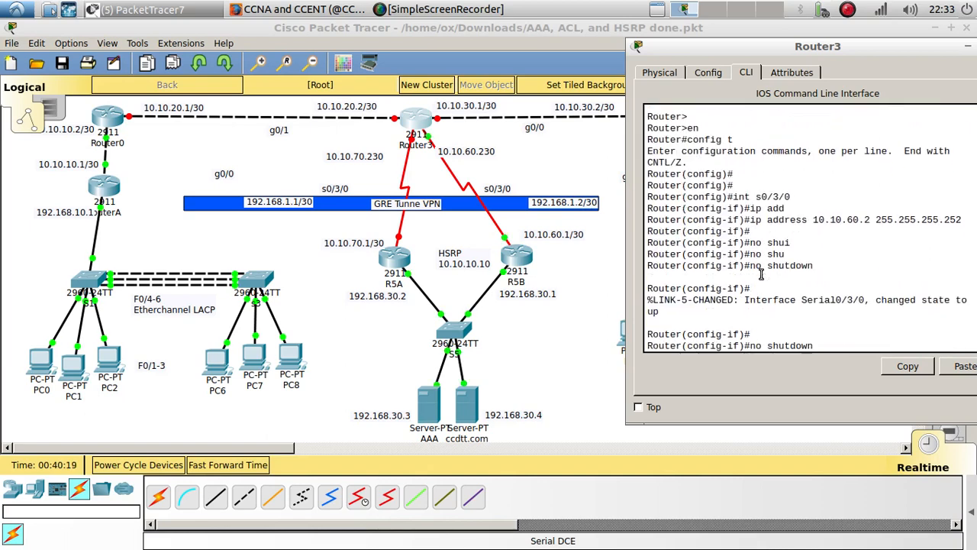
{"action": "key", "text": "Up"}
{"action": "key", "text": "Down"}
{"action": "key", "text": "Down"}
{"action": "type", "text": "closc"}
{"action": "key", "text": "BackSpace"}
{"action": "key", "text": "BackSpace"}
{"action": "type", "text": "ck ra"}
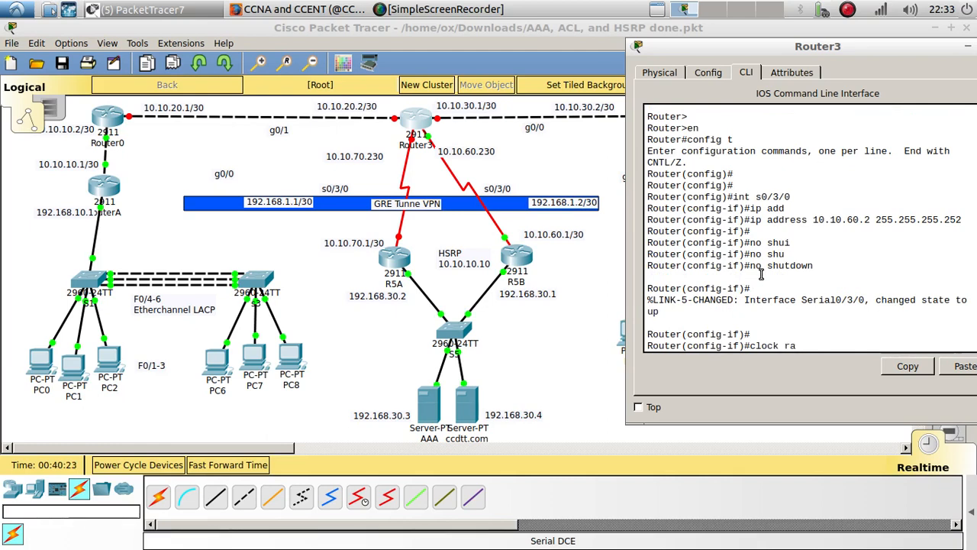
{"action": "type", "text": "te 64000"}
{"action": "key", "text": "Return"}
Step: Switch to Router3's Serial0/3/1 interface and assign it the IP address 10.10.70.2 with mask 255.255.255.252
{"action": "type", "text": "int s0/3/0"}
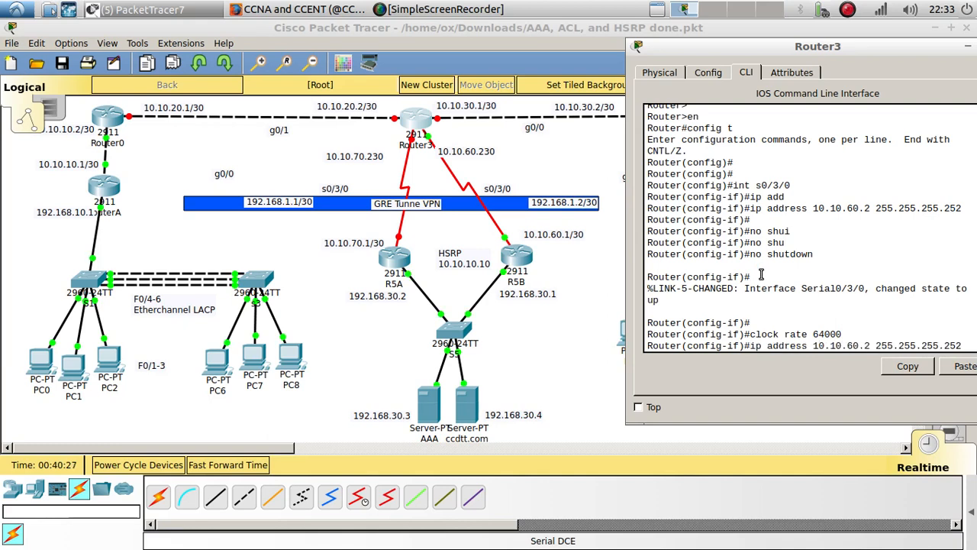
{"action": "key", "text": "BackSpace"}
{"action": "type", "text": "1"}
{"action": "key", "text": "Return"}
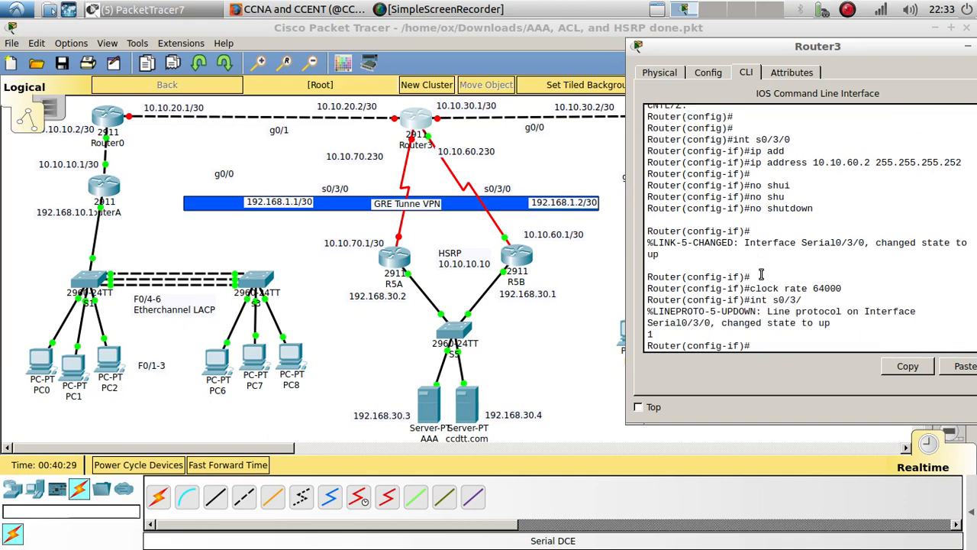
{"action": "key", "text": "Return"}
{"action": "key", "text": "Return"}
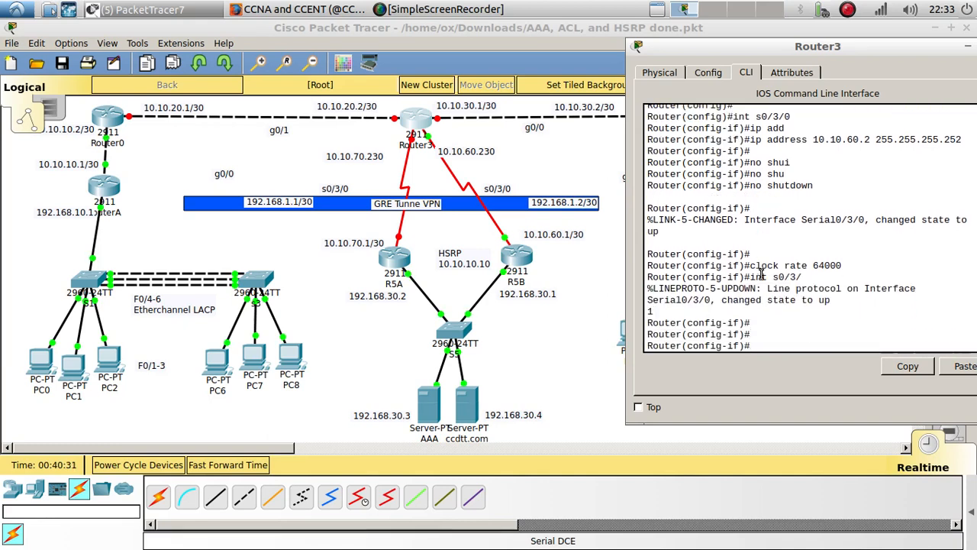
{"action": "type", "text": "int s0/3/1"}
{"action": "key", "text": "Return"}
{"action": "key", "text": "Up"}
{"action": "key", "text": "Up"}
{"action": "key", "text": "Up"}
{"action": "key", "text": "Up"}
{"action": "key", "text": "Up"}
{"action": "key", "text": "Up"}
{"action": "key", "text": "Up"}
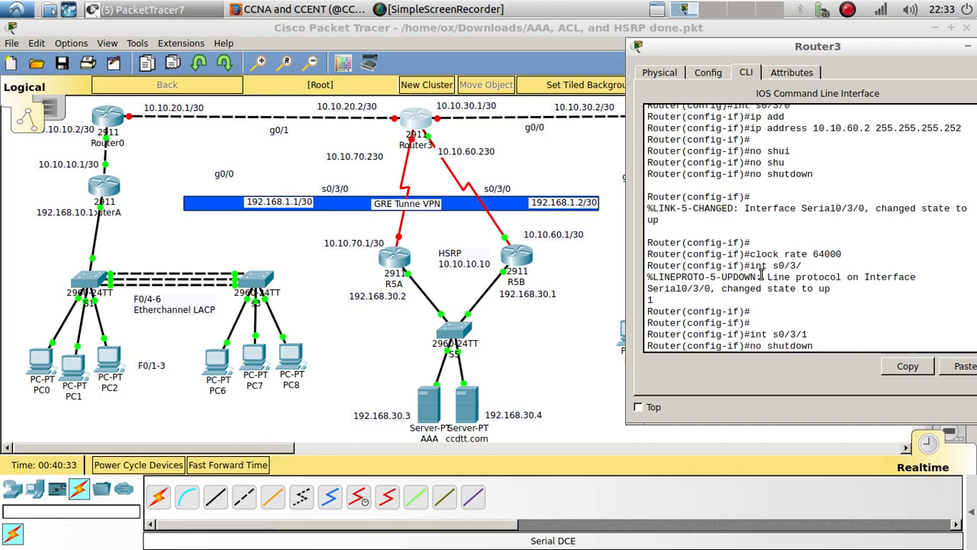
{"action": "key", "text": "Left"}
{"action": "key", "text": "Left"}
{"action": "key", "text": "Left"}
{"action": "key", "text": "Left"}
{"action": "key", "text": "Left"}
{"action": "key", "text": "Left"}
{"action": "key", "text": "Left"}
{"action": "key", "text": "Left"}
{"action": "key", "text": "Left"}
{"action": "key", "text": "Left"}
{"action": "key", "text": "Left"}
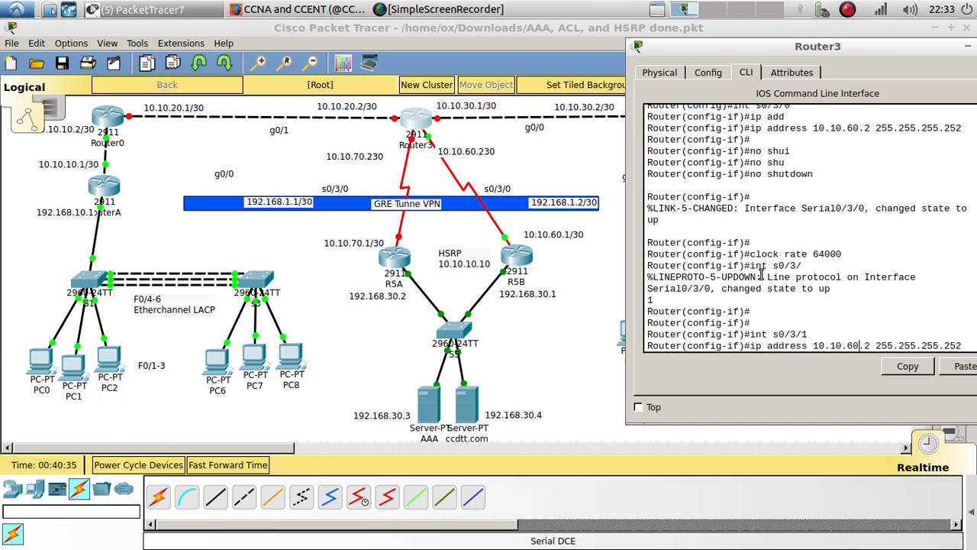
{"action": "key", "text": "BackSpace"}
{"action": "type", "text": "7"}
{"action": "key", "text": "Return"}
Step: Set the clock rate on Router3's Serial0/3/1 to 64000
{"action": "key", "text": "Up"}
{"action": "key", "text": "Up"}
{"action": "key", "text": "Up"}
{"action": "key", "text": "Up"}
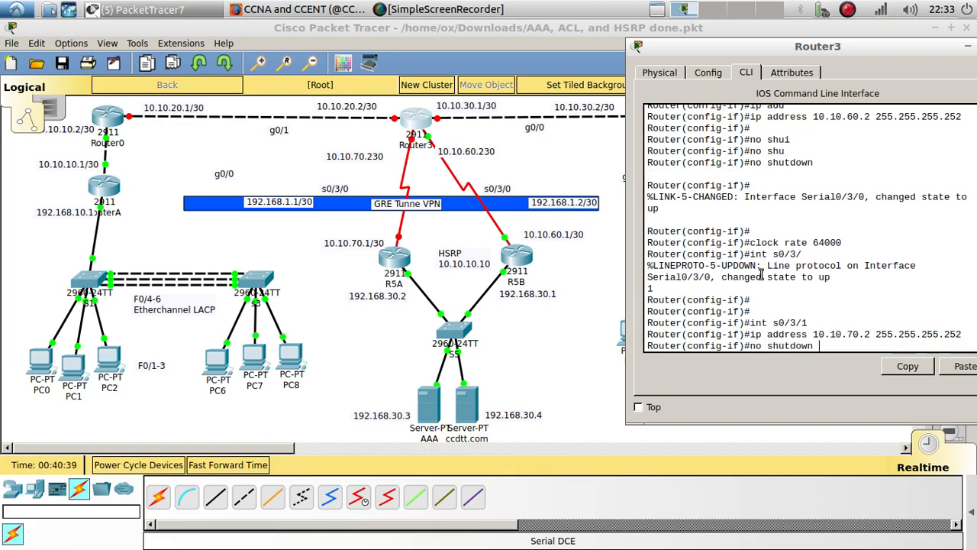
{"action": "key", "text": "Return"}
{"action": "key", "text": "Return"}
{"action": "key", "text": "Return"}
Step: Enable Router3's Serial0/3/1 interface with the no shutdown command
{"action": "type", "text": "no shu"}
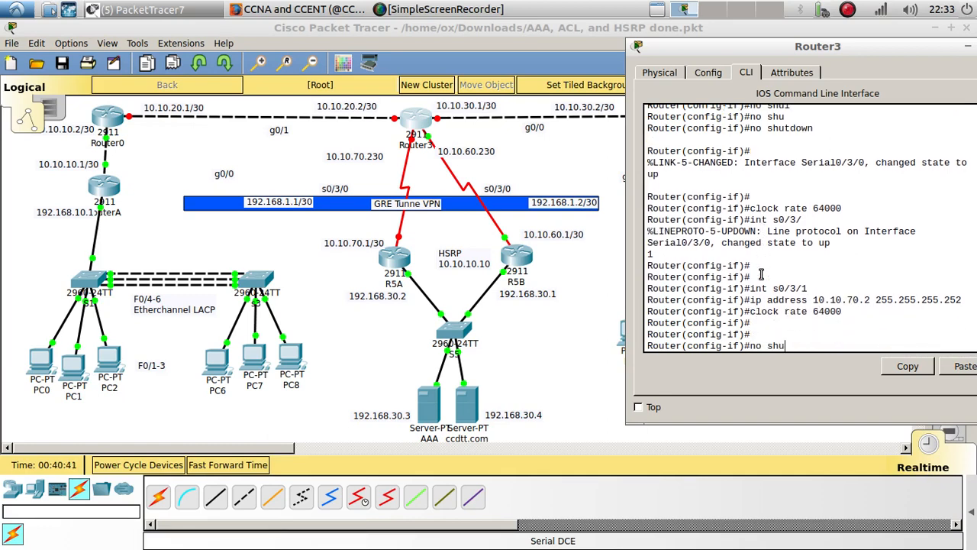
{"action": "key", "text": "Tab"}
{"action": "key", "text": "Return"}
{"action": "key", "text": "Return"}
{"action": "key", "text": "Return"}
{"action": "key", "text": "Return"}
{"action": "key", "text": "Return"}
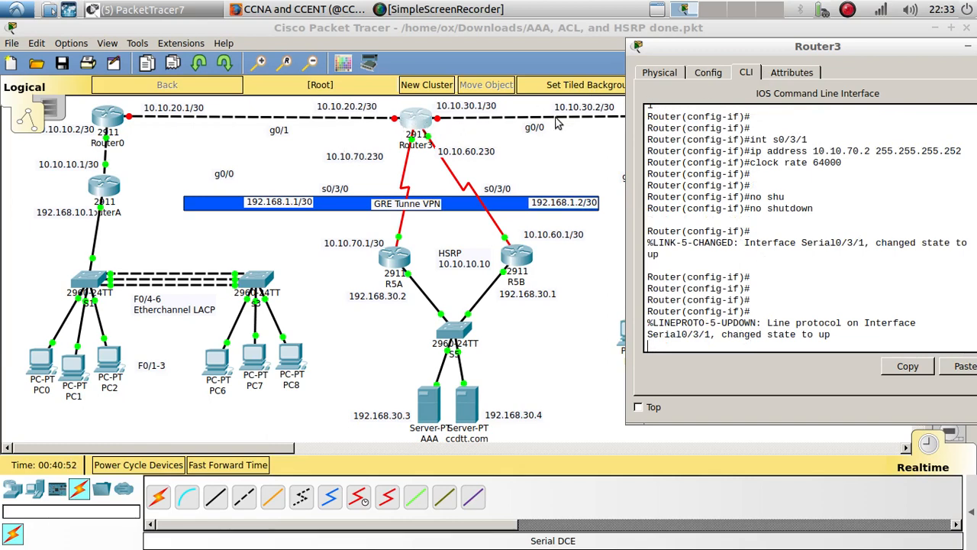
Step: Leave Router3's interface configuration and return to privileged EXEC mode
{"action": "left_click_drag", "start_coordinate": [826, 55], "coordinate": [796, 84]}
{"action": "key", "text": "Return"}
{"action": "key", "text": "Return"}
{"action": "type", "text": "end"}
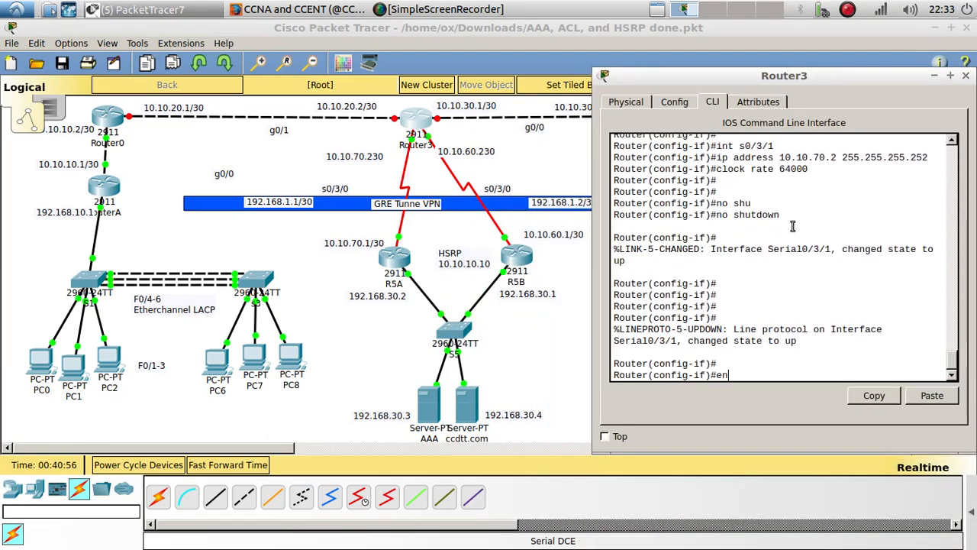
{"action": "key", "text": "Return"}
{"action": "key", "text": "Return"}
{"action": "key", "text": "Return"}
Step: Display Router3's running configuration and examine the serial interfaces' addresses and clock rates through to the end
{"action": "type", "text": "show"}
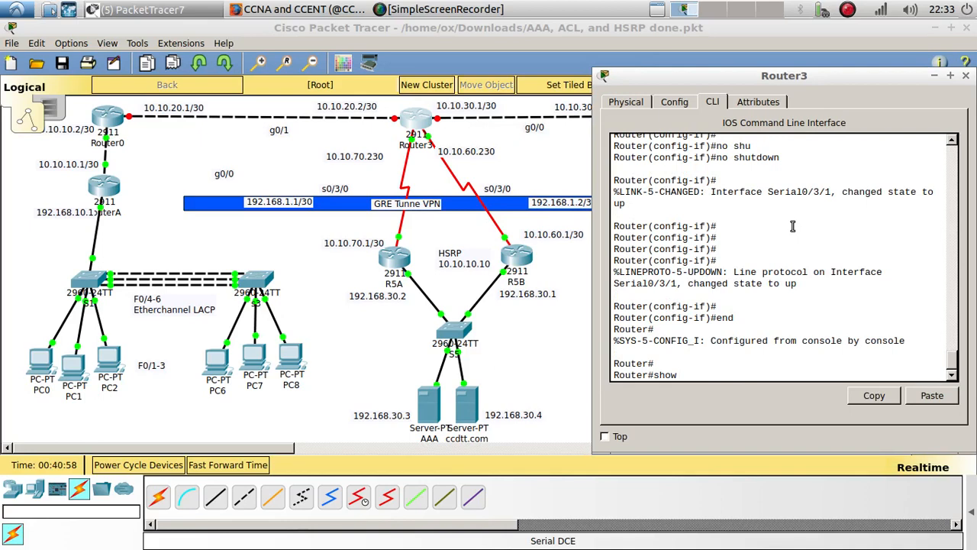
{"action": "type", "text": " run"}
{"action": "key", "text": "Return"}
{"action": "key", "text": "space"}
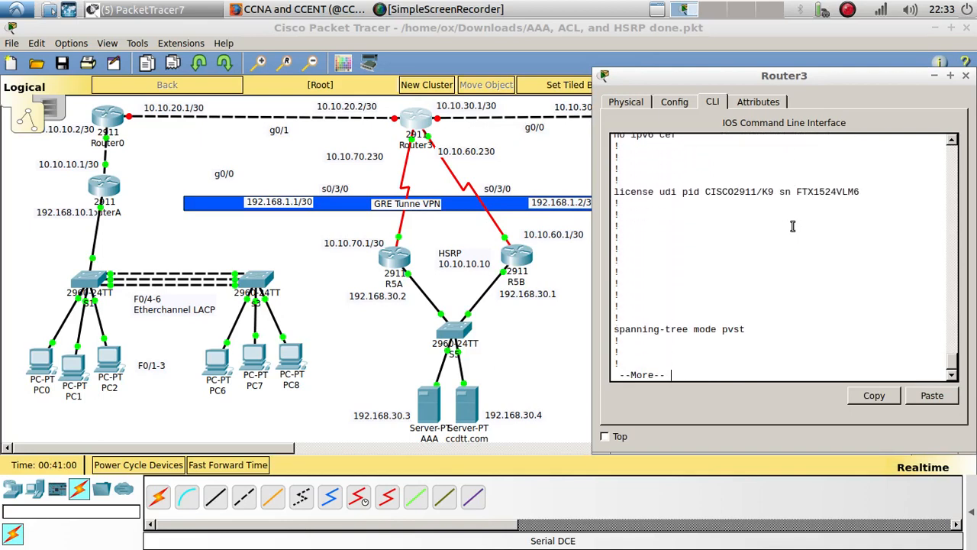
{"action": "key", "text": "Return"}
{"action": "key", "text": "Return"}
{"action": "key", "text": "Return"}
{"action": "key", "text": "Return"}
{"action": "key", "text": "Return"}
{"action": "key", "text": "Return"}
{"action": "key", "text": "Return"}
{"action": "key", "text": "Return"}
{"action": "key", "text": "Return"}
{"action": "key", "text": "Return"}
{"action": "key", "text": "Return"}
{"action": "key", "text": "Return"}
{"action": "key", "text": "Return"}
{"action": "key", "text": "Return"}
{"action": "key", "text": "Return"}
{"action": "key", "text": "Return"}
{"action": "key", "text": "Return"}
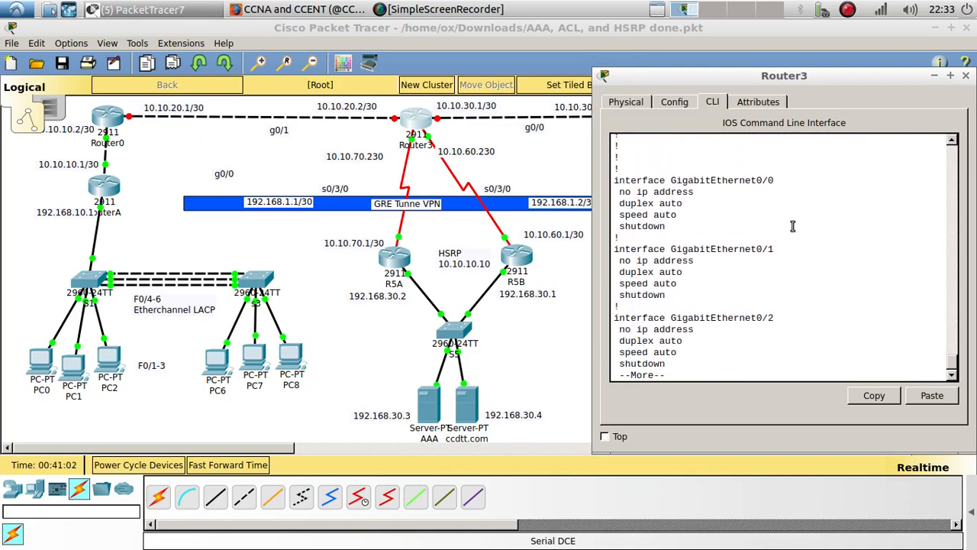
{"action": "key", "text": "Return"}
{"action": "key", "text": "Return"}
{"action": "key", "text": "Return"}
{"action": "key", "text": "Return"}
{"action": "key", "text": "Return"}
{"action": "key", "text": "Return"}
{"action": "key", "text": "Return"}
{"action": "key", "text": "Return"}
{"action": "key", "text": "Return"}
{"action": "key", "text": "Return"}
{"action": "key", "text": "Return"}
{"action": "key", "text": "Return"}
{"action": "key", "text": "Return"}
{"action": "key", "text": "Return"}
{"action": "key", "text": "Return"}
{"action": "key", "text": "Return"}
{"action": "key", "text": "Return"}
{"action": "key", "text": "Return"}
{"action": "key", "text": "Return"}
{"action": "key", "text": "Return"}
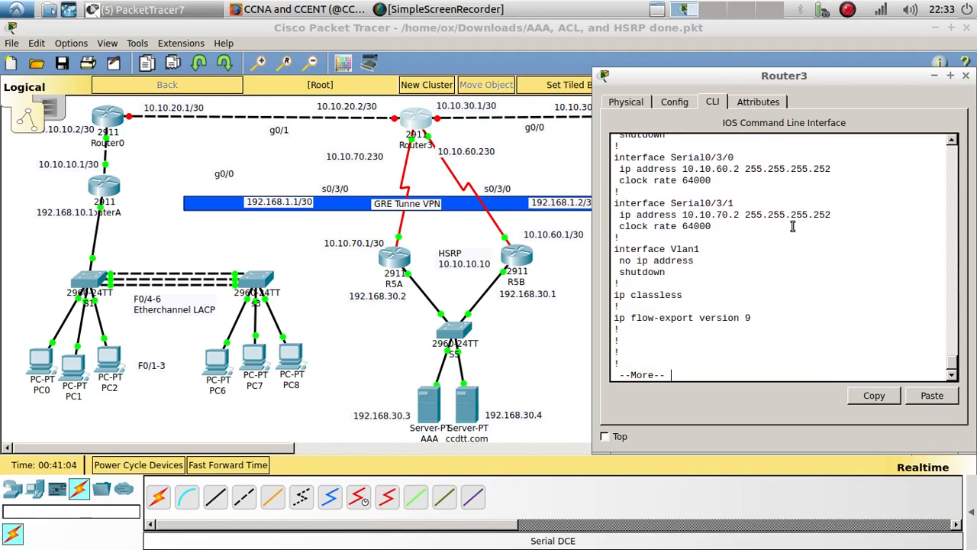
{"action": "key", "text": "Return"}
{"action": "key", "text": "Return"}
{"action": "key", "text": "Return"}
{"action": "key", "text": "Return"}
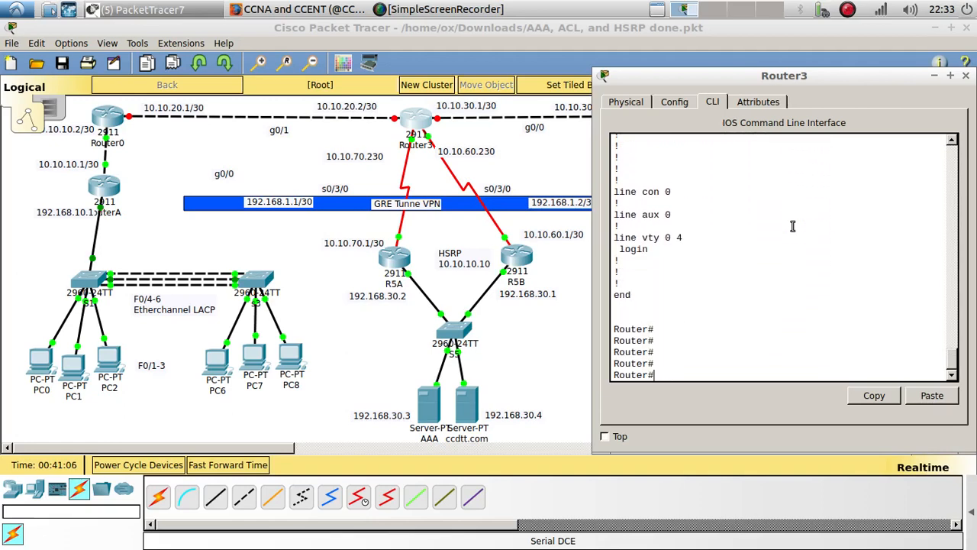
Step: Re-enter Router3's global configuration mode and assign 10.10.20.2 with mask 255.255.255.252 to GigabitEthernet0/1
{"action": "left_click_drag", "start_coordinate": [698, 77], "coordinate": [749, 57]}
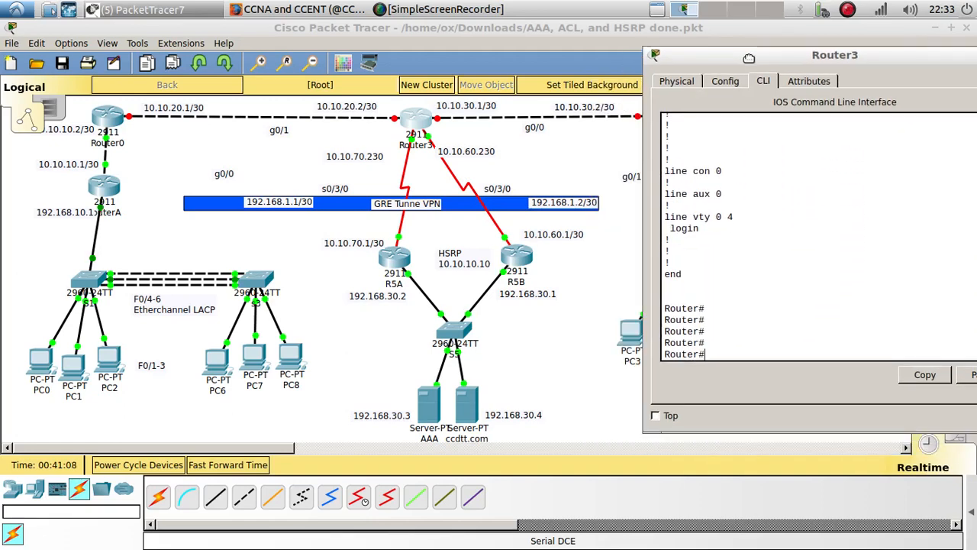
{"action": "type", "text": "config t"}
{"action": "key", "text": "Return"}
{"action": "key", "text": "Return"}
{"action": "key", "text": "Return"}
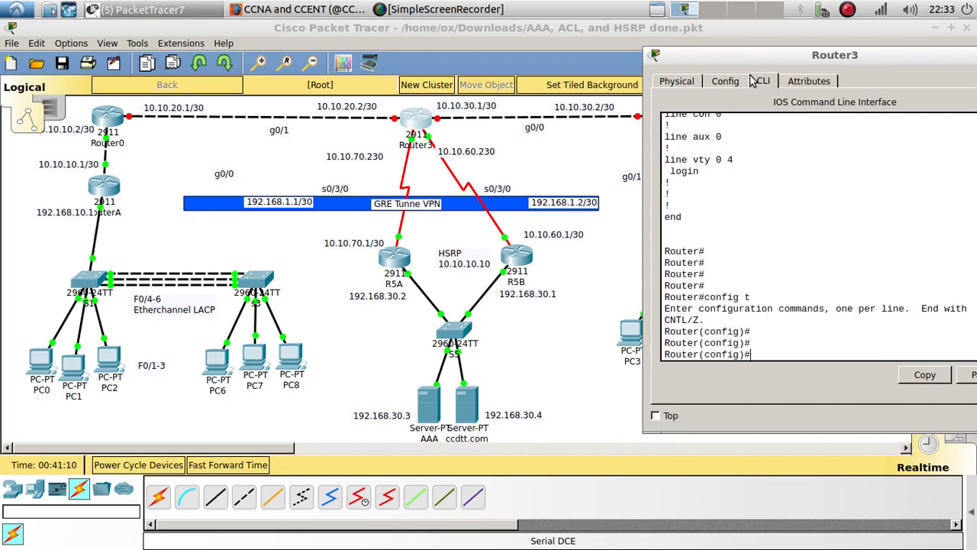
{"action": "type", "text": "int"}
{"action": "key", "text": "Return"}
{"action": "key", "text": "Return"}
{"action": "key", "text": "Return"}
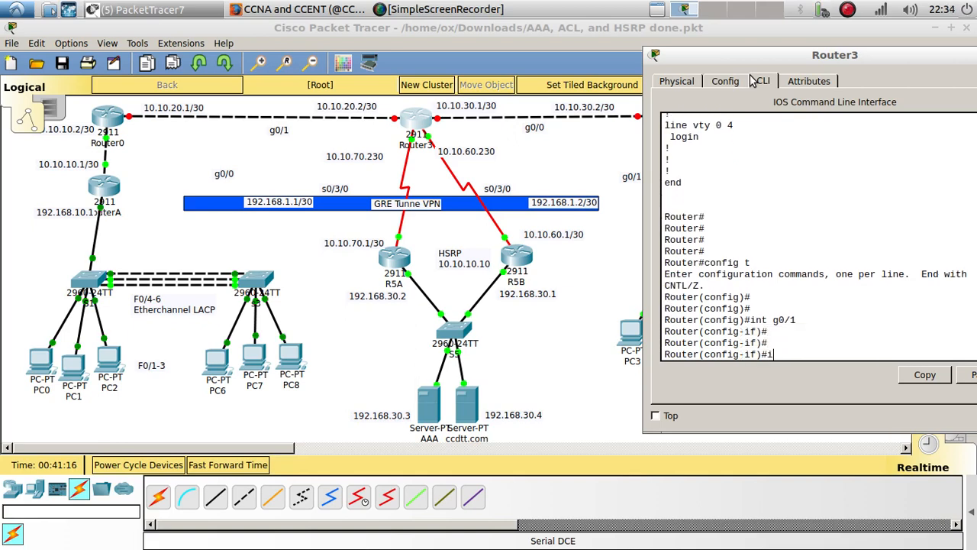
{"action": "type", "text": "ip add"}
{"action": "key", "text": "Tab"}
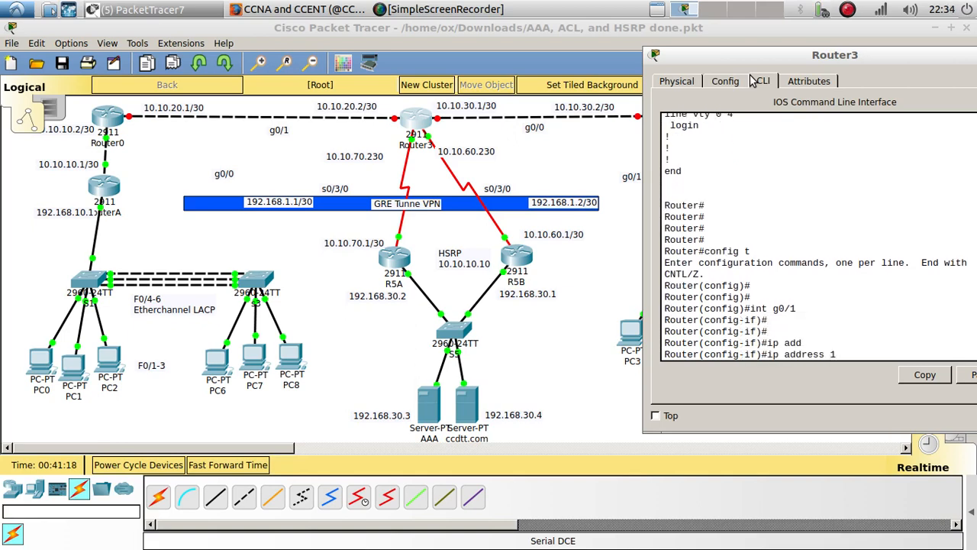
{"action": "type", "text": "10.10.20.2 255.255.255.252"}
{"action": "key", "text": "Return"}
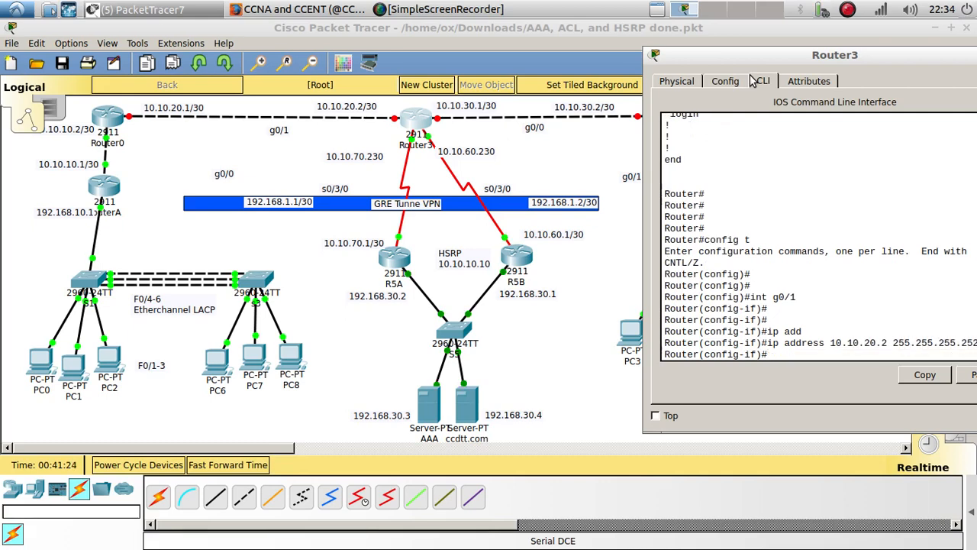
Step: Enable Router3's GigabitEthernet0/1 interface with the no shutdown command
{"action": "type", "text": "no shui"}
{"action": "key", "text": "Tab"}
{"action": "key", "text": "BackSpace"}
{"action": "key", "text": "Tab"}
{"action": "key", "text": "Return"}
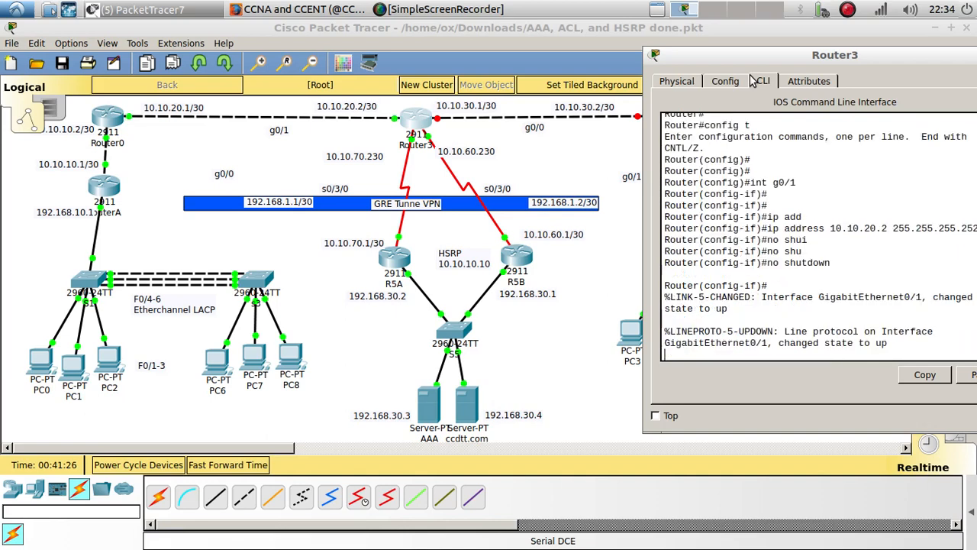
{"action": "key", "text": "Return"}
Step: Switch Router3's configuration to interface GigabitEthernet0/0
{"action": "key", "text": "Up"}
{"action": "key", "text": "Up"}
{"action": "key", "text": "Up"}
{"action": "key", "text": "Up"}
{"action": "key", "text": "Up"}
{"action": "key", "text": "Up"}
{"action": "key", "text": "BackSpace"}
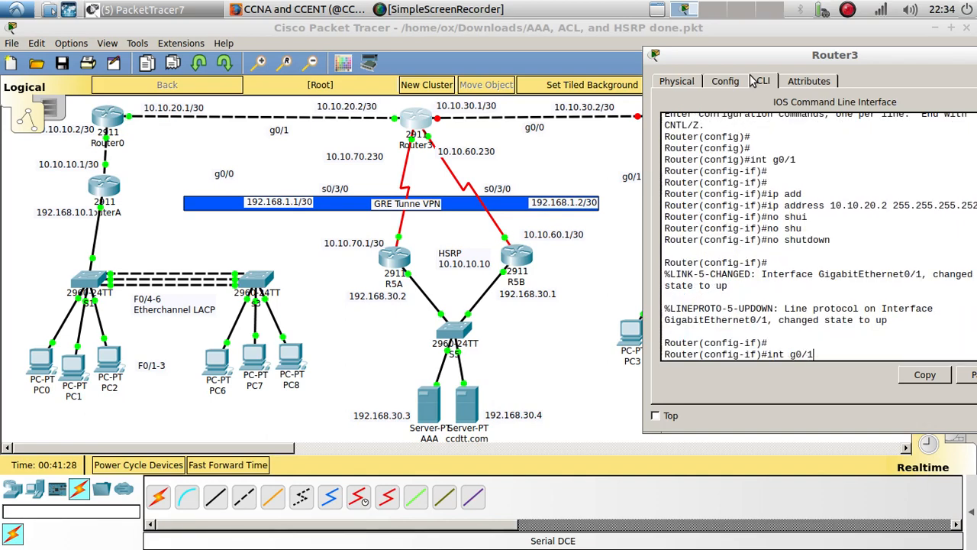
{"action": "type", "text": "0"}
{"action": "key", "text": "Return"}
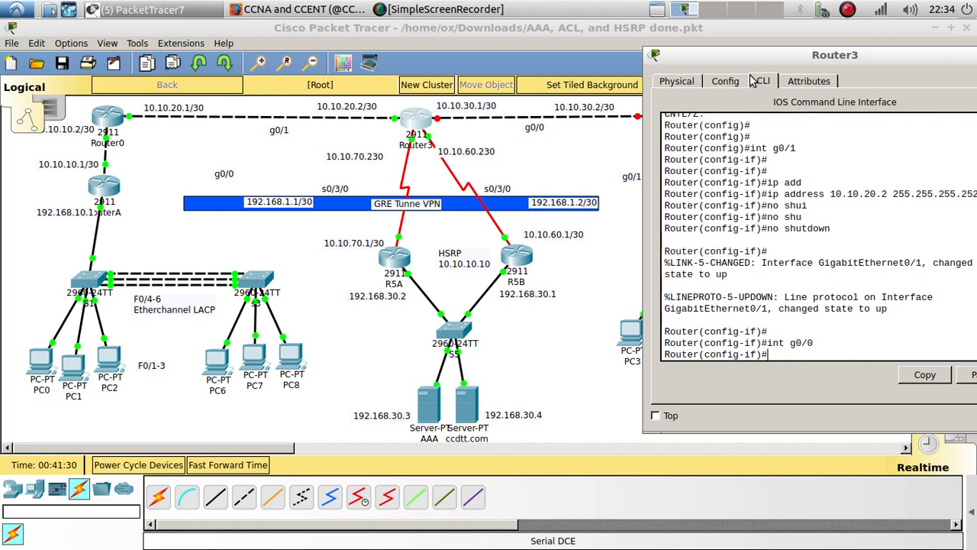
Step: Assign 10.10.30.1 with mask 255.255.255.252 to Router3's GigabitEthernet0/0 interface
{"action": "key", "text": "Up"}
{"action": "key", "text": "Up"}
{"action": "key", "text": "Up"}
{"action": "key", "text": "Up"}
{"action": "key", "text": "Up"}
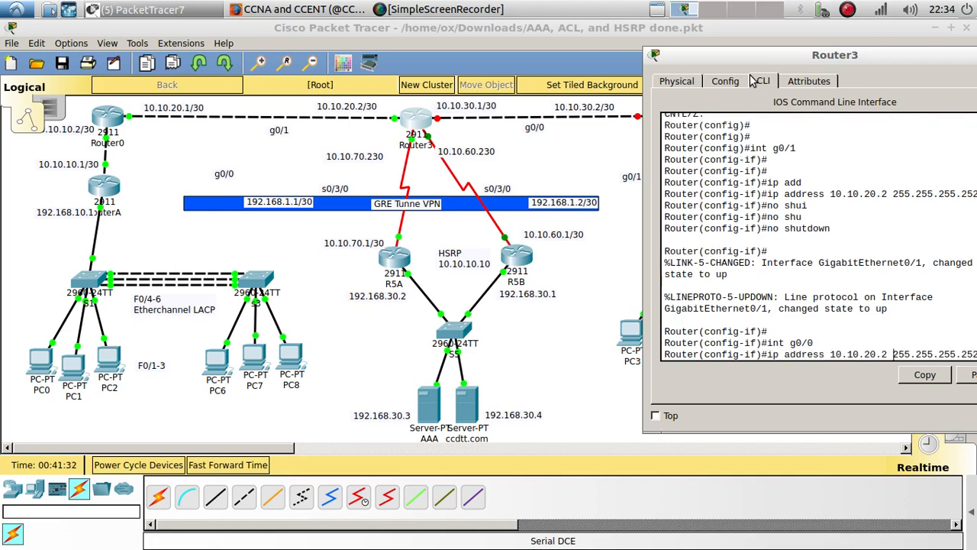
{"action": "key", "text": "BackSpace"}
{"action": "key", "text": "BackSpace"}
{"action": "key", "text": "BackSpace"}
{"action": "key", "text": "BackSpace"}
{"action": "key", "text": "BackSpace"}
{"action": "type", "text": "30 "}
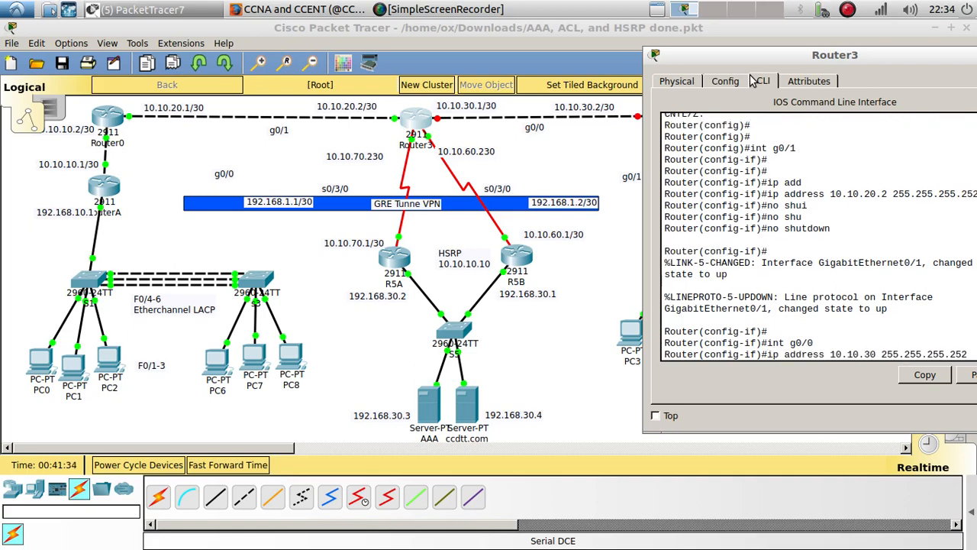
{"action": "type", "text": ".1"}
{"action": "key", "text": "Return"}
Step: Enable Router3's GigabitEthernet0/0 with no shutdown and leave interface configuration for global configuration mode
{"action": "type", "text": "shu"}
{"action": "key", "text": "Tab"}
{"action": "key", "text": "Return"}
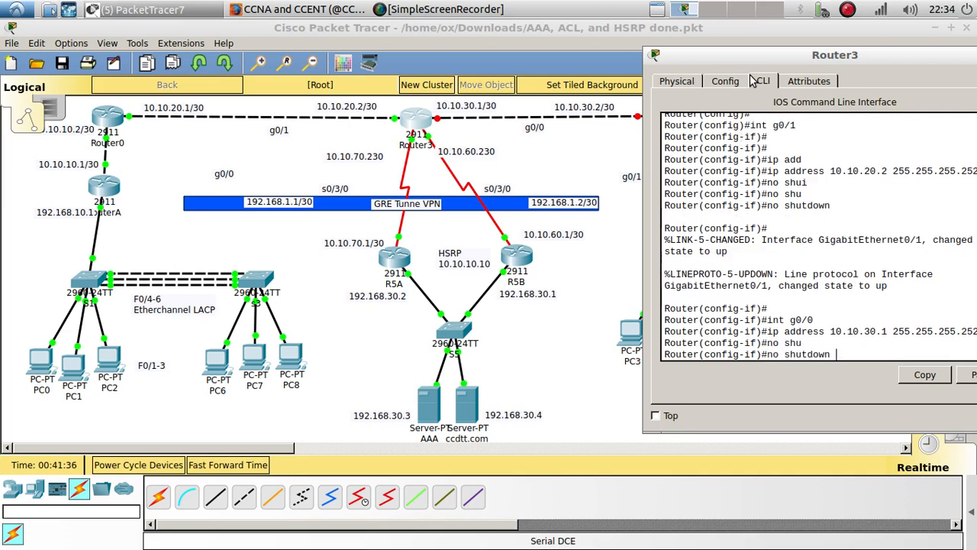
{"action": "key", "text": "Return"}
{"action": "key", "text": "Return"}
{"action": "type", "text": "exit"}
{"action": "key", "text": "Return"}
{"action": "key", "text": "Return"}
{"action": "key", "text": "Return"}
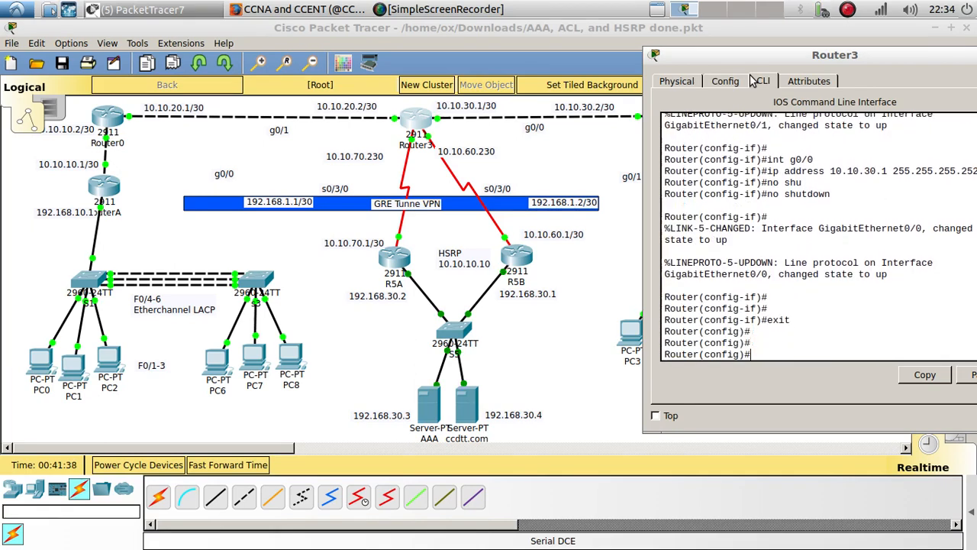
Step: Start EIGRP process 10 on Router3 and add network 10.10.20.2 to it
{"action": "type", "text": "router "}
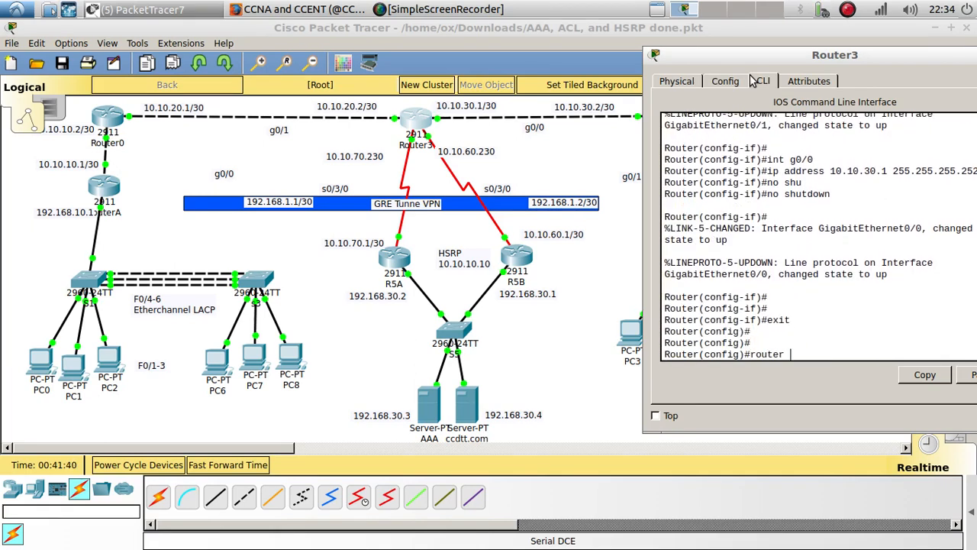
{"action": "type", "text": "ei"}
{"action": "key", "text": "Tab"}
{"action": "type", "text": "10"}
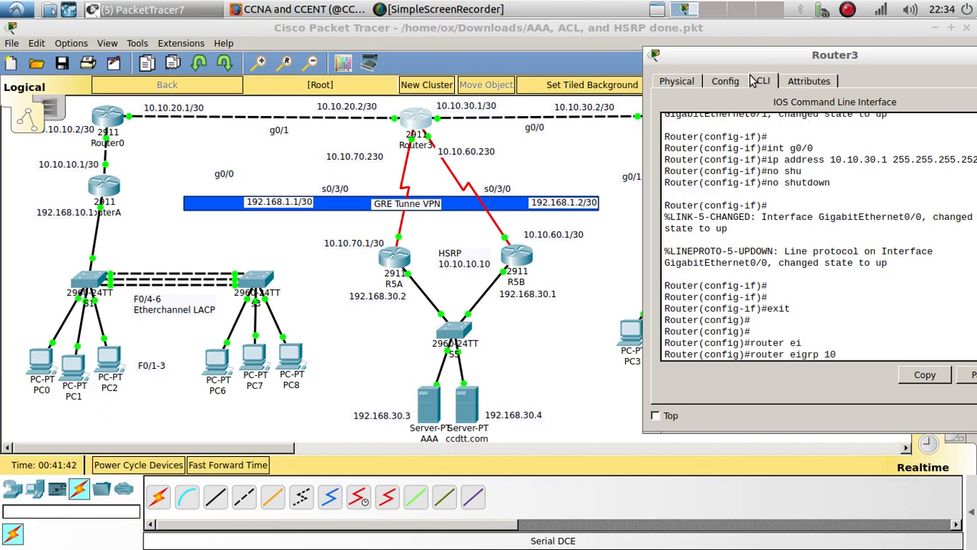
{"action": "key", "text": "Return"}
{"action": "type", "text": "net"}
{"action": "key", "text": "Tab"}
{"action": "type", "text": "10."}
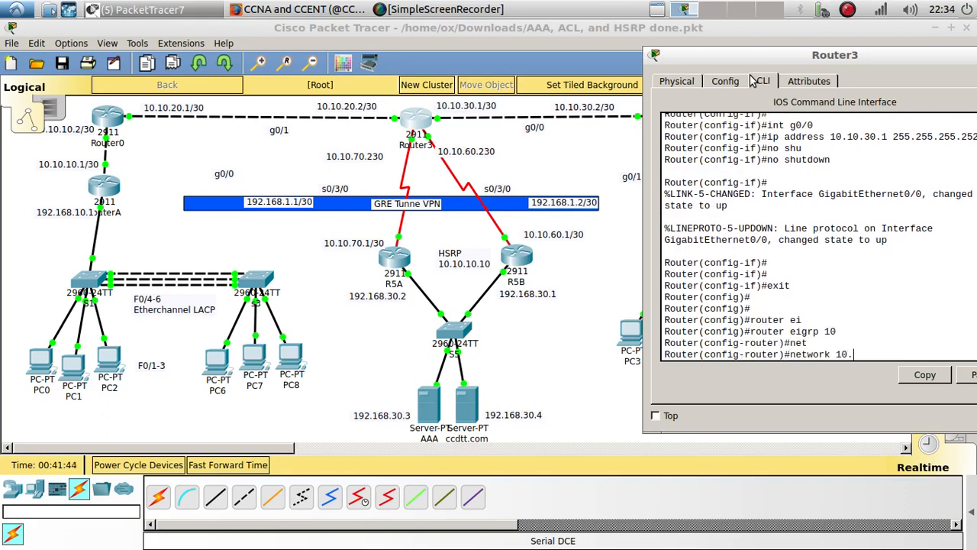
{"action": "type", "text": "10.1025"}
{"action": "key", "text": "Return"}
{"action": "key", "text": "Return"}
{"action": "key", "text": "Return"}
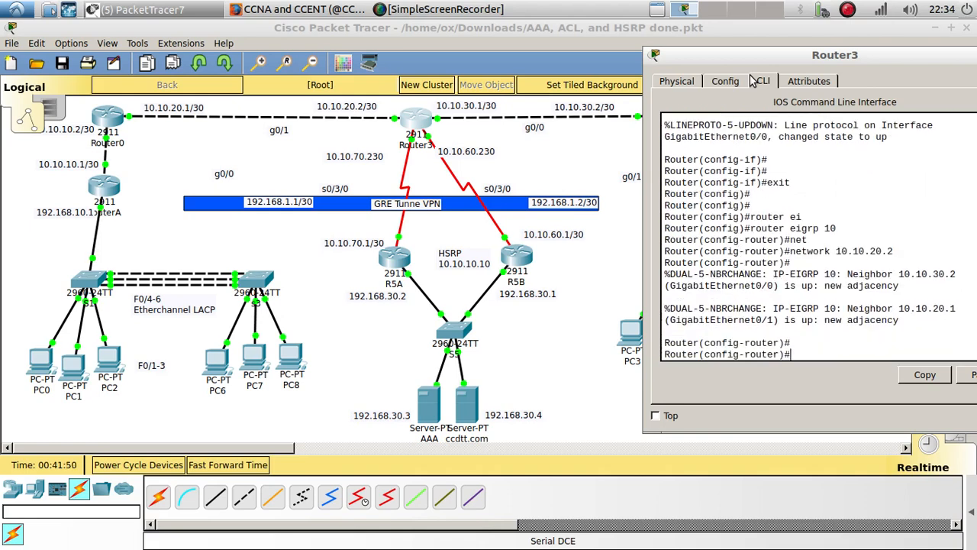
Step: Add network 10.10.30.1 to Router3's EIGRP 10 process
{"action": "key", "text": "Up"}
{"action": "key", "text": "BackSpace"}
{"action": "key", "text": "BackSpace"}
{"action": "key", "text": "BackSpace"}
{"action": "key", "text": "BackSpace"}
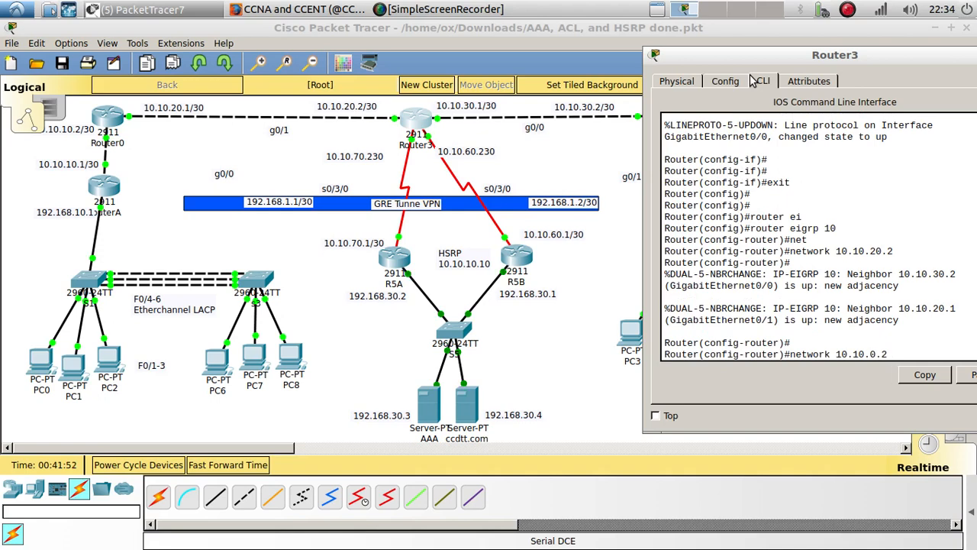
{"action": "type", "text": "30.1"}
{"action": "key", "text": "Return"}
{"action": "key", "text": "Return"}
{"action": "key", "text": "Return"}
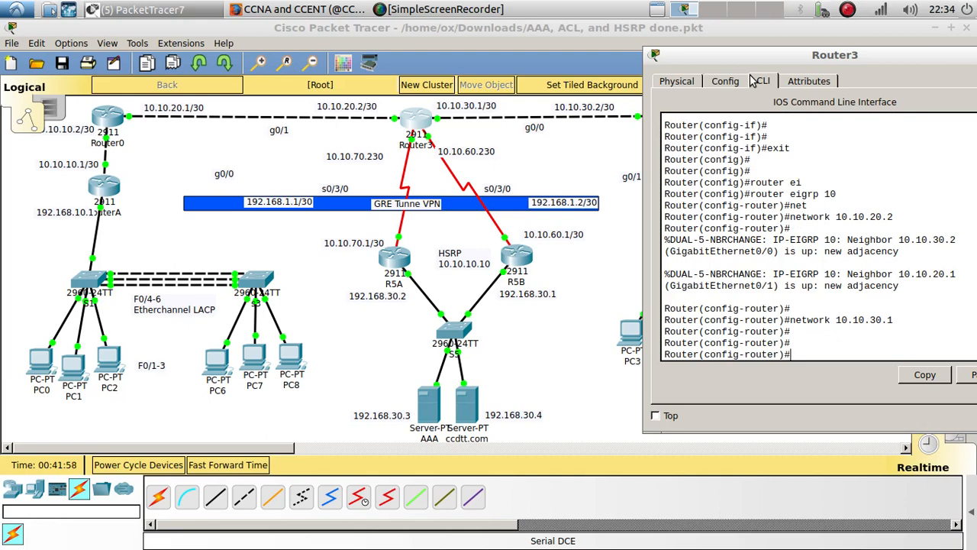
Step: Add network 10.10.70.2, the serial link towards R5A, to Router3's EIGRP 10 process
{"action": "key", "text": "Up"}
{"action": "key", "text": "Up"}
{"action": "key", "text": "Left"}
{"action": "key", "text": "Left"}
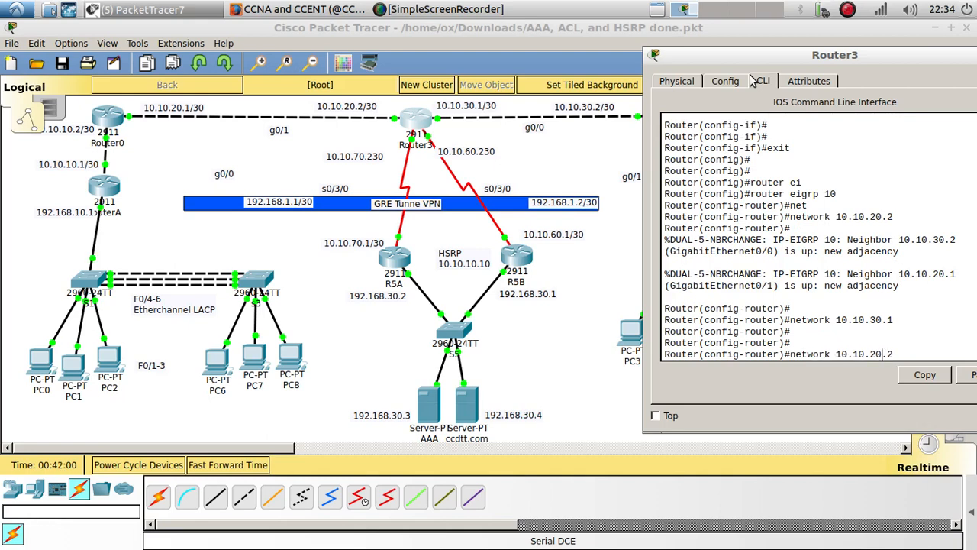
{"action": "key", "text": "BackSpace"}
{"action": "type", "text": "7"}
{"action": "key", "text": "Return"}
Step: Add network 10.10.60.2, the serial link towards R5B, to Router3's EIGRP 10 process
{"action": "key", "text": "Up"}
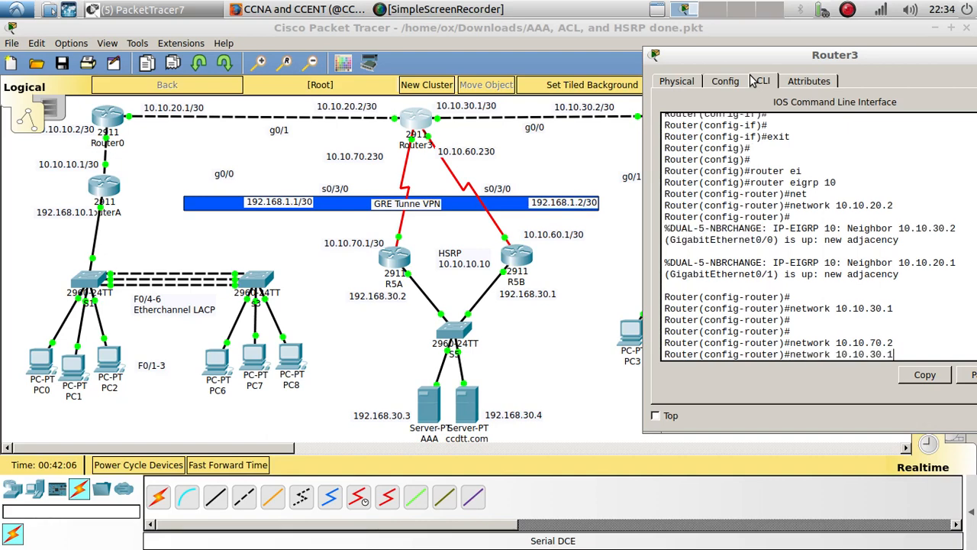
{"action": "key", "text": "BackSpace"}
{"action": "key", "text": "Return"}
{"action": "key", "text": "Return"}
{"action": "key", "text": "Return"}
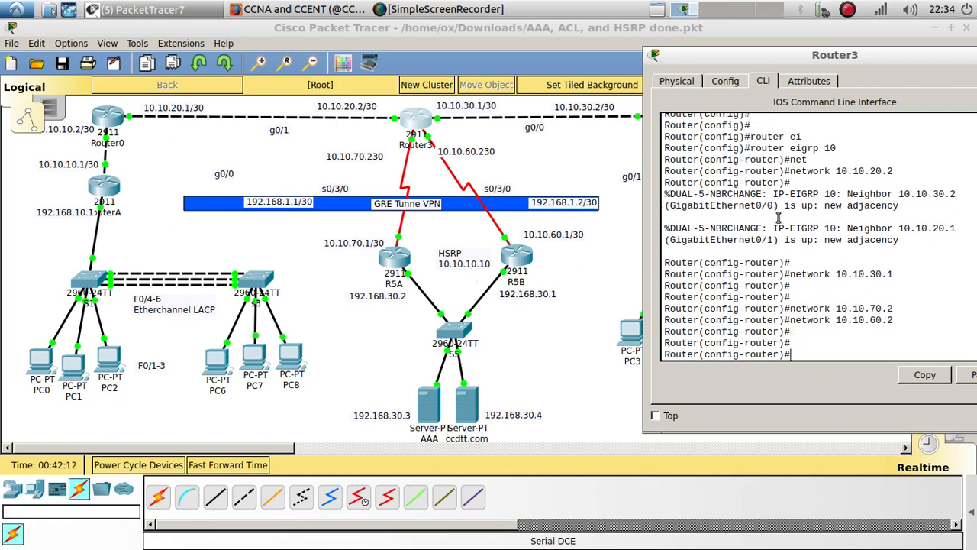
Step: Look over Router3's physical device view and its entered EIGRP networks, and close the router's window
{"action": "left_click_drag", "start_coordinate": [767, 61], "coordinate": [716, 59]}
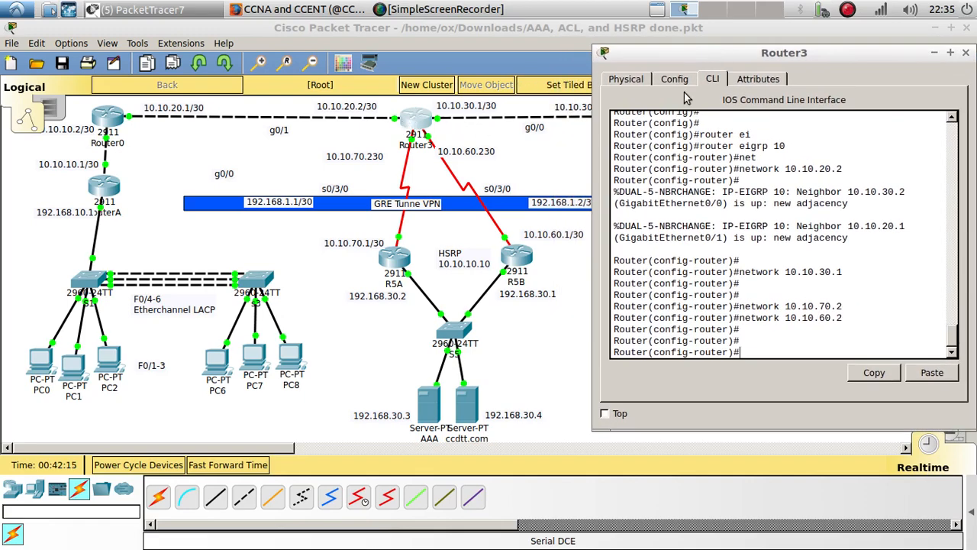
{"action": "left_click", "coordinate": [636, 80]}
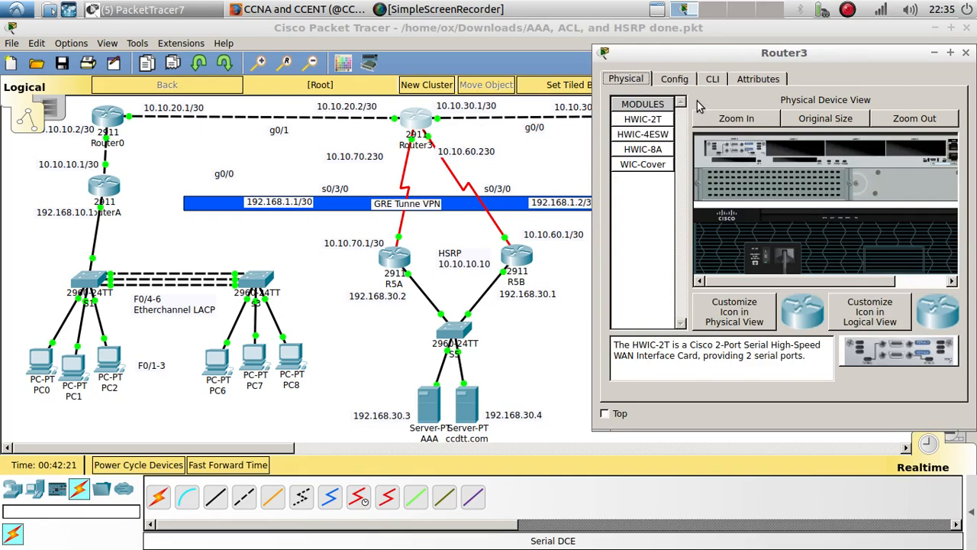
{"action": "left_click", "coordinate": [710, 80]}
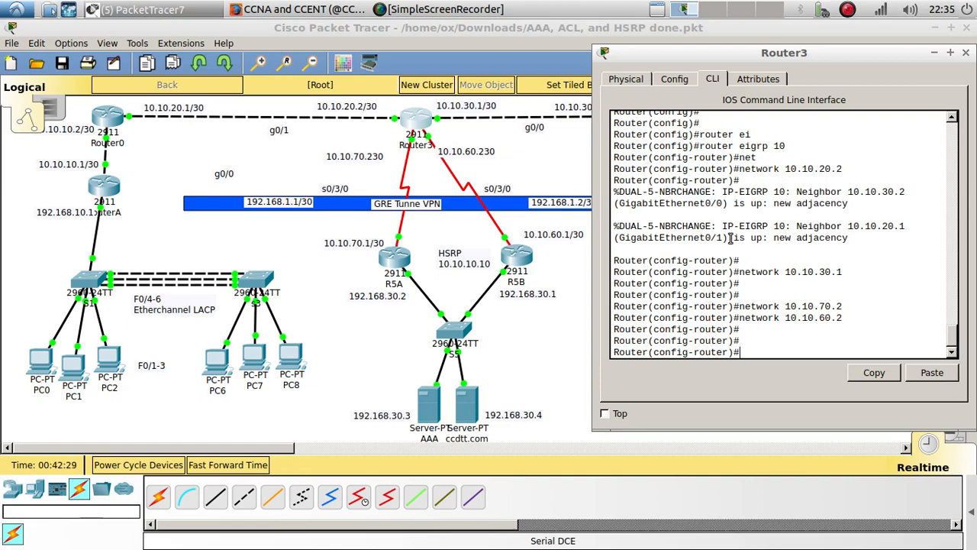
{"action": "mouse_move", "coordinate": [864, 57]}
{"action": "left_mouse_down"}
{"action": "mouse_move", "coordinate": [744, 113]}
{"action": "mouse_move", "coordinate": [895, 49]}
{"action": "mouse_move", "coordinate": [848, 49]}
{"action": "left_mouse_up"}
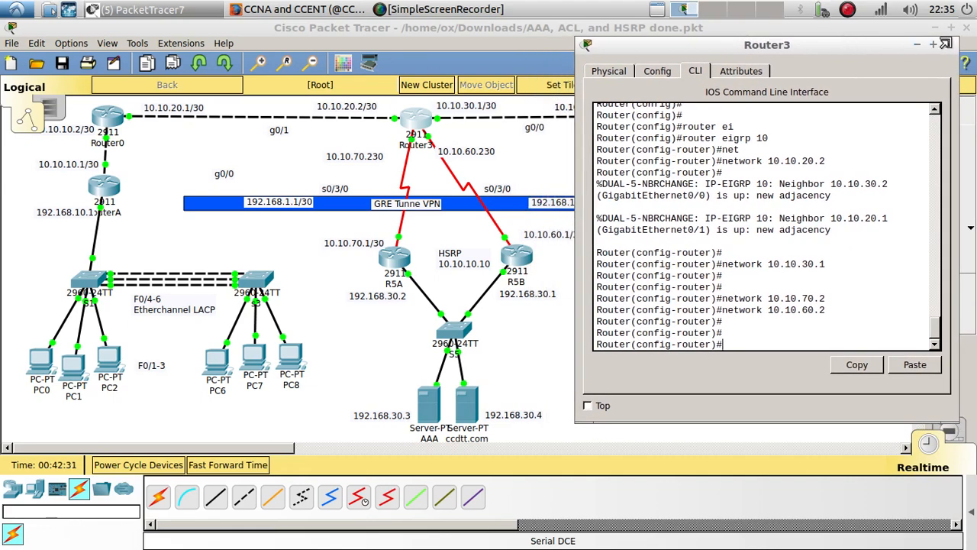
{"action": "left_click", "coordinate": [945, 43]}
Step: Open R5B's command line and examine the latest HSRP state-change message for GigabitEthernet0/0 group 1
{"action": "left_click", "coordinate": [512, 260]}
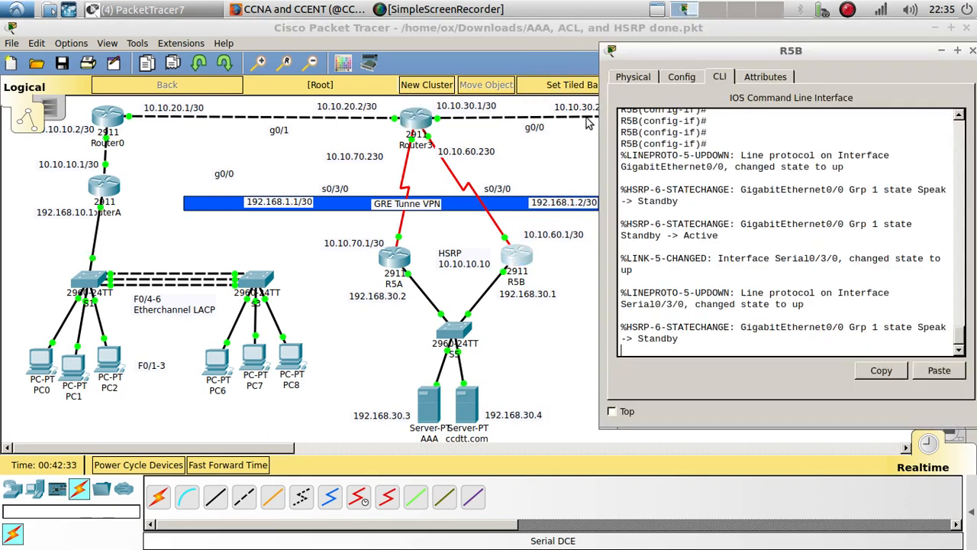
{"action": "left_click", "coordinate": [701, 154]}
{"action": "key", "text": "Return"}
{"action": "key", "text": "Return"}
{"action": "key", "text": "Return"}
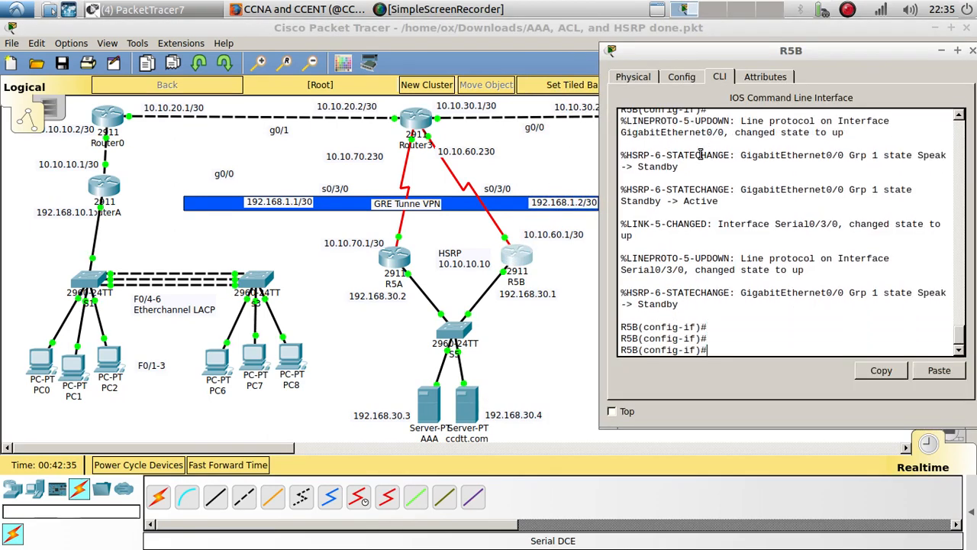
{"action": "double_click", "coordinate": [661, 304]}
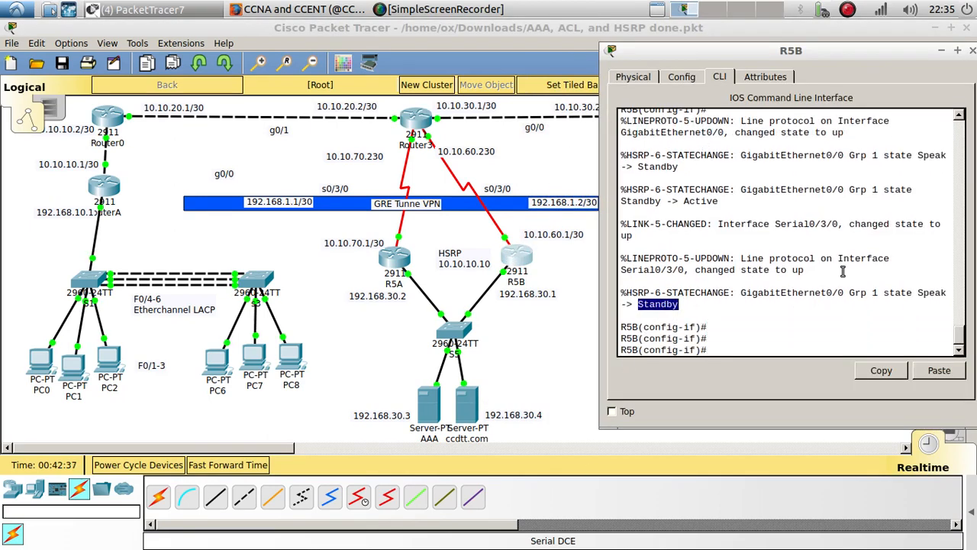
{"action": "left_click_drag", "start_coordinate": [704, 304], "coordinate": [620, 291]}
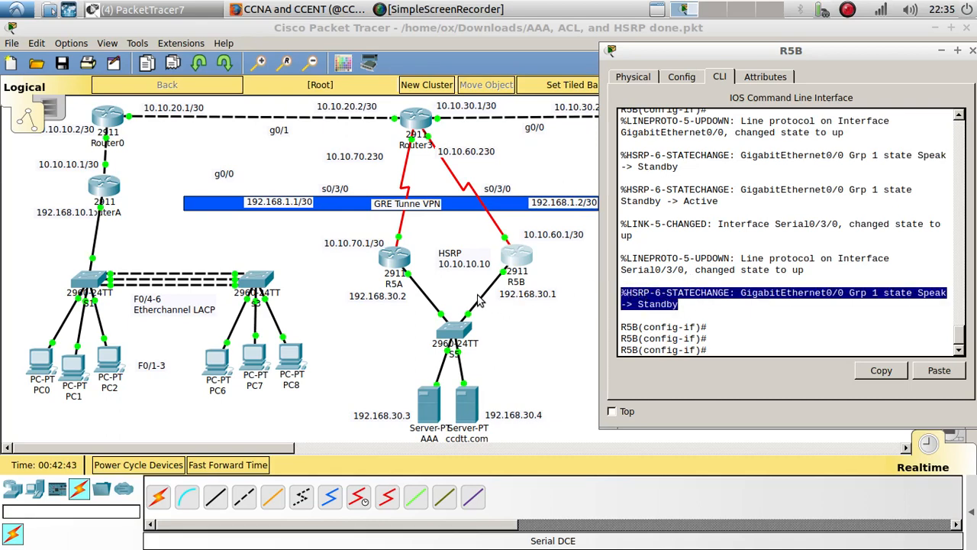
Step: Open R5A's command line and examine its HSRP state-change message for GigabitEthernet0/0 group 1
{"action": "left_click", "coordinate": [404, 259]}
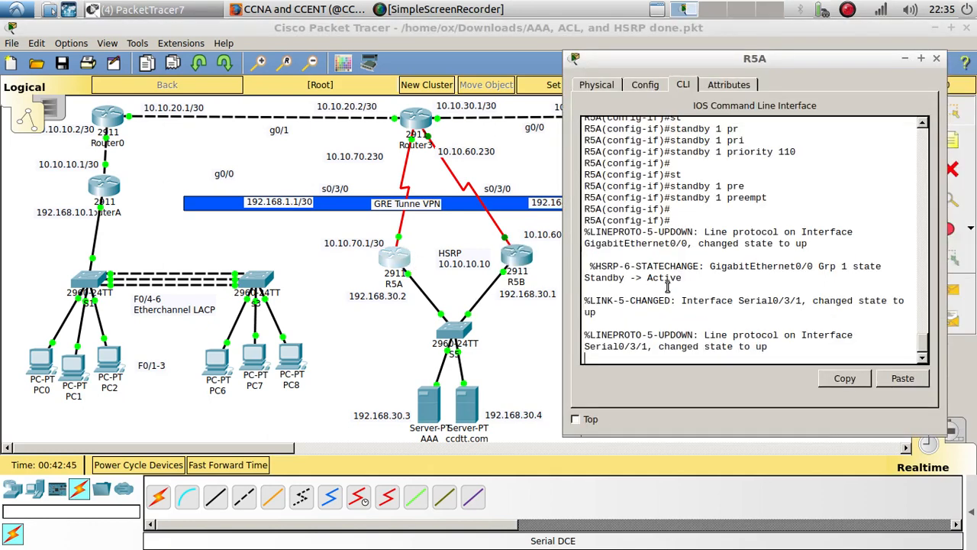
{"action": "left_click_drag", "start_coordinate": [682, 278], "coordinate": [646, 278]}
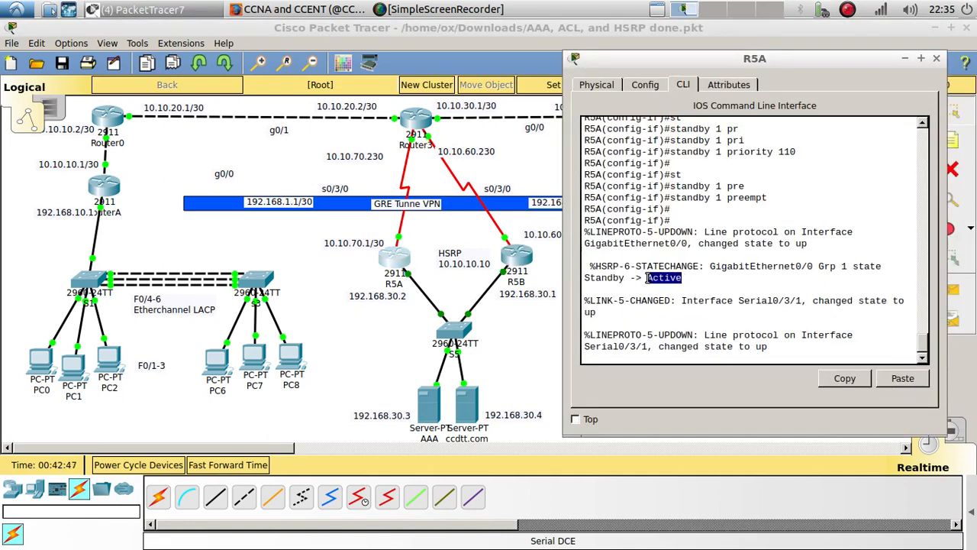
{"action": "left_click", "coordinate": [797, 356]}
{"action": "key", "text": "Return"}
{"action": "key", "text": "Return"}
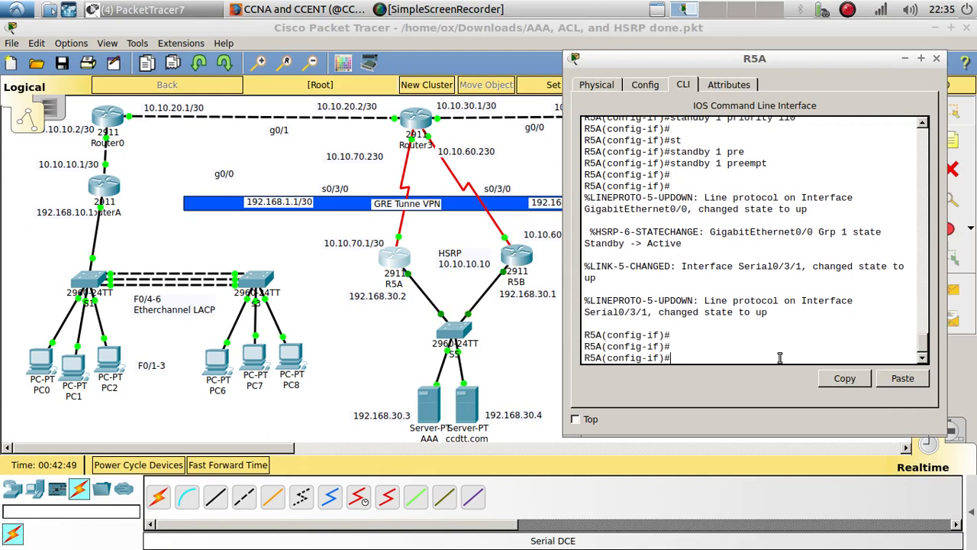
Step: End R5A's interface configuration and return to privileged EXEC mode
{"action": "key", "text": "Return"}
{"action": "type", "text": "end"}
{"action": "key", "text": "Return"}
{"action": "key", "text": "Return"}
{"action": "key", "text": "Return"}
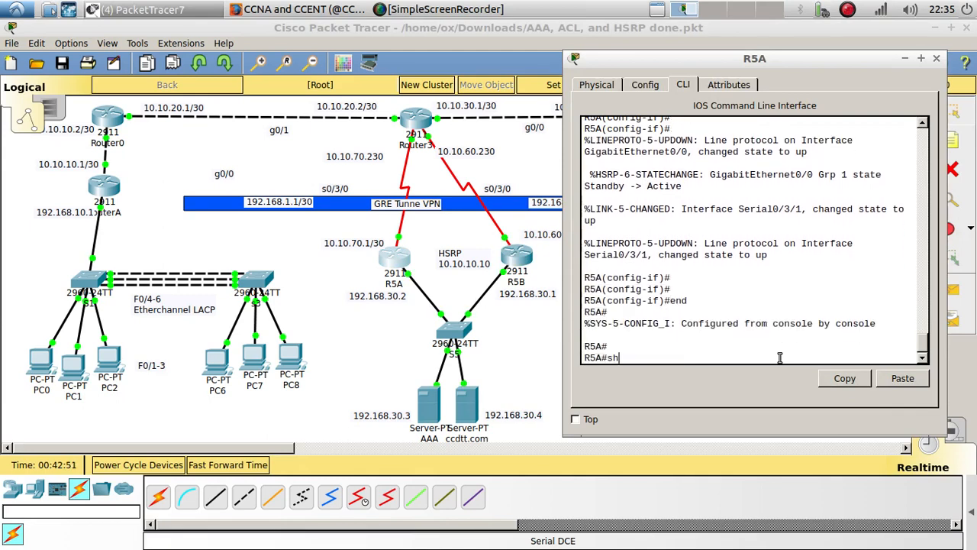
Step: Display R5A's HSRP summary with the show standby brief command
{"action": "type", "text": "show st"}
{"action": "key", "text": "Tab"}
{"action": "type", "text": "a"}
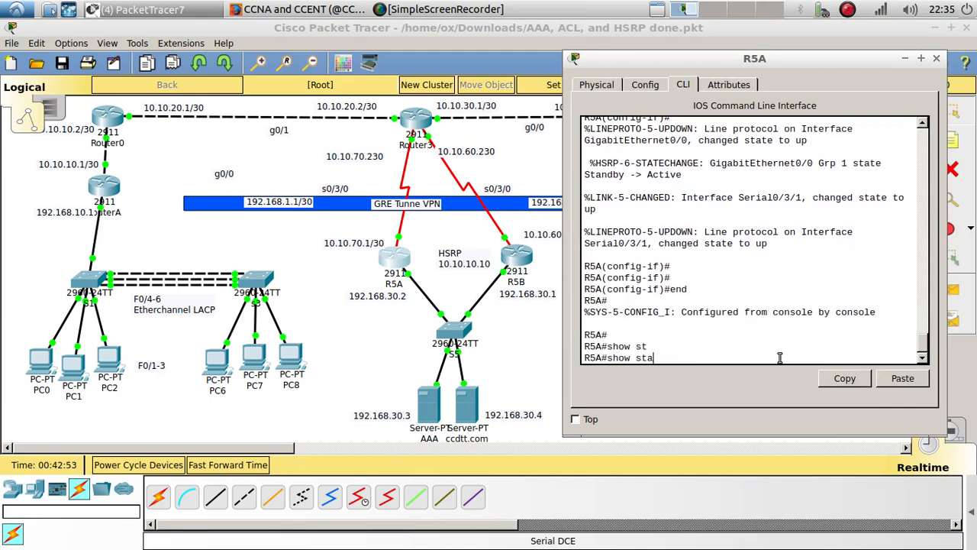
{"action": "type", "text": "n"}
{"action": "key", "text": "Tab"}
{"action": "type", "text": "b"}
{"action": "key", "text": "Tab"}
{"action": "key", "text": "Return"}
{"action": "key", "text": "Return"}
{"action": "key", "text": "Return"}
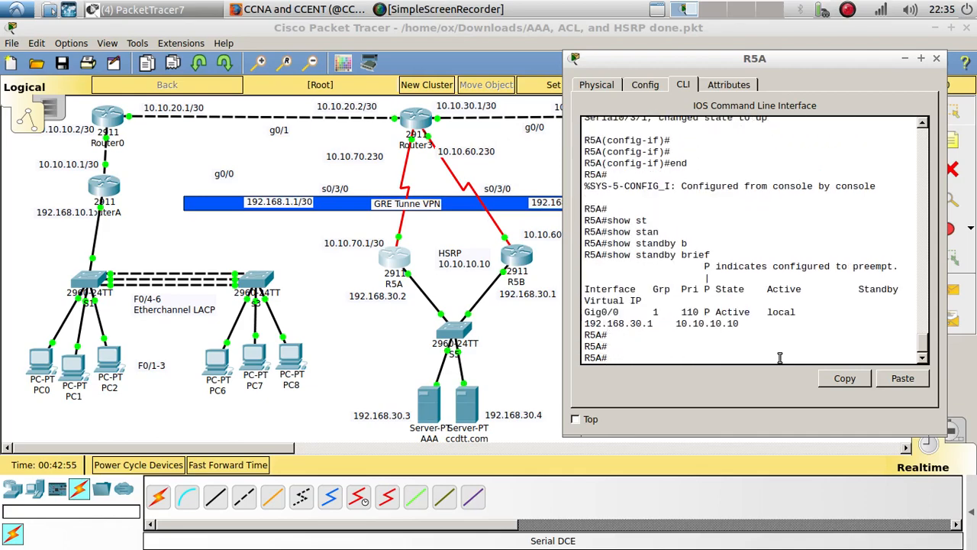
Step: Widen R5A's window and examine the Gig0/0 row's group, priority and state in the HSRP summary
{"action": "left_click_drag", "start_coordinate": [567, 433], "coordinate": [357, 460]}
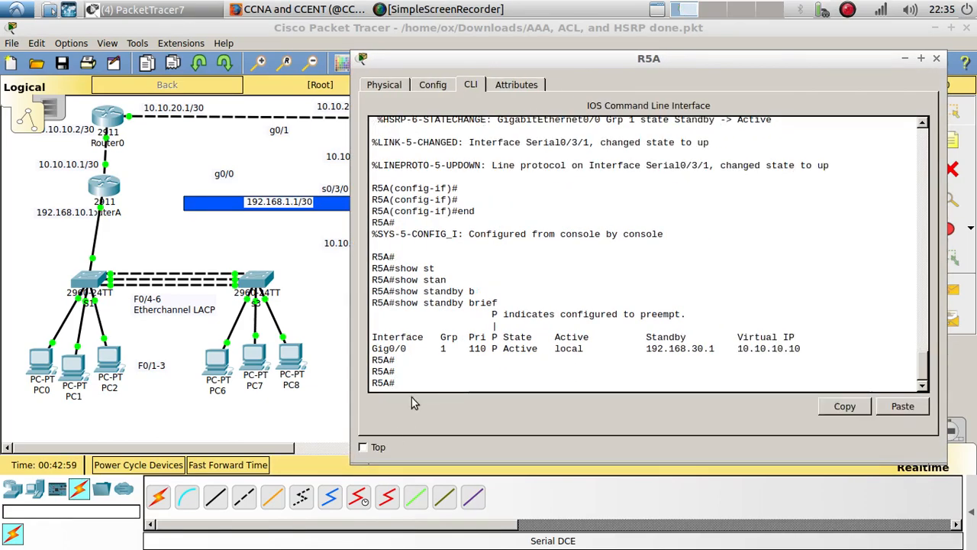
{"action": "left_click_drag", "start_coordinate": [372, 350], "coordinate": [498, 350]}
{"action": "double_click", "coordinate": [521, 349]}
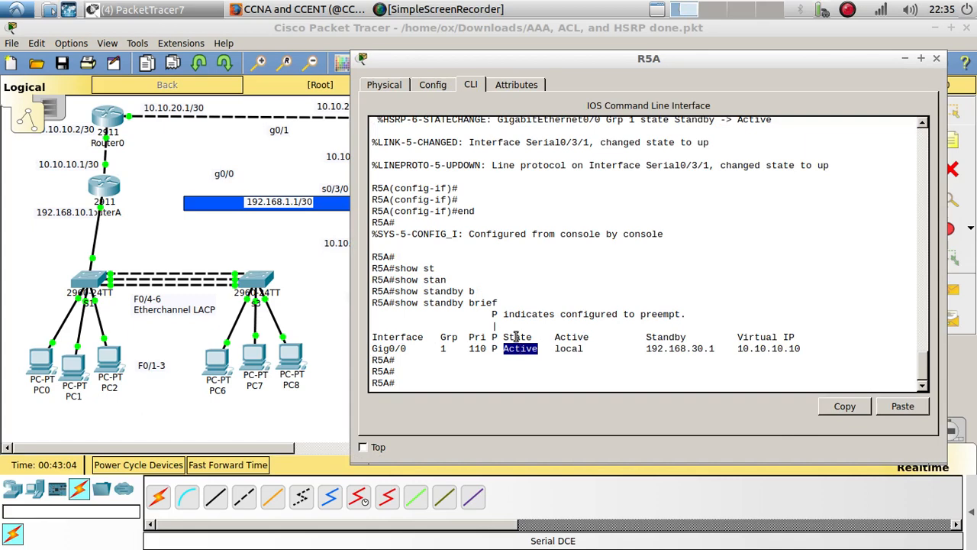
Step: Examine the state, active router, standby router and virtual IP in R5A's HSRP summary against the topology
{"action": "double_click", "coordinate": [570, 350]}
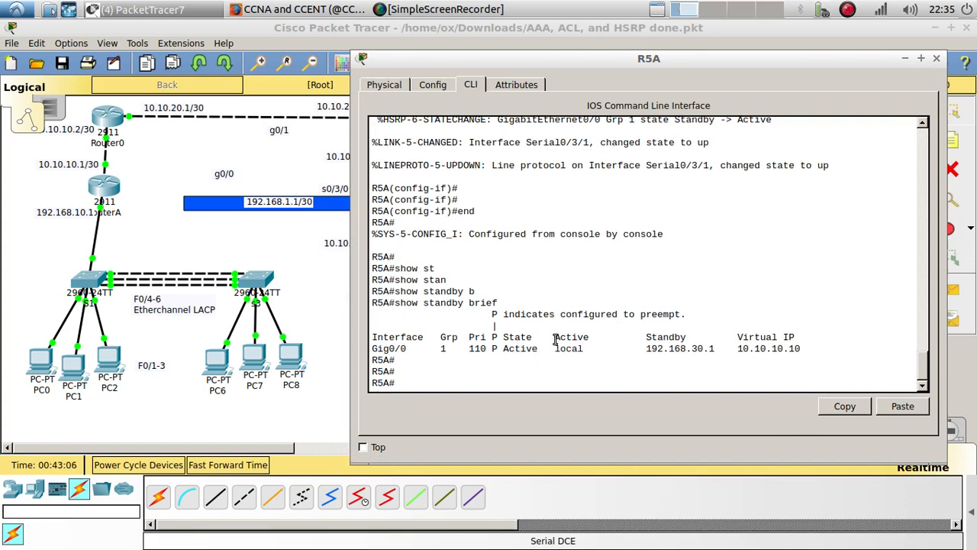
{"action": "left_click_drag", "start_coordinate": [555, 337], "coordinate": [589, 341]}
{"action": "double_click", "coordinate": [569, 350]}
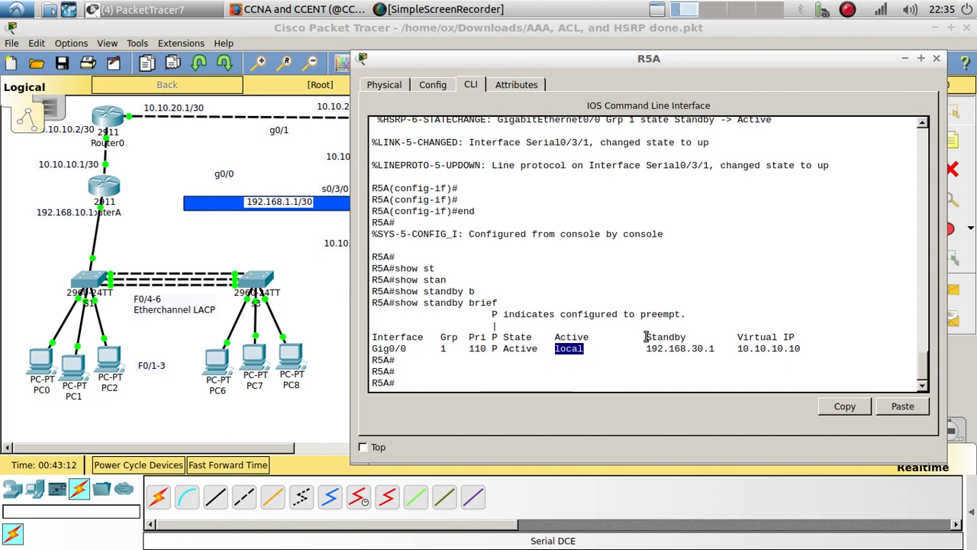
{"action": "left_click_drag", "start_coordinate": [641, 338], "coordinate": [720, 349]}
{"action": "left_click_drag", "start_coordinate": [613, 58], "coordinate": [849, 60]}
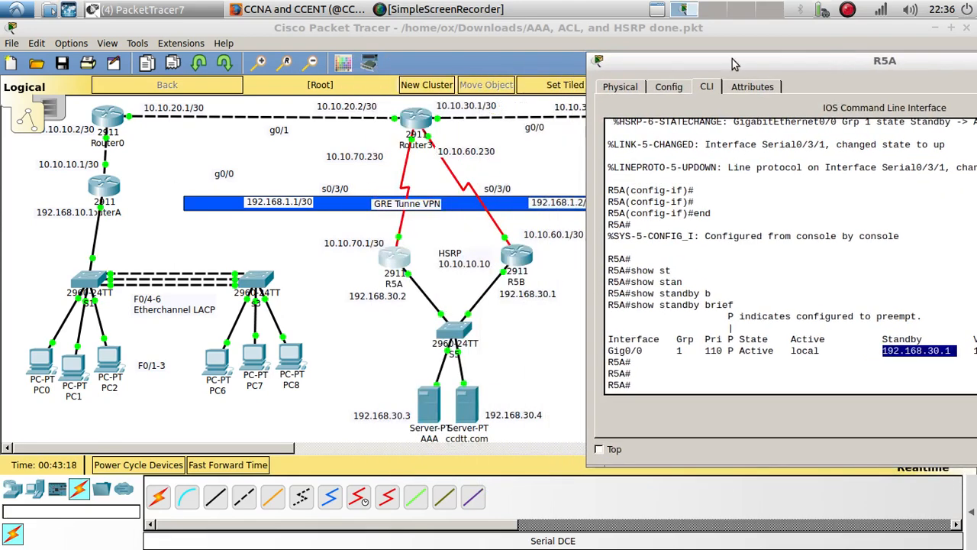
{"action": "left_click_drag", "start_coordinate": [733, 61], "coordinate": [420, 100]}
{"action": "left_click_drag", "start_coordinate": [664, 390], "coordinate": [724, 390]}
{"action": "left_click", "coordinate": [888, 291]}
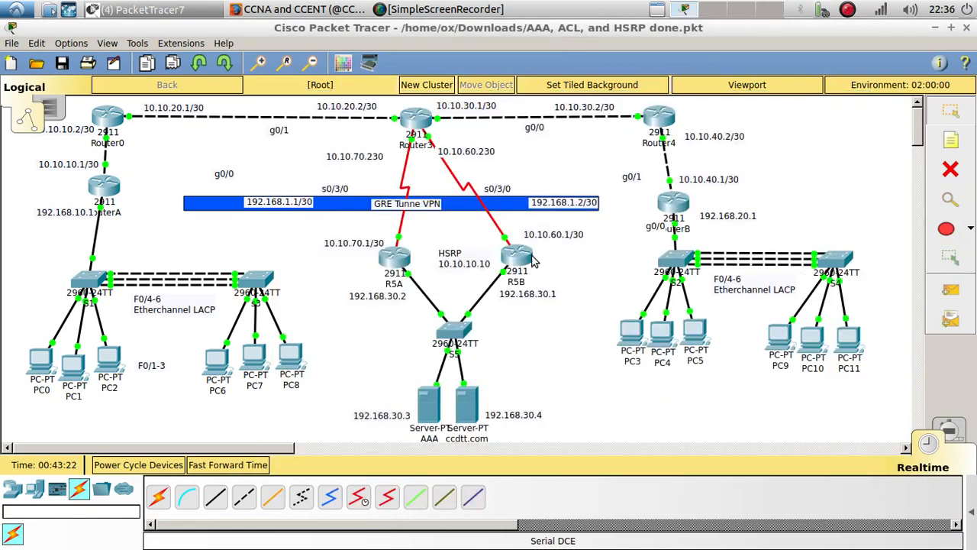
Step: Open R5B's command line and leave interface configuration for privileged EXEC mode
{"action": "left_click", "coordinate": [521, 257]}
{"action": "left_click", "coordinate": [737, 329]}
{"action": "type", "text": "end"}
{"action": "key", "text": "Return"}
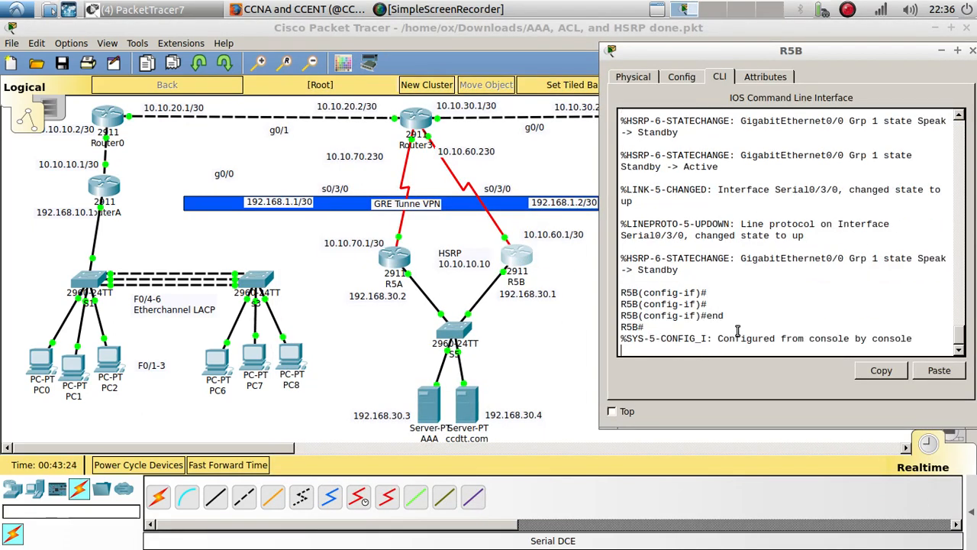
{"action": "key", "text": "Return"}
{"action": "key", "text": "Return"}
Step: Show R5B's HSRP summary with show standby brief
{"action": "type", "text": "show stan"}
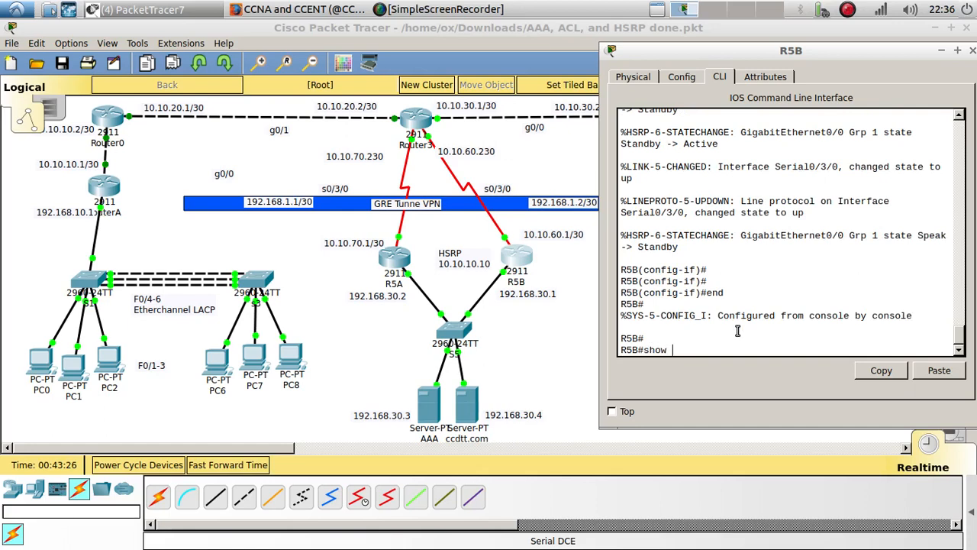
{"action": "key", "text": "Tab"}
{"action": "type", "text": "b"}
{"action": "key", "text": "Tab"}
{"action": "key", "text": "Return"}
{"action": "key", "text": "Return"}
{"action": "key", "text": "Return"}
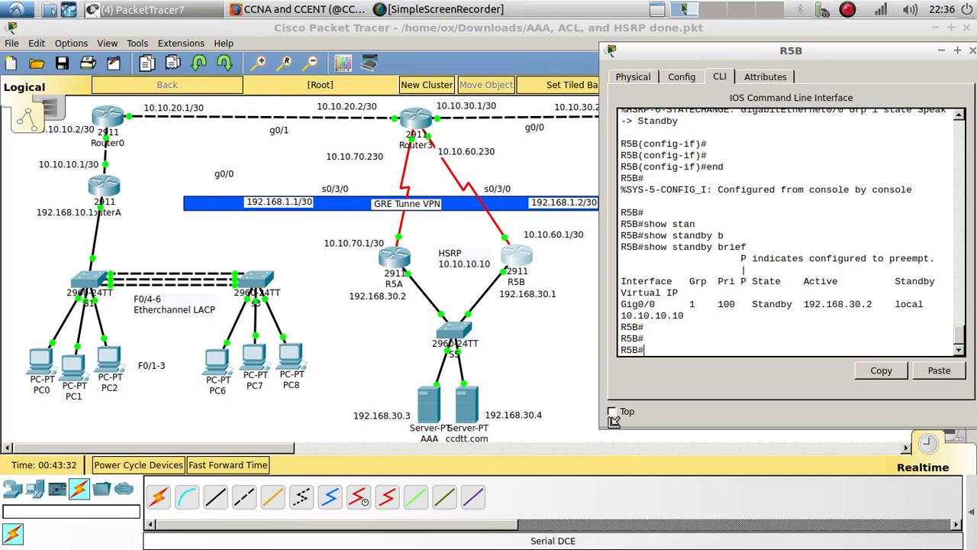
Step: Widen R5B's console and examine the priority, state, active router, standby router and virtual IP in its HSRP summary
{"action": "left_click_drag", "start_coordinate": [611, 433], "coordinate": [466, 446]}
{"action": "left_click_drag", "start_coordinate": [477, 336], "coordinate": [586, 336]}
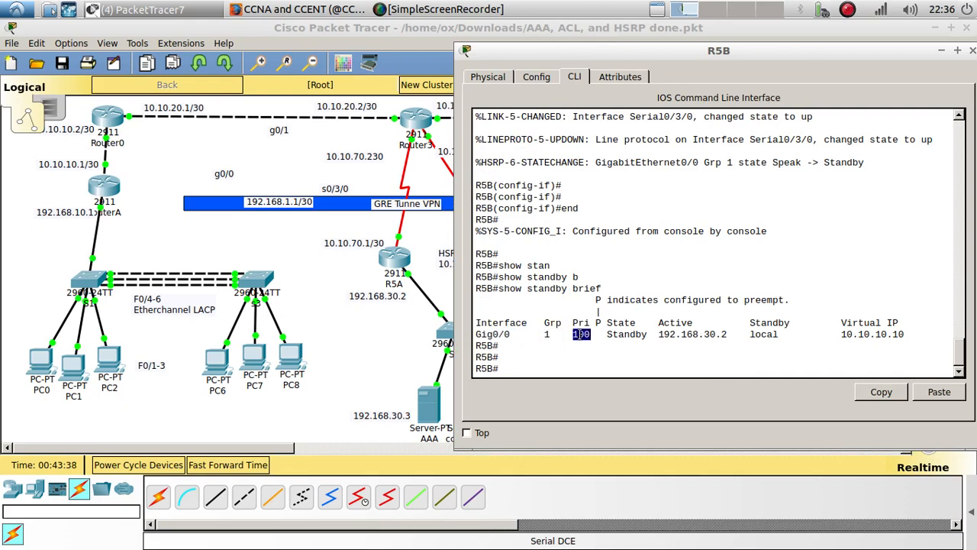
{"action": "left_click", "coordinate": [574, 336]}
{"action": "double_click", "coordinate": [576, 336]}
{"action": "double_click", "coordinate": [619, 336]}
{"action": "left_click_drag", "start_coordinate": [609, 324], "coordinate": [718, 334]}
{"action": "double_click", "coordinate": [642, 334]}
{"action": "double_click", "coordinate": [673, 321]}
{"action": "double_click", "coordinate": [765, 335]}
{"action": "left_click", "coordinate": [754, 323]}
{"action": "double_click", "coordinate": [757, 335]}
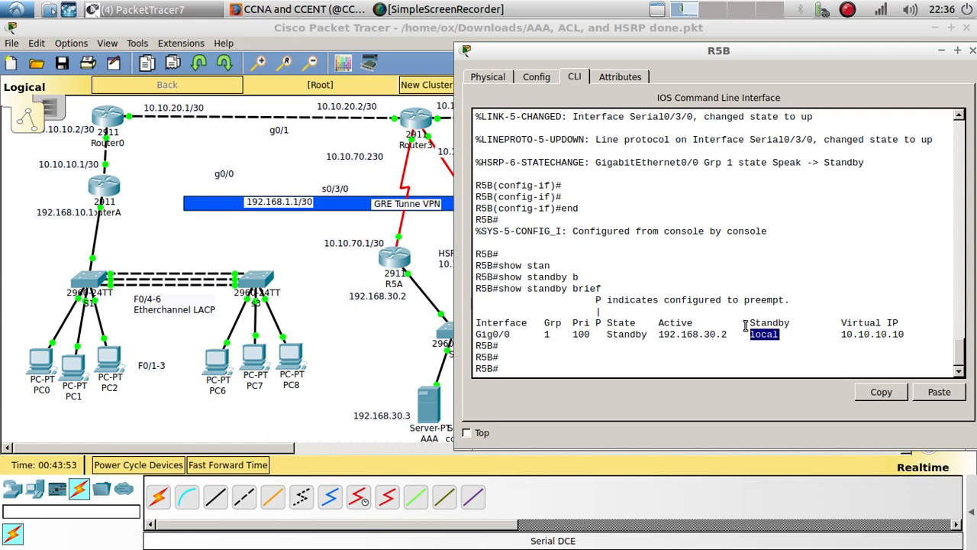
{"action": "left_click_drag", "start_coordinate": [844, 334], "coordinate": [907, 335]}
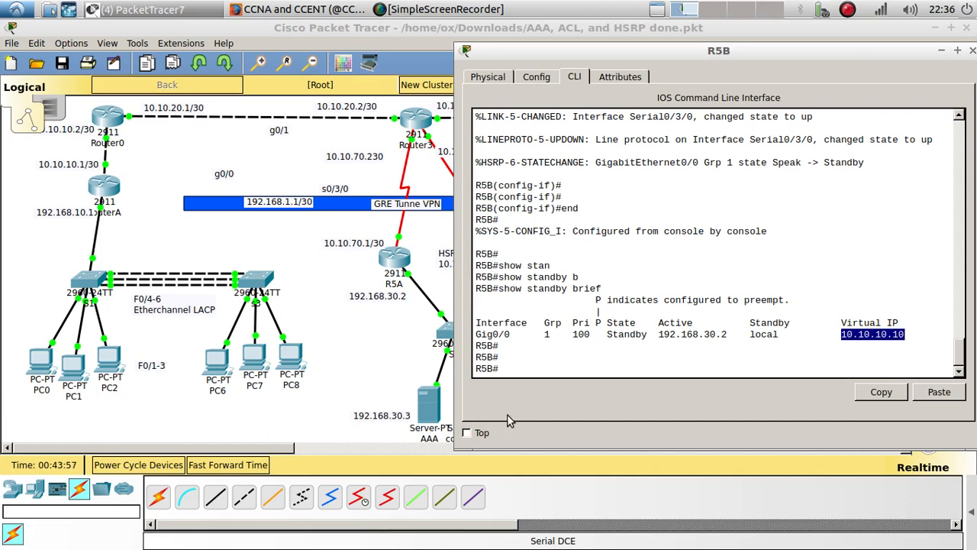
Step: Enter global configuration on R5B and start the EIGRP routing process with AS number 10
{"action": "left_click", "coordinate": [521, 374]}
{"action": "type", "text": "config"}
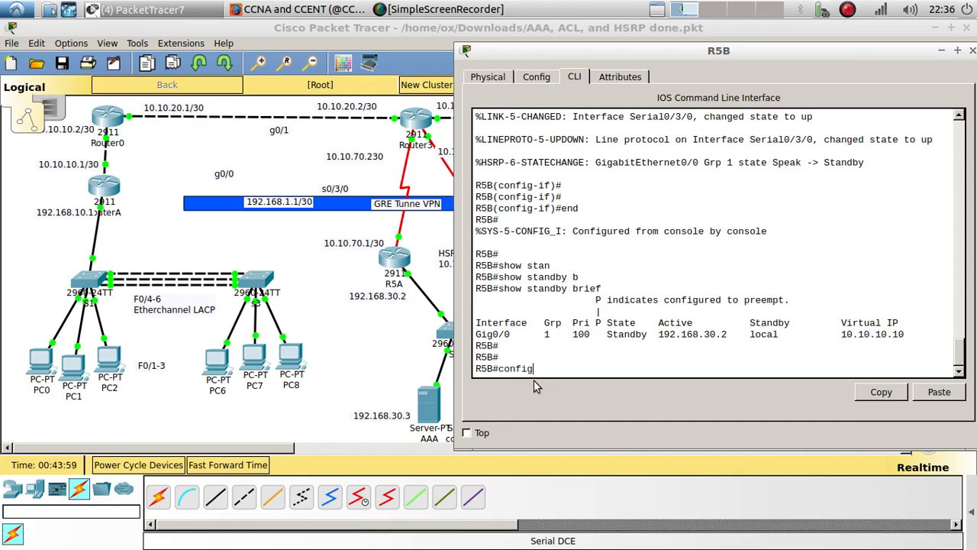
{"action": "type", "text": " t"}
{"action": "key", "text": "Return"}
{"action": "key", "text": "Return"}
{"action": "key", "text": "Return"}
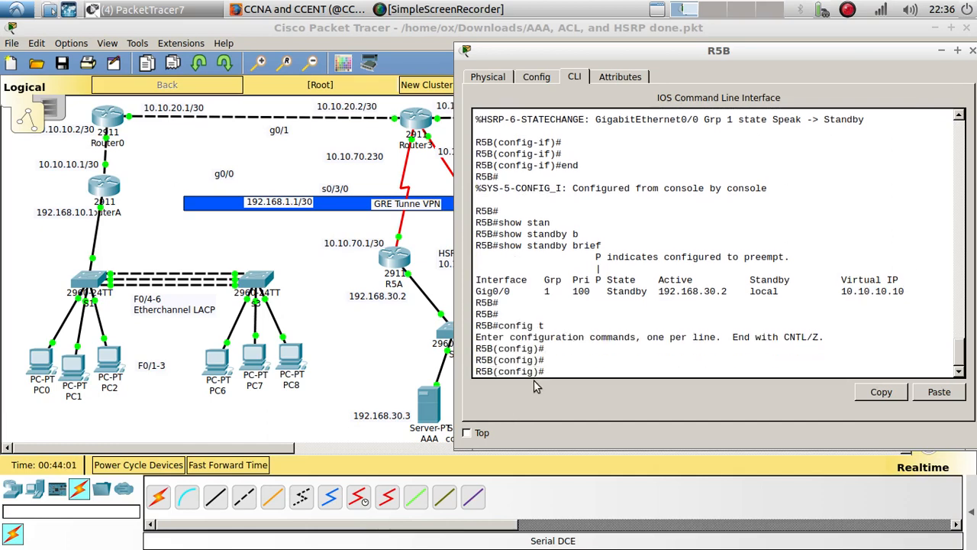
{"action": "type", "text": "router ei"}
{"action": "key", "text": "Tab"}
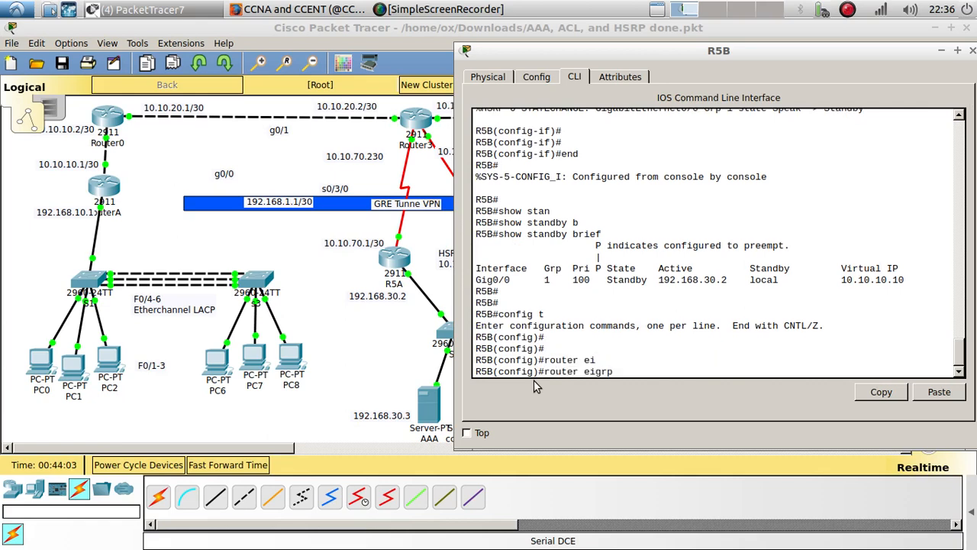
{"action": "type", "text": "10"}
{"action": "key", "text": "Return"}
Step: Advertise network 10.10.60.1 in R5B's EIGRP 10 process
{"action": "type", "text": "net"}
{"action": "key", "text": "Tab"}
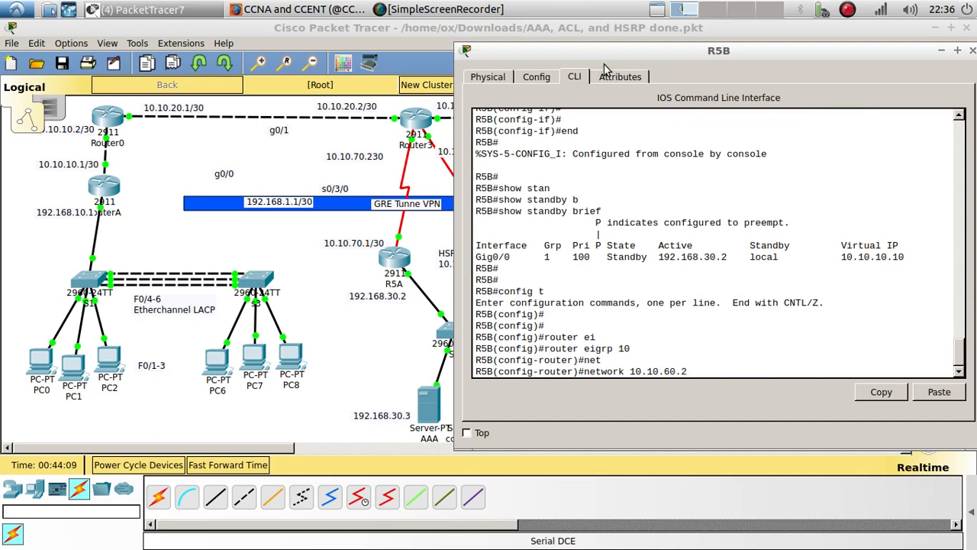
{"action": "left_click_drag", "start_coordinate": [597, 52], "coordinate": [784, 55]}
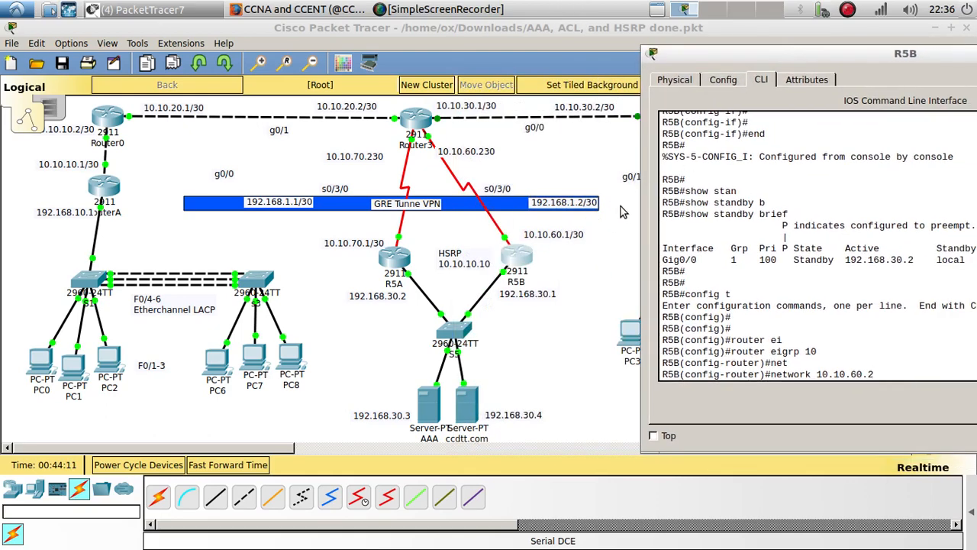
{"action": "key", "text": "BackSpace"}
{"action": "type", "text": "1"}
{"action": "key", "text": "Return"}
{"action": "key", "text": "Return"}
{"action": "key", "text": "Return"}
{"action": "key", "text": "Return"}
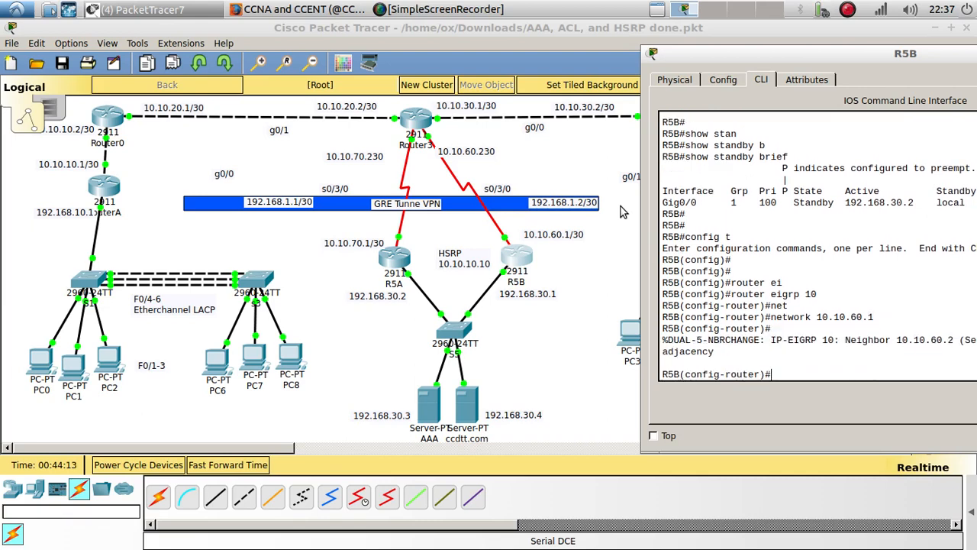
Step: Advertise network 192.168.30.1 in R5B's EIGRP 10 process
{"action": "key", "text": "Up"}
{"action": "key", "text": "Up"}
{"action": "key", "text": "Up"}
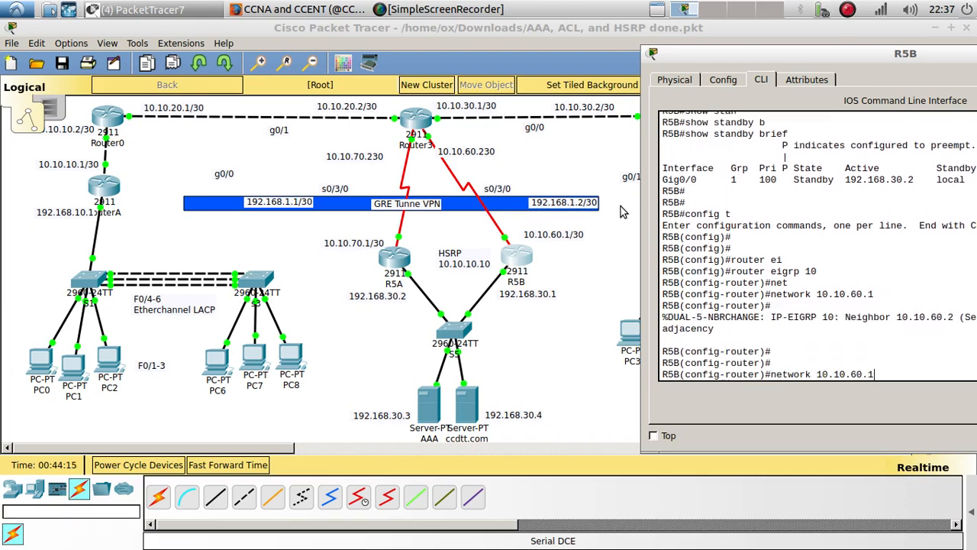
{"action": "key", "text": "Down"}
{"action": "key", "text": "Down"}
{"action": "key", "text": "Up"}
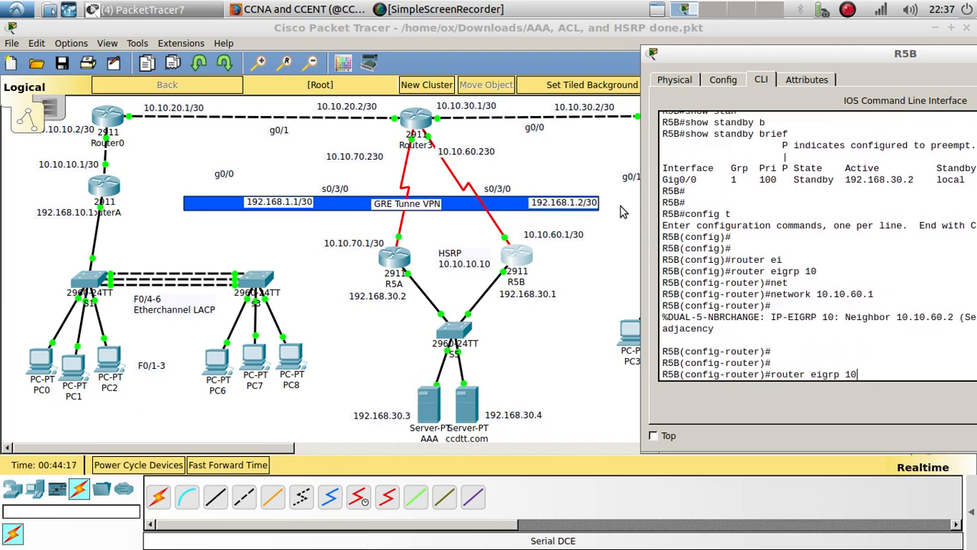
{"action": "key", "text": "Down"}
{"action": "key", "text": "BackSpace"}
{"action": "key", "text": "BackSpace"}
{"action": "key", "text": "BackSpace"}
{"action": "type", "text": "92.1"}
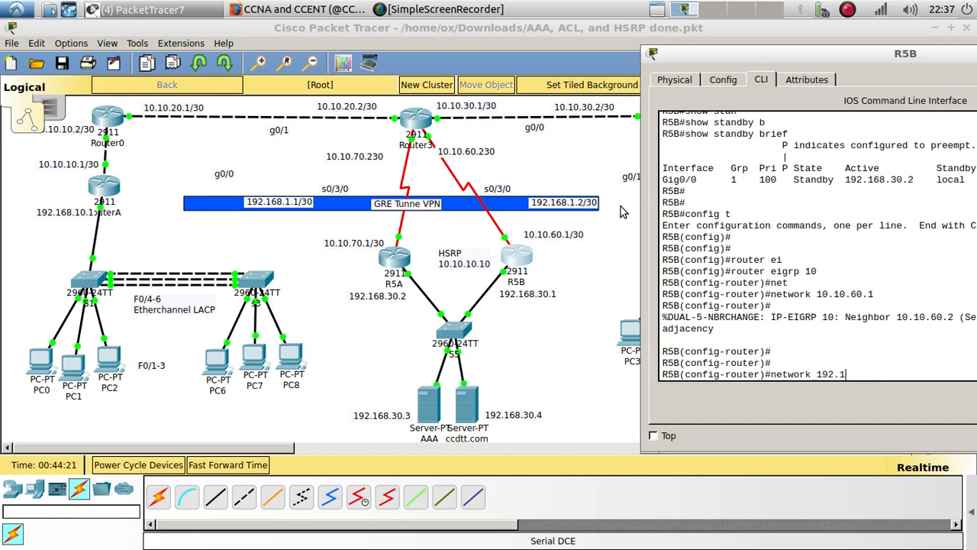
{"action": "type", "text": "68.30.1"}
{"action": "key", "text": "Return"}
{"action": "key", "text": "Return"}
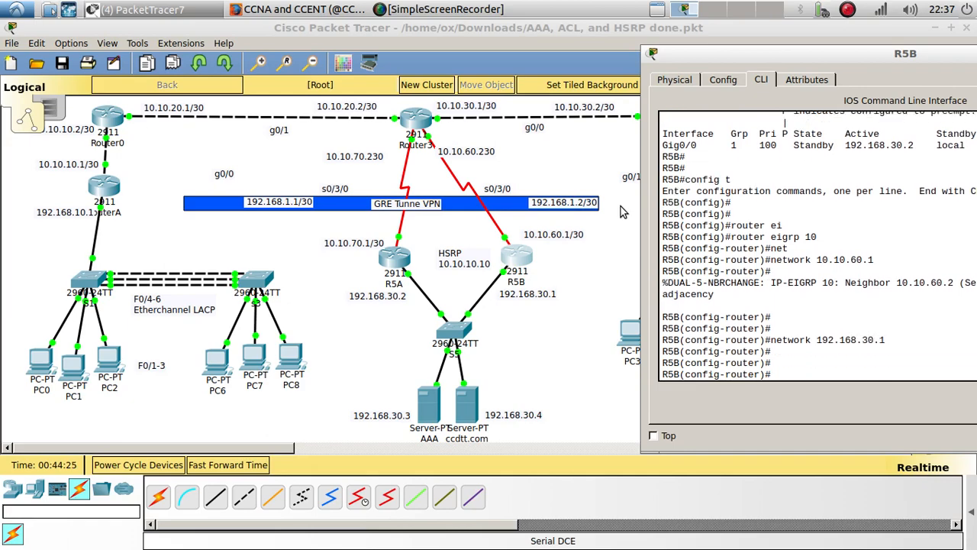
Step: Enter global configuration on R5A and start the EIGRP routing process with AS number 10
{"action": "left_click", "coordinate": [394, 255]}
{"action": "left_click_drag", "start_coordinate": [546, 101], "coordinate": [947, 42]}
{"action": "type", "text": "co"}
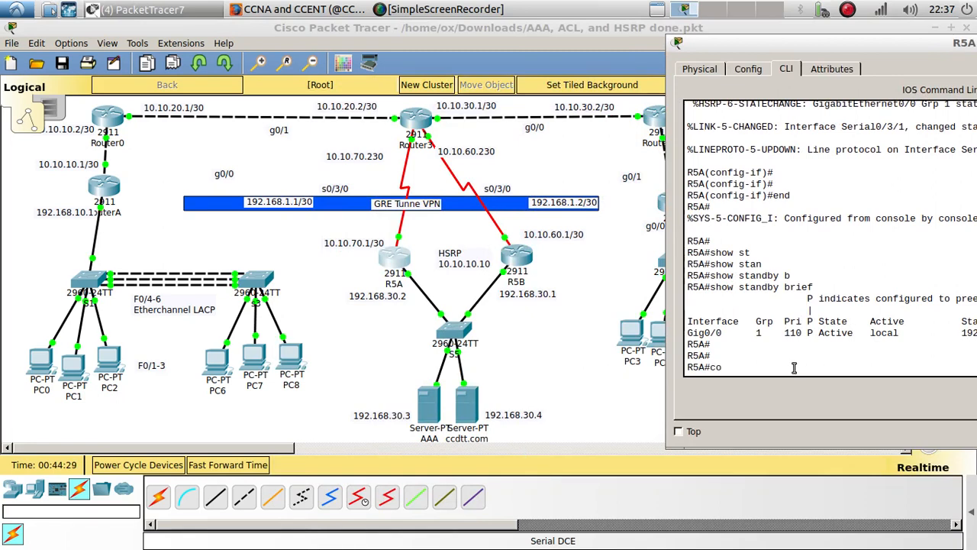
{"action": "type", "text": "nfig t"}
{"action": "key", "text": "Return"}
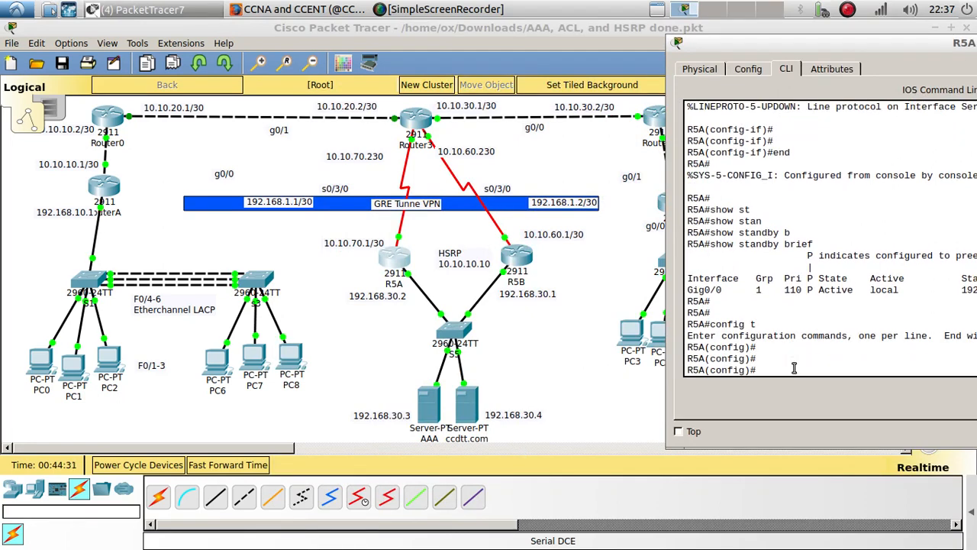
{"action": "type", "text": "router ei"}
{"action": "key", "text": "Tab"}
{"action": "type", "text": "10"}
{"action": "key", "text": "Return"}
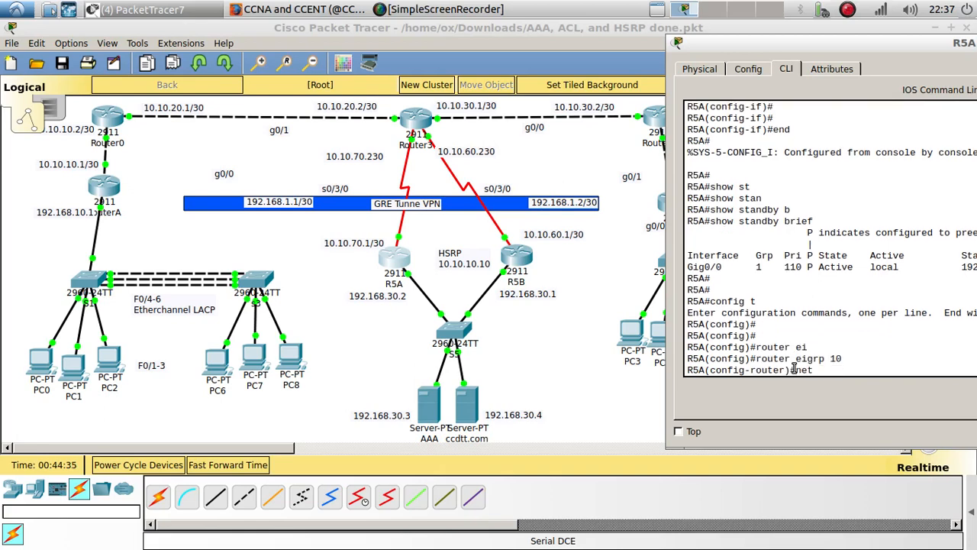
Step: Advertise network 10.10.70.1 in R5A's EIGRP 10 process
{"action": "type", "text": "net"}
{"action": "key", "text": "Tab"}
{"action": "type", "text": "10.10."}
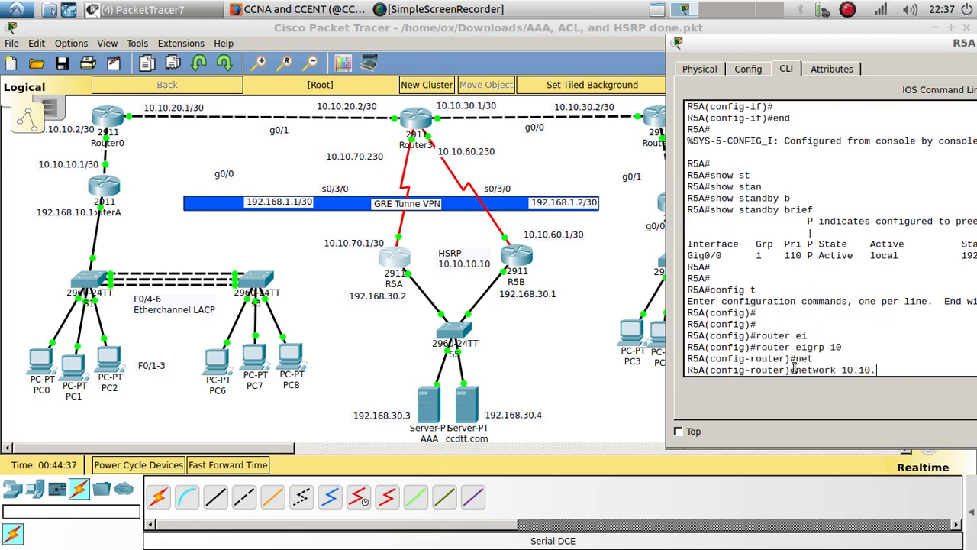
{"action": "type", "text": "70.1"}
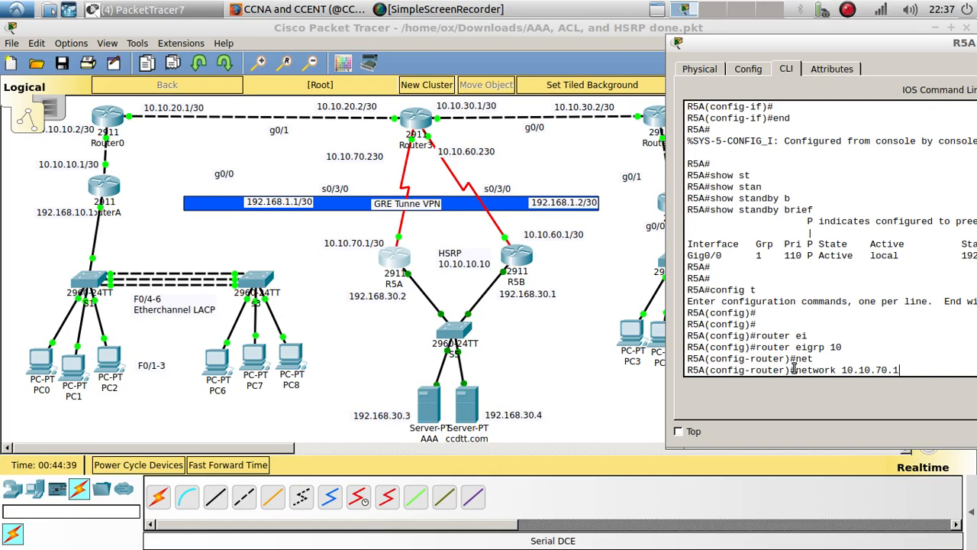
{"action": "key", "text": "Return"}
{"action": "key", "text": "Return"}
{"action": "key", "text": "Return"}
Step: Advertise network 192.168.30.2 in R5A's EIGRP 10 process
{"action": "type", "text": "net"}
{"action": "key", "text": "Tab"}
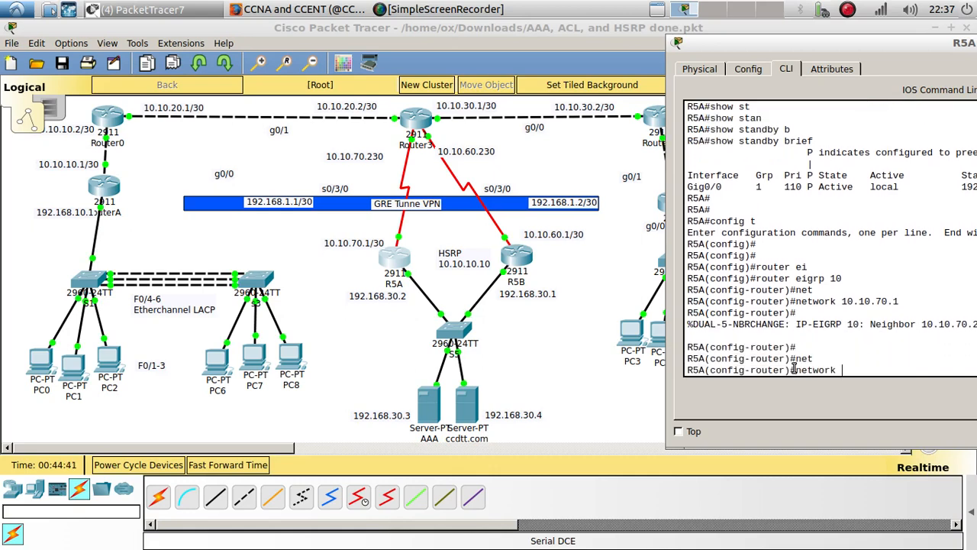
{"action": "type", "text": "192.168.30.2"}
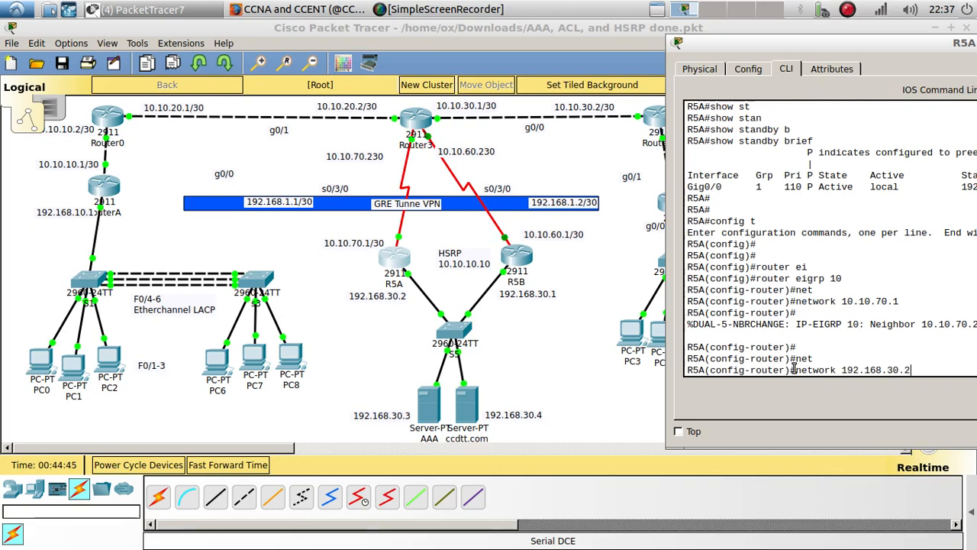
{"action": "key", "text": "Return"}
{"action": "key", "text": "Return"}
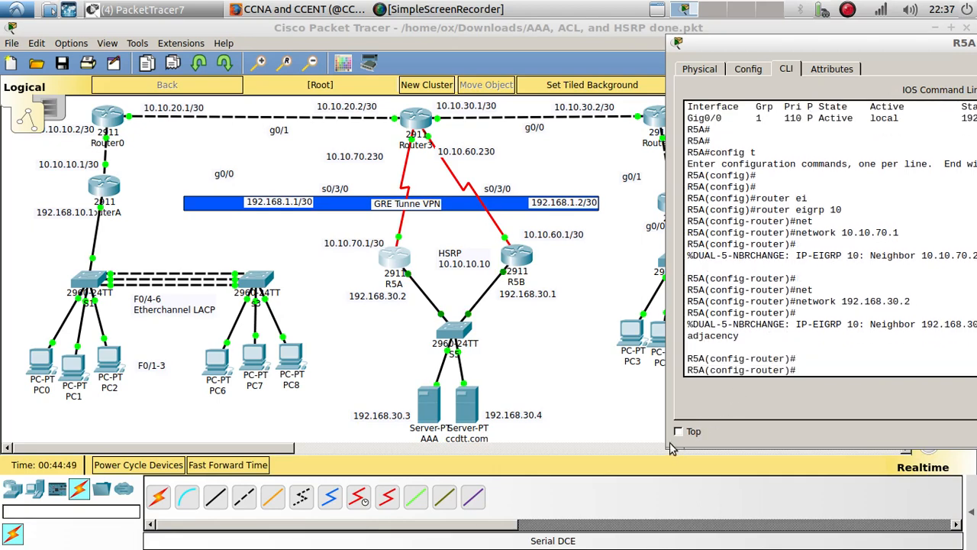
Step: Review the EIGRP network statements in R5A's console alongside the topology
{"action": "left_click", "coordinate": [651, 448]}
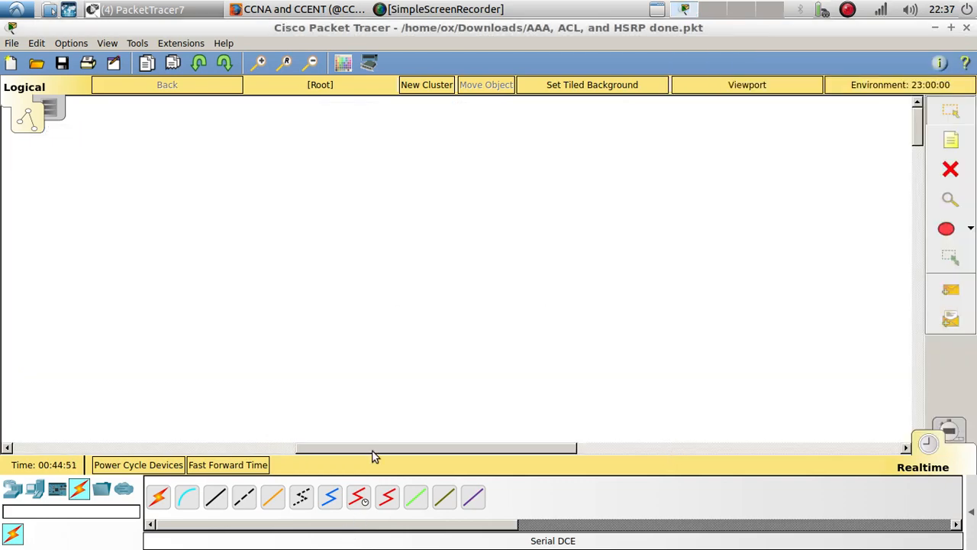
{"action": "left_click_drag", "start_coordinate": [373, 451], "coordinate": [92, 452]}
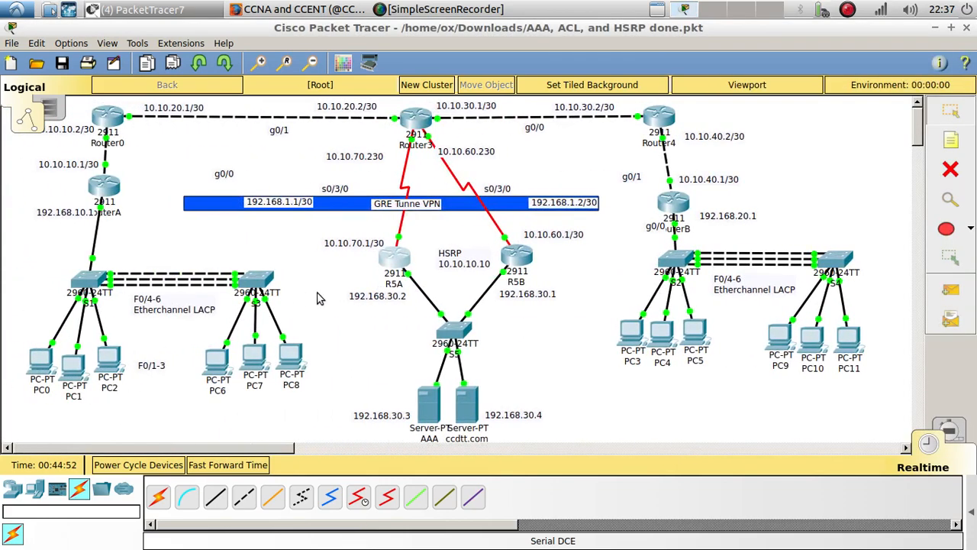
{"action": "left_click", "coordinate": [407, 258]}
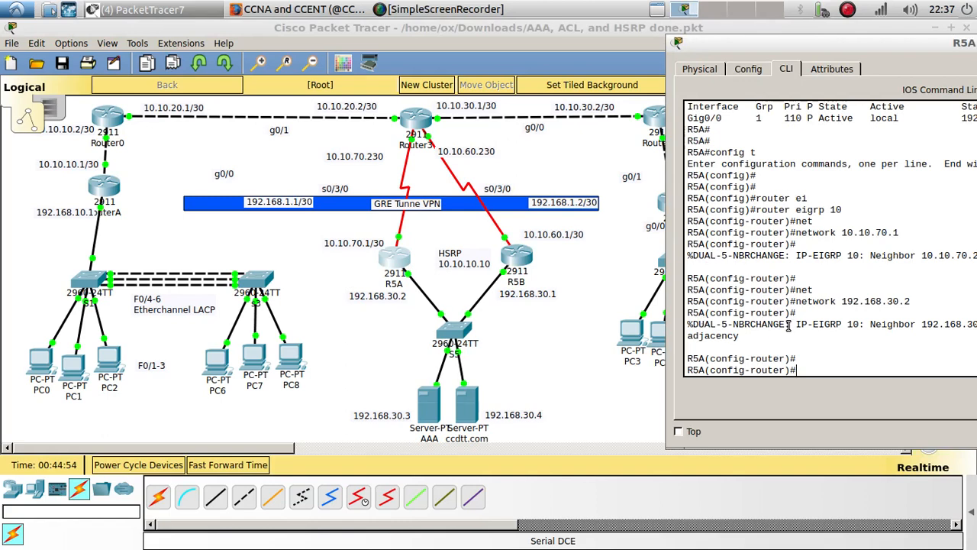
{"action": "left_click_drag", "start_coordinate": [930, 298], "coordinate": [791, 301]}
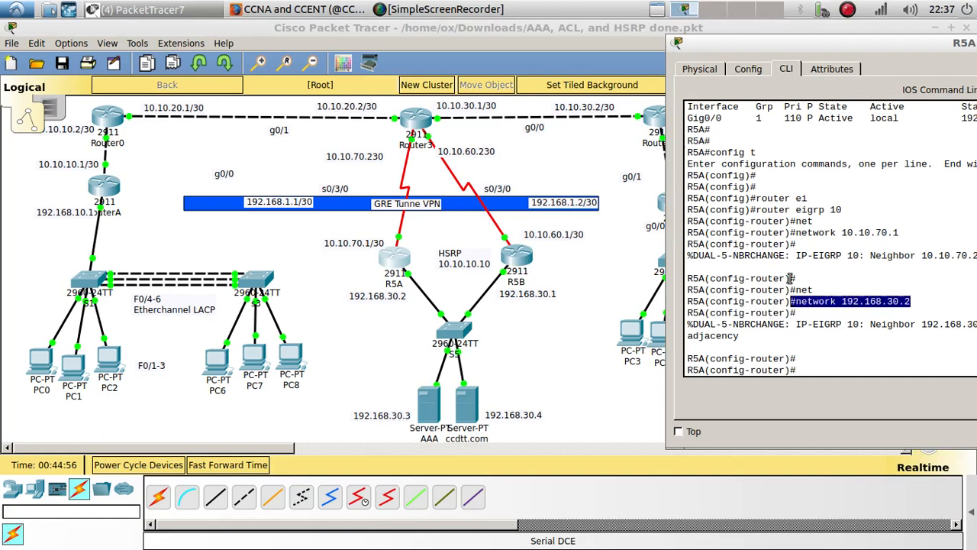
{"action": "left_click_drag", "start_coordinate": [769, 43], "coordinate": [738, 51]}
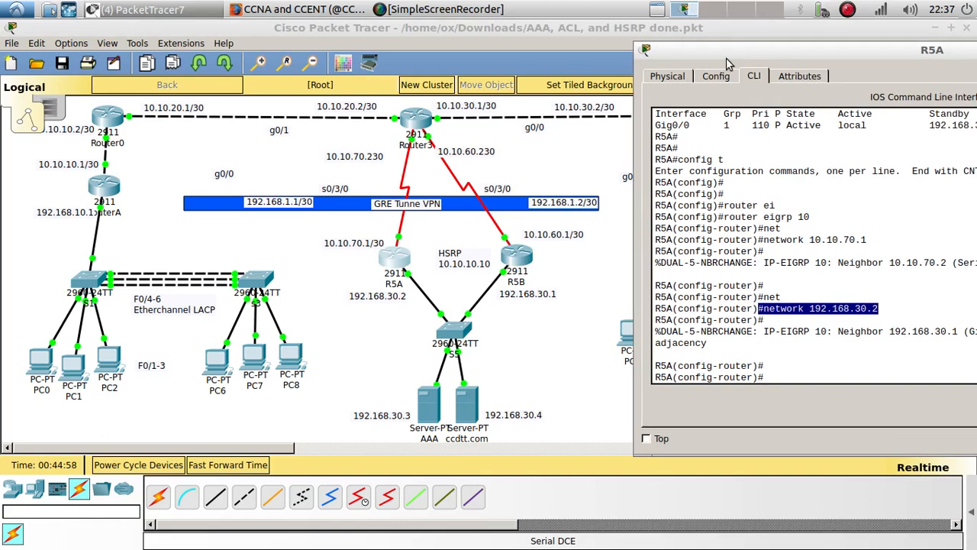
Step: Return to the topology and nudge the HSRP 10.10.10.10 label slightly up and left between R5A and R5B
{"action": "left_click", "coordinate": [188, 161]}
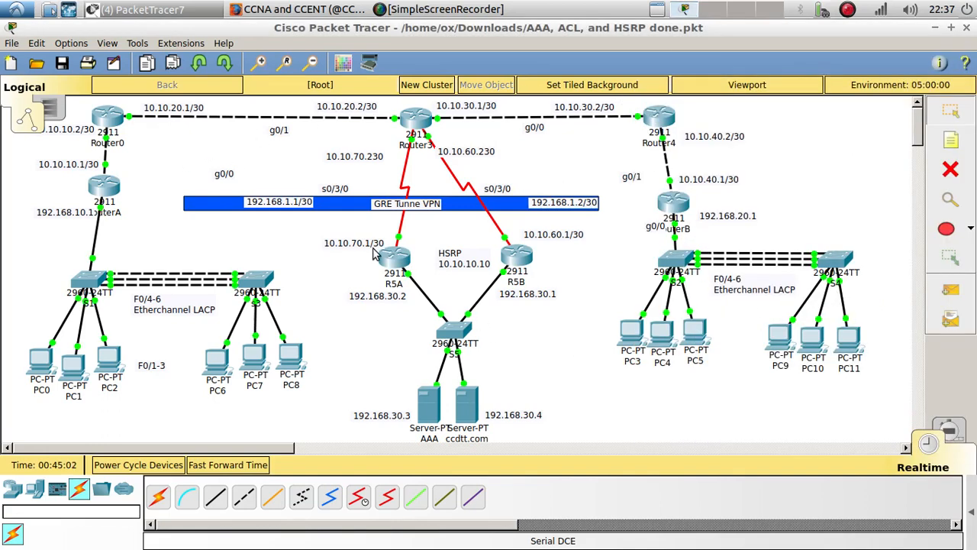
{"action": "left_click_drag", "start_coordinate": [469, 253], "coordinate": [464, 246]}
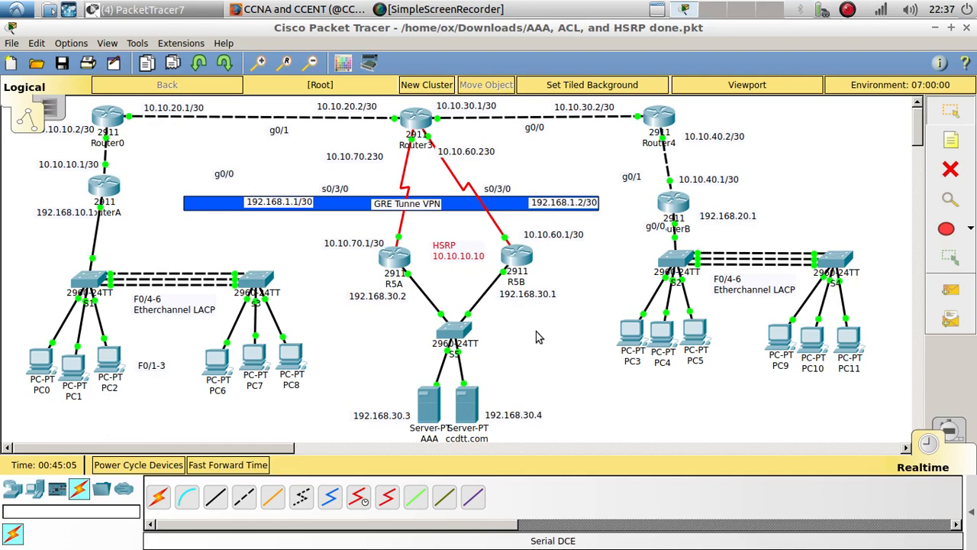
Step: Review R5B's EIGRP network statements and nudge the HSRP 10.10.10.10 label slightly down and left in the topology
{"action": "left_click", "coordinate": [520, 263]}
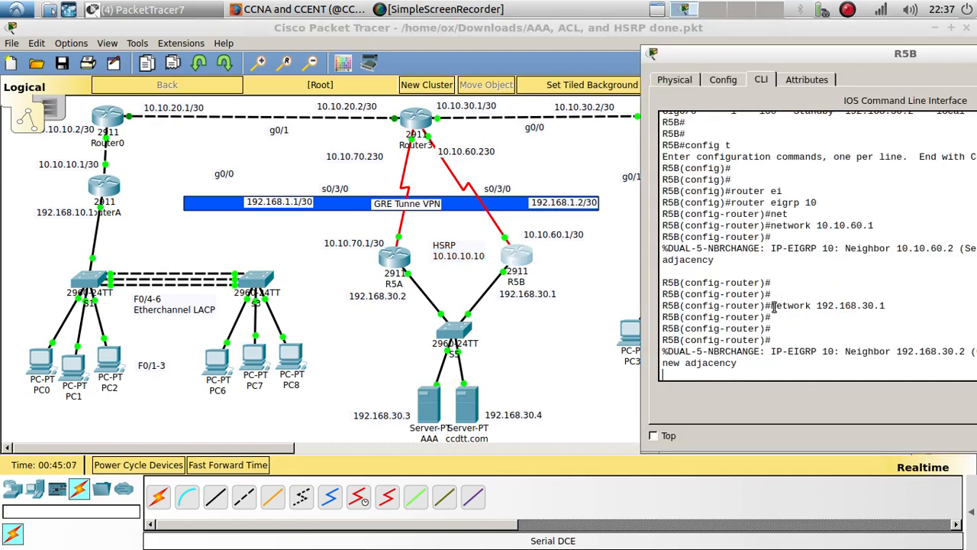
{"action": "left_click", "coordinate": [334, 295]}
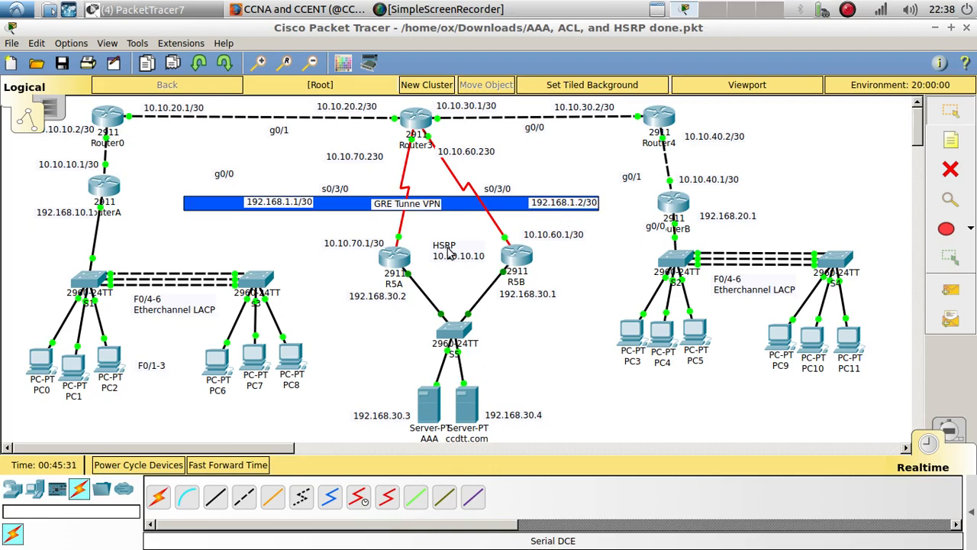
{"action": "left_click_drag", "start_coordinate": [448, 252], "coordinate": [446, 256]}
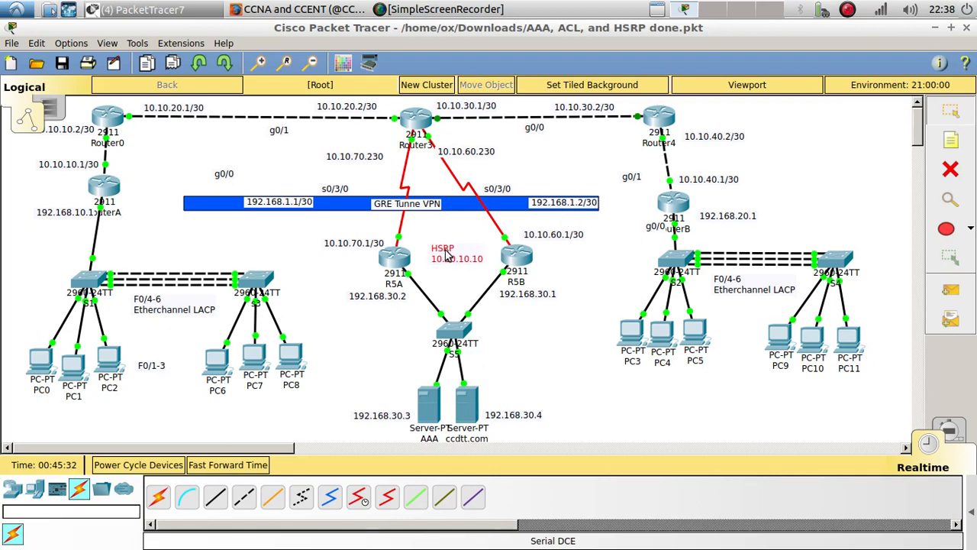
Step: Move the ccdtt.com server slightly up and right in the topology and open its IP configuration
{"action": "mouse_move", "coordinate": [472, 399]}
{"action": "left_mouse_down"}
{"action": "mouse_move", "coordinate": [495, 400]}
{"action": "mouse_move", "coordinate": [480, 395]}
{"action": "left_mouse_up"}
{"action": "left_click", "coordinate": [481, 395]}
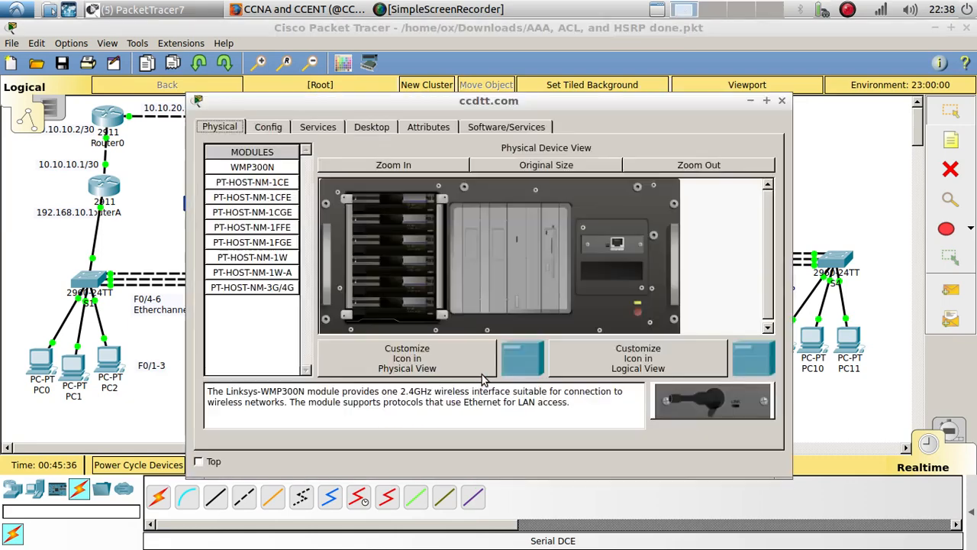
{"action": "left_click_drag", "start_coordinate": [399, 105], "coordinate": [555, 73]}
{"action": "left_click", "coordinate": [749, 113]}
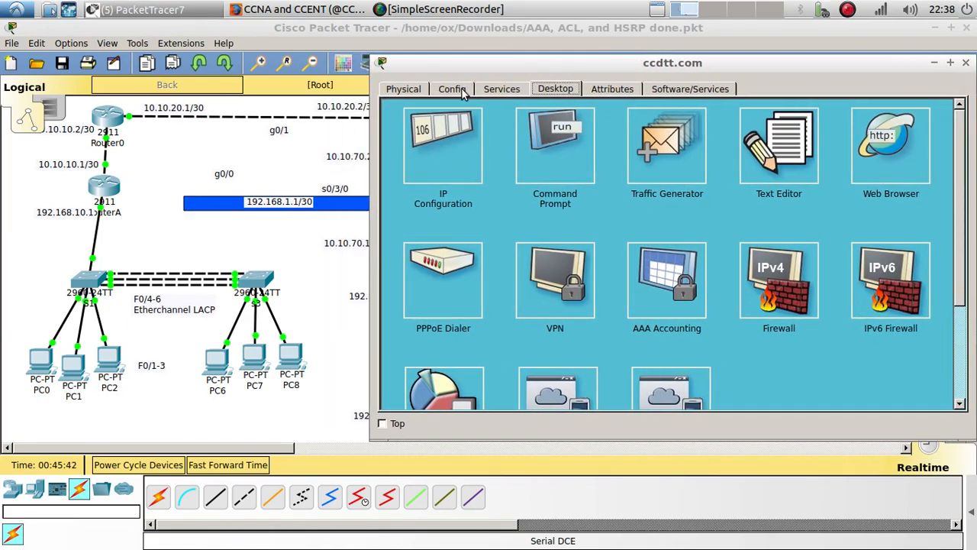
{"action": "left_click", "coordinate": [466, 137]}
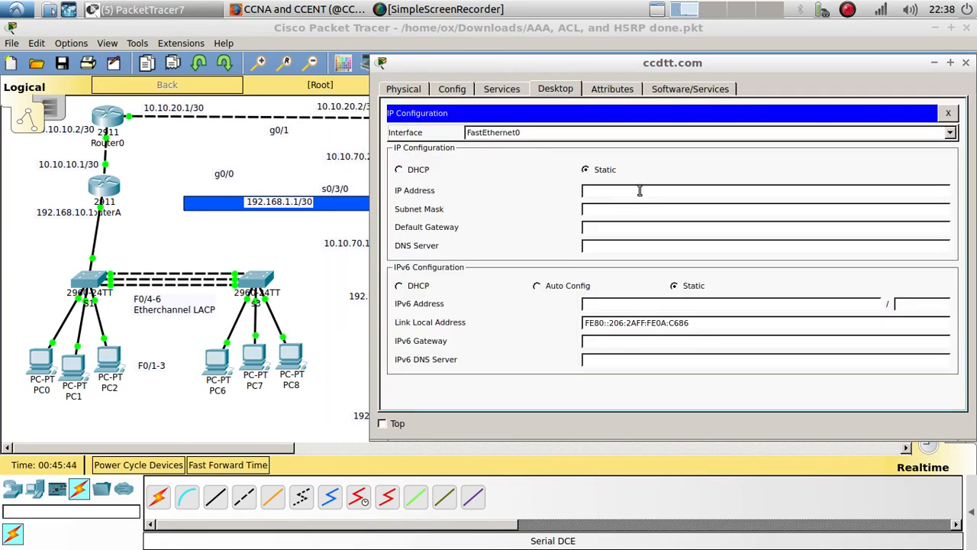
Step: Give ccdtt.com the static IP address 192.168.30.4, subnet mask 255.255.255.0 and default gateway 10.10.10.10, and close its settings
{"action": "left_click", "coordinate": [640, 191]}
{"action": "type", "text": "192.168.30"}
{"action": "left_click_drag", "start_coordinate": [576, 67], "coordinate": [746, 51]}
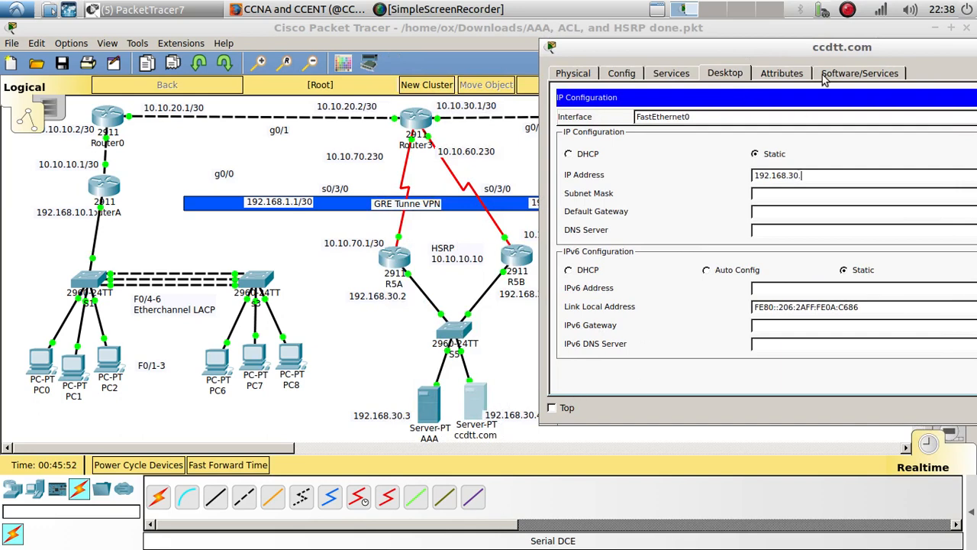
{"action": "key", "text": "Tab"}
{"action": "key", "text": "Tab"}
{"action": "type", "text": "10.10."}
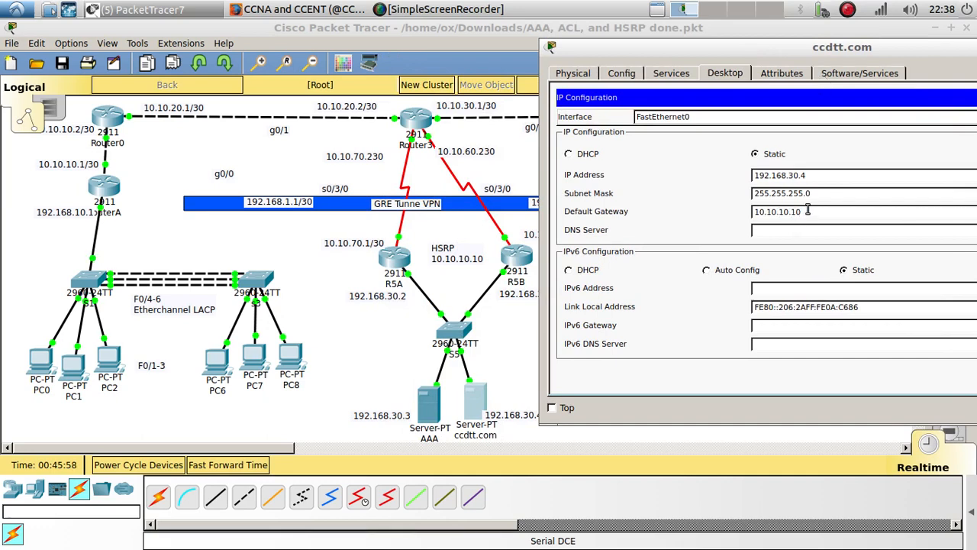
{"action": "left_click_drag", "start_coordinate": [808, 210], "coordinate": [735, 202]}
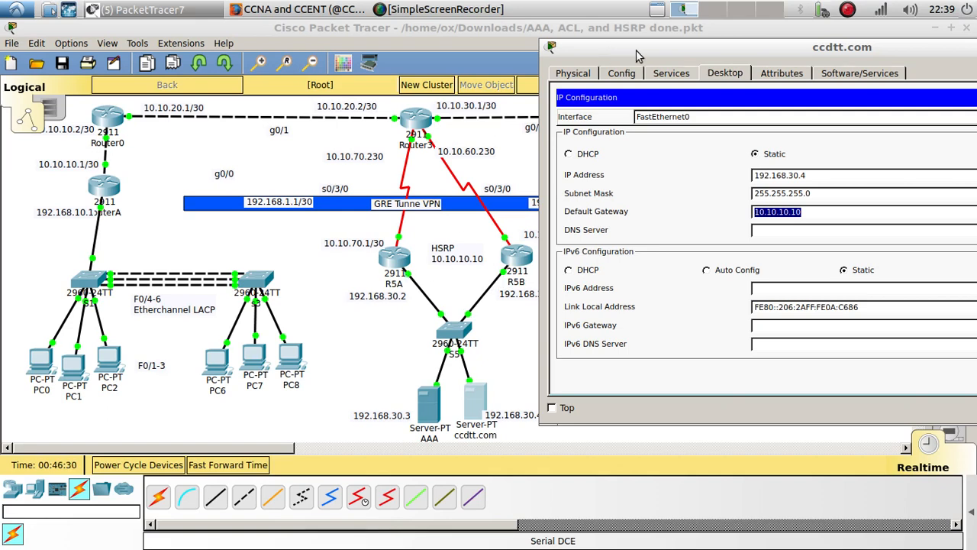
{"action": "left_click_drag", "start_coordinate": [636, 49], "coordinate": [440, 55]}
{"action": "left_click", "coordinate": [924, 121]}
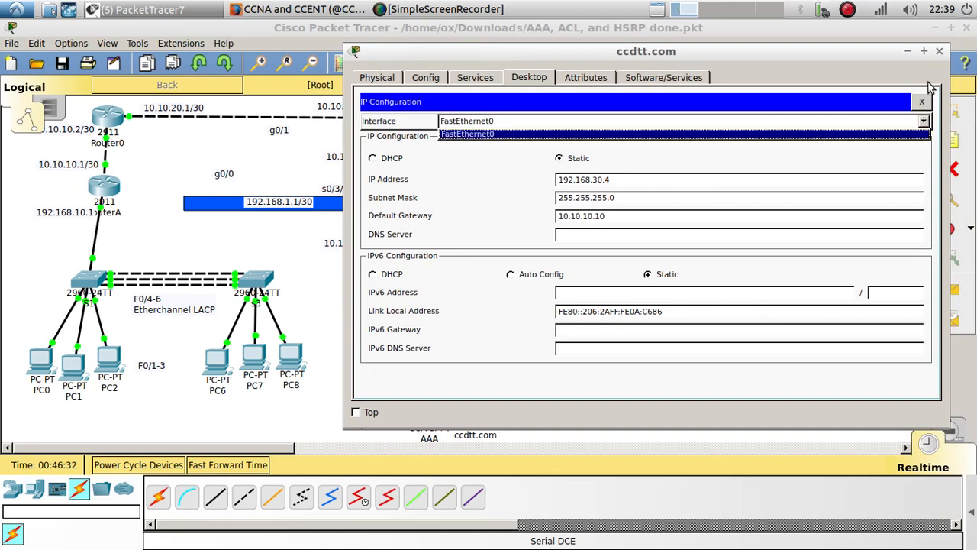
{"action": "left_click", "coordinate": [922, 101]}
{"action": "left_click", "coordinate": [921, 102]}
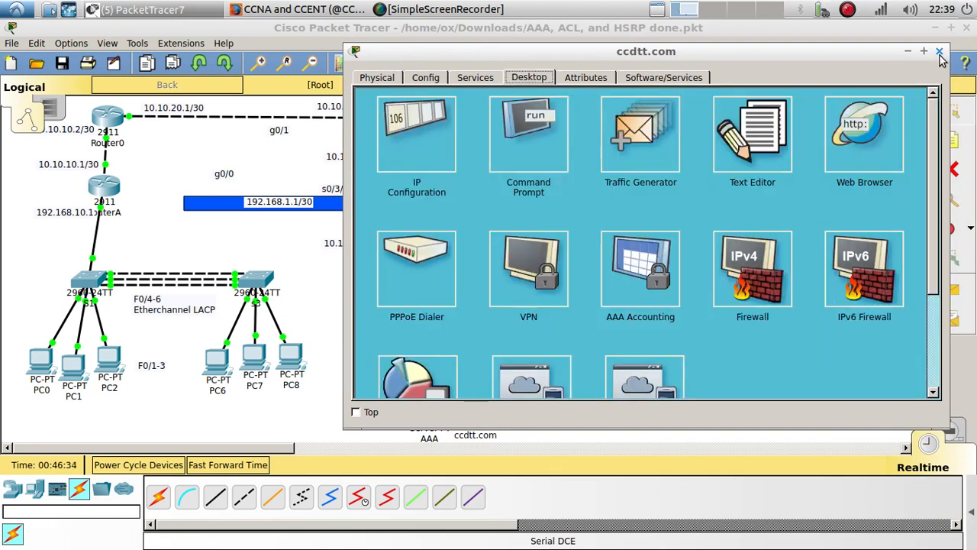
{"action": "left_click", "coordinate": [939, 52]}
Step: Give the AAA server the static IP address 192.168.30.3, subnet mask 255.255.255.0 and default gateway 10.10.10.10
{"action": "left_click", "coordinate": [437, 404]}
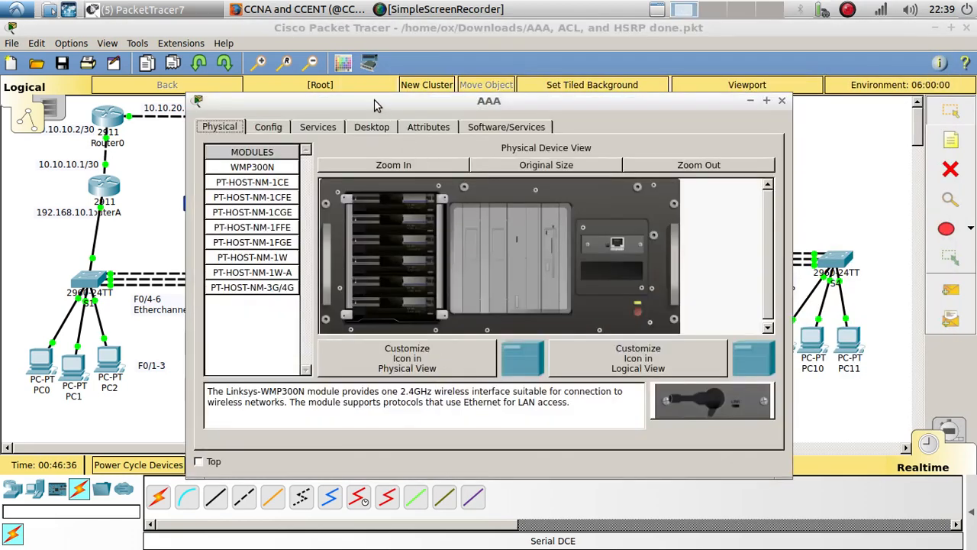
{"action": "left_click_drag", "start_coordinate": [374, 104], "coordinate": [760, 91]}
{"action": "left_click", "coordinate": [704, 115]}
{"action": "left_click", "coordinate": [749, 116]}
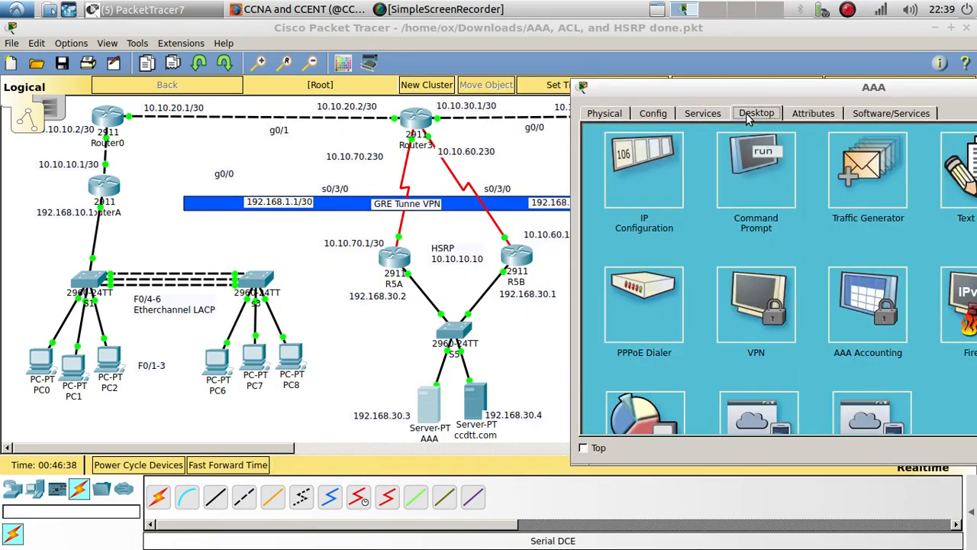
{"action": "left_click", "coordinate": [656, 190]}
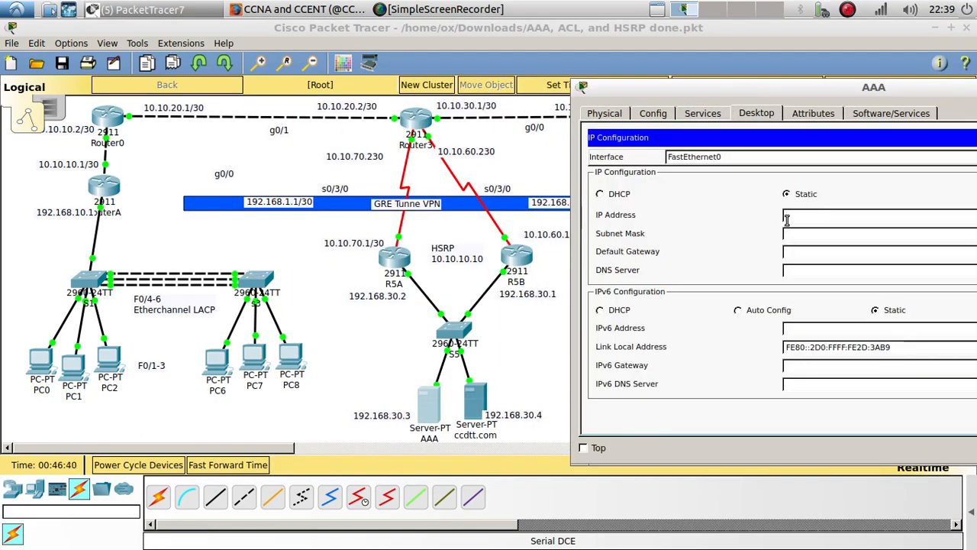
{"action": "left_click", "coordinate": [787, 218]}
{"action": "type", "text": "192.168.30.3"}
{"action": "key", "text": "Tab"}
{"action": "key", "text": "Tab"}
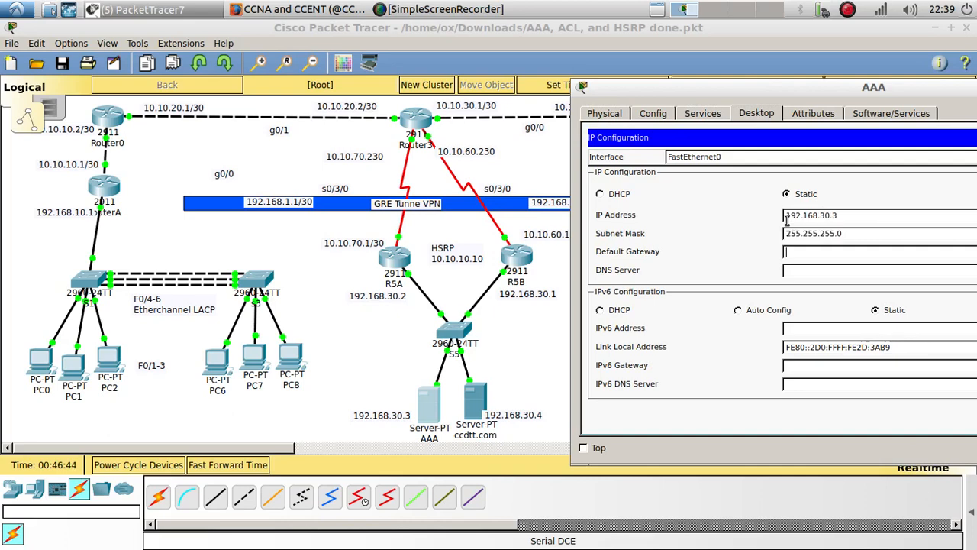
{"action": "type", "text": "10.10.10.0"}
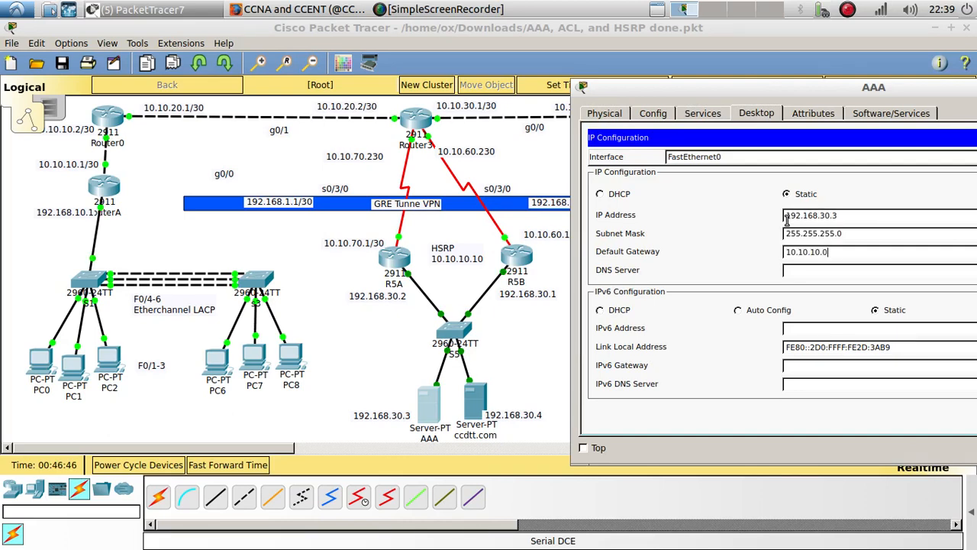
{"action": "type", "text": "0"}
Step: Reopen the AAA server beside the topology and start its command prompt
{"action": "left_click_drag", "start_coordinate": [721, 91], "coordinate": [634, 75]}
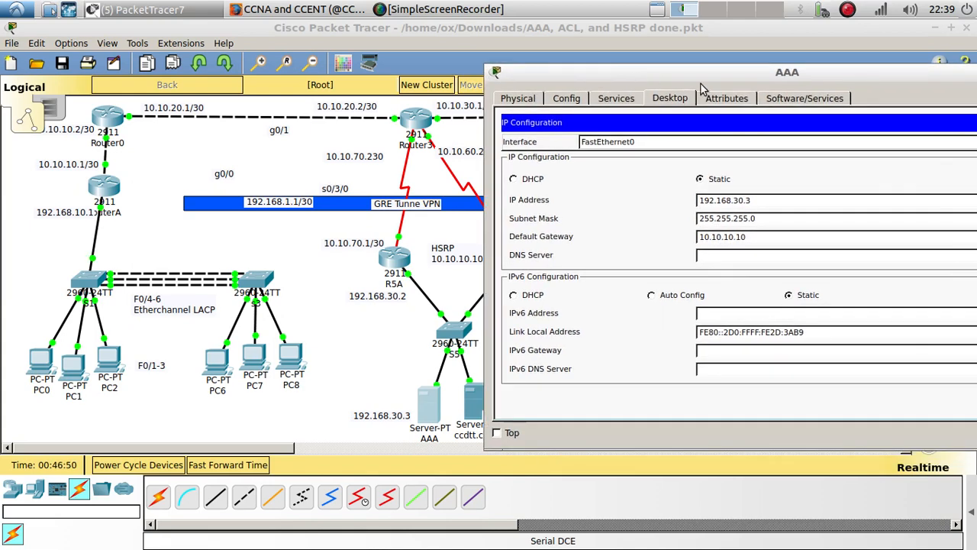
{"action": "left_click", "coordinate": [766, 61]}
{"action": "left_click", "coordinate": [429, 411]}
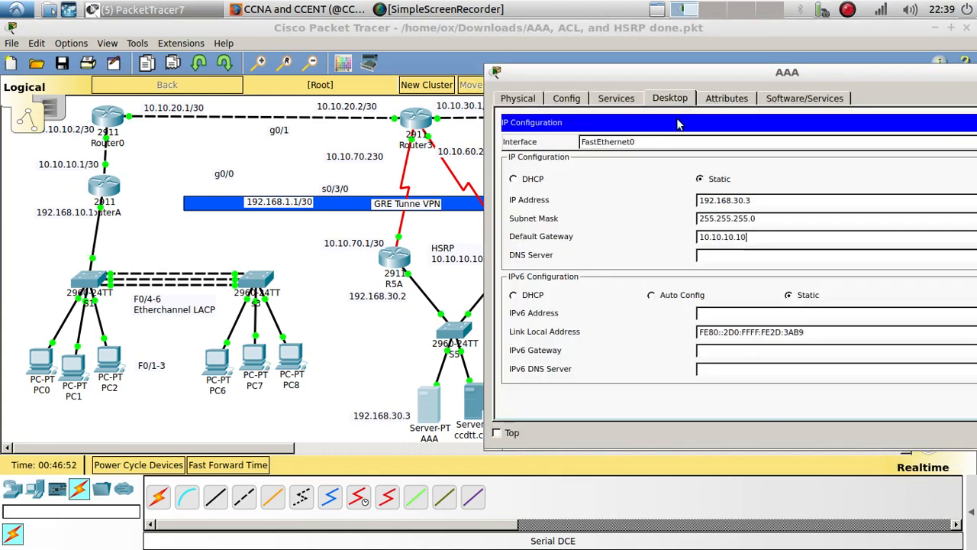
{"action": "left_click", "coordinate": [672, 63]}
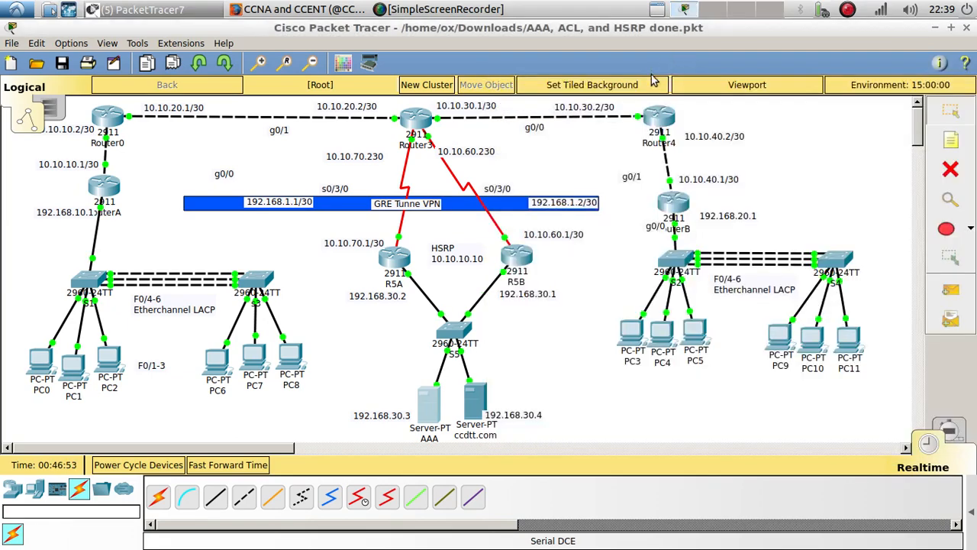
{"action": "left_click", "coordinate": [430, 405]}
{"action": "left_click_drag", "start_coordinate": [679, 80], "coordinate": [677, 61]}
{"action": "left_click", "coordinate": [875, 117]}
{"action": "left_click", "coordinate": [569, 147]}
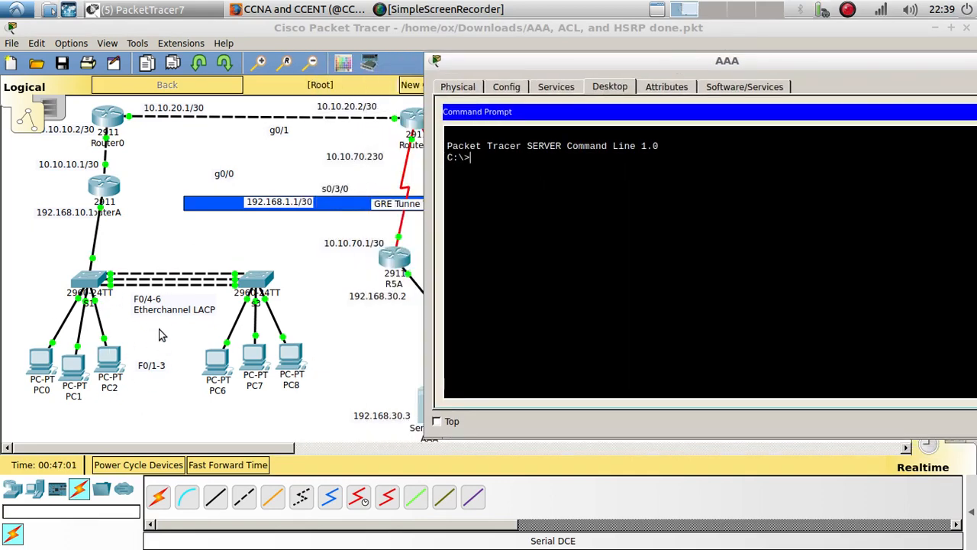
Step: Ping 192.168.10.5 twice from the AAA server
{"action": "type", "text": "ping 192.168.10.5"}
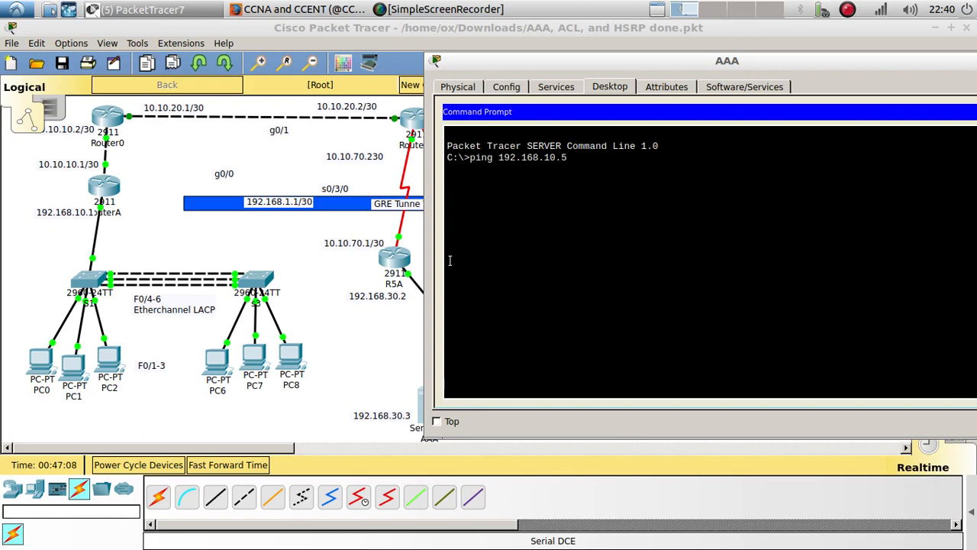
{"action": "key", "text": "Return"}
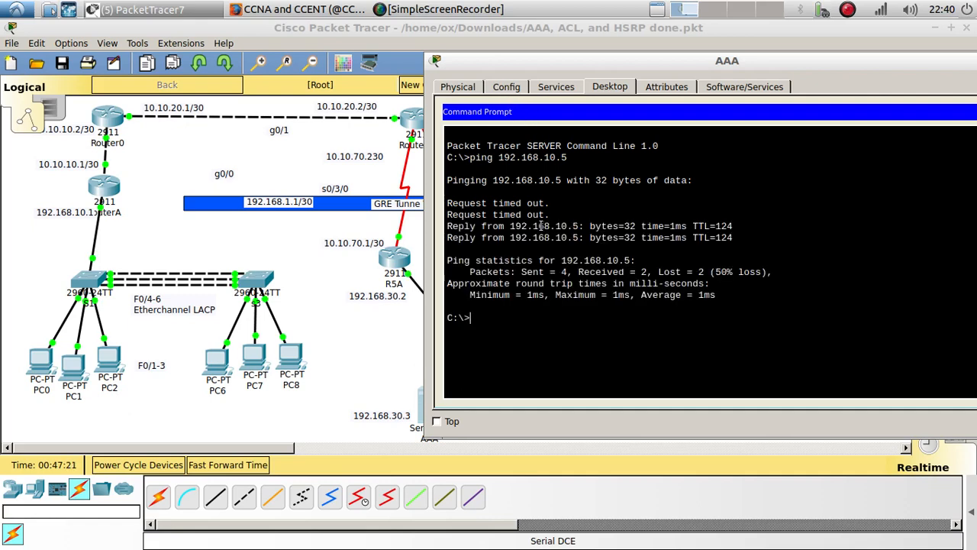
{"action": "key", "text": "Up"}
{"action": "key", "text": "Return"}
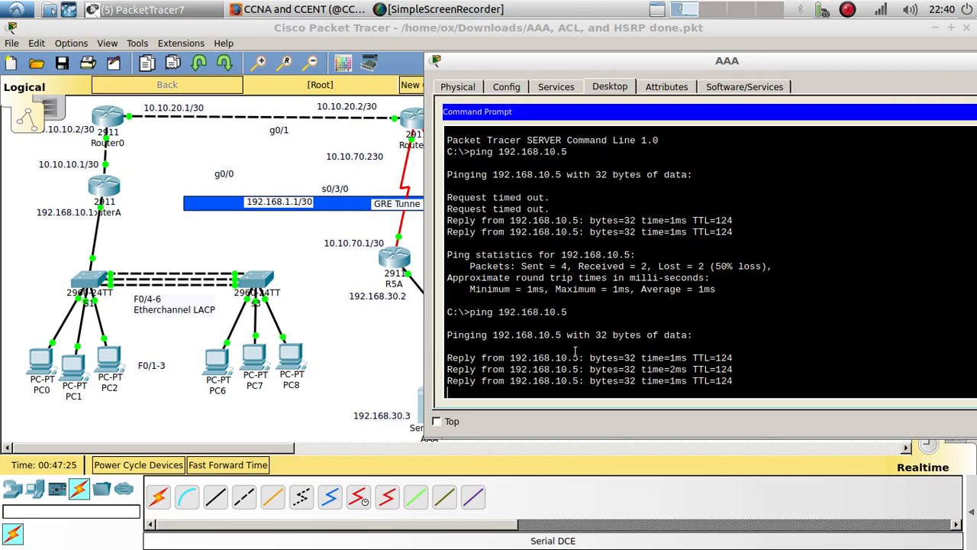
Step: Open the command prompt on the ccdtt.com server and ping 192.168.10.5
{"action": "left_click", "coordinate": [337, 317]}
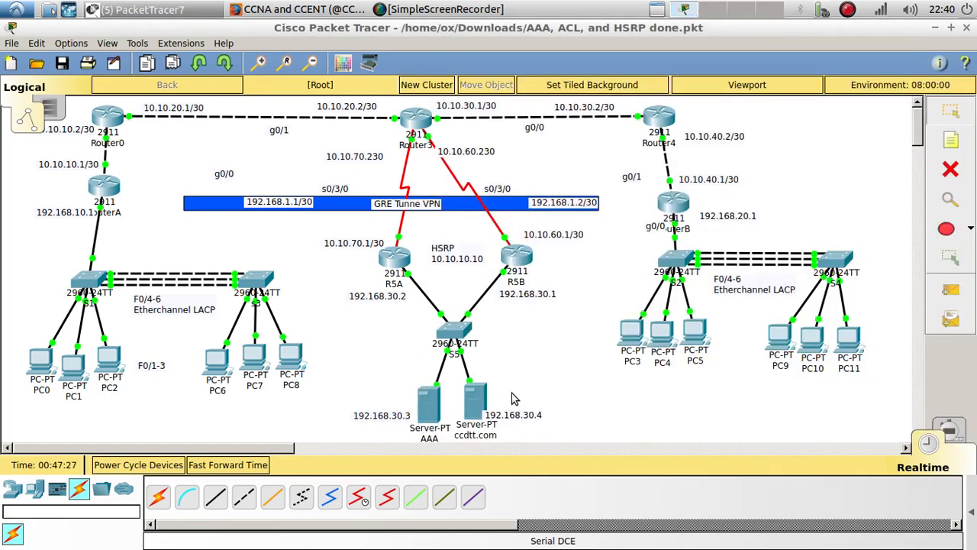
{"action": "left_click", "coordinate": [475, 399]}
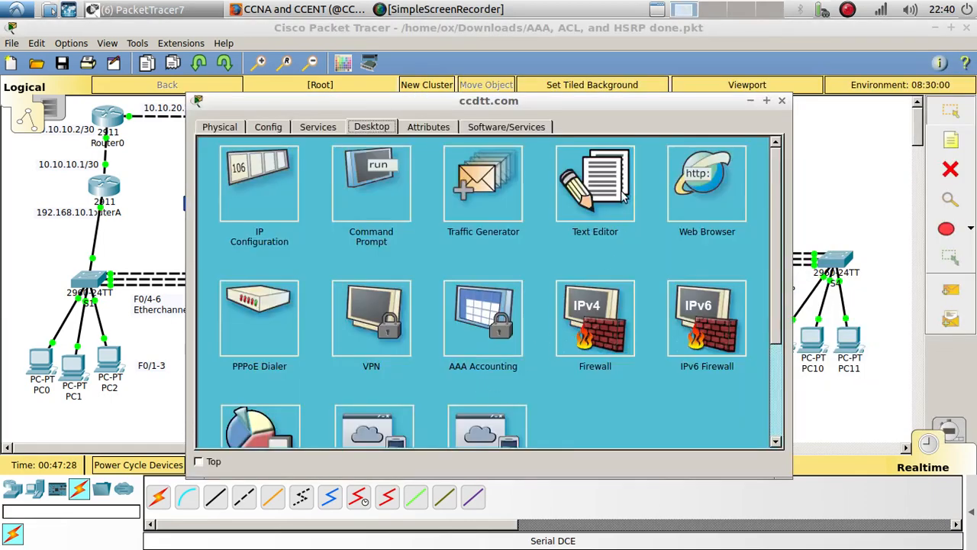
{"action": "left_click", "coordinate": [345, 187]}
{"action": "type", "text": "ping"}
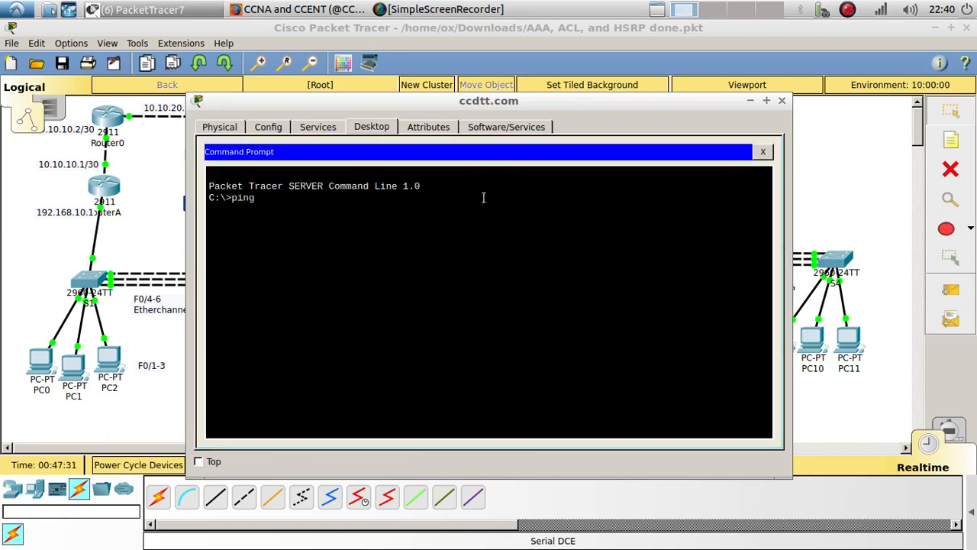
{"action": "type", "text": " 192.168.10.5"}
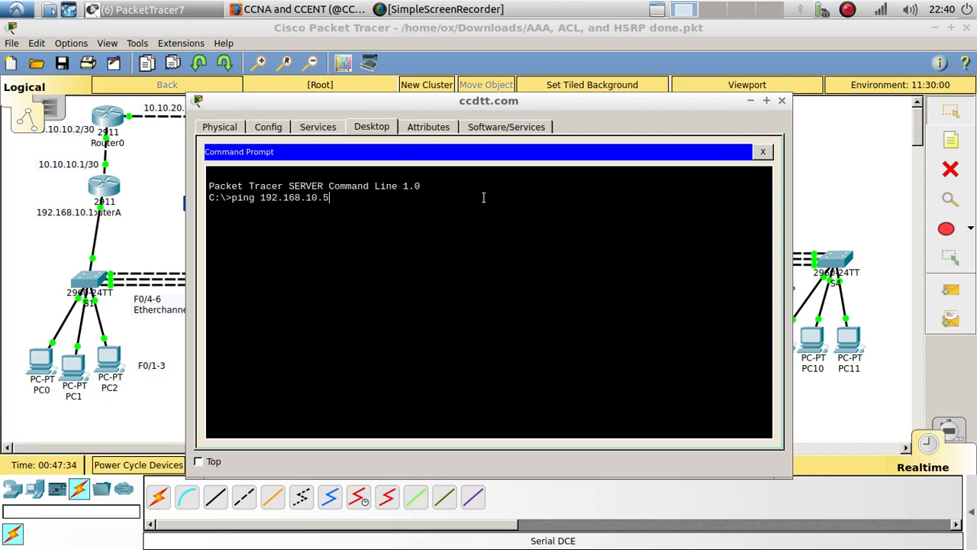
{"action": "key", "text": "Return"}
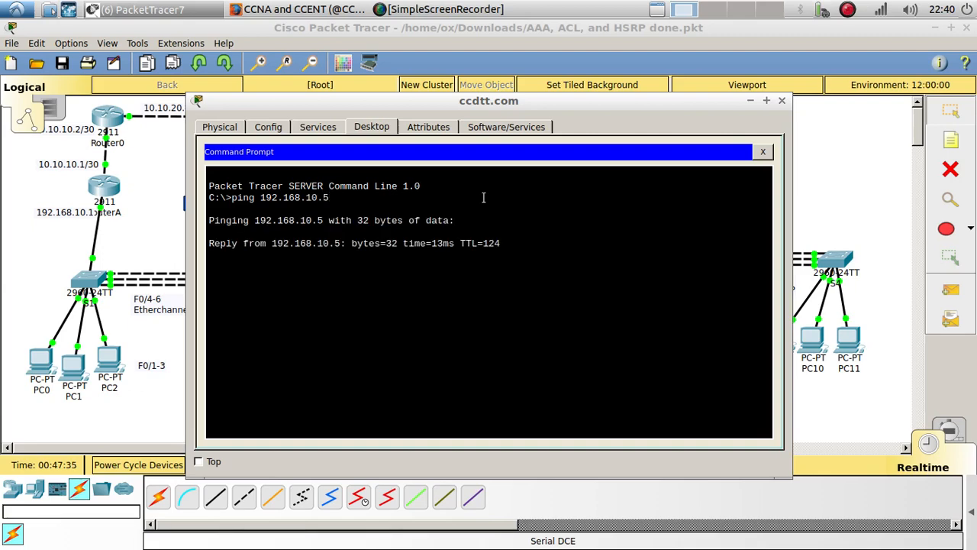
Step: Repeat the ping to 192.168.10.5 from ccdtt.com and highlight its reply lines alongside the topology
{"action": "left_click_drag", "start_coordinate": [439, 101], "coordinate": [776, 50]}
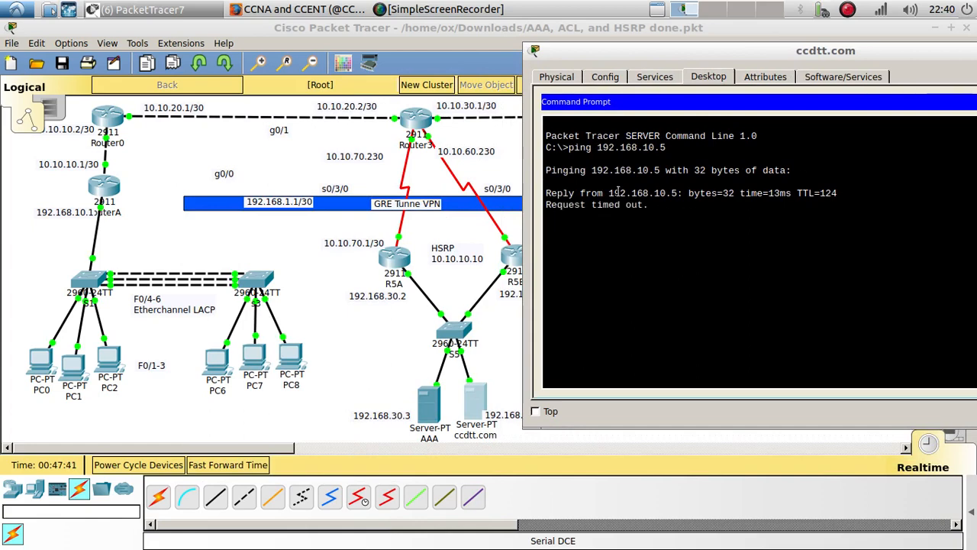
{"action": "left_click_drag", "start_coordinate": [649, 204], "coordinate": [525, 183]}
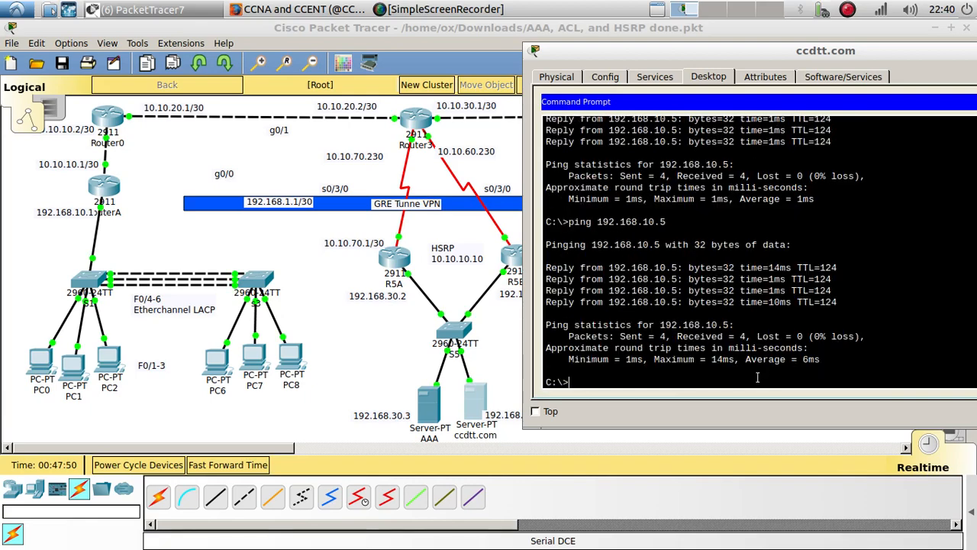
{"action": "left_click_drag", "start_coordinate": [838, 306], "coordinate": [539, 273]}
{"action": "left_click_drag", "start_coordinate": [697, 62], "coordinate": [730, 46]}
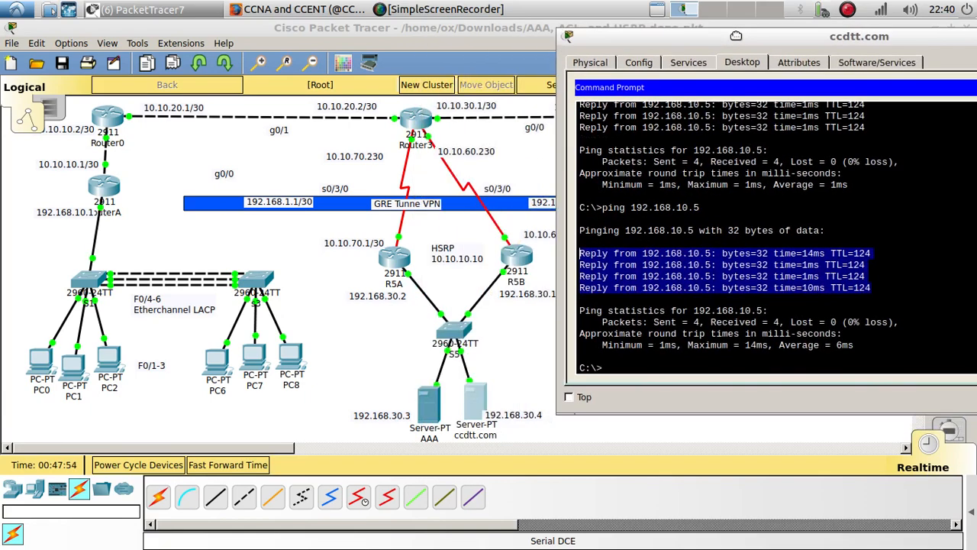
Step: Trace the route to 192.168.10.5 from the ccdtt.com server and highlight the first hop's address
{"action": "left_click", "coordinate": [698, 367]}
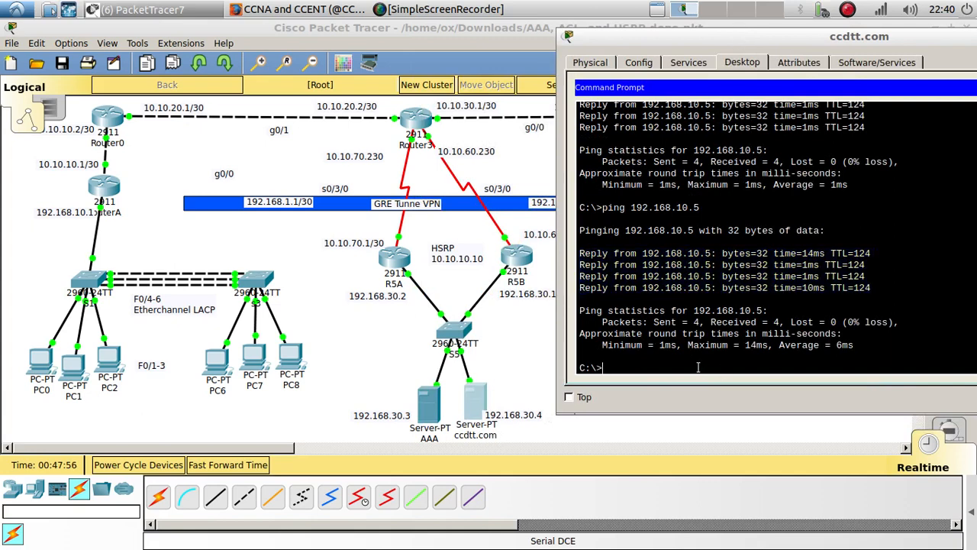
{"action": "type", "text": "tracert 1"}
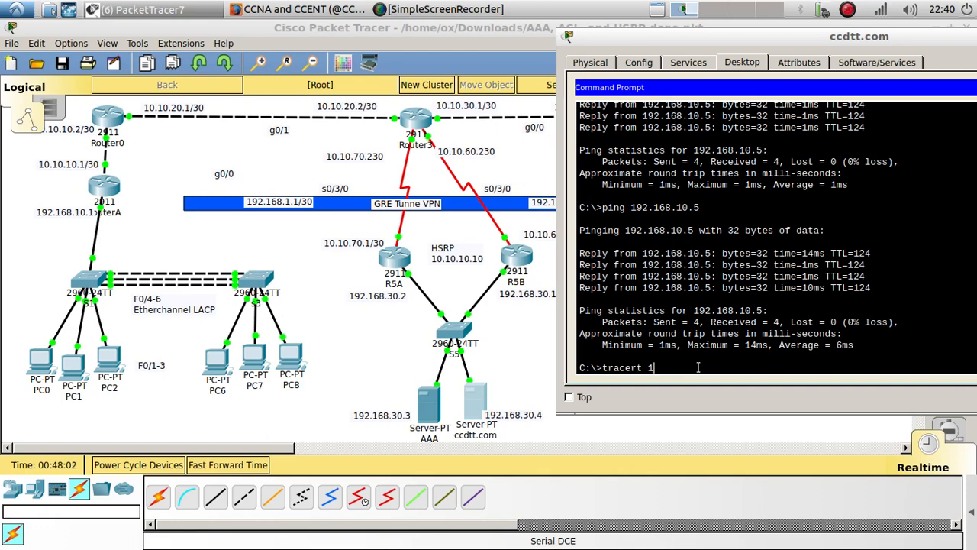
{"action": "type", "text": "92.168."}
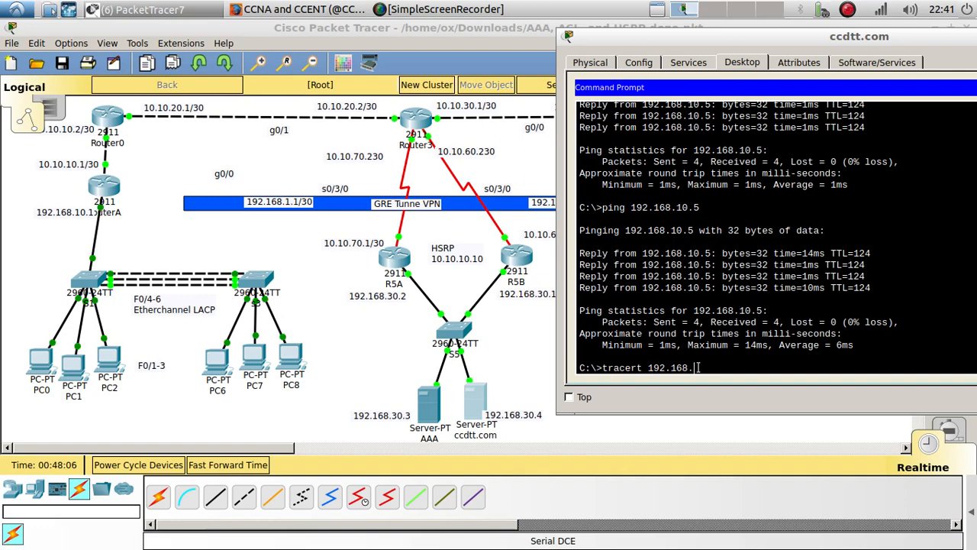
{"action": "type", "text": "10.2"}
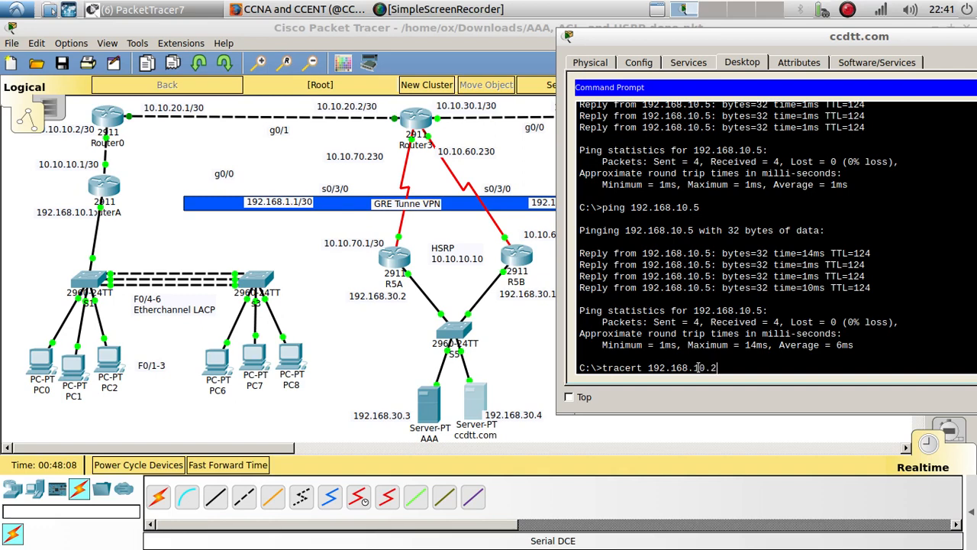
{"action": "key", "text": "BackSpace"}
{"action": "type", "text": "5"}
{"action": "key", "text": "Return"}
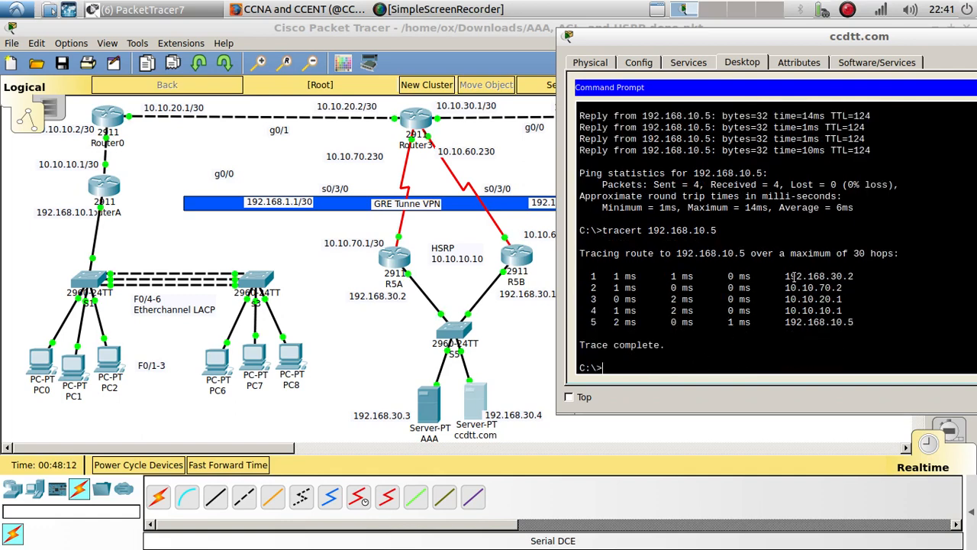
{"action": "left_click_drag", "start_coordinate": [787, 276], "coordinate": [855, 274]}
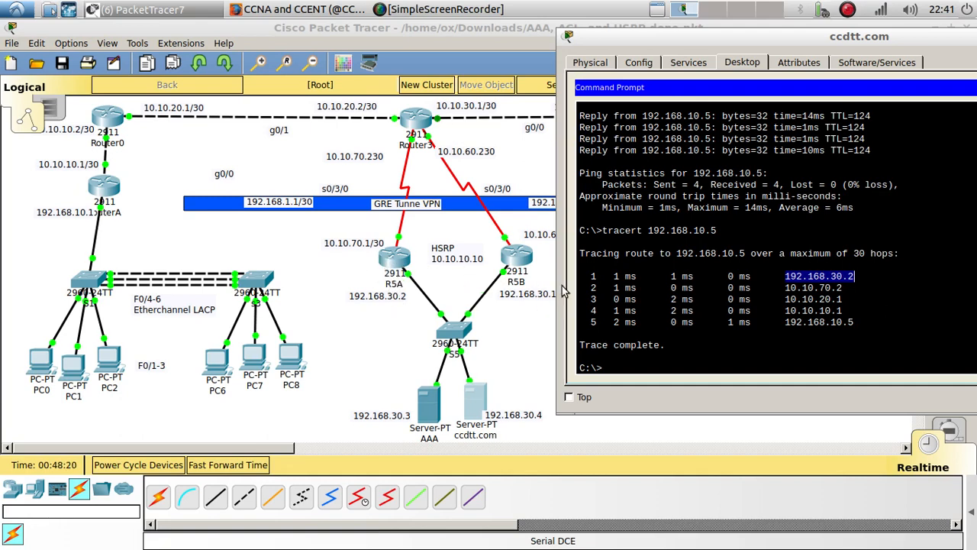
Step: Repeat the trace to 192.168.10.5 two more times and highlight the first hop in the latest output
{"action": "left_click", "coordinate": [645, 369]}
{"action": "key", "text": "Up"}
{"action": "key", "text": "Return"}
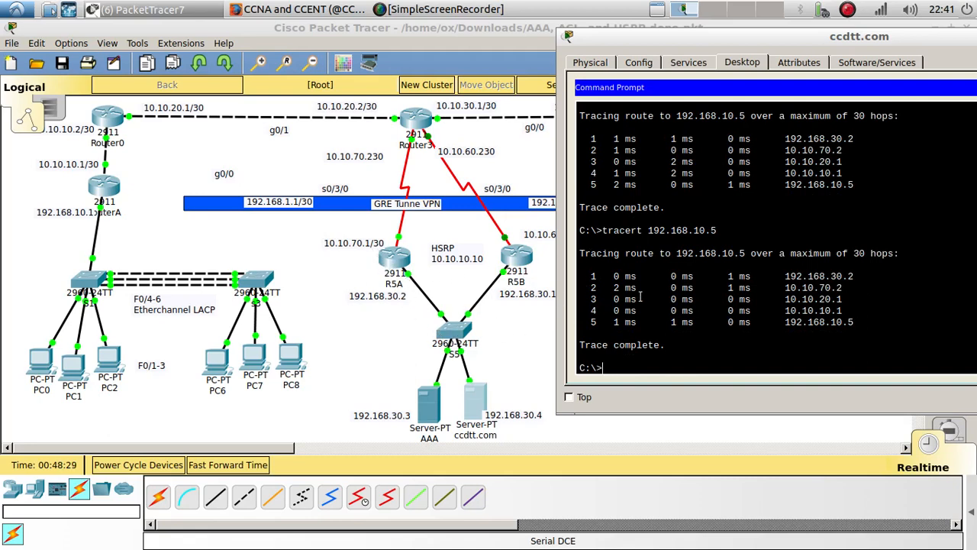
{"action": "key", "text": "Up"}
{"action": "key", "text": "Return"}
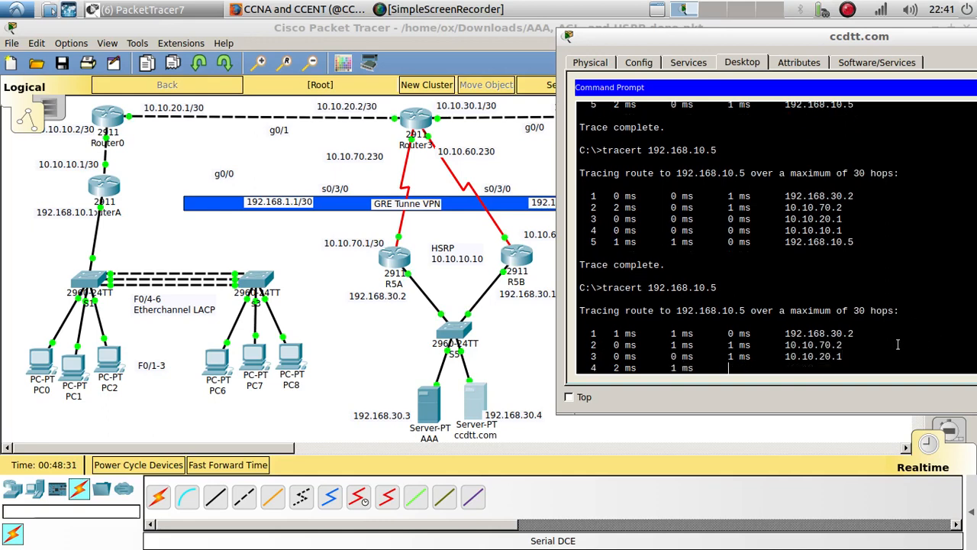
{"action": "left_click_drag", "start_coordinate": [859, 276], "coordinate": [786, 276]}
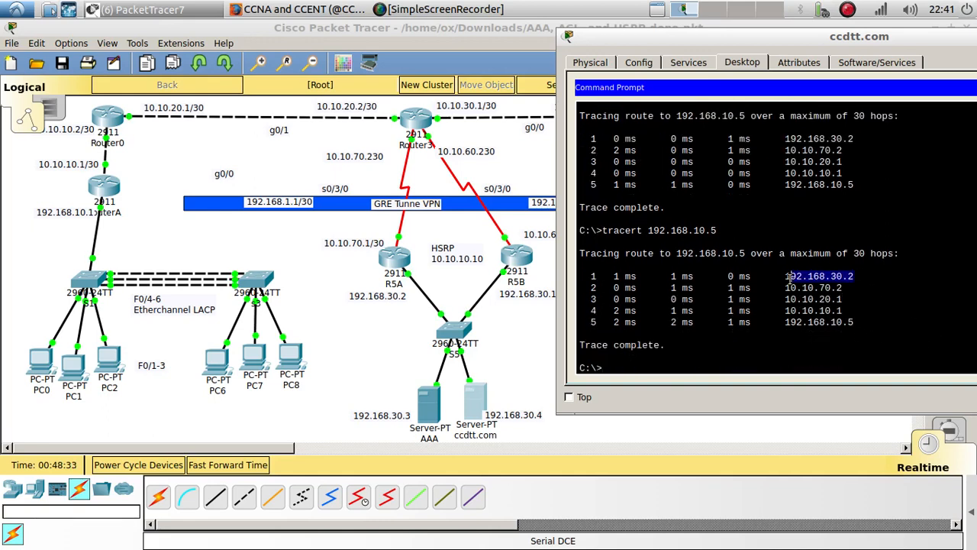
Step: Shut down interface g0/0 on router R5A from its command line
{"action": "left_click", "coordinate": [394, 264]}
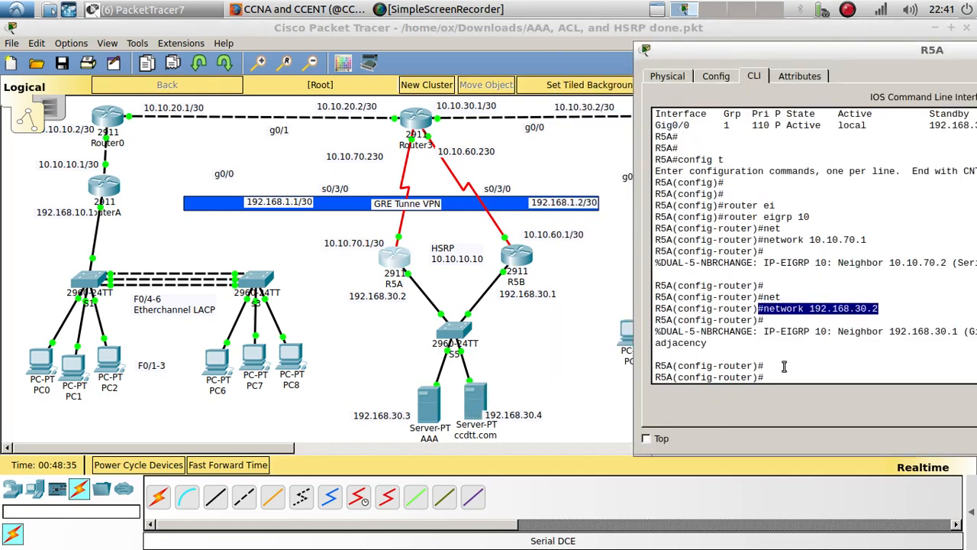
{"action": "left_click", "coordinate": [784, 367]}
{"action": "type", "text": "int"}
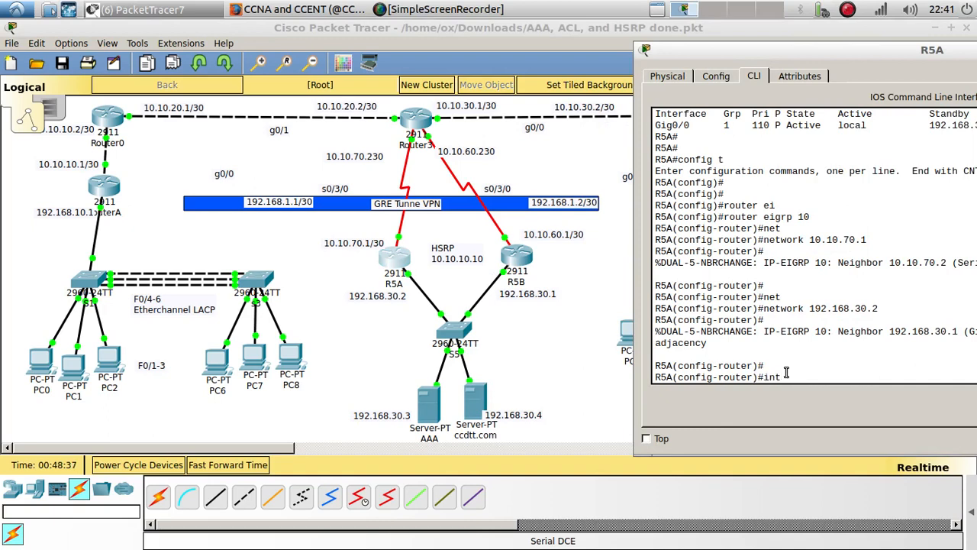
{"action": "type", "text": " g0/0"}
{"action": "key", "text": "Return"}
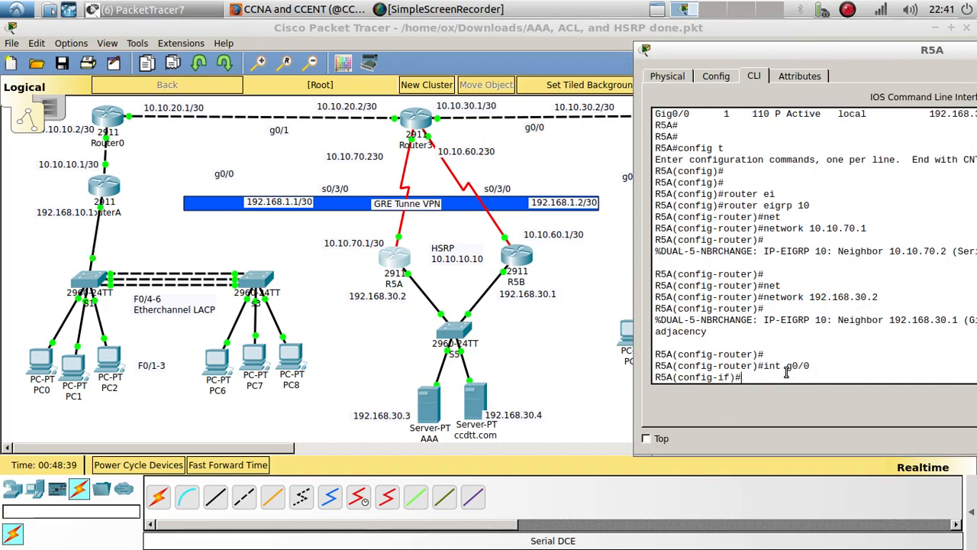
{"action": "type", "text": "shu"}
{"action": "key", "text": "Tab"}
{"action": "key", "text": "Return"}
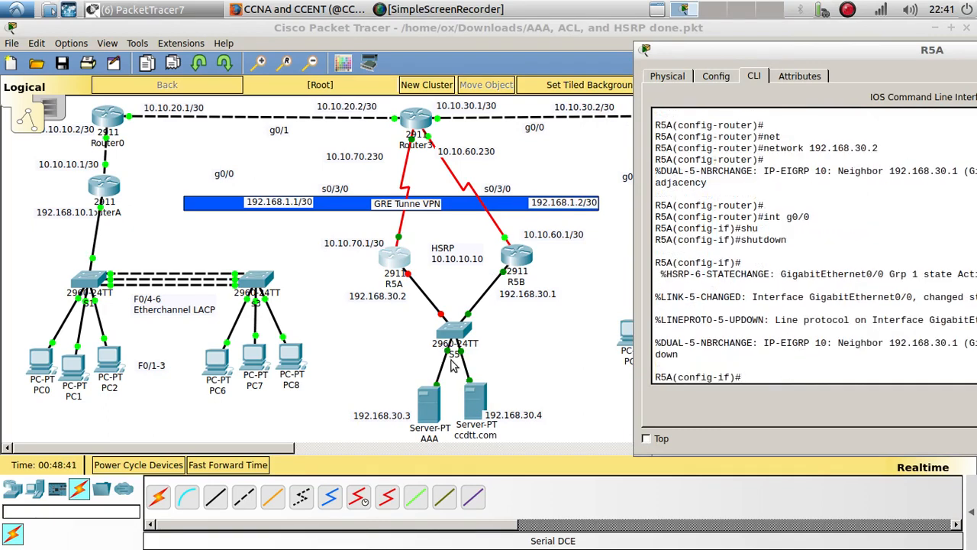
Step: With R5A's g0/0 down, trace the route to 192.168.10.5 from ccdtt.com and highlight the first hop
{"action": "left_click", "coordinate": [478, 400]}
{"action": "key", "text": "Up"}
{"action": "key", "text": "Return"}
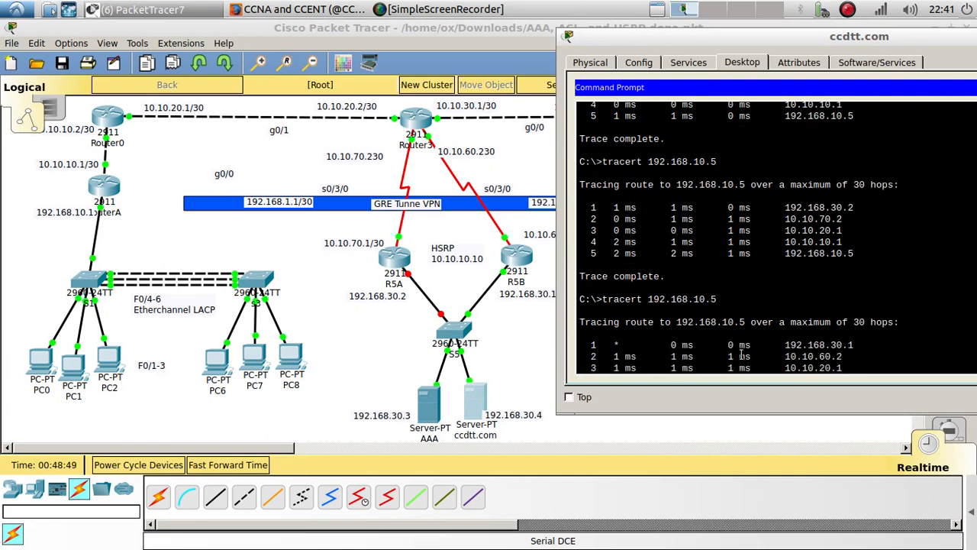
{"action": "left_click_drag", "start_coordinate": [786, 275], "coordinate": [856, 274]}
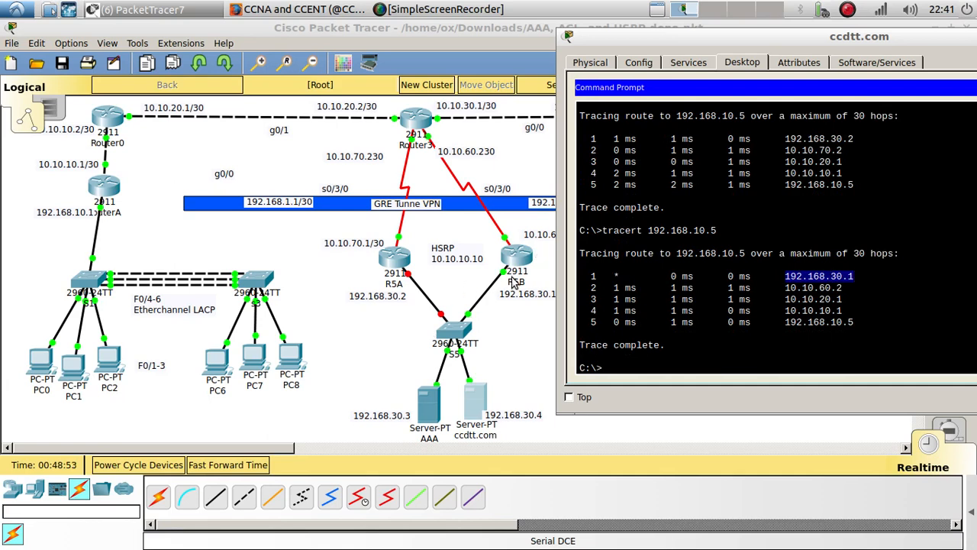
Step: Shift the ccdtt.com window off the R5B labels, rerun the trace to 192.168.10.5 and highlight its first-hop line
{"action": "left_click_drag", "start_coordinate": [667, 45], "coordinate": [686, 55]}
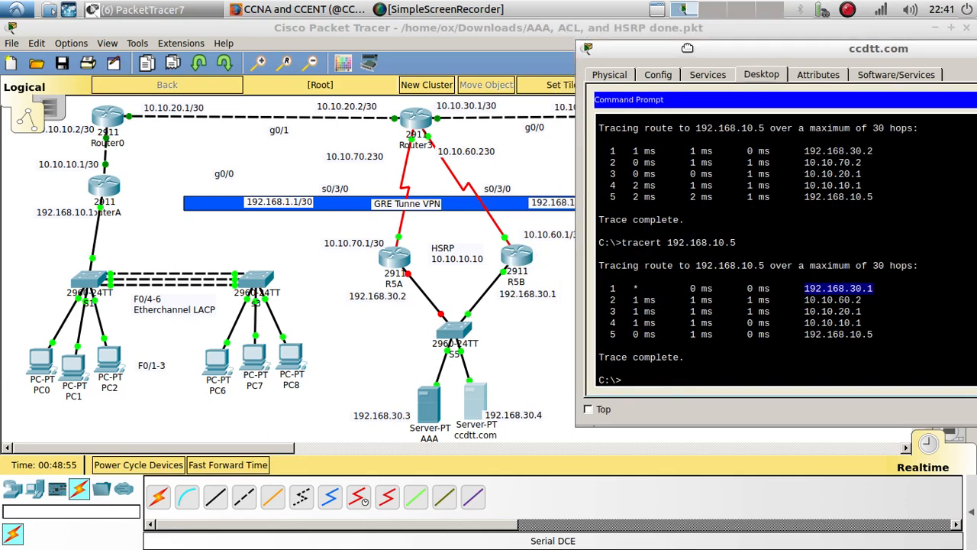
{"action": "key", "text": "Up"}
{"action": "key", "text": "Return"}
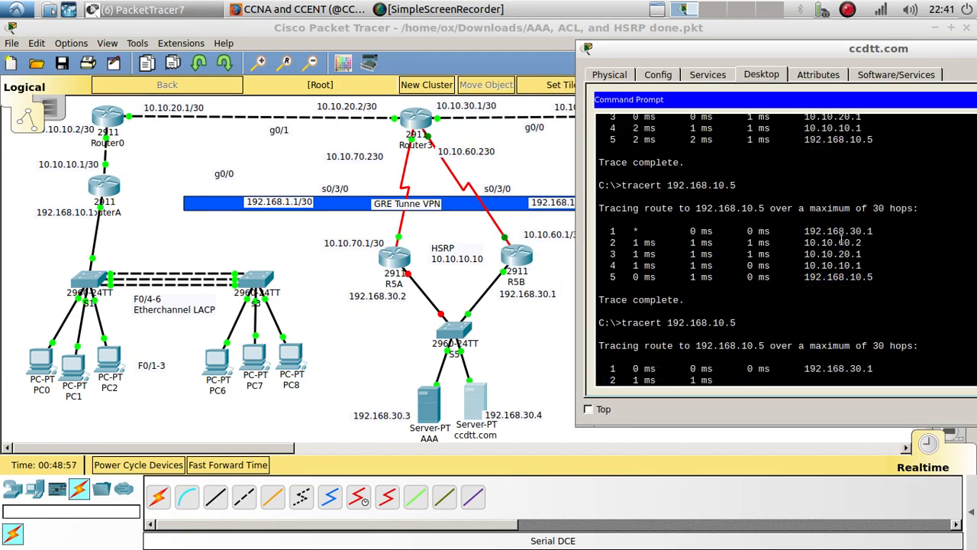
{"action": "mouse_move", "coordinate": [884, 291]}
{"action": "left_mouse_down"}
{"action": "mouse_move", "coordinate": [852, 301]}
{"action": "mouse_move", "coordinate": [807, 283]}
{"action": "left_mouse_up"}
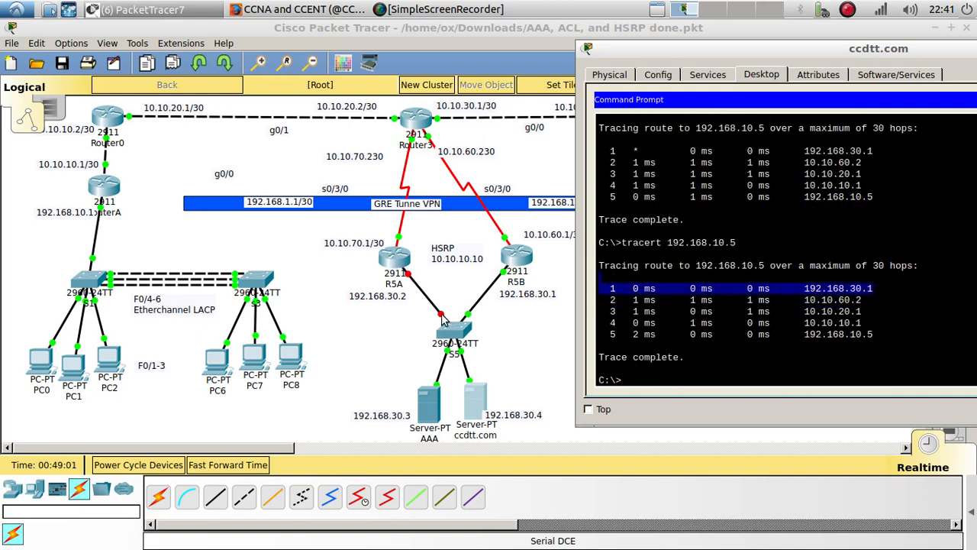
Step: Open R5B's command line and examine the HSRP state-change message for GigabitEthernet0/0
{"action": "left_click", "coordinate": [517, 258]}
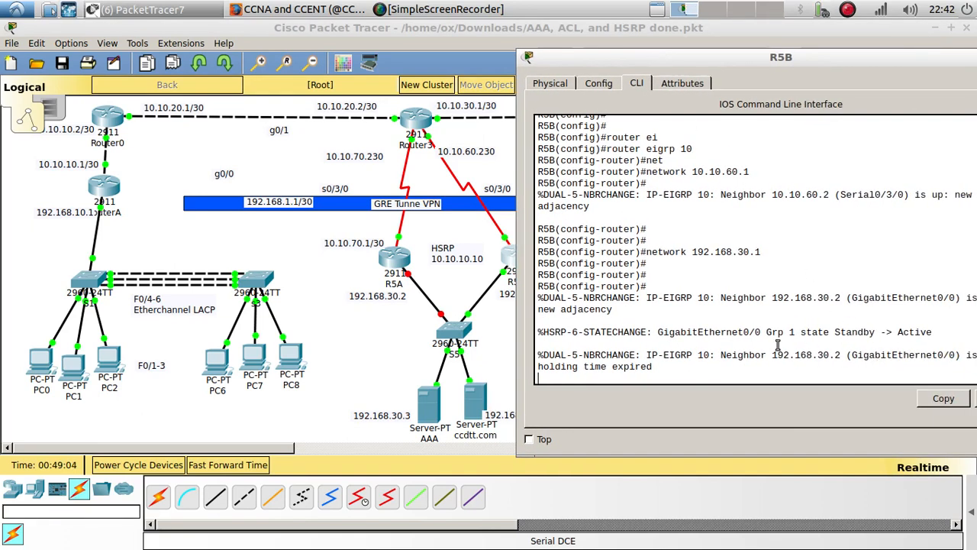
{"action": "double_click", "coordinate": [920, 333]}
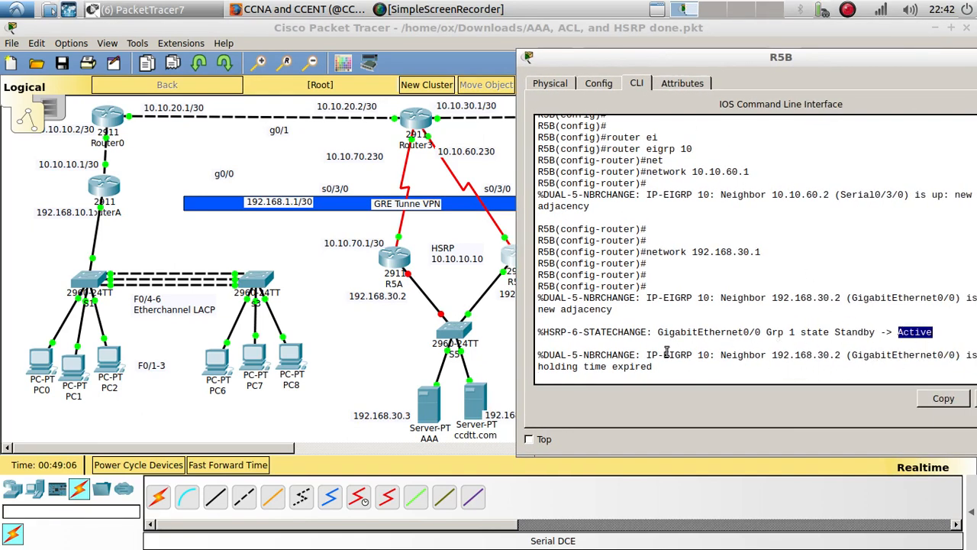
{"action": "double_click", "coordinate": [551, 333]}
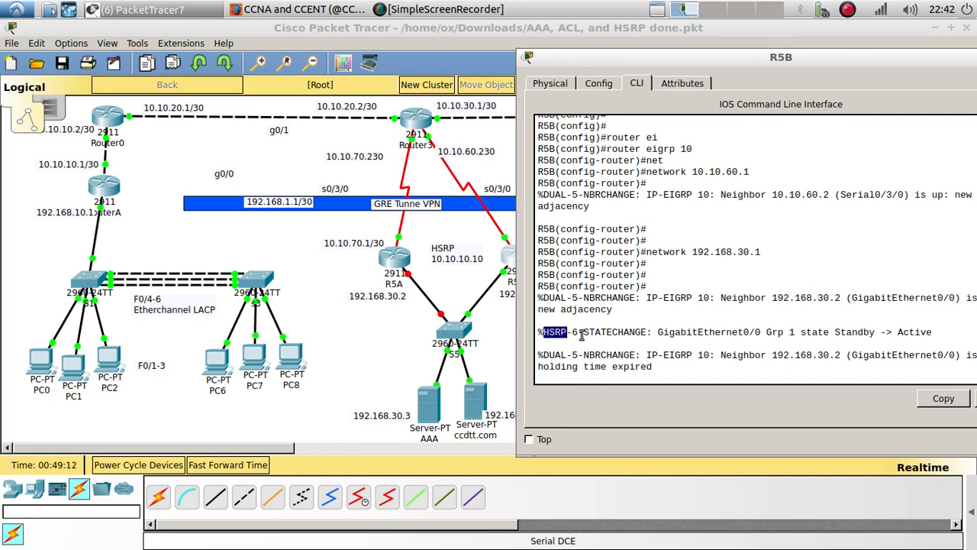
Step: Re-enable interface g0/0 on R5A with no shutdown and fast-forward the simulation time twice
{"action": "left_click", "coordinate": [393, 269]}
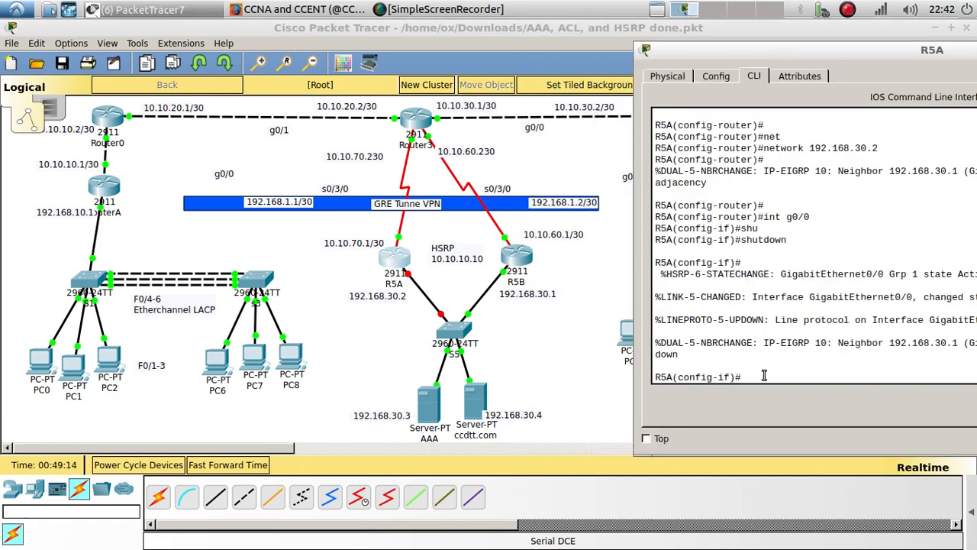
{"action": "type", "text": "no shu"}
{"action": "key", "text": "Tab"}
{"action": "key", "text": "Return"}
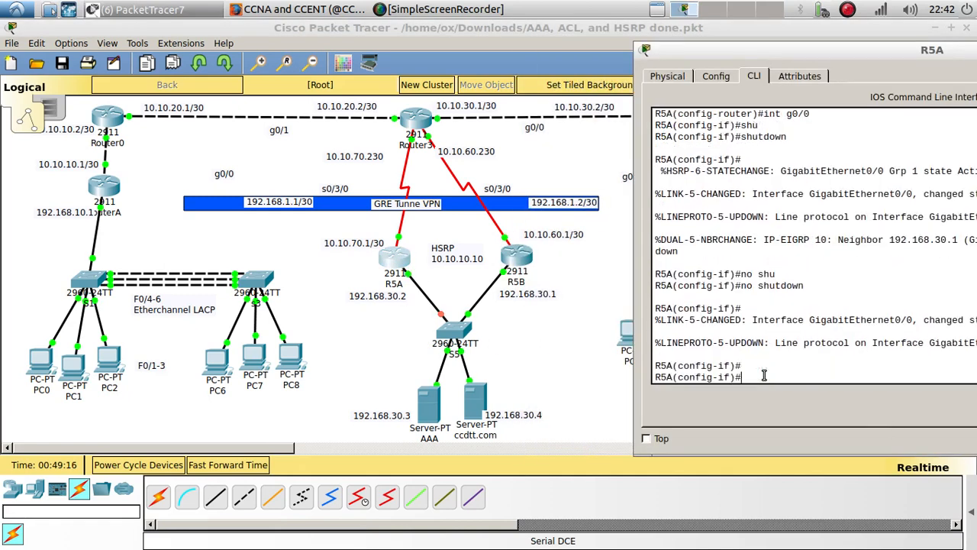
{"action": "key", "text": "Return"}
{"action": "key", "text": "Return"}
{"action": "left_click", "coordinate": [212, 466]}
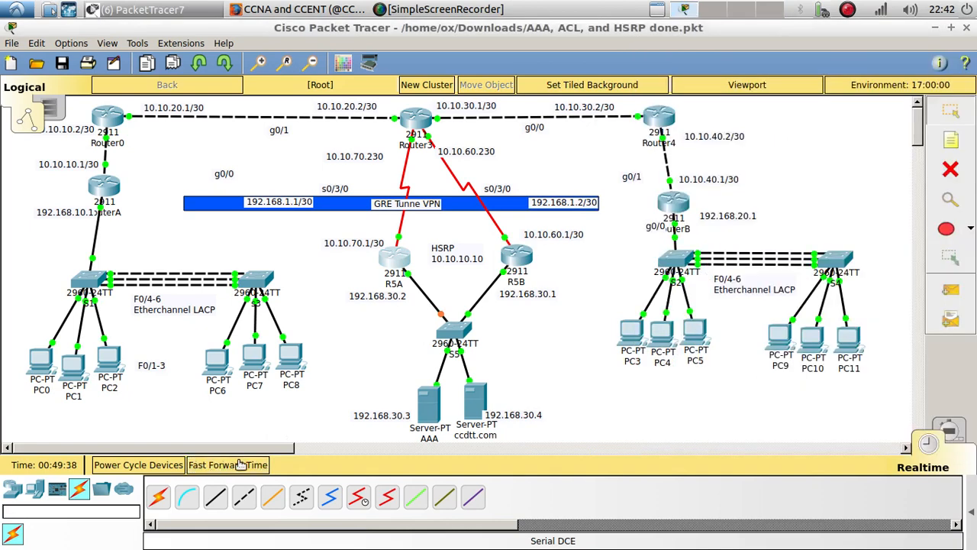
{"action": "left_click", "coordinate": [231, 467]}
Step: With R5A's g0/0 re-enabled, trace the route to 192.168.10.5 from ccdtt.com and highlight the first hop's address
{"action": "left_click", "coordinate": [477, 398]}
{"action": "key", "text": "Up"}
{"action": "key", "text": "Return"}
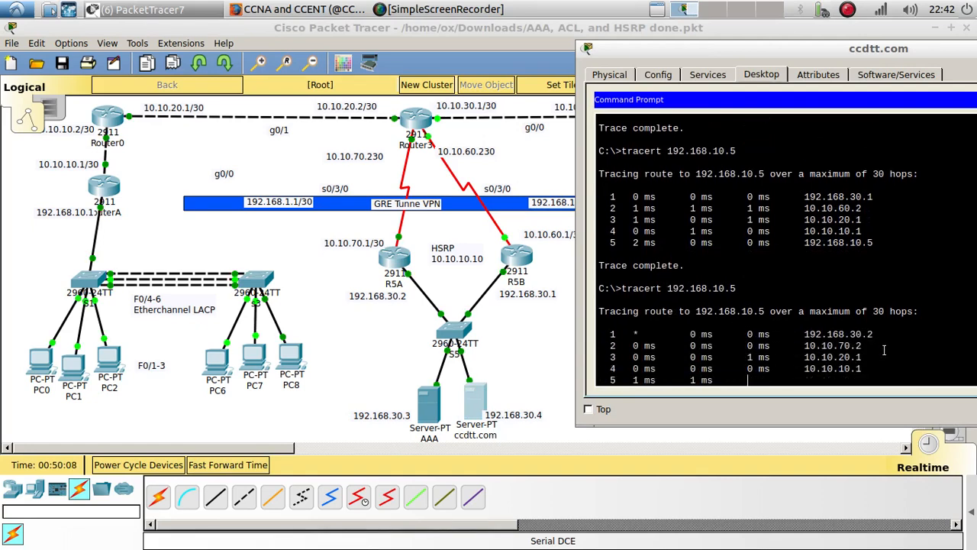
{"action": "left_click_drag", "start_coordinate": [874, 288], "coordinate": [799, 289]}
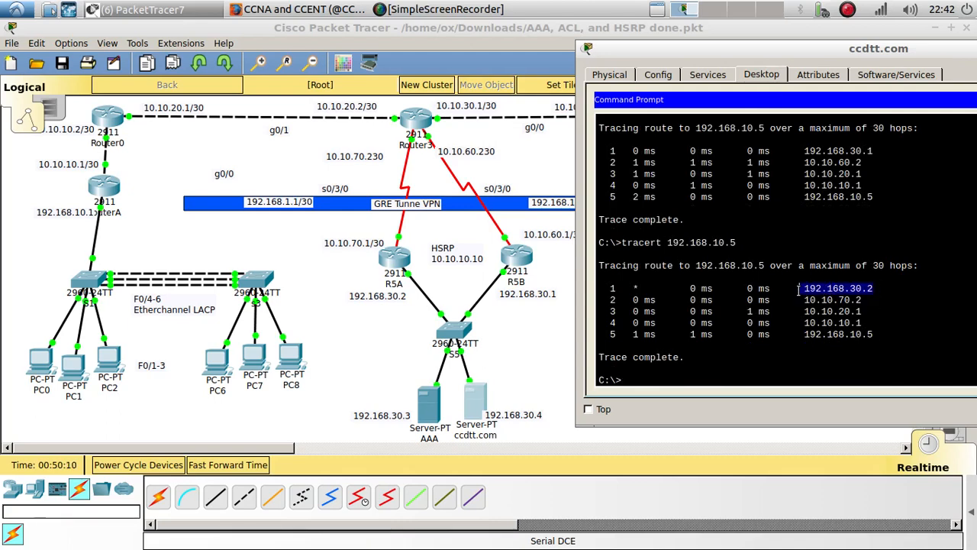
Step: Bring R5A's command line fully into view and examine its latest HSRP state-change message for GigabitEthernet0/0
{"action": "left_click", "coordinate": [394, 259]}
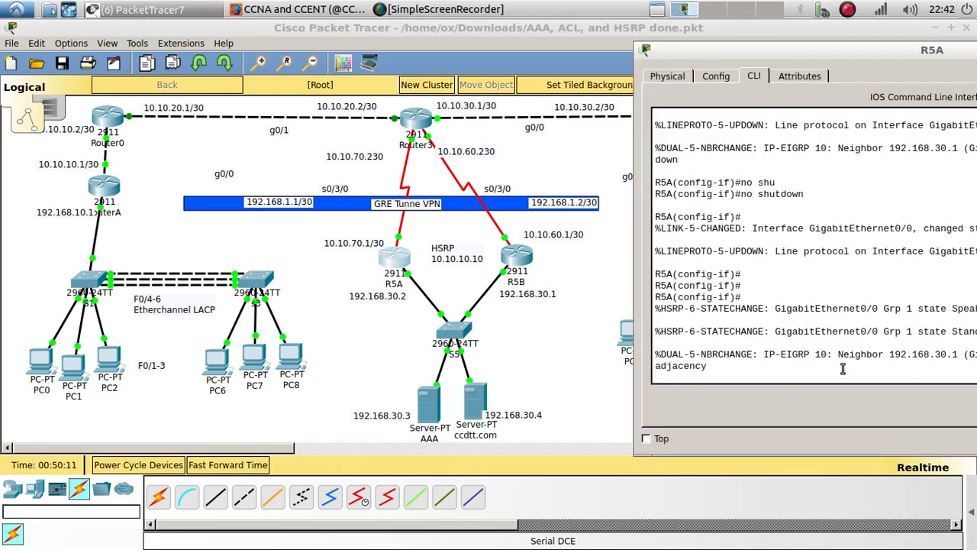
{"action": "left_click_drag", "start_coordinate": [772, 51], "coordinate": [652, 42]}
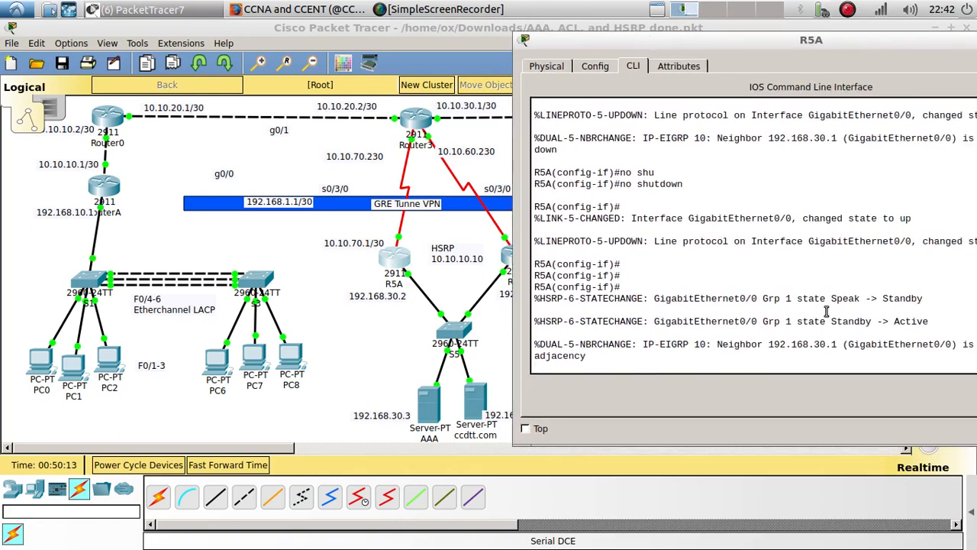
{"action": "left_click", "coordinate": [906, 313]}
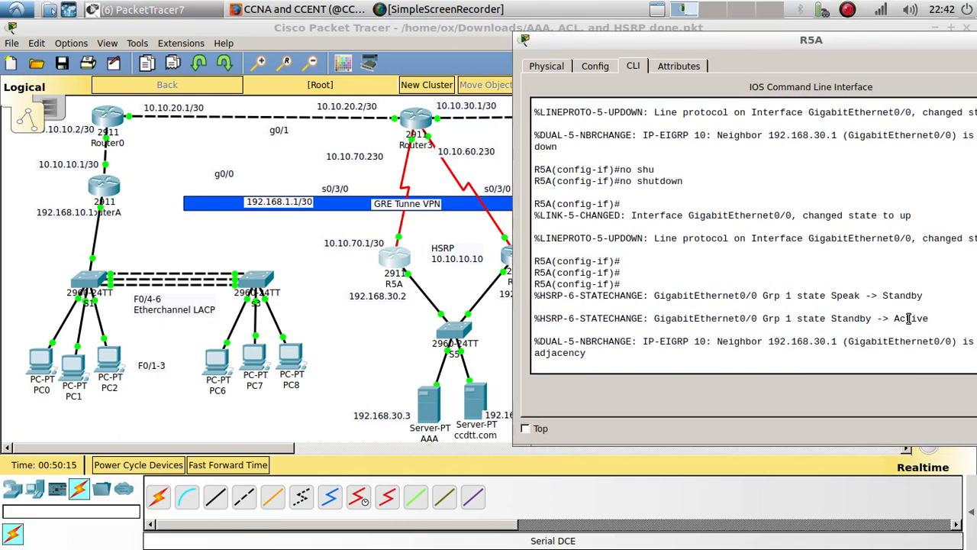
{"action": "double_click", "coordinate": [908, 318]}
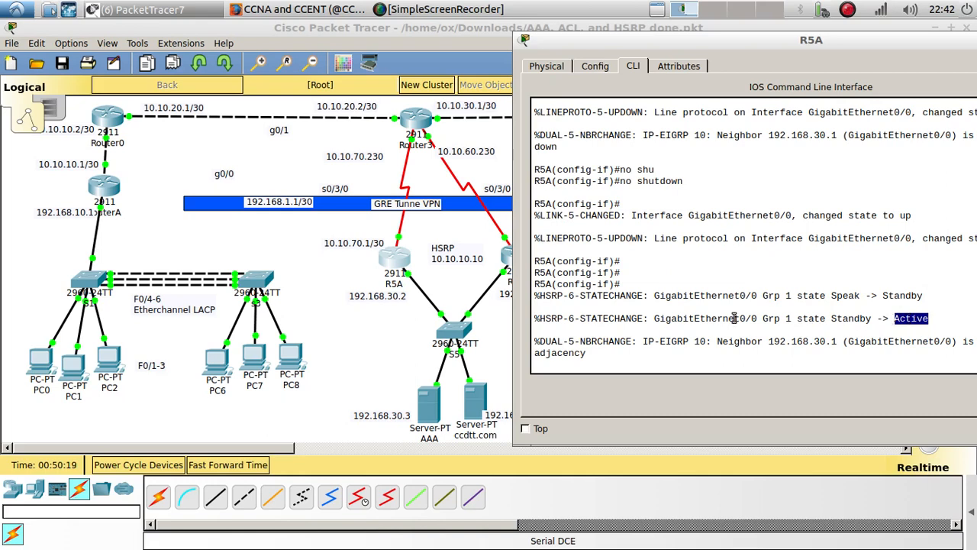
{"action": "double_click", "coordinate": [554, 319]}
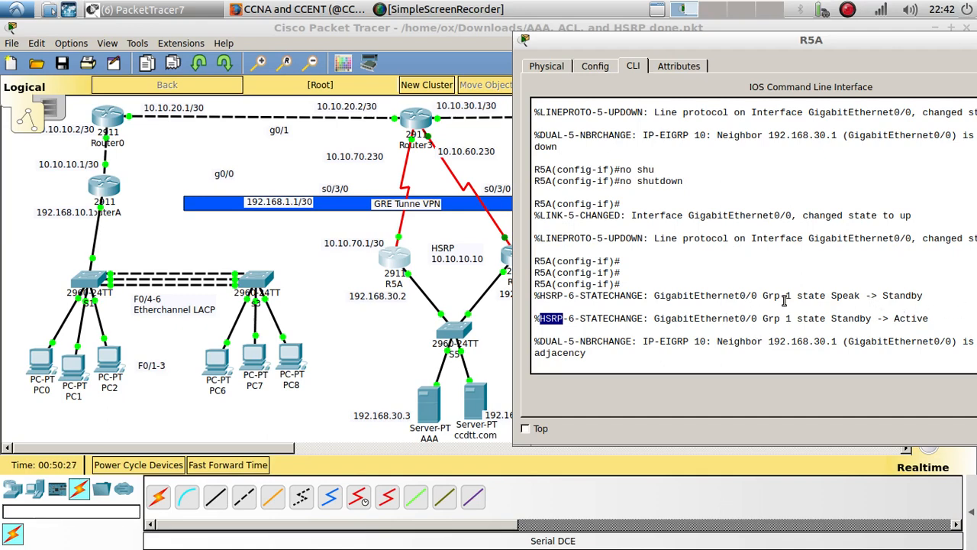
Step: Return to the topology and move the 192.168.30.4 and 192.168.30.3 labels clear of their servers
{"action": "left_click", "coordinate": [376, 340]}
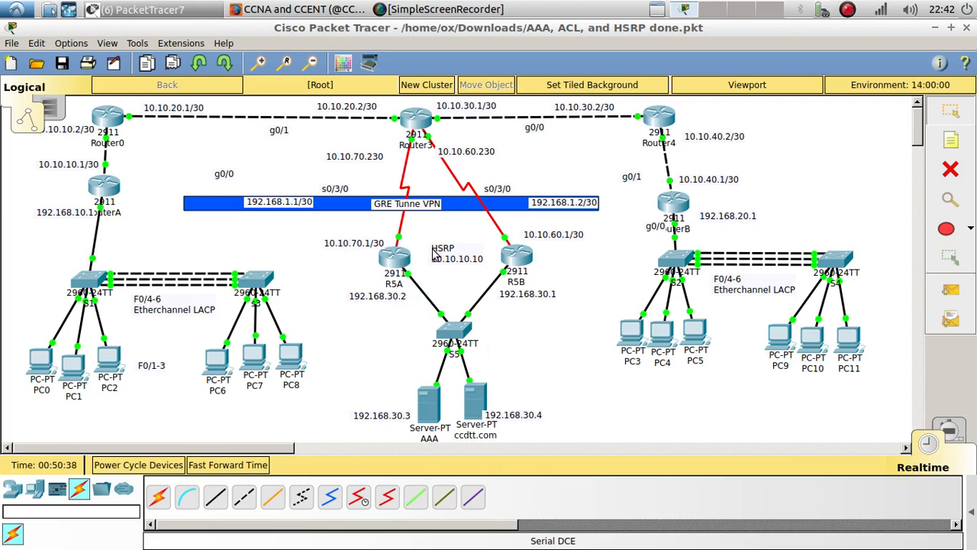
{"action": "left_click_drag", "start_coordinate": [522, 417], "coordinate": [543, 412]}
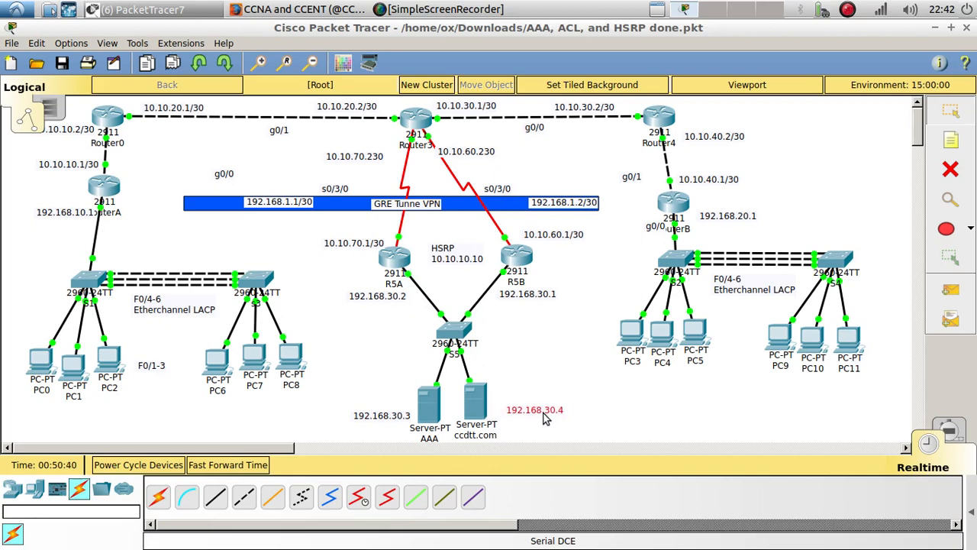
{"action": "left_click_drag", "start_coordinate": [407, 420], "coordinate": [403, 416]}
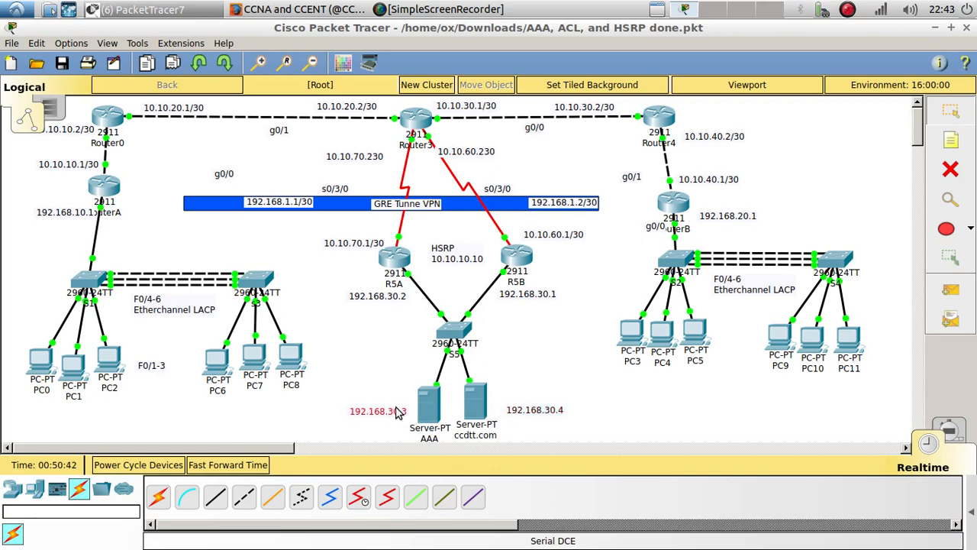
Step: Open the ccdtt.com server, close its command prompt and check its IP configuration
{"action": "left_click", "coordinate": [469, 403]}
{"action": "left_click", "coordinate": [655, 73]}
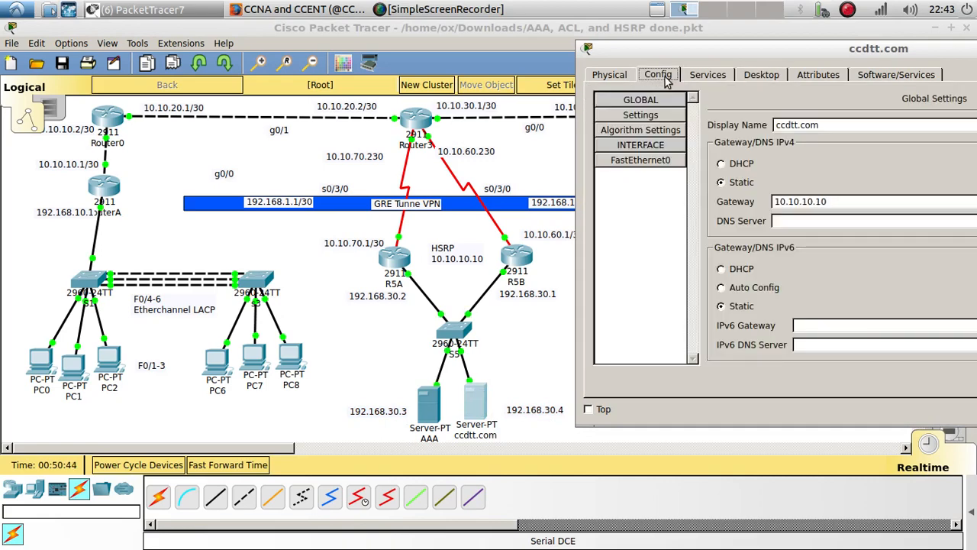
{"action": "left_click", "coordinate": [686, 76]}
{"action": "left_click_drag", "start_coordinate": [676, 55], "coordinate": [587, 36]}
{"action": "left_click", "coordinate": [540, 55]}
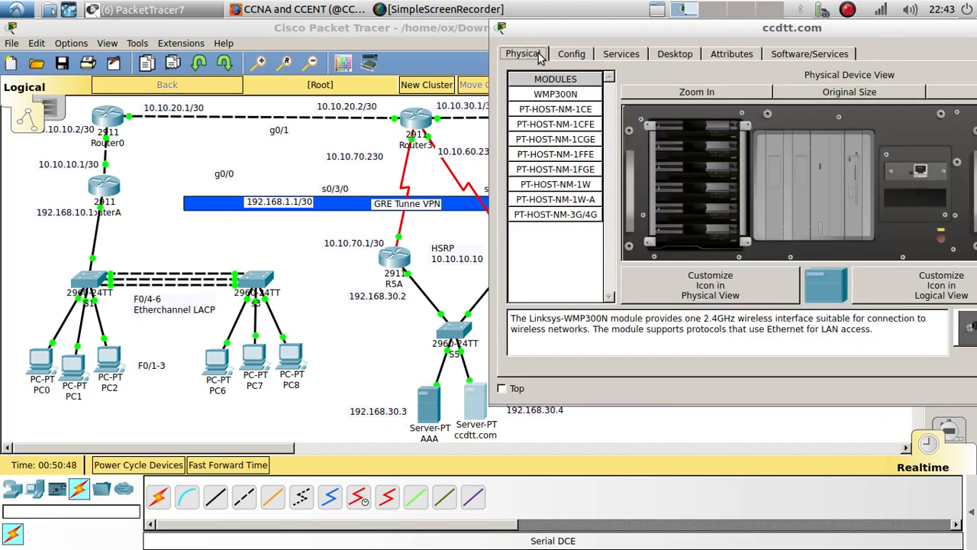
{"action": "left_click", "coordinate": [675, 55]}
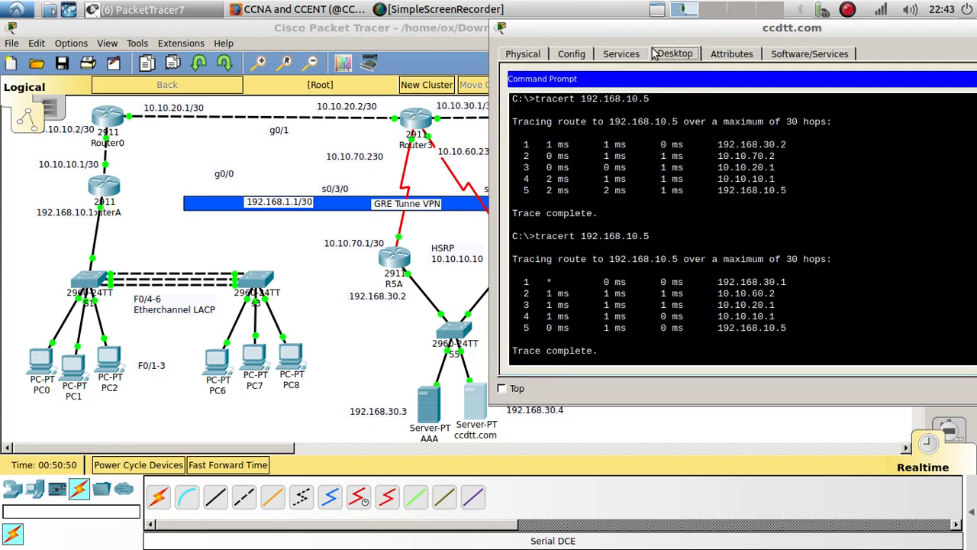
{"action": "left_click_drag", "start_coordinate": [649, 30], "coordinate": [527, 44]}
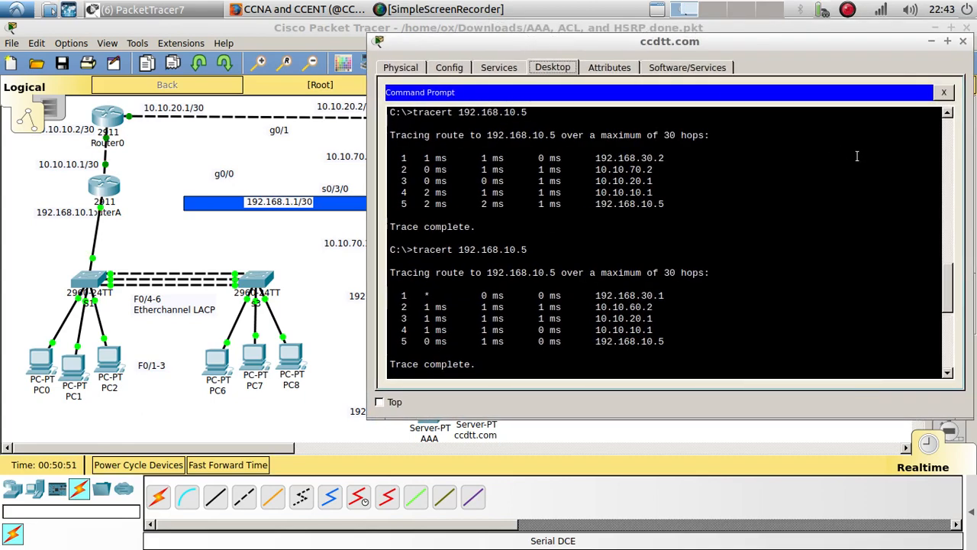
{"action": "left_click", "coordinate": [946, 97]}
{"action": "left_click", "coordinate": [466, 148]}
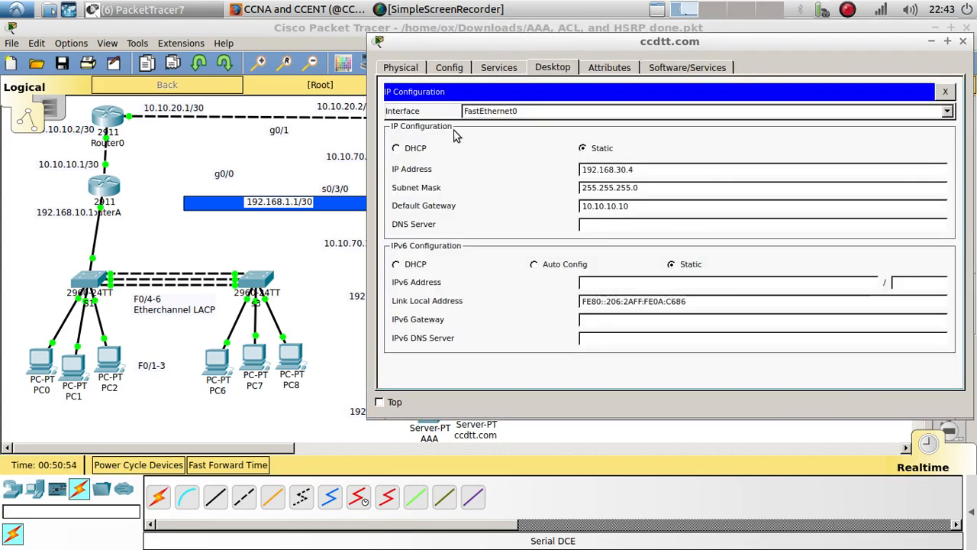
{"action": "left_click", "coordinate": [945, 91]}
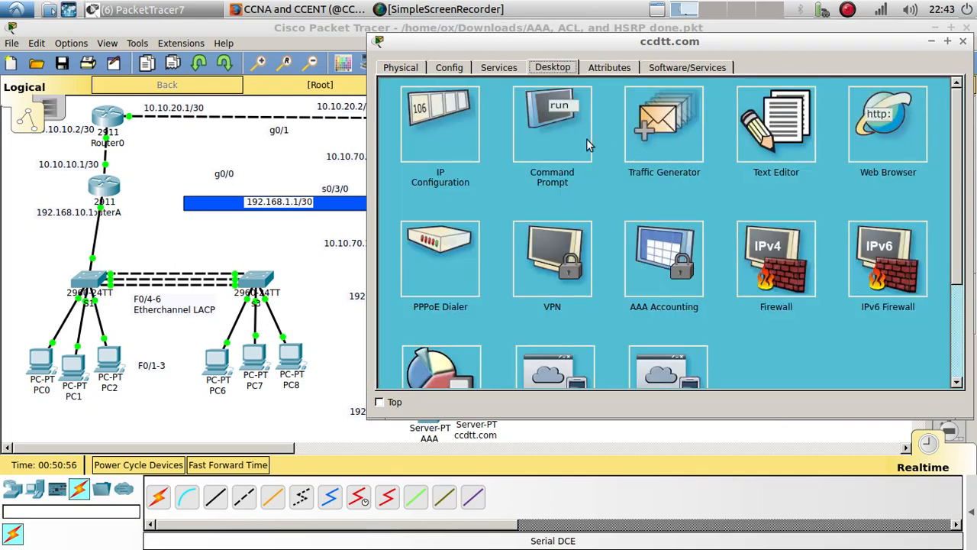
Step: Open index.html of ccdtt.com's HTTP service for editing and delete everything between the opening and closing html tags
{"action": "left_click", "coordinate": [504, 68]}
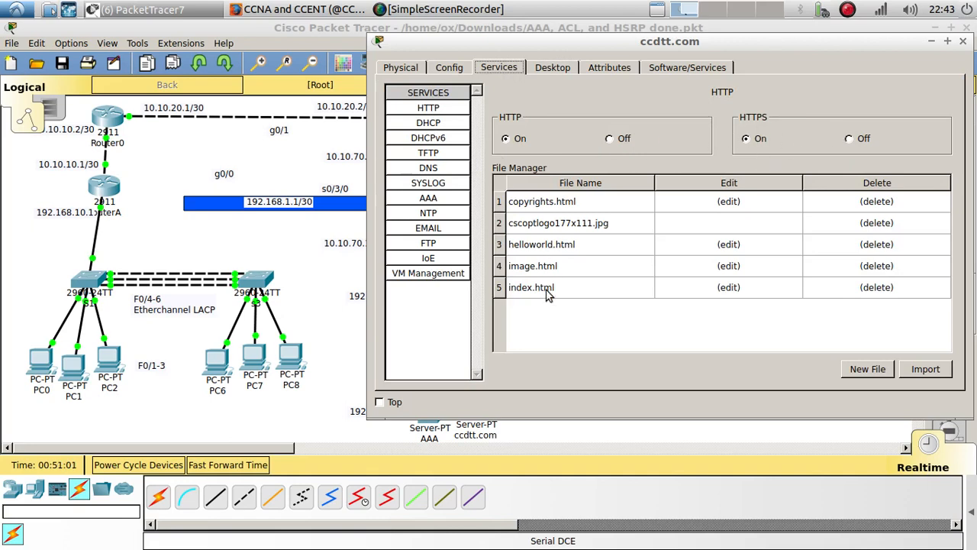
{"action": "left_click", "coordinate": [714, 289]}
{"action": "left_click_drag", "start_coordinate": [734, 200], "coordinate": [458, 163]}
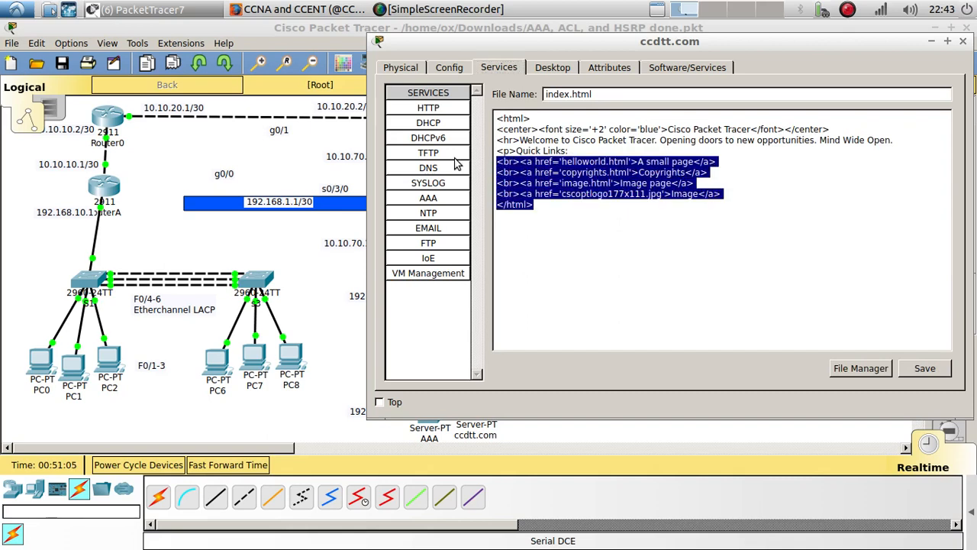
{"action": "left_click", "coordinate": [701, 189]}
{"action": "left_click_drag", "start_coordinate": [726, 196], "coordinate": [478, 130]}
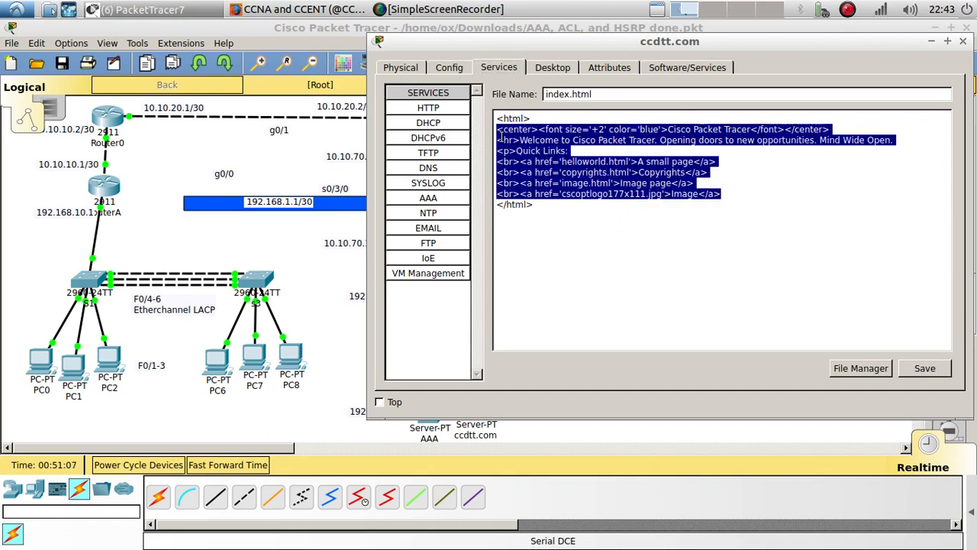
{"action": "key", "text": "BackSpace"}
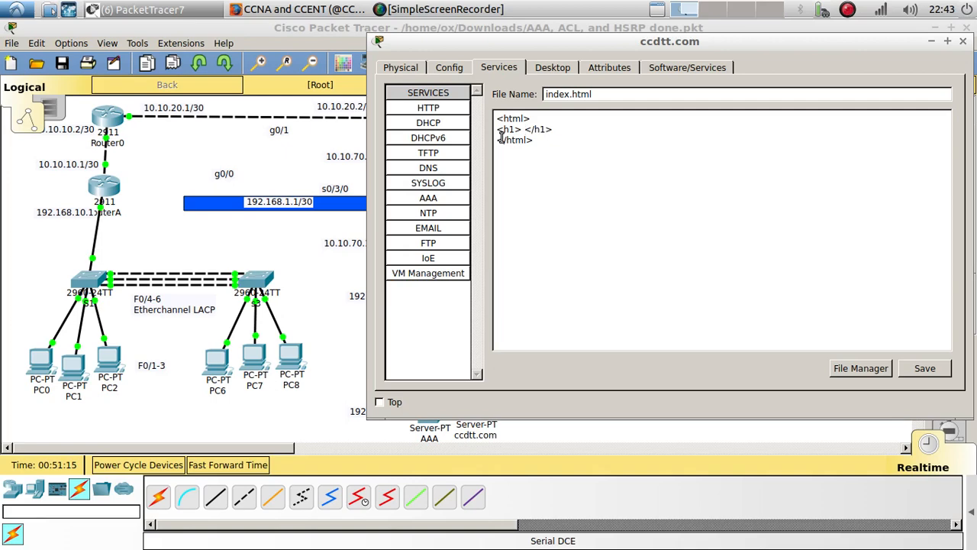
Step: Add the h1 heading "Welcome to CCDTT.com" to index.html, save it over the existing file and close the server
{"action": "type", "text": "Welcome"}
{"action": "key", "text": "BackSpace"}
{"action": "key", "text": "BackSpace"}
{"action": "key", "text": "BackSpace"}
{"action": "type", "text": "ome to CCDT "}
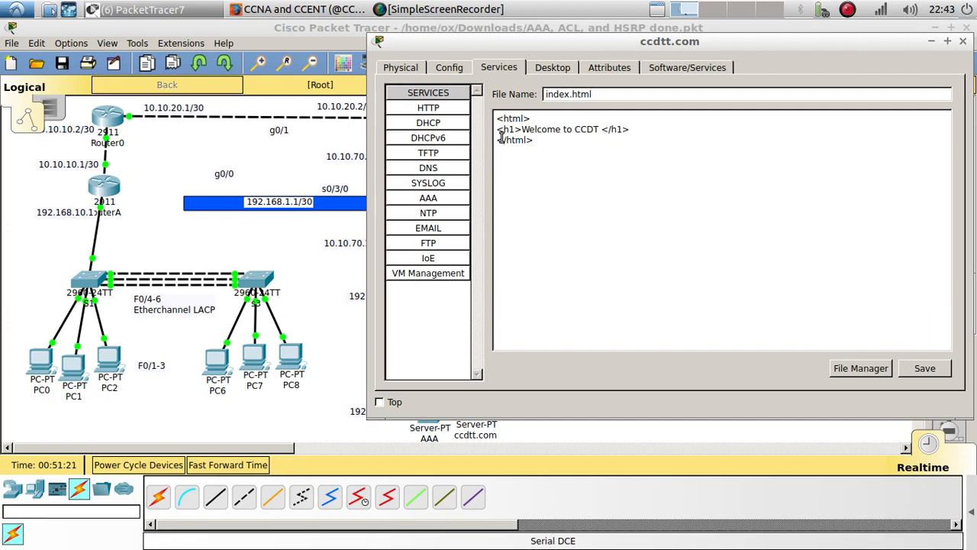
{"action": "type", "text": "T.com"}
{"action": "left_click", "coordinate": [922, 370]}
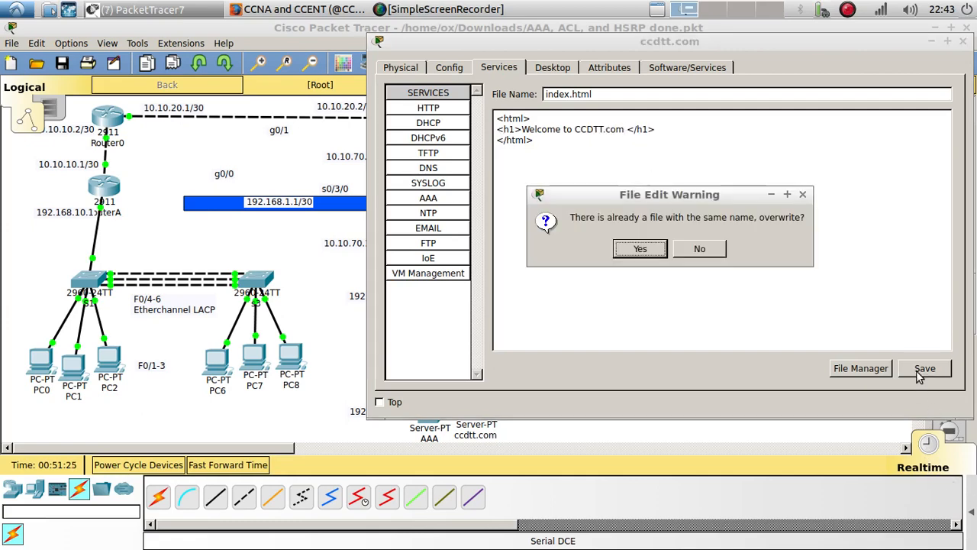
{"action": "left_click", "coordinate": [659, 246]}
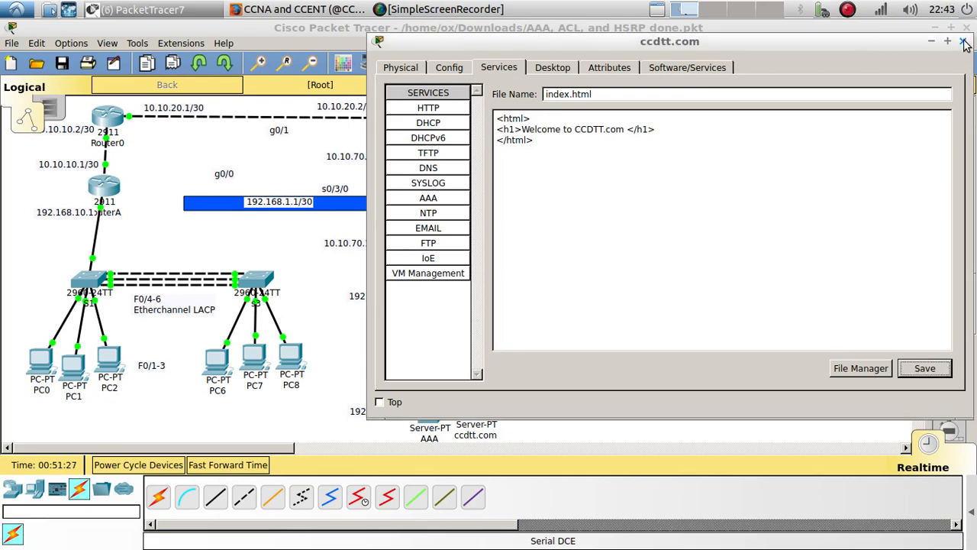
{"action": "left_click", "coordinate": [963, 42]}
Step: Load the web page at 192.168.30.4 in PC0's web browser and highlight its heading
{"action": "left_click", "coordinate": [42, 363]}
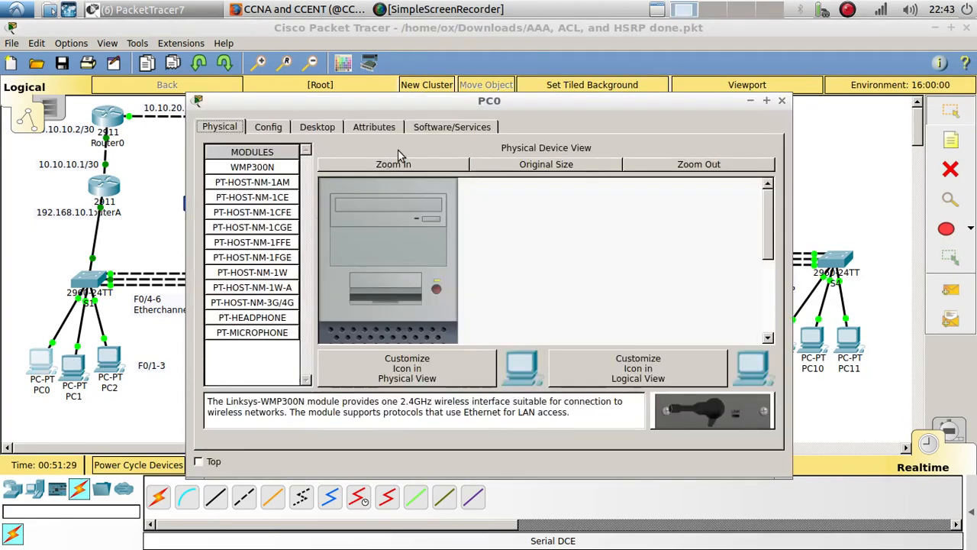
{"action": "left_click_drag", "start_coordinate": [434, 102], "coordinate": [162, 92]}
{"action": "left_click", "coordinate": [47, 114]}
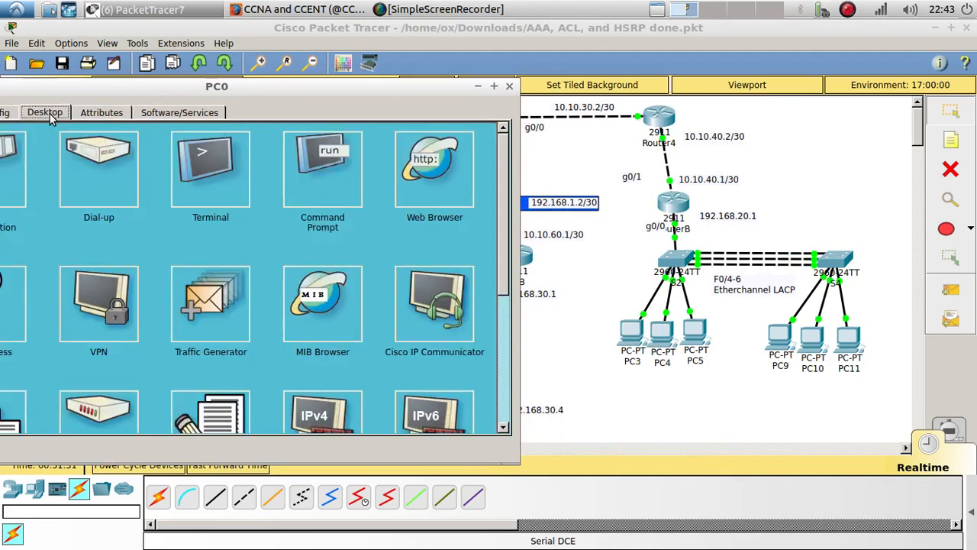
{"action": "left_click", "coordinate": [418, 170]}
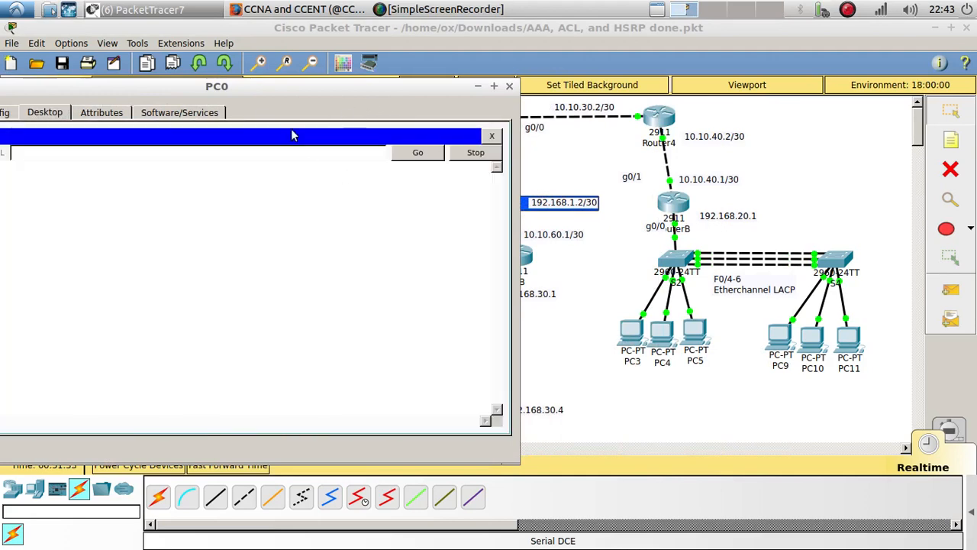
{"action": "left_click_drag", "start_coordinate": [288, 88], "coordinate": [536, 443]}
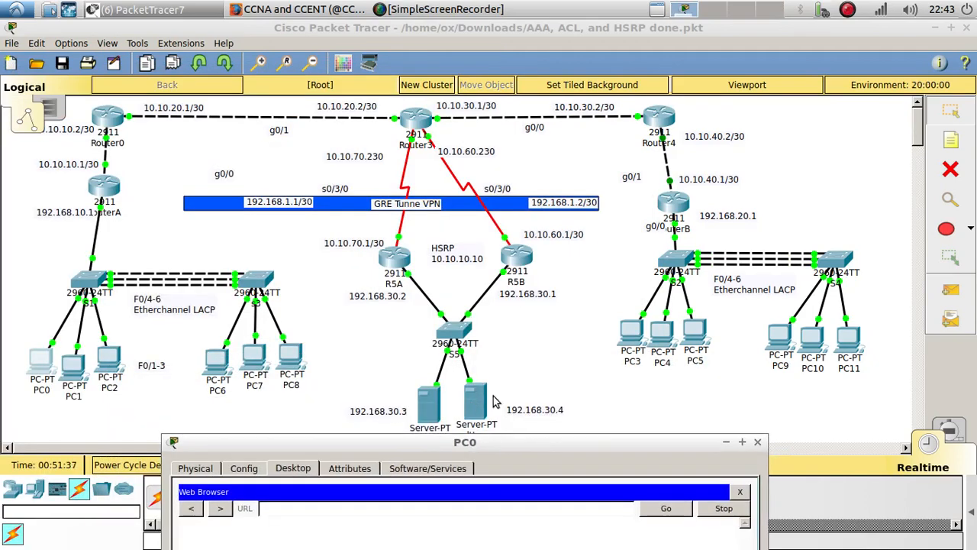
{"action": "left_click_drag", "start_coordinate": [254, 176], "coordinate": [399, 27]}
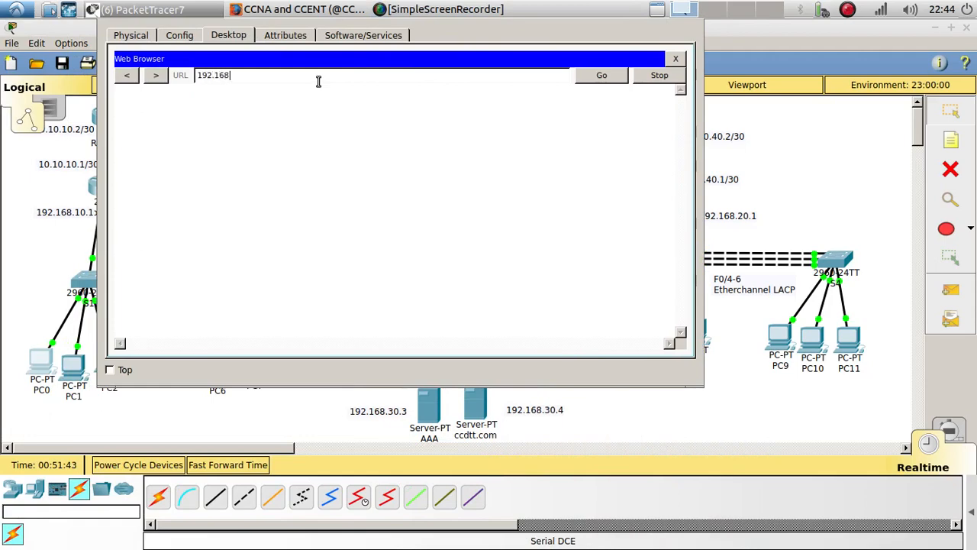
{"action": "type", "text": ".4"}
{"action": "key", "text": "Return"}
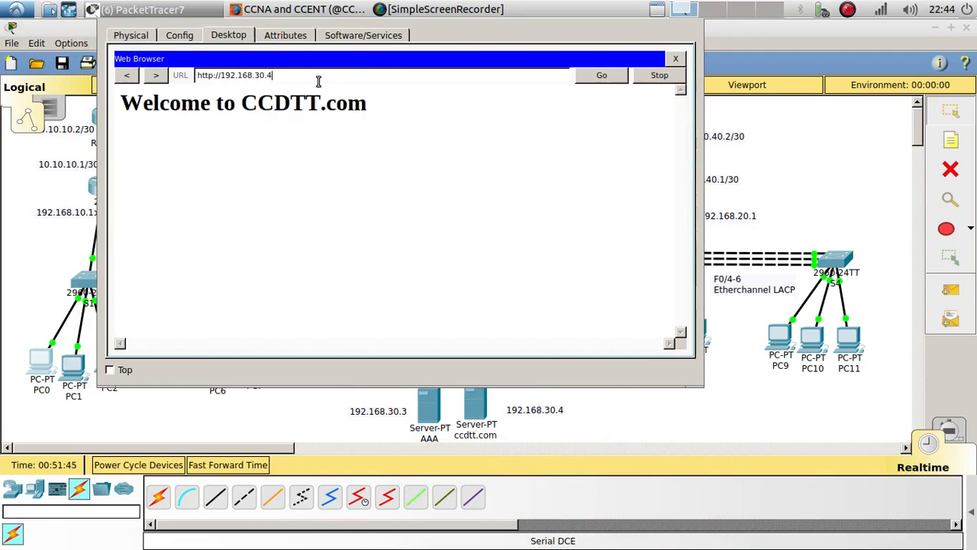
{"action": "left_click_drag", "start_coordinate": [374, 113], "coordinate": [124, 102]}
{"action": "double_click", "coordinate": [304, 106]}
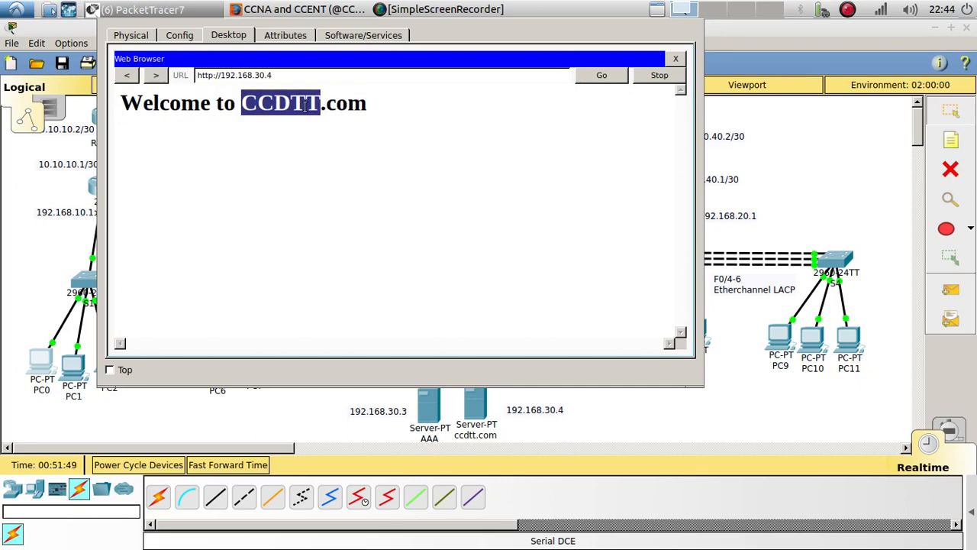
{"action": "triple_click", "coordinate": [305, 106]}
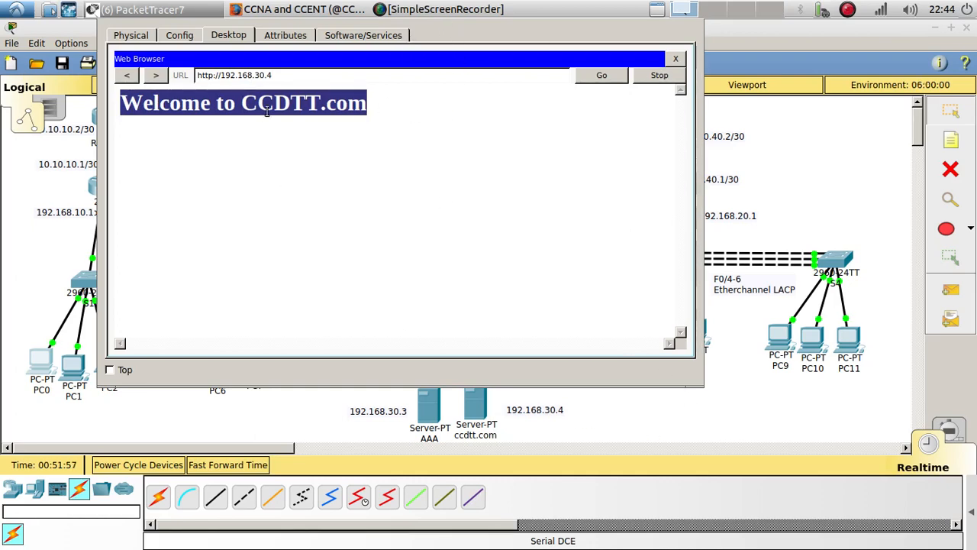
Step: Load 192.168.30.4 in PC9's web browser, highlight the page heading and close PC9
{"action": "left_click", "coordinate": [703, 412]}
{"action": "left_click", "coordinate": [782, 334]}
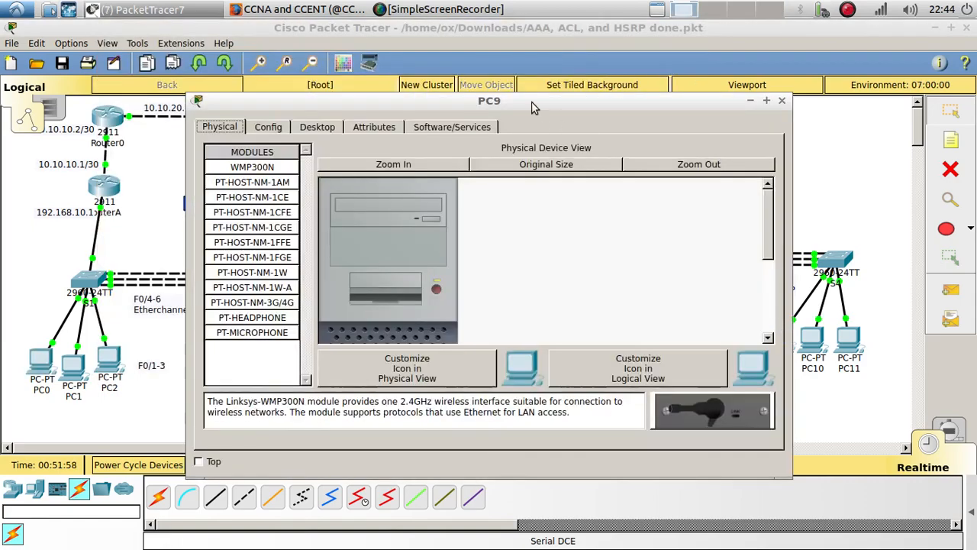
{"action": "left_click_drag", "start_coordinate": [500, 99], "coordinate": [874, 48]}
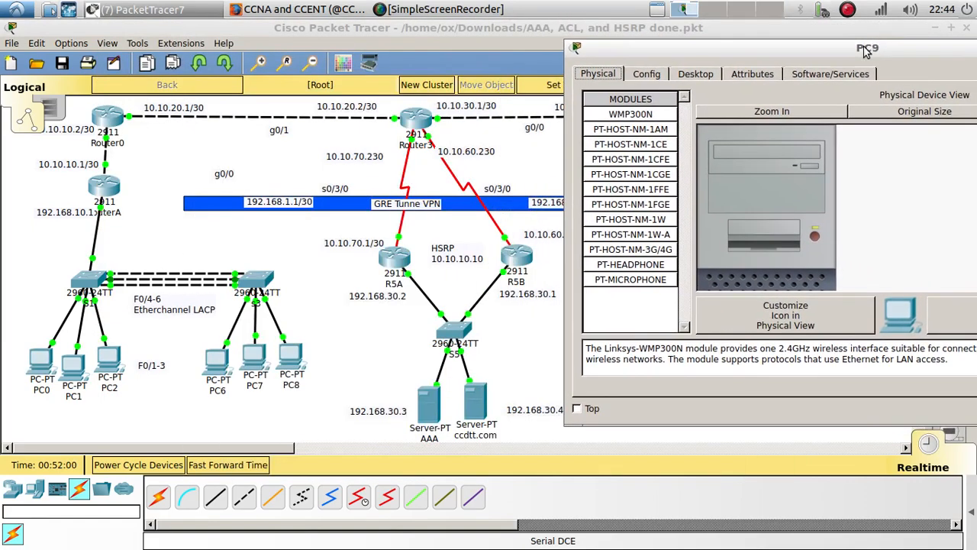
{"action": "left_click", "coordinate": [701, 74]}
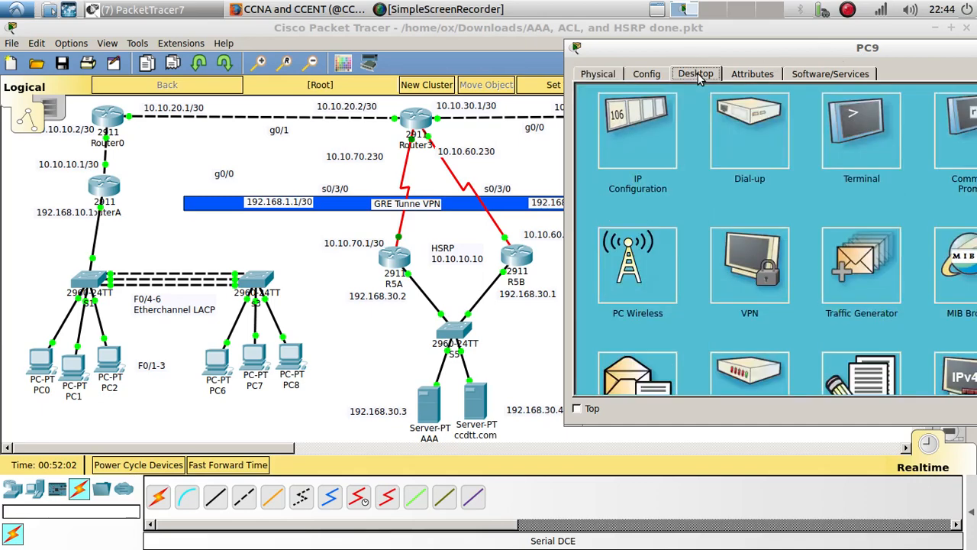
{"action": "left_click_drag", "start_coordinate": [891, 47], "coordinate": [892, 68]}
{"action": "left_click", "coordinate": [806, 130]}
{"action": "type", "text": "192"}
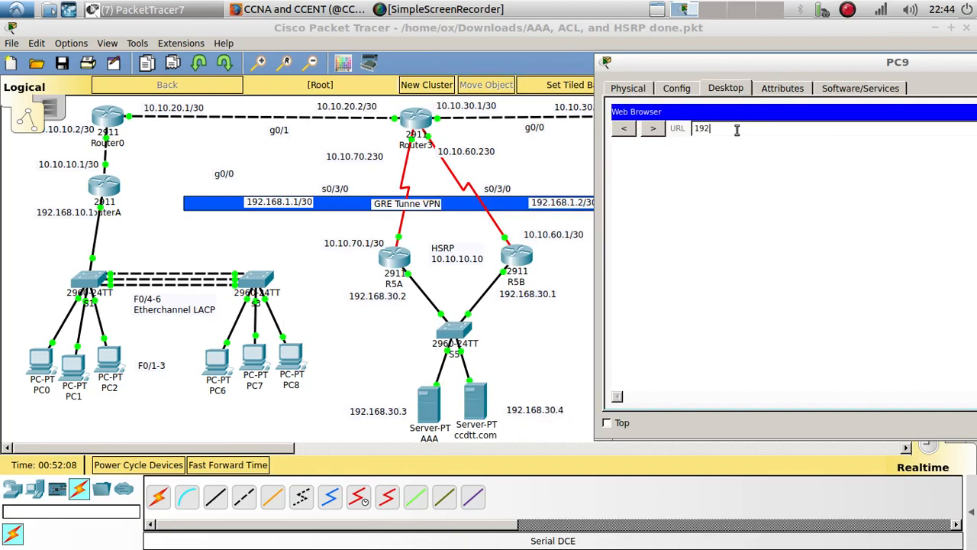
{"action": "type", "text": ".168.30.4"}
{"action": "key", "text": "Return"}
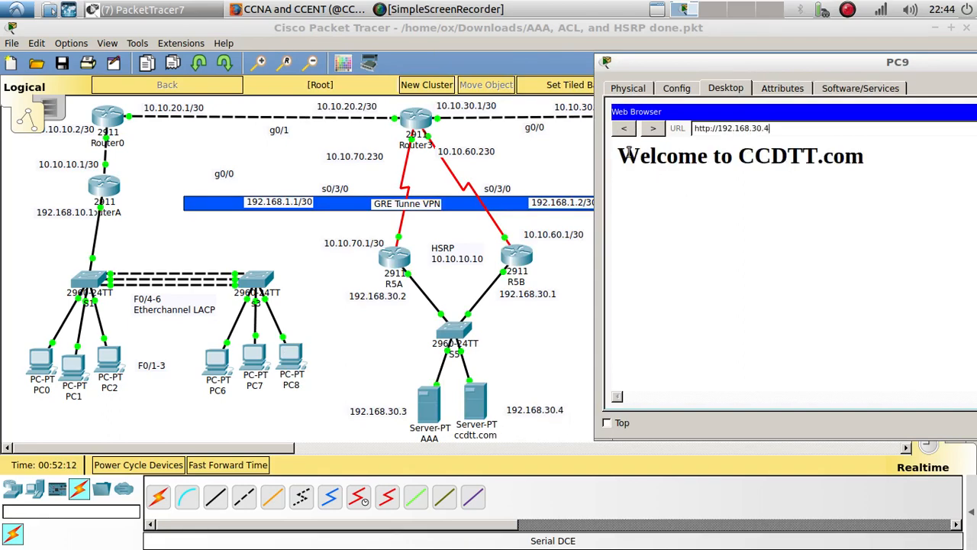
{"action": "left_click_drag", "start_coordinate": [620, 153], "coordinate": [878, 163]}
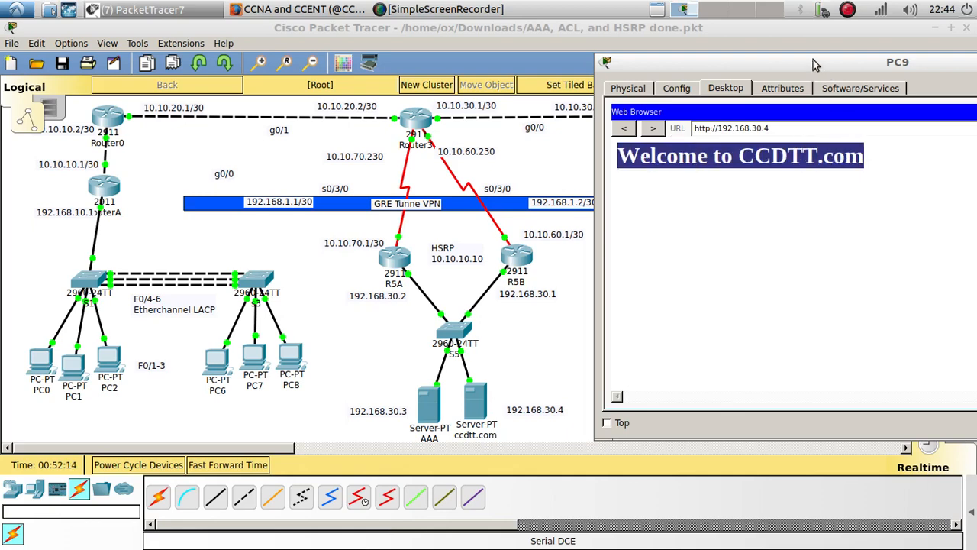
{"action": "left_click_drag", "start_coordinate": [817, 66], "coordinate": [307, 73]}
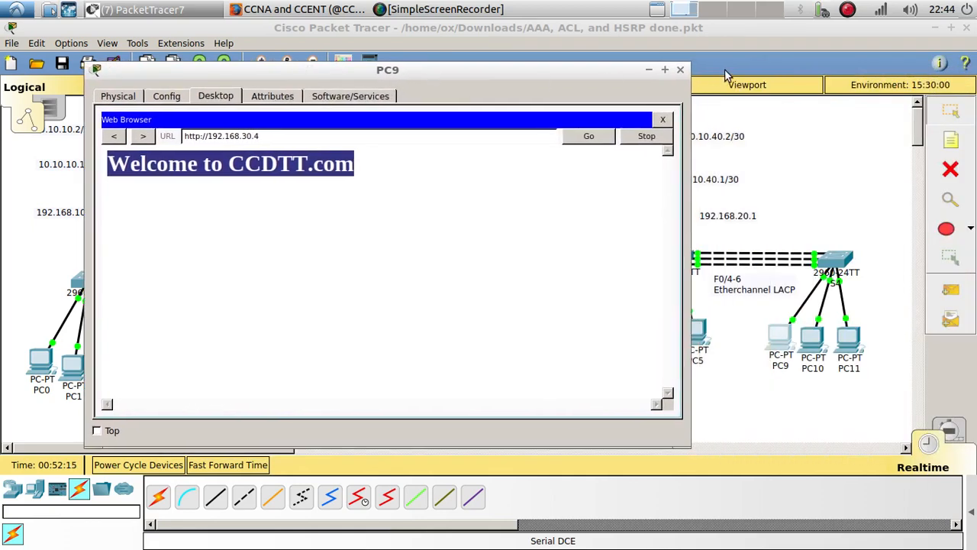
{"action": "left_click", "coordinate": [681, 70]}
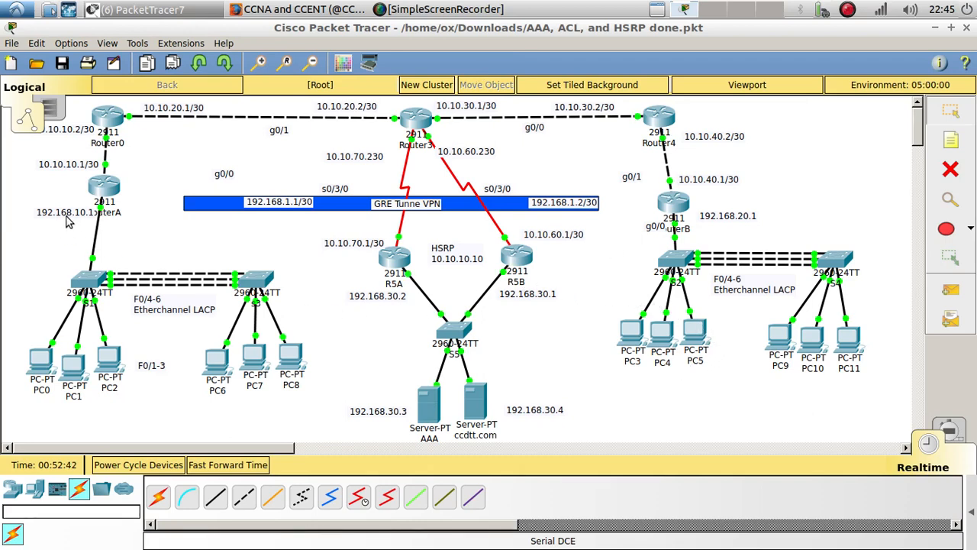
Step: Move the 192.168.10.1 label clear of RouterA's name and shift the AAA and ccdtt.com servers slightly upward
{"action": "left_click_drag", "start_coordinate": [67, 219], "coordinate": [49, 223]}
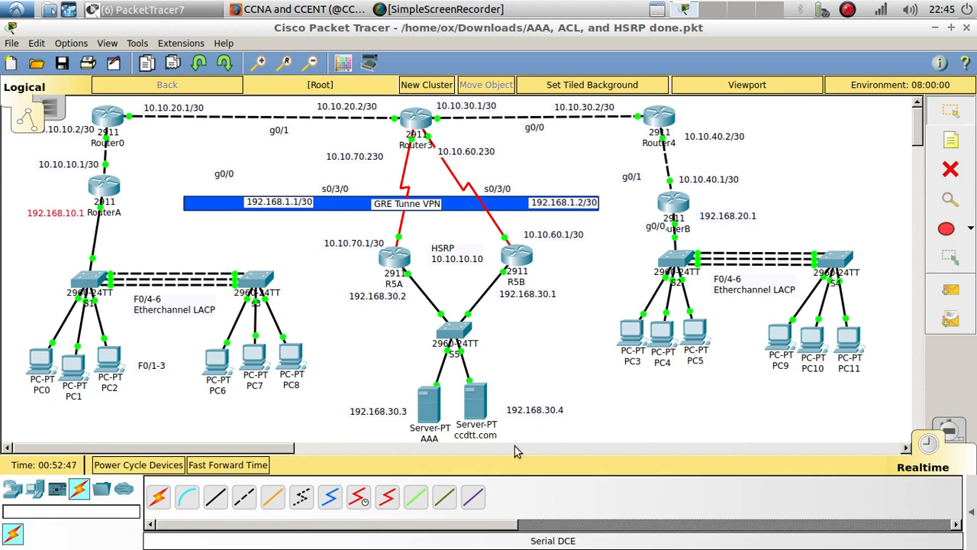
{"action": "left_click_drag", "start_coordinate": [479, 412], "coordinate": [434, 403]}
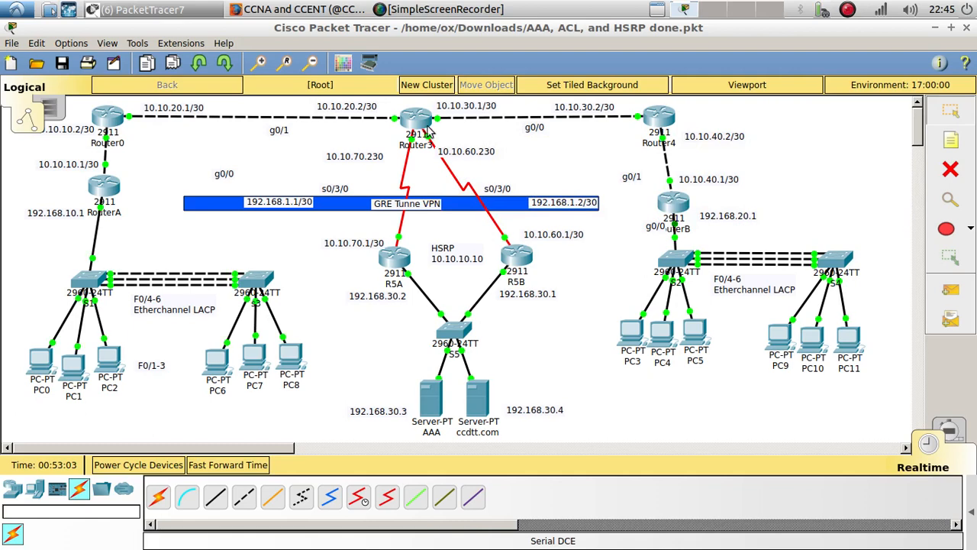
{"action": "mouse_move", "coordinate": [426, 125]}
{"action": "mouse_move", "coordinate": [475, 405]}
{"action": "left_mouse_down"}
{"action": "mouse_move", "coordinate": [464, 394]}
{"action": "mouse_move", "coordinate": [473, 404]}
{"action": "left_mouse_up"}
{"action": "mouse_move", "coordinate": [472, 404]}
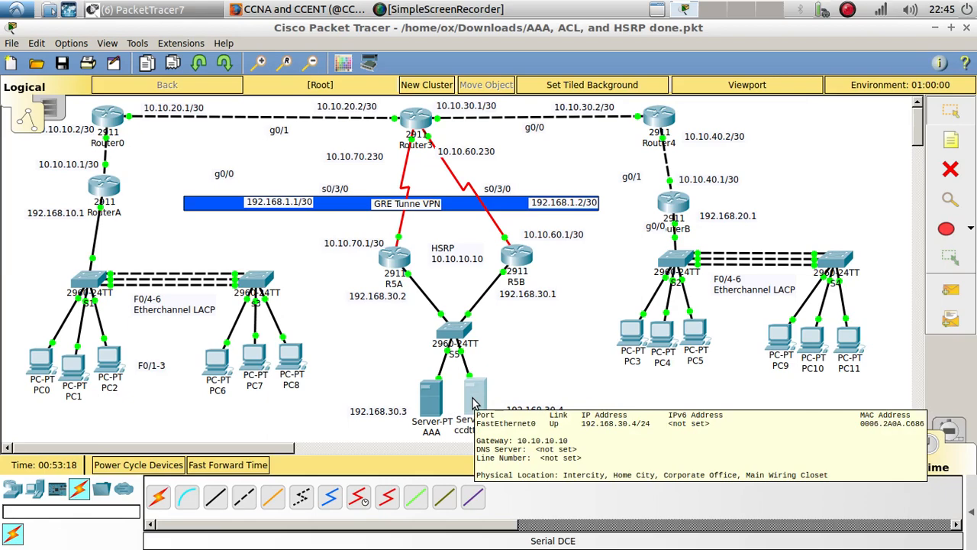
Step: Open Router3's command line and enter global configuration mode
{"action": "left_click", "coordinate": [419, 121]}
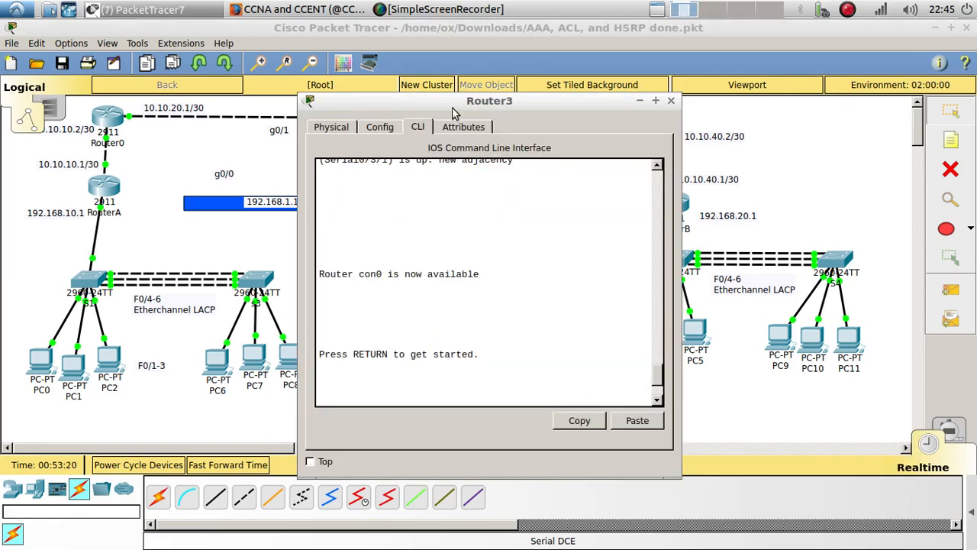
{"action": "left_click_drag", "start_coordinate": [453, 103], "coordinate": [203, 62]}
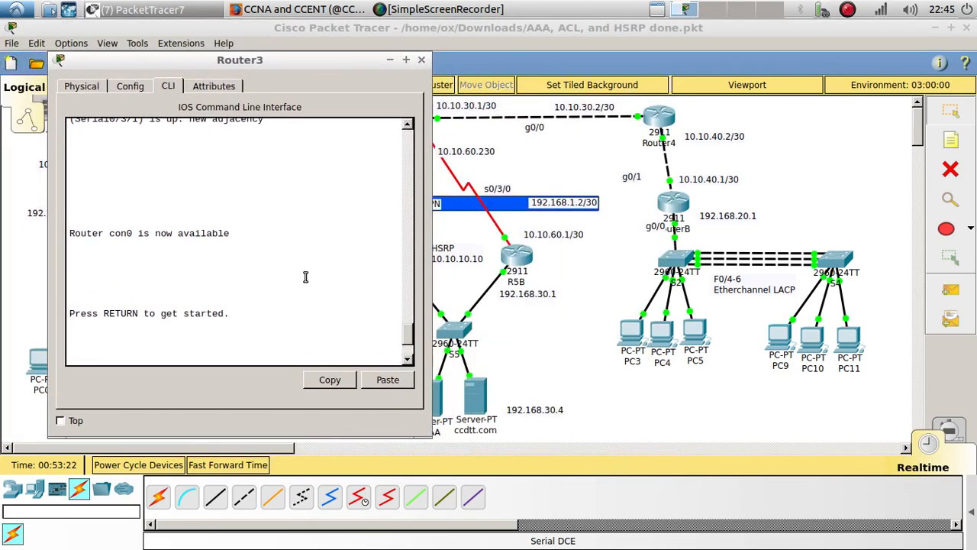
{"action": "key", "text": "Return"}
{"action": "key", "text": "Return"}
{"action": "type", "text": "en"}
{"action": "key", "text": "Return"}
{"action": "type", "text": "confi"}
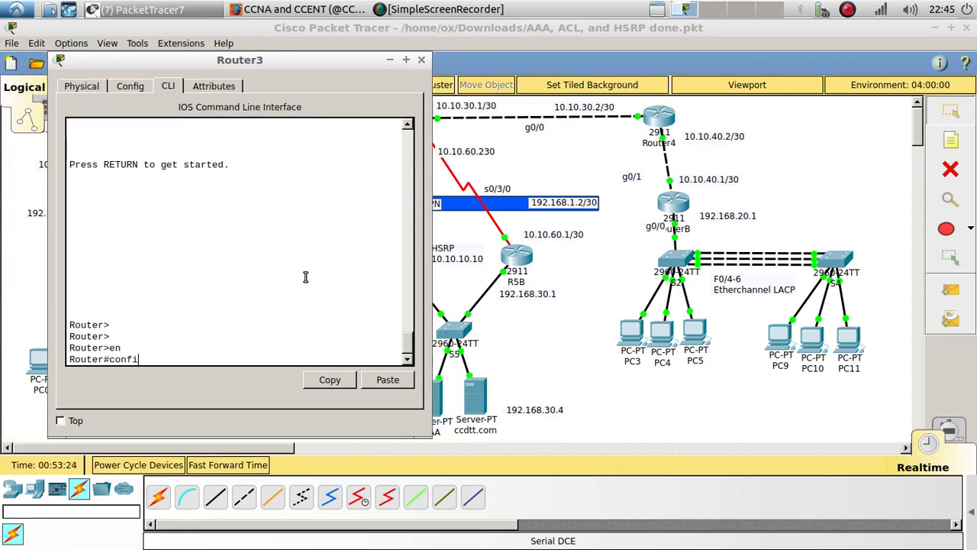
{"action": "type", "text": "g t"}
{"action": "key", "text": "Return"}
{"action": "key", "text": "Return"}
{"action": "key", "text": "Return"}
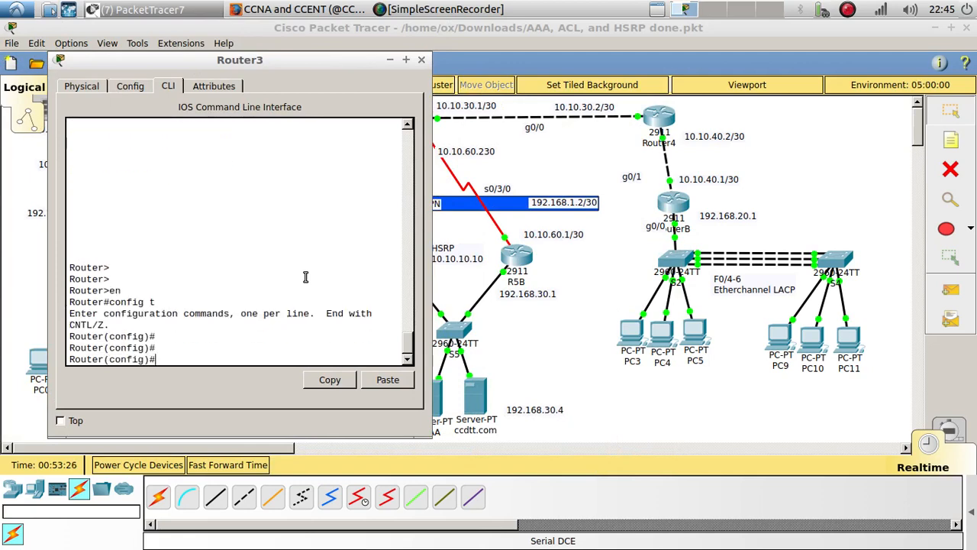
Step: Start a deny entry in access-list 100 and list the protocols it accepts
{"action": "type", "text": "acc"}
{"action": "key", "text": "Tab"}
{"action": "type", "text": "100"}
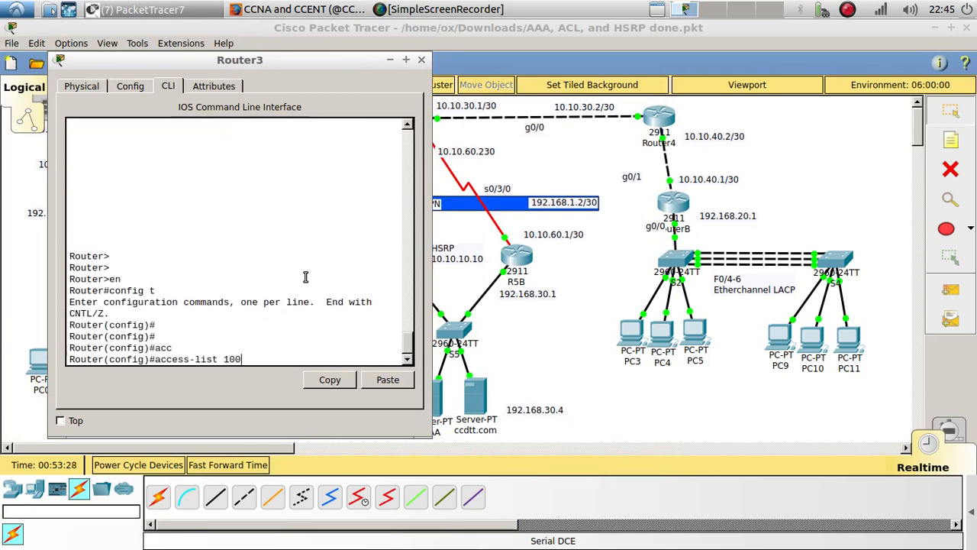
{"action": "type", "text": " ?"}
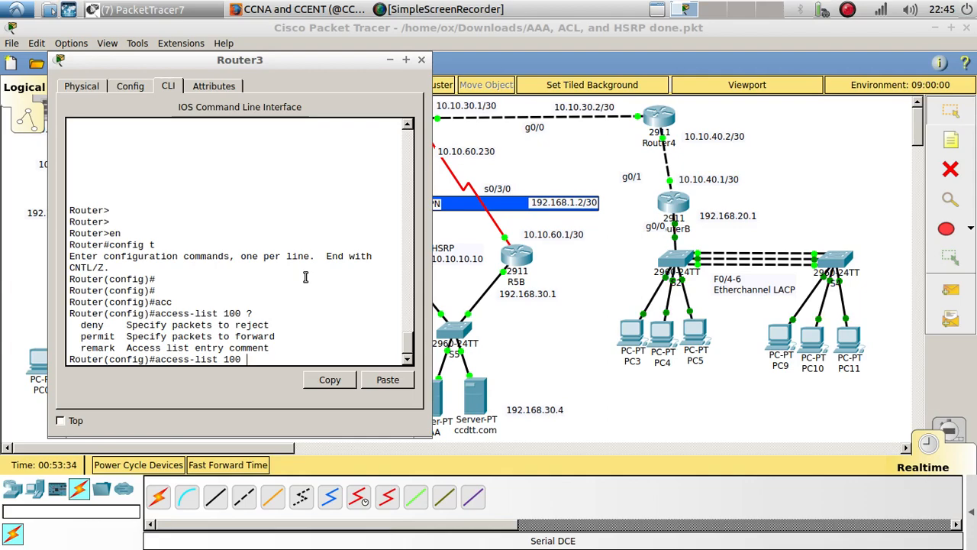
{"action": "left_click_drag", "start_coordinate": [226, 61], "coordinate": [355, 27]}
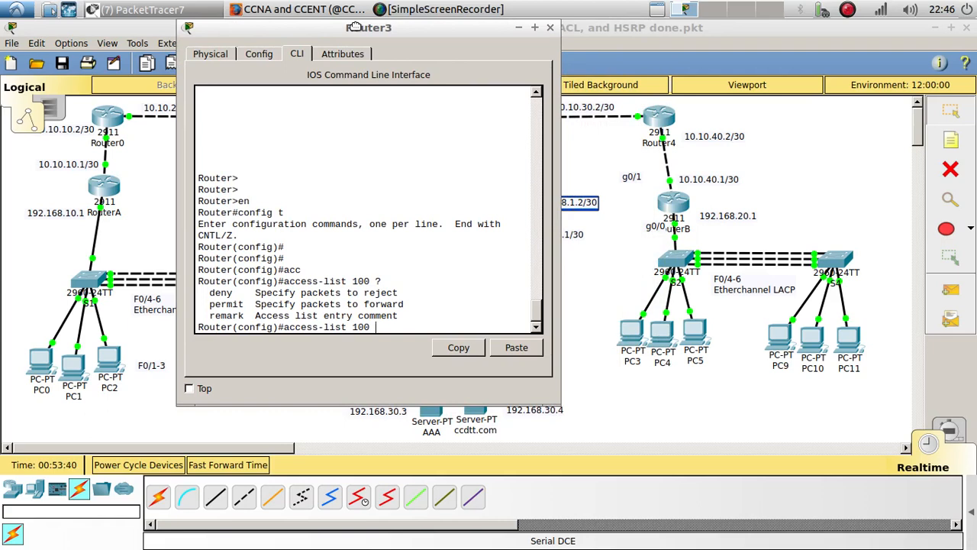
{"action": "type", "text": "deny"}
{"action": "key", "text": "Tab"}
{"action": "type", "text": "?"}
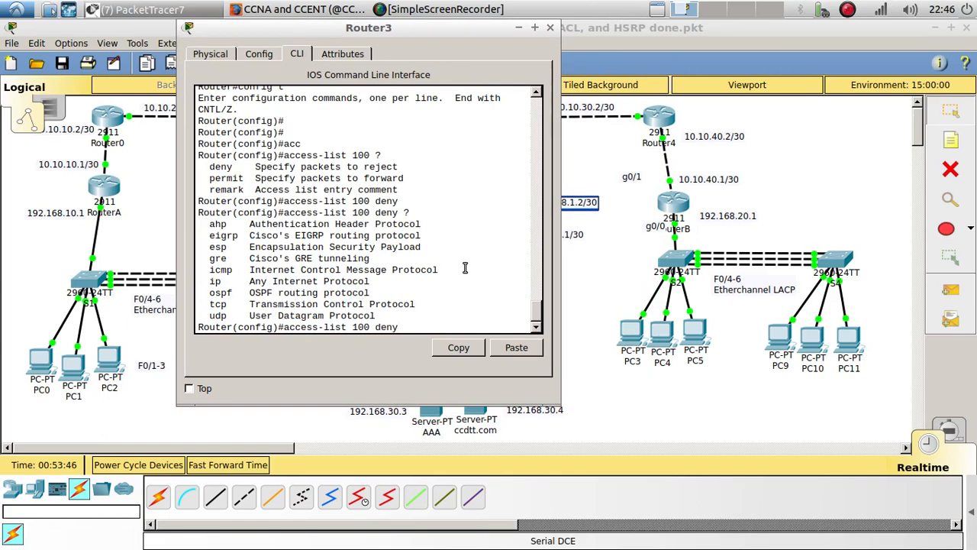
Step: Set the access-list 100 deny entry's protocol to tcp and review its source options
{"action": "type", "text": "t"}
{"action": "key", "text": "Tab"}
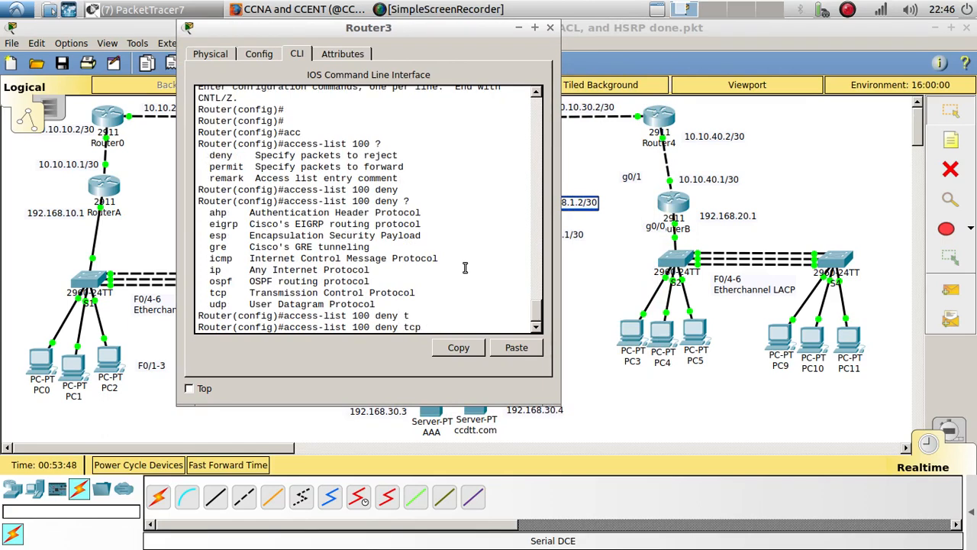
{"action": "type", "text": "?"}
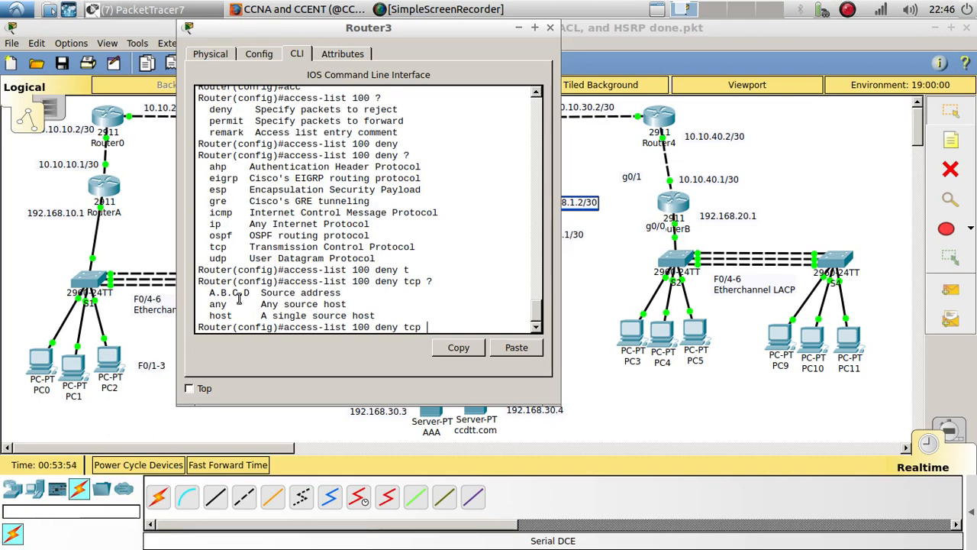
{"action": "left_click_drag", "start_coordinate": [259, 295], "coordinate": [350, 294]}
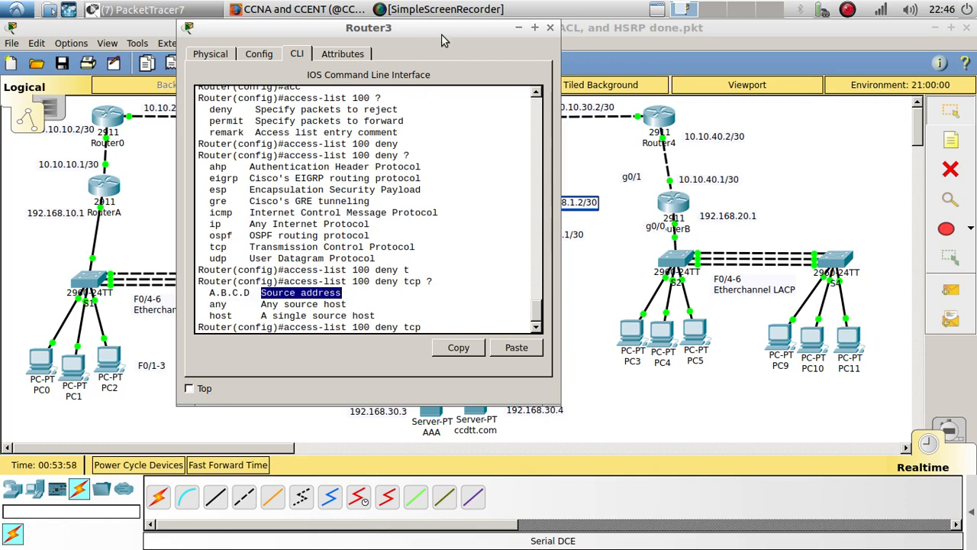
{"action": "left_click_drag", "start_coordinate": [440, 31], "coordinate": [264, 31]}
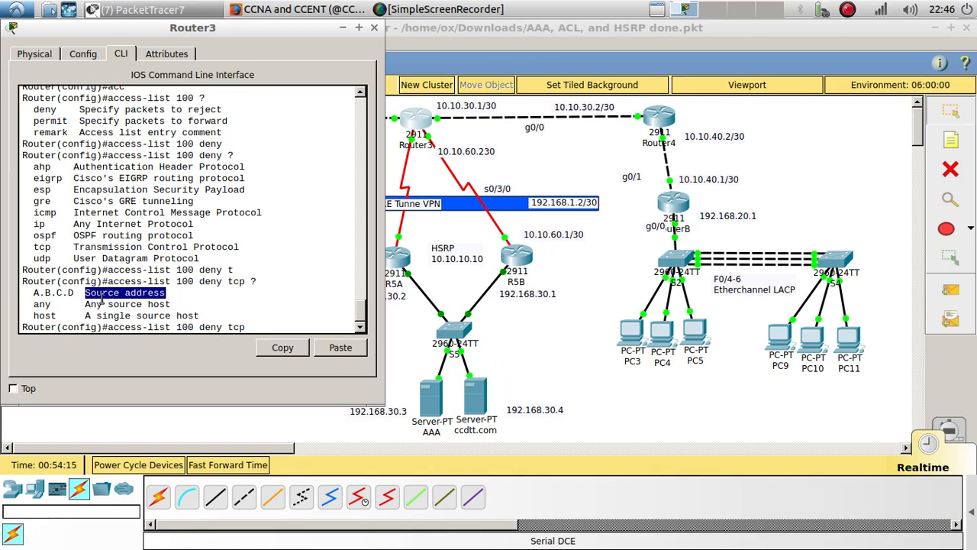
{"action": "left_click", "coordinate": [257, 329]}
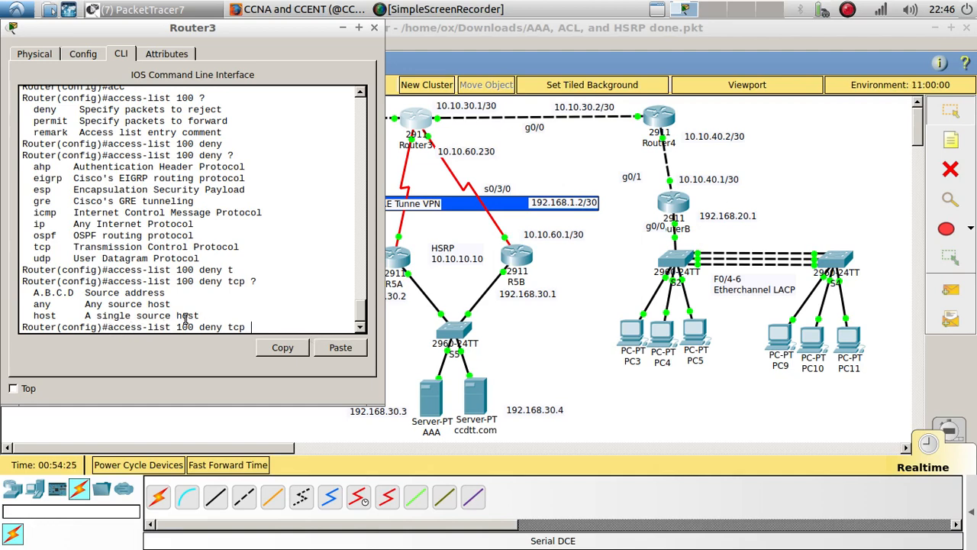
{"action": "type", "text": "?"}
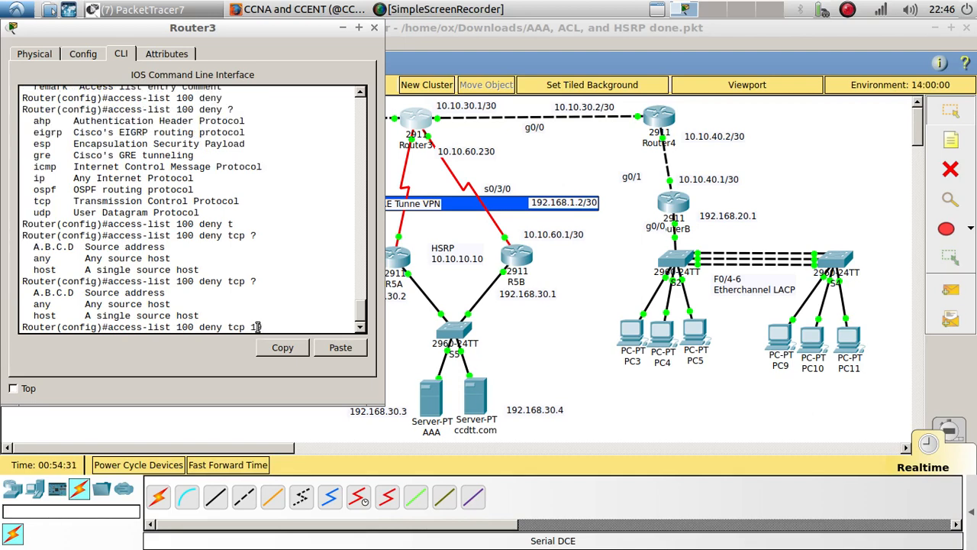
Step: Add source 192.168.20.0 with wildcard 0.0.0.255 to the deny entry, list the destination options and enlarge the Router3 window
{"action": "type", "text": "192.168.20."}
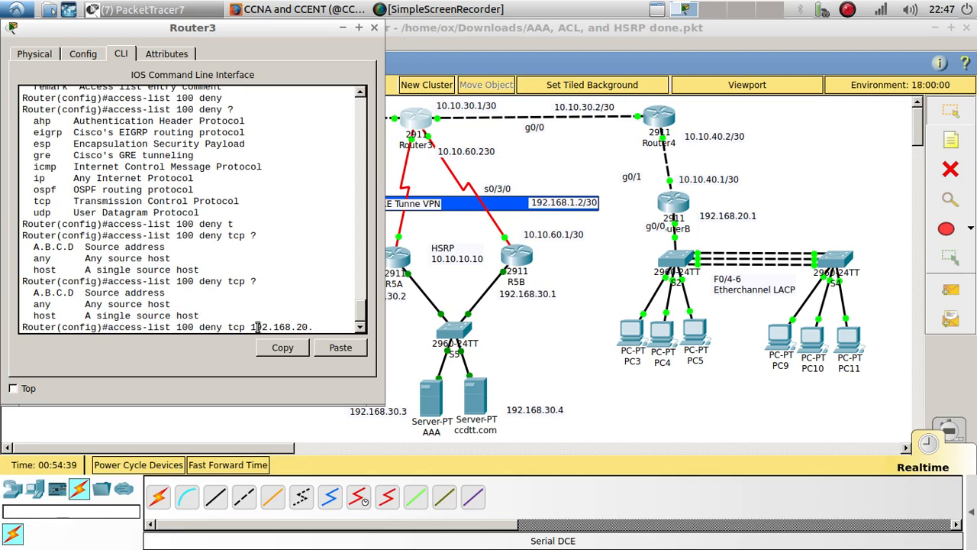
{"action": "type", "text": "0 2.0.0.2"}
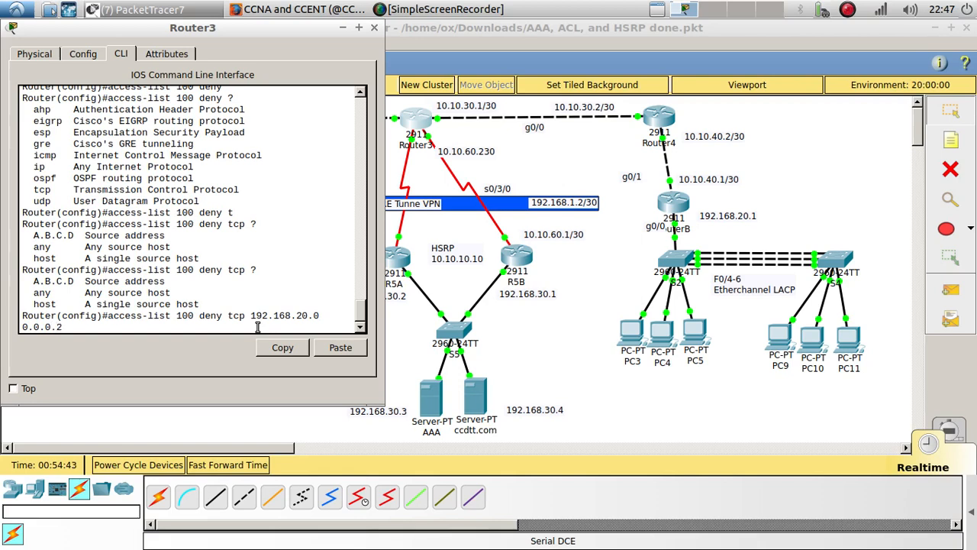
{"action": "type", "text": "55 ?"}
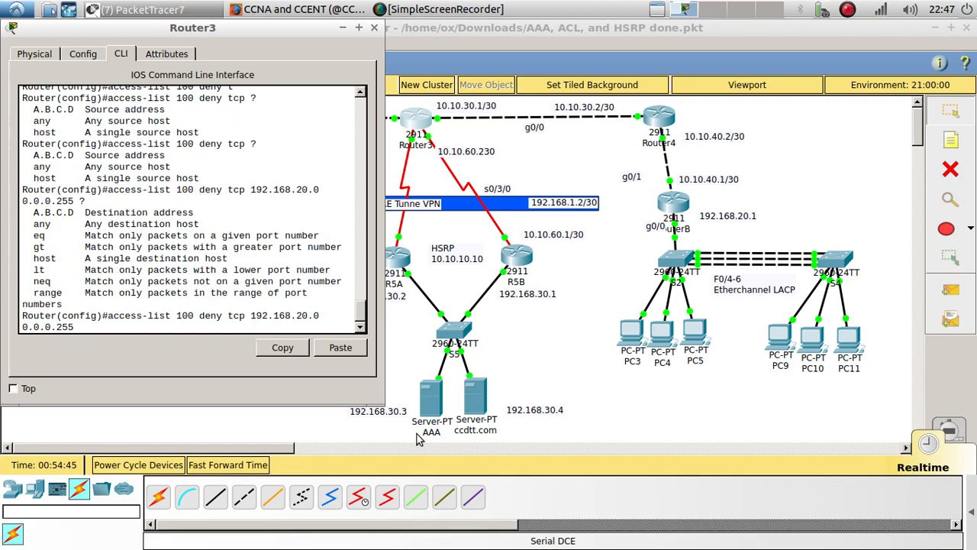
{"action": "left_click_drag", "start_coordinate": [382, 403], "coordinate": [555, 429]}
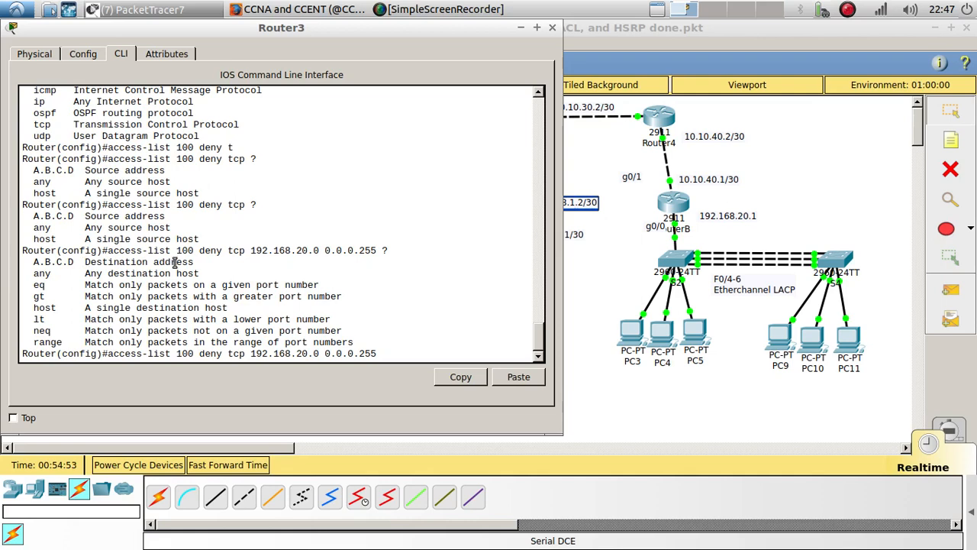
Step: Add destination 192.168.30.4 with wildcard 0.0.0.0 to the deny entry and list the matching options
{"action": "type", "text": "1"}
{"action": "key", "text": "BackSpace"}
{"action": "type", "text": "92.168."}
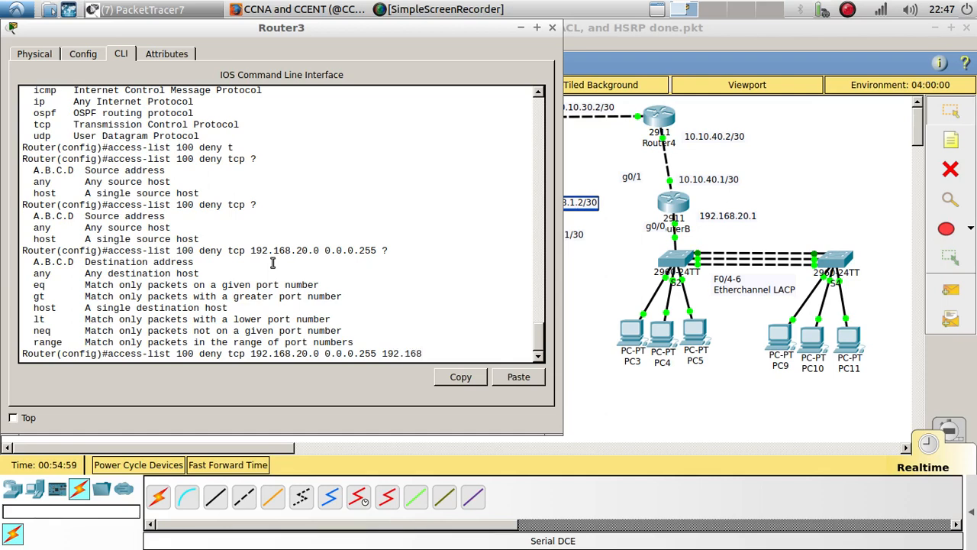
{"action": "type", "text": "3"}
{"action": "key", "text": "BackSpace"}
{"action": "left_click_drag", "start_coordinate": [319, 31], "coordinate": [345, 38]}
{"action": "type", "text": "4"}
{"action": "key", "text": "BackSpace"}
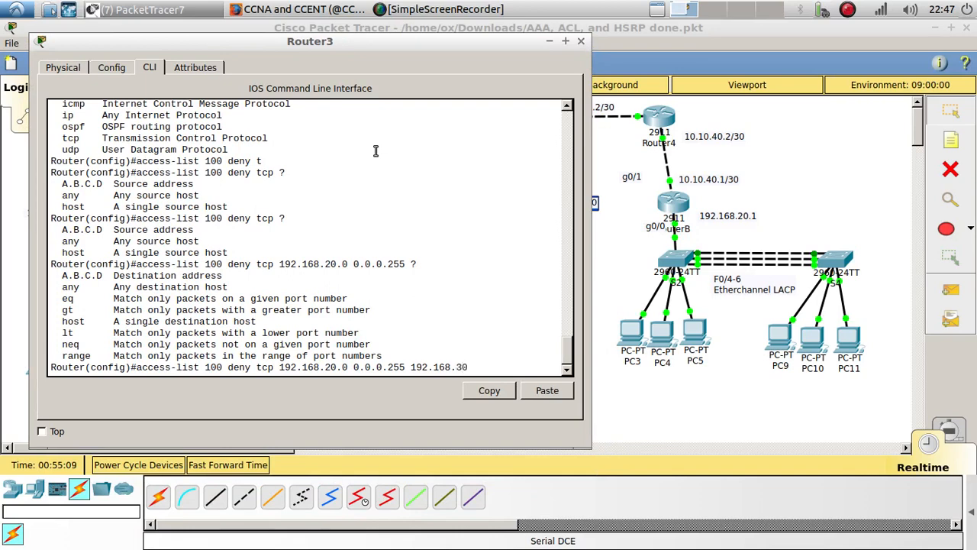
{"action": "type", "text": "30.4 "}
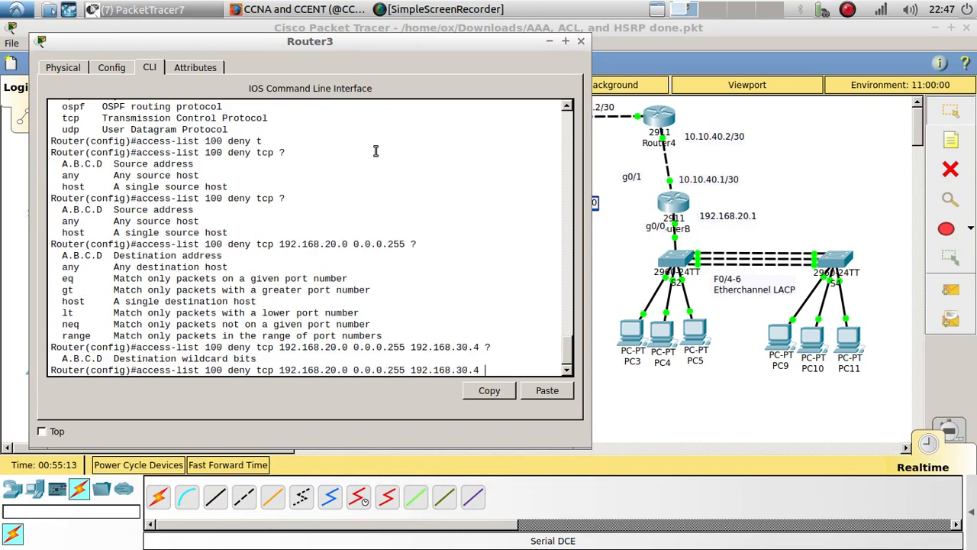
{"action": "type", "text": "?0.0.0.0"}
{"action": "type", "text": " ?"}
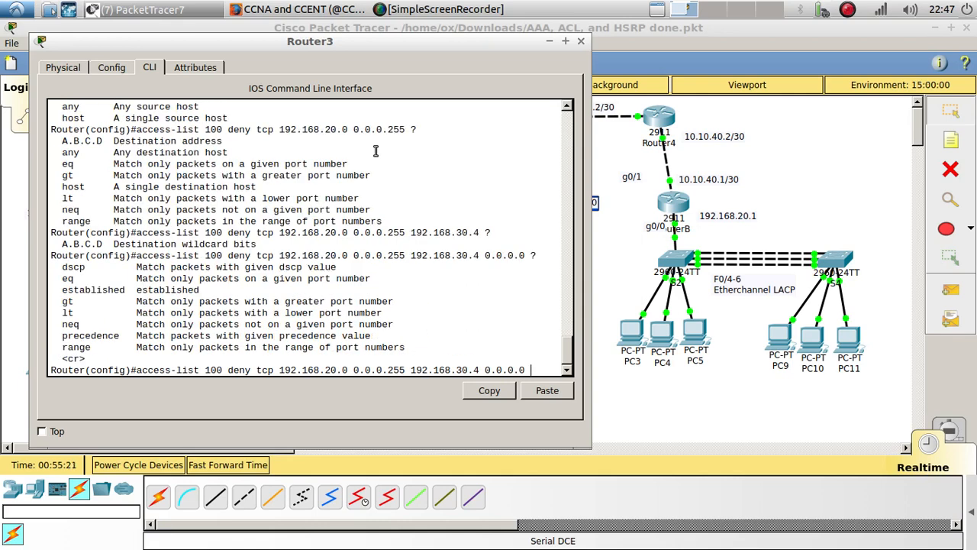
Step: Complete the deny entry with eq www, checking the port options, and submit it
{"action": "type", "text": "eq"}
{"action": "key", "text": "Tab"}
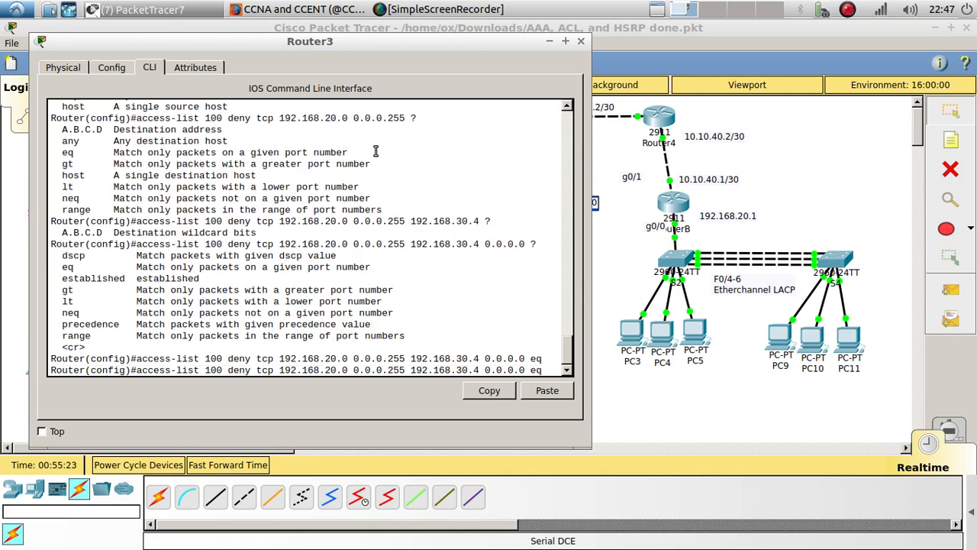
{"action": "type", "text": "?"}
{"action": "type", "text": "w"}
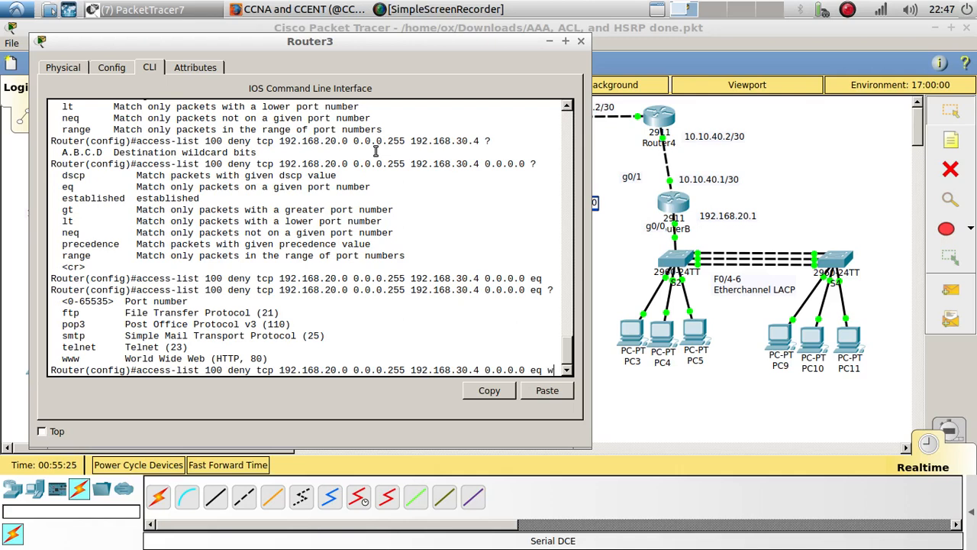
{"action": "type", "text": "ww"}
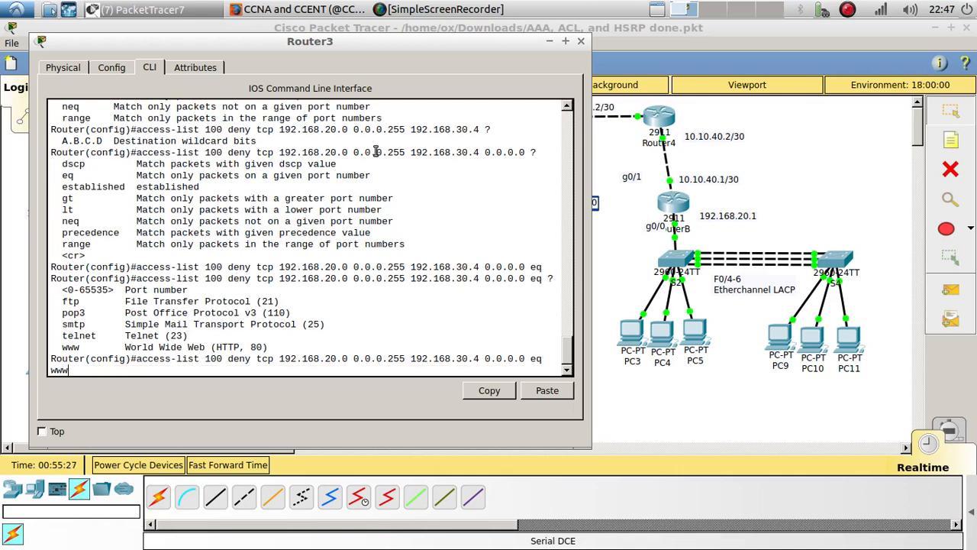
{"action": "key", "text": "Return"}
{"action": "key", "text": "Return"}
{"action": "key", "text": "Return"}
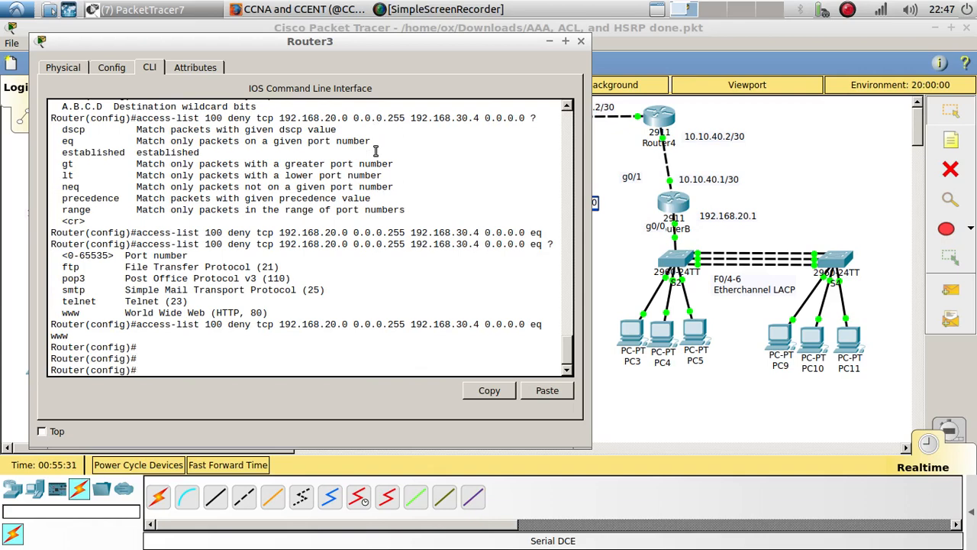
Step: Add the entry access-list 100 permit ip any any on Router3
{"action": "type", "text": "acc"}
{"action": "key", "text": "Tab"}
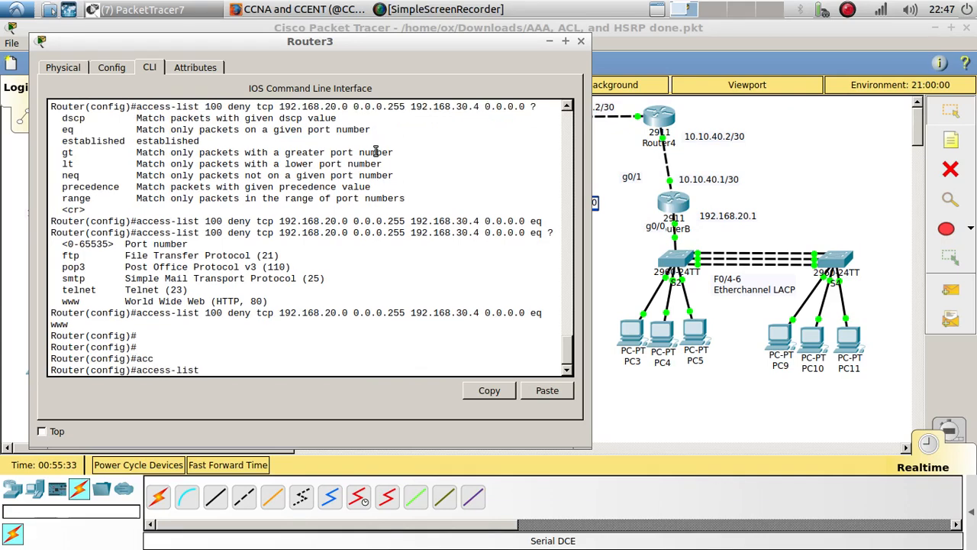
{"action": "type", "text": "100 permi"}
{"action": "key", "text": "Tab"}
{"action": "type", "text": "an"}
{"action": "key", "text": "Tab"}
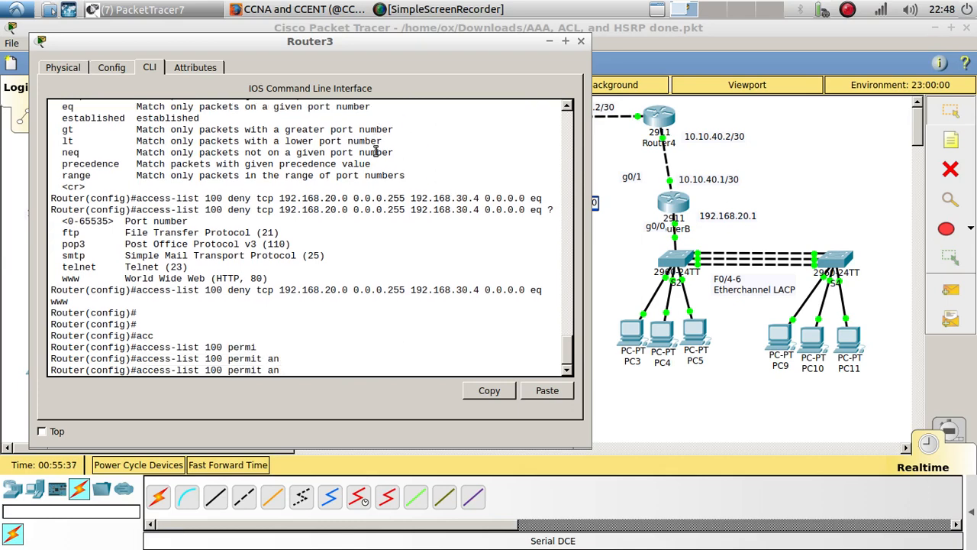
{"action": "type", "text": "y"}
{"action": "key", "text": "BackSpace"}
{"action": "key", "text": "BackSpace"}
{"action": "key", "text": "BackSpace"}
{"action": "type", "text": "ip any"}
{"action": "key", "text": "Tab"}
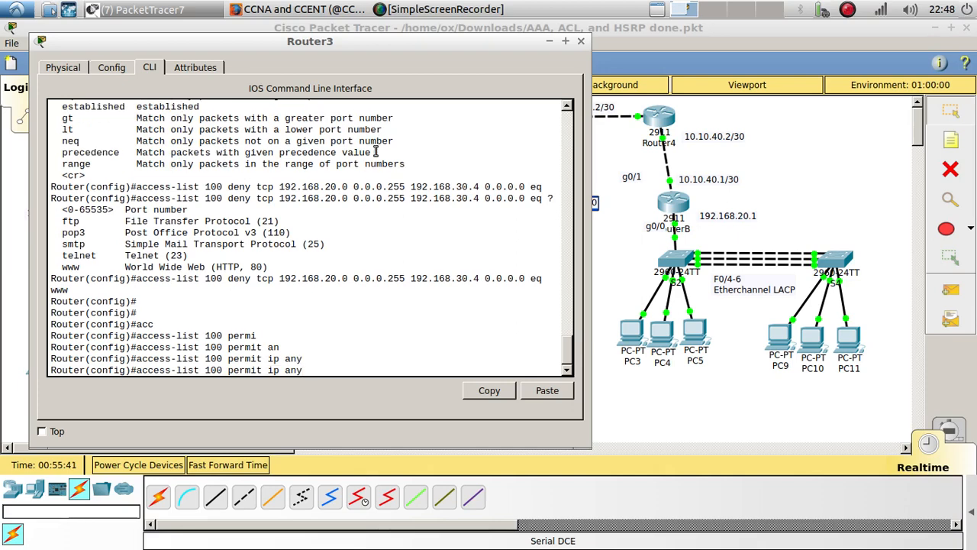
{"action": "type", "text": "any"}
{"action": "key", "text": "Tab"}
{"action": "key", "text": "Return"}
{"action": "key", "text": "Return"}
{"action": "key", "text": "Return"}
{"action": "key", "text": "Return"}
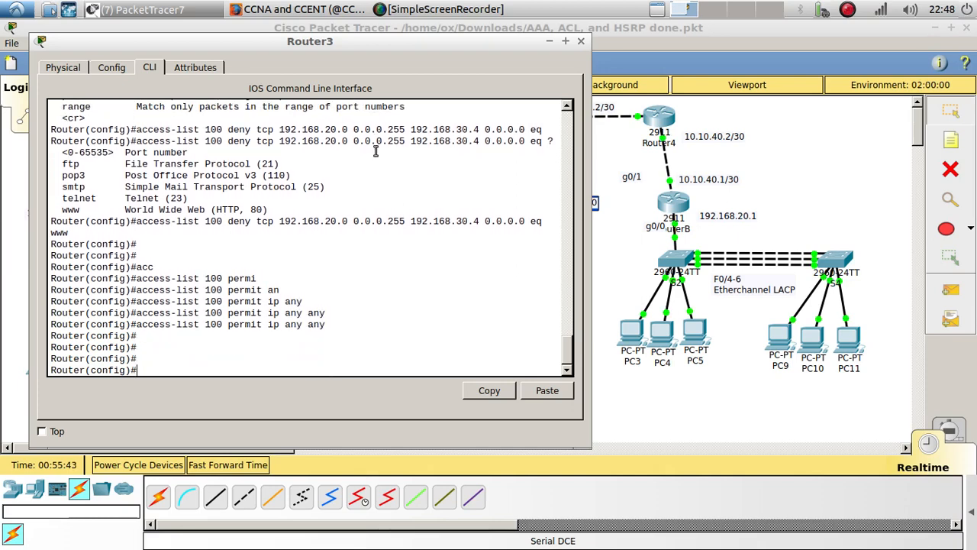
Step: Highlight access-list 100's deny and permit entries for review and move the Router3 window off the topology
{"action": "triple_click", "coordinate": [335, 324]}
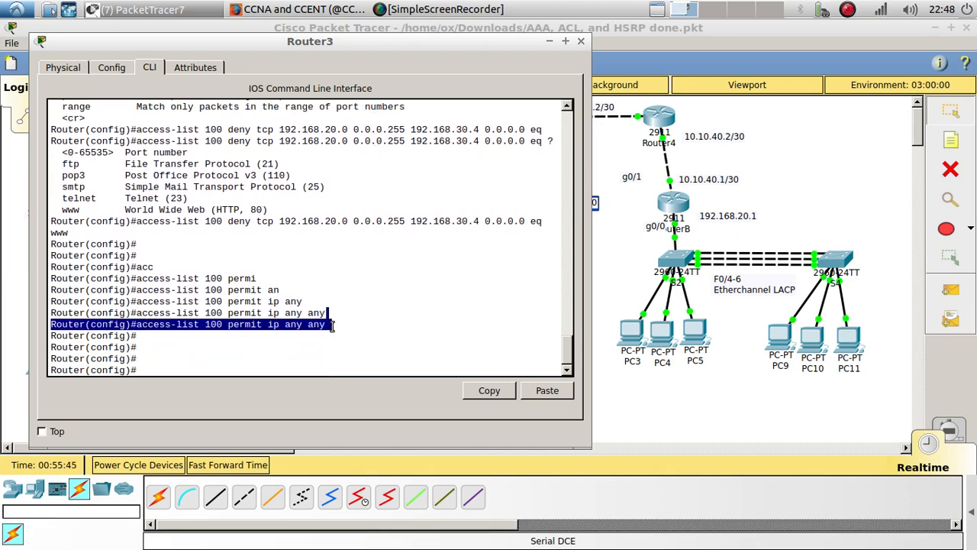
{"action": "left_click", "coordinate": [333, 325]}
{"action": "left_click_drag", "start_coordinate": [334, 326], "coordinate": [138, 327]}
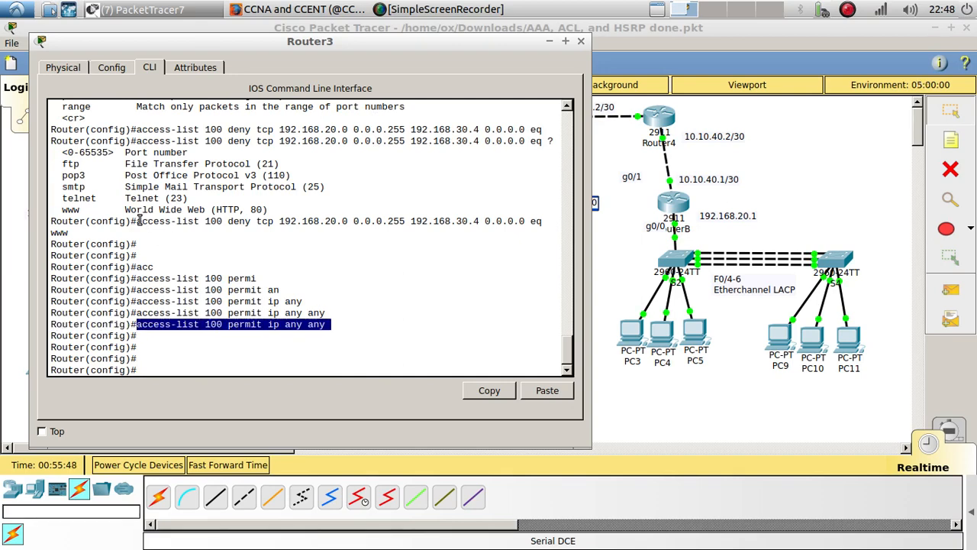
{"action": "left_click_drag", "start_coordinate": [139, 221], "coordinate": [166, 237]}
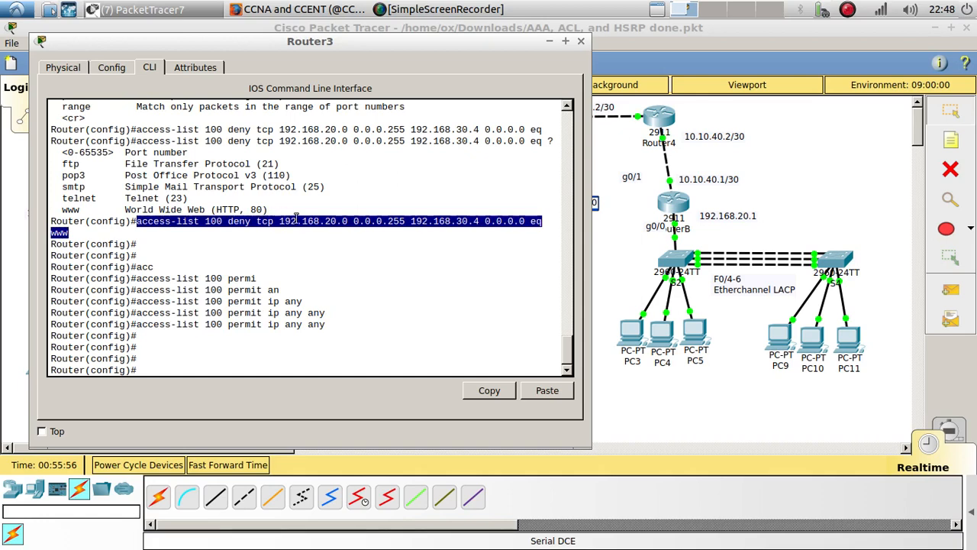
{"action": "left_click_drag", "start_coordinate": [330, 324], "coordinate": [137, 324]}
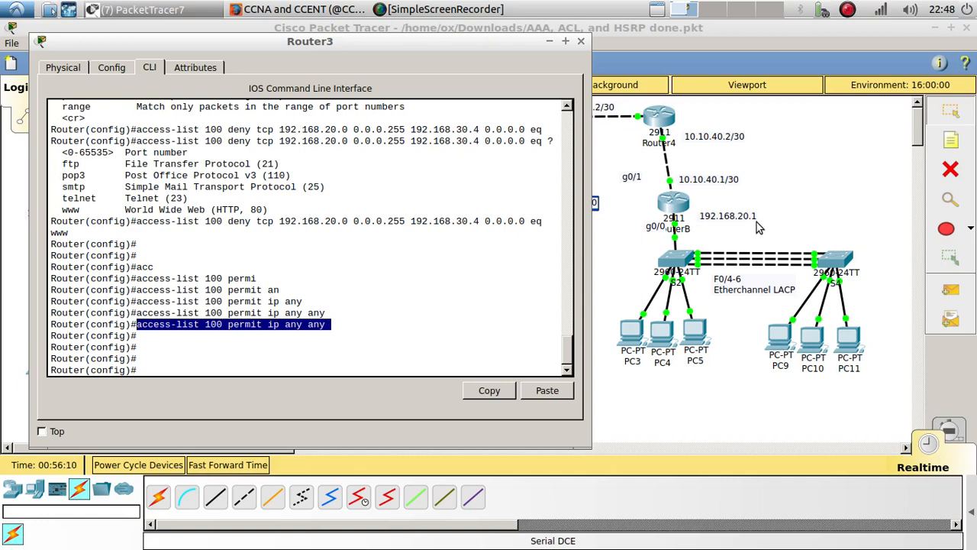
{"action": "left_click_drag", "start_coordinate": [303, 42], "coordinate": [821, 65]}
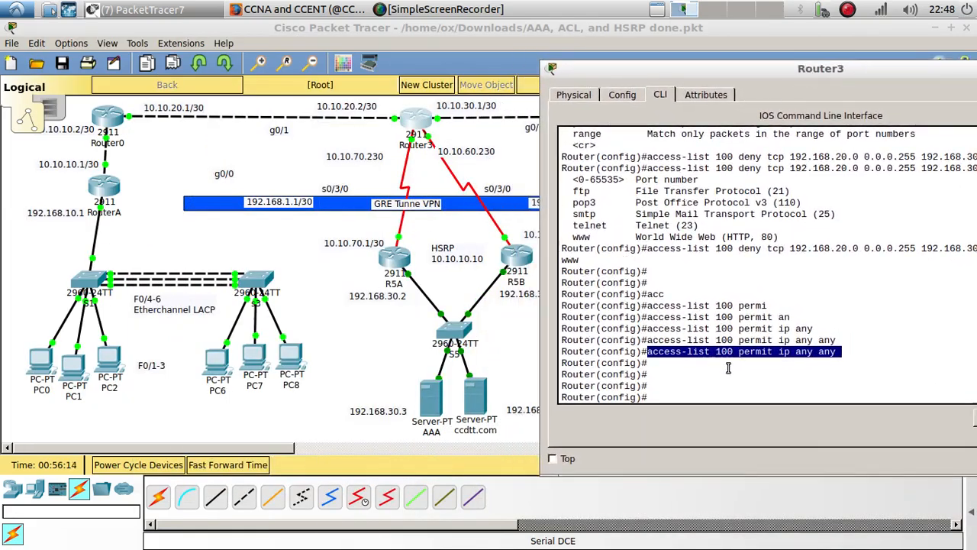
Step: Enter configuration mode for interface s0/3/0 on Router3
{"action": "left_click", "coordinate": [706, 386]}
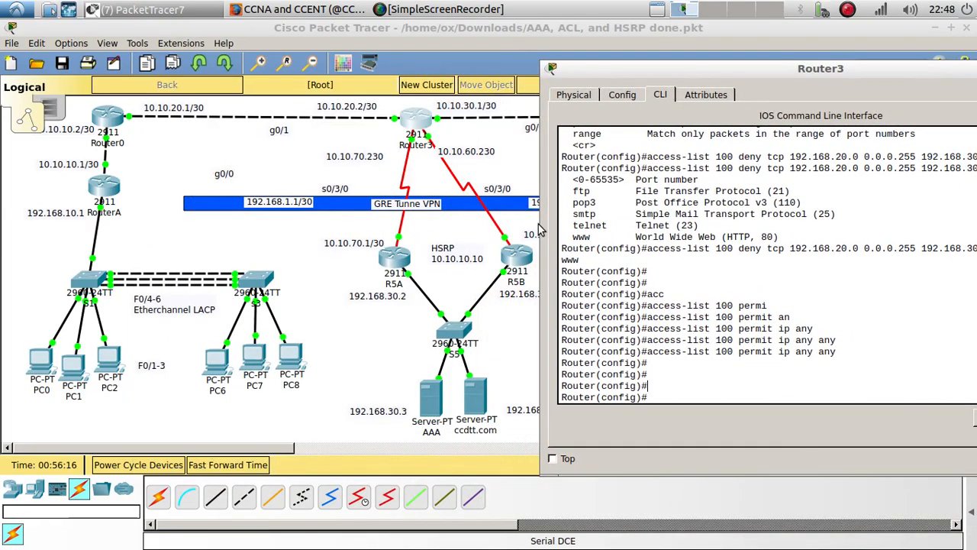
{"action": "type", "text": "int s0/3/00"}
{"action": "key", "text": "Return"}
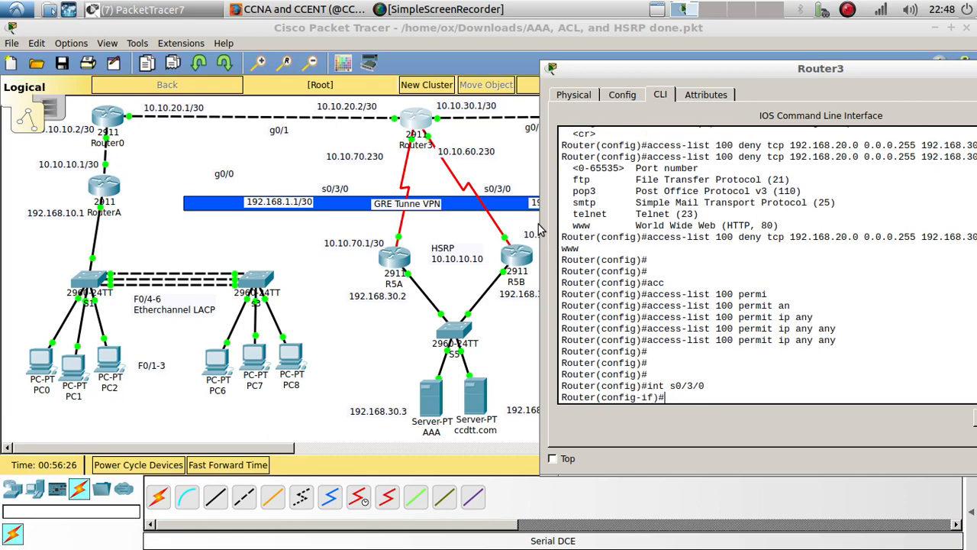
Step: Look up the command for attaching an access list by listing the commands available for interface s0/3/0
{"action": "type", "text": "acc"}
{"action": "key", "text": "Tab"}
{"action": "type", "text": "e"}
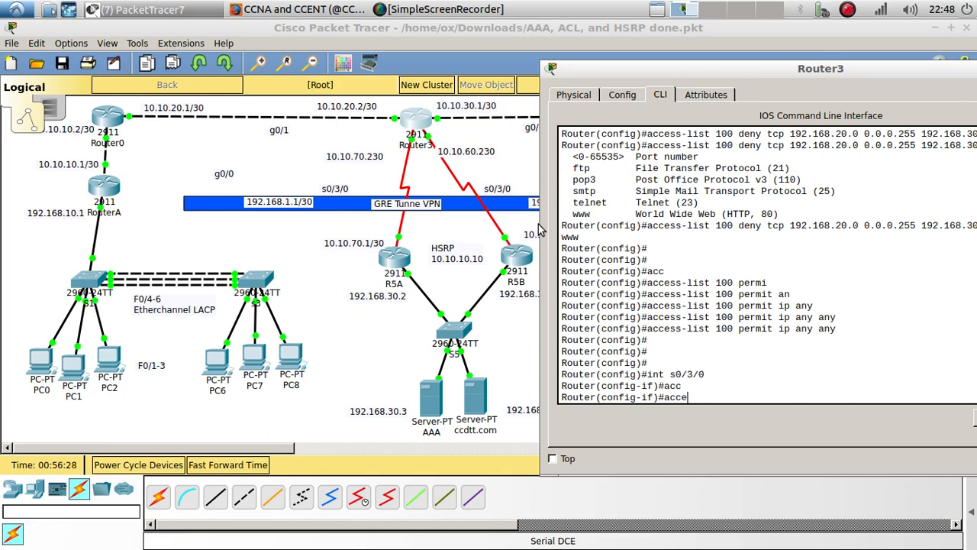
{"action": "type", "text": "?"}
{"action": "key", "text": "BackSpace"}
{"action": "key", "text": "BackSpace"}
{"action": "key", "text": "BackSpace"}
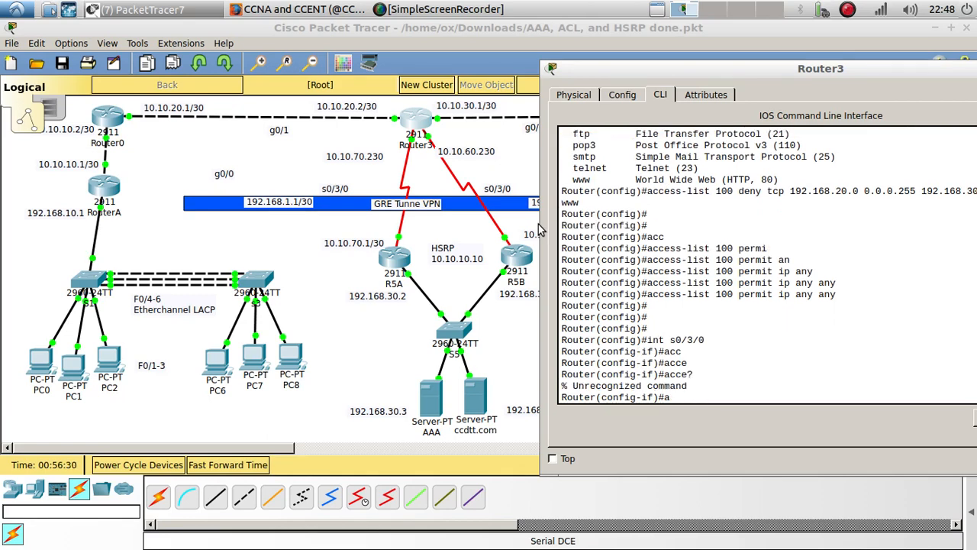
{"action": "key", "text": "BackSpace"}
{"action": "type", "text": "?"}
{"action": "key", "text": "Return"}
{"action": "key", "text": "Return"}
{"action": "key", "text": "Return"}
{"action": "key", "text": "Return"}
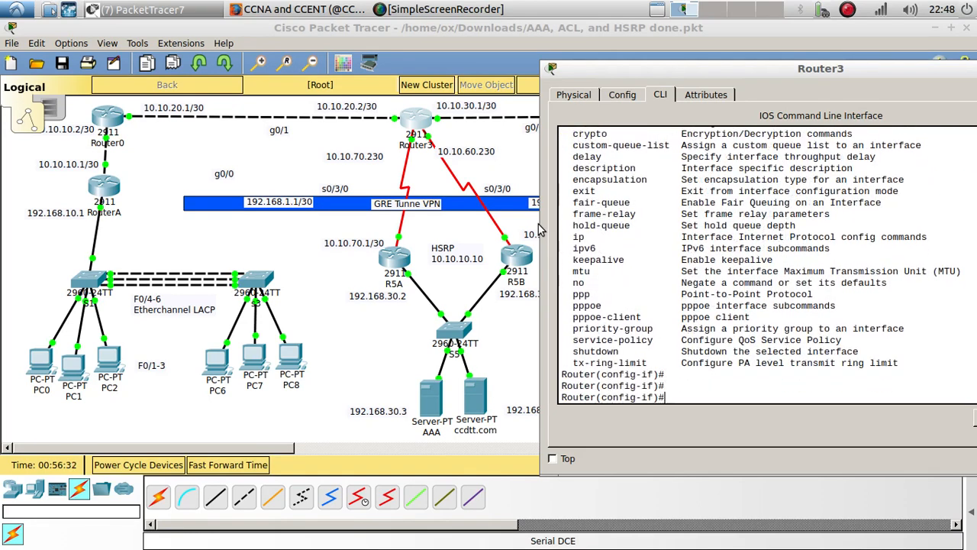
Step: List the ip subcommands available in interface configuration mode
{"action": "type", "text": "ip a"}
{"action": "key", "text": "Tab"}
{"action": "key", "text": "BackSpace"}
{"action": "type", "text": "?"}
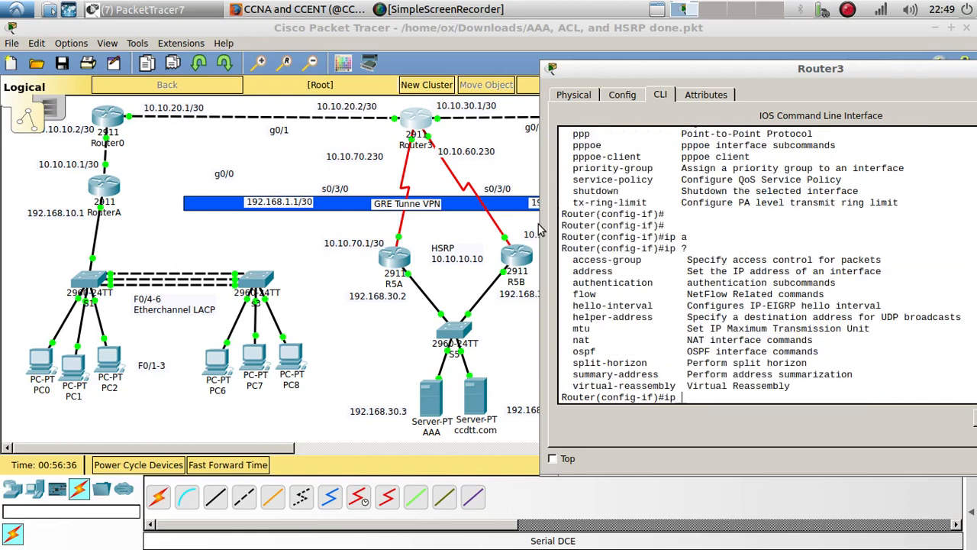
Step: Apply ip access-group 100 out to interface s0/3/0, checking the list and direction options
{"action": "type", "text": "accc"}
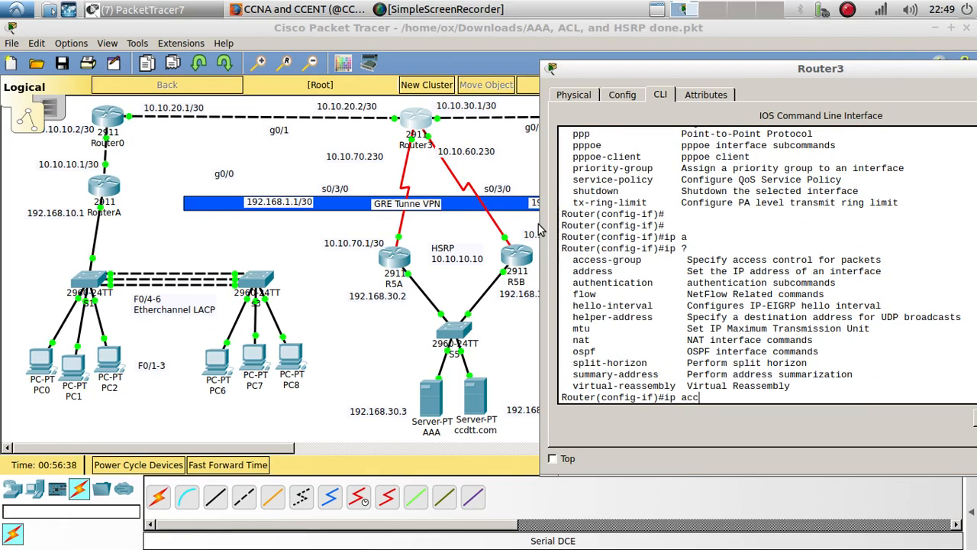
{"action": "key", "text": "Tab"}
{"action": "key", "text": "BackSpace"}
{"action": "key", "text": "Tab"}
{"action": "type", "text": "?"}
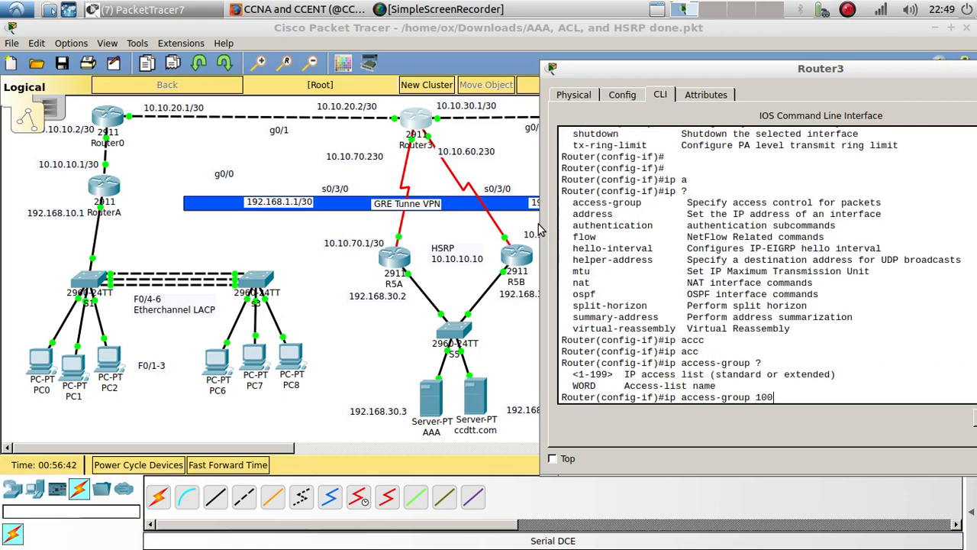
{"action": "type", "text": "100 ?"}
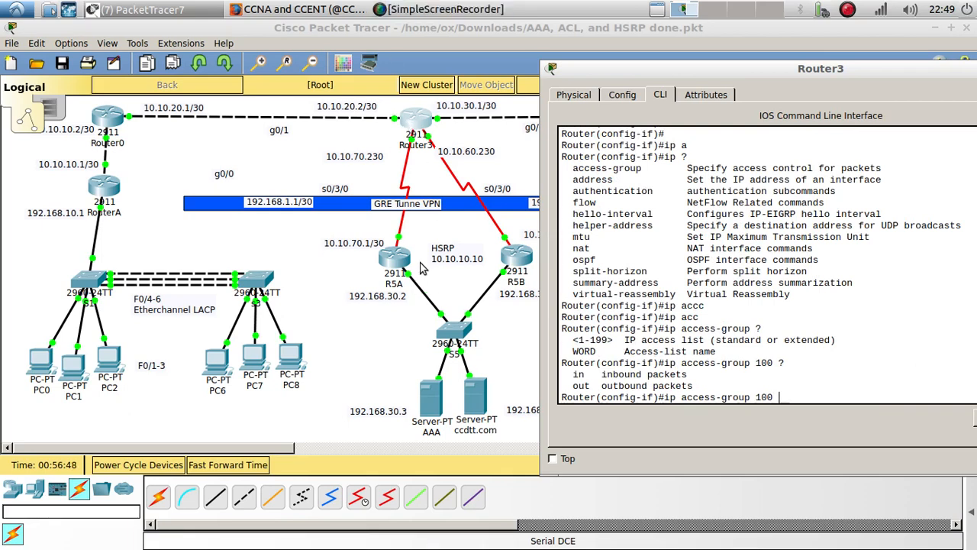
{"action": "key", "text": "Return"}
{"action": "key", "text": "Return"}
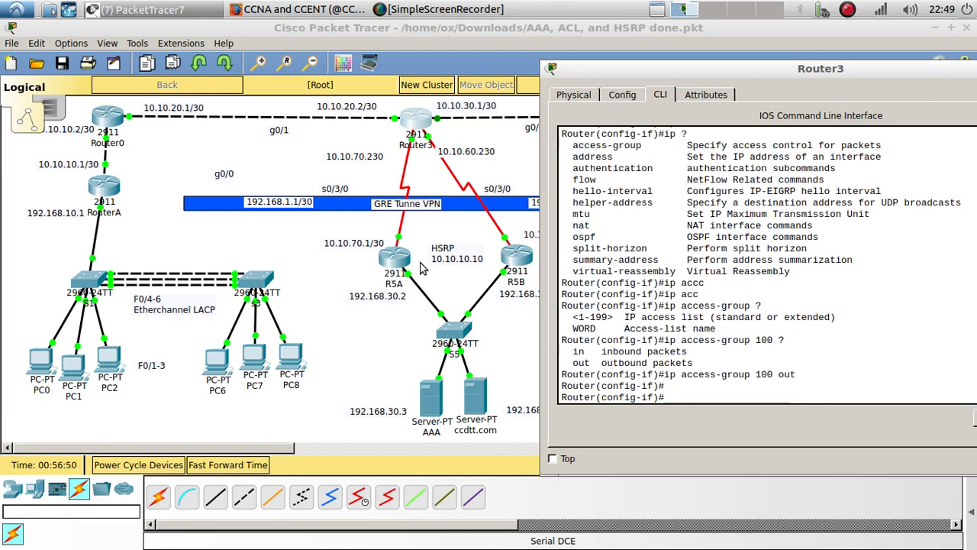
Step: Apply ip access-group 100 out to Router3's interface s0/3/1 as well
{"action": "type", "text": "int s0/3/1"}
{"action": "key", "text": "Return"}
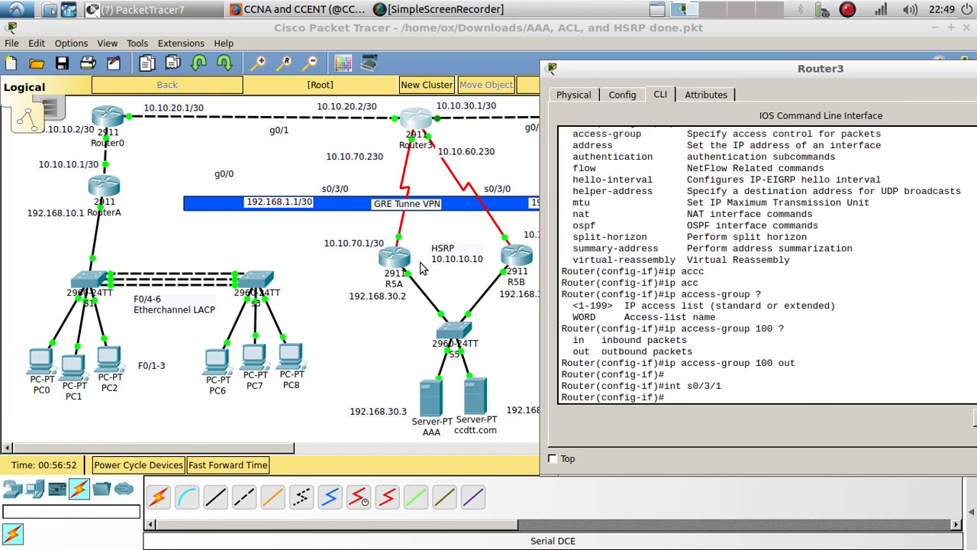
{"action": "key", "text": "Up"}
{"action": "key", "text": "Up"}
{"action": "key", "text": "Return"}
{"action": "key", "text": "Return"}
{"action": "key", "text": "Return"}
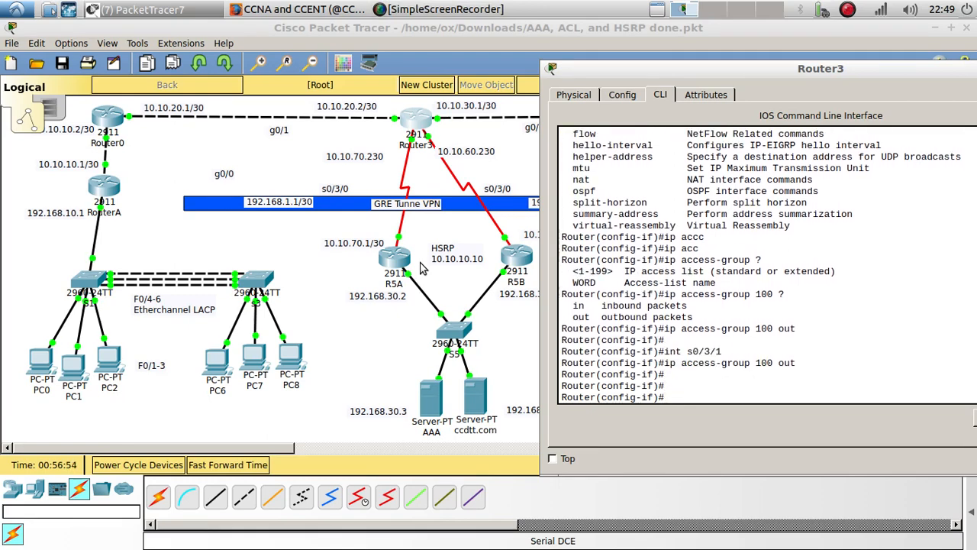
{"action": "left_click", "coordinate": [353, 361]}
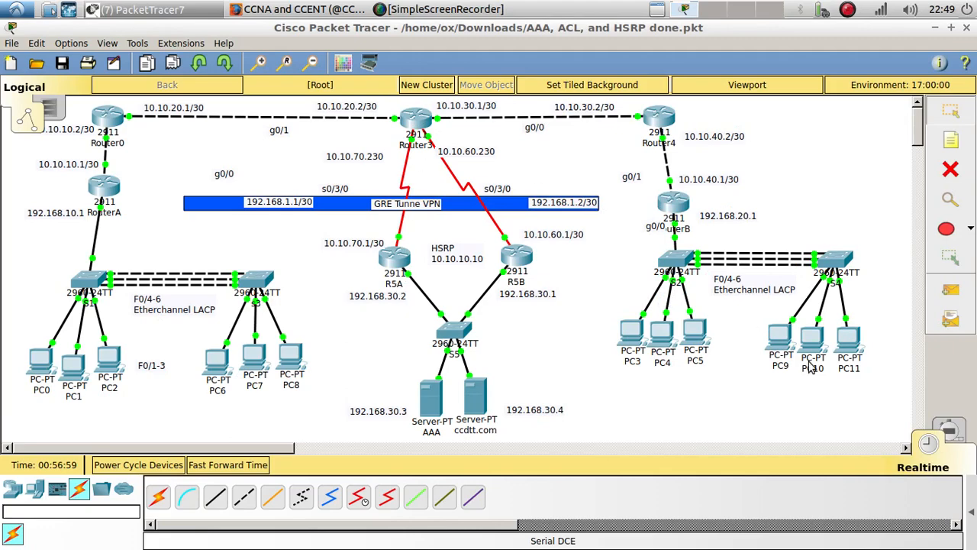
{"action": "left_click", "coordinate": [783, 343]}
{"action": "left_click", "coordinate": [697, 185]}
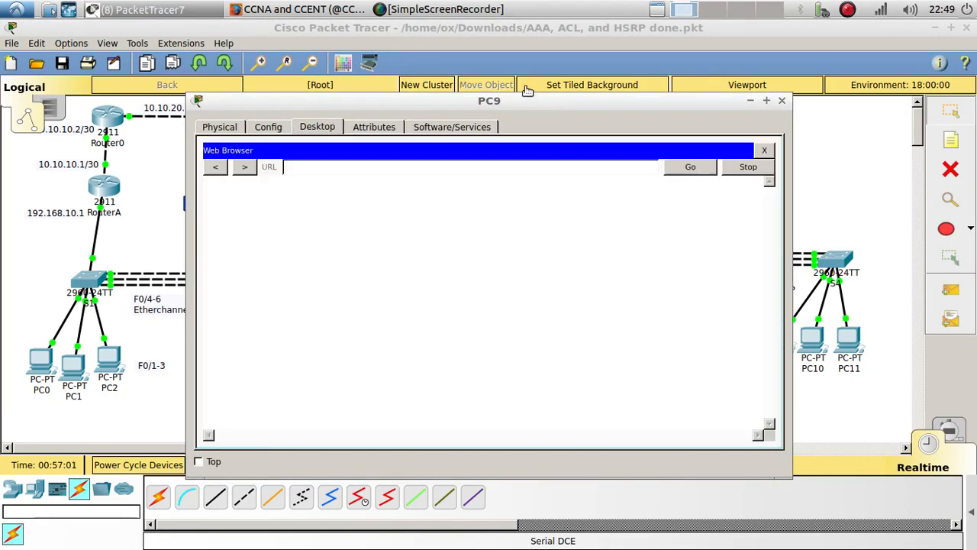
{"action": "left_click_drag", "start_coordinate": [509, 106], "coordinate": [842, 73]}
{"action": "left_click", "coordinate": [745, 130]}
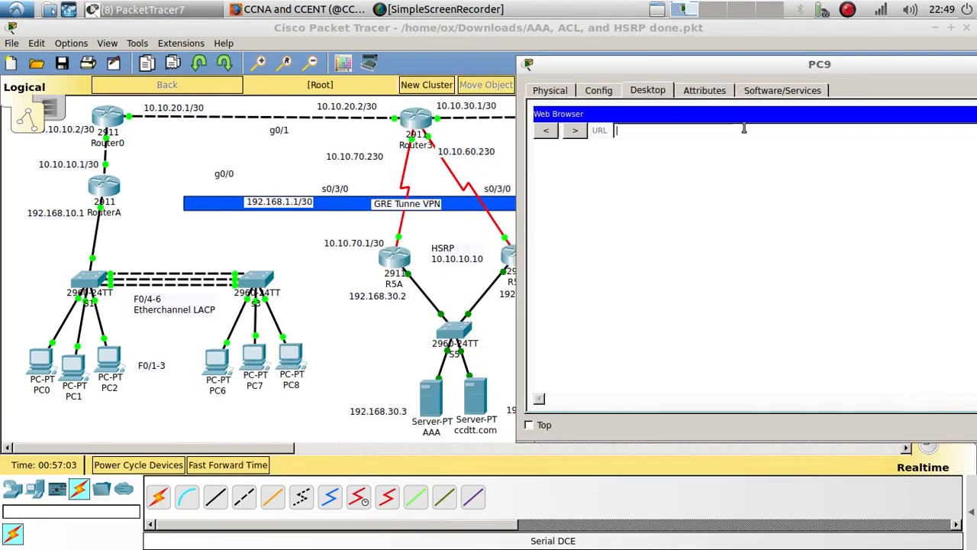
{"action": "type", "text": "192.168."}
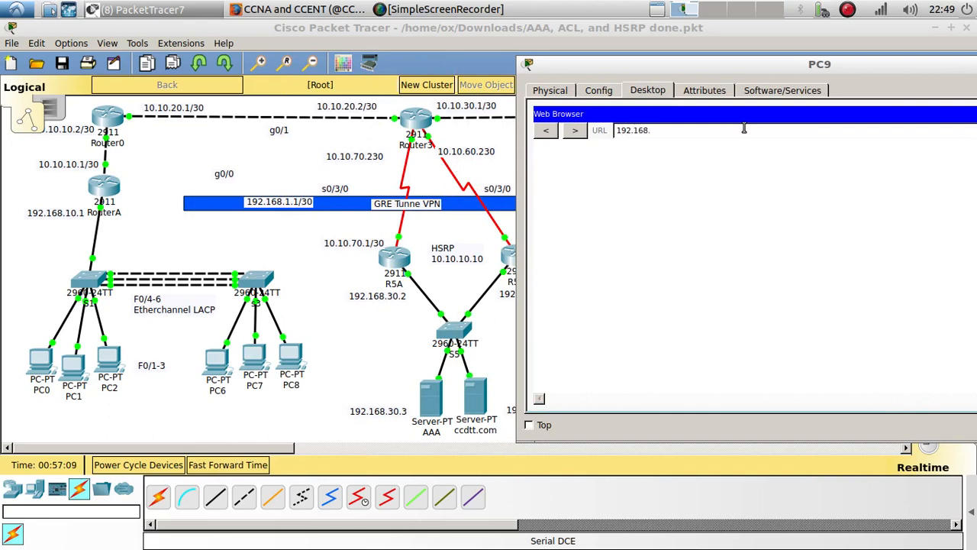
{"action": "type", "text": "0.4"}
{"action": "key", "text": "Return"}
{"action": "left_click_drag", "start_coordinate": [714, 65], "coordinate": [582, 50]}
{"action": "left_click", "coordinate": [890, 118]}
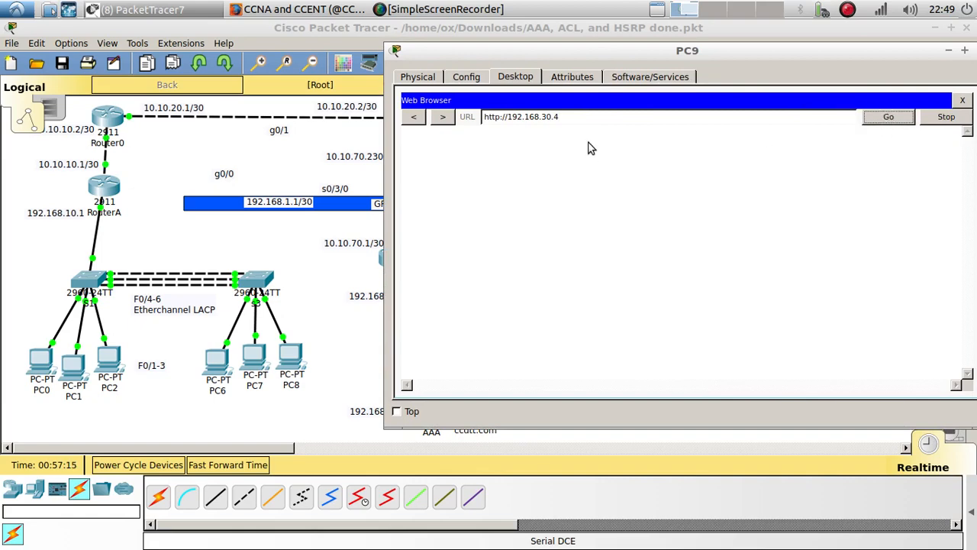
Step: Copy the server URL from PC9, load it in PC2's web browser, and highlight the page's welcome heading
{"action": "triple_click", "coordinate": [589, 112]}
{"action": "key", "text": "ctrl+c"}
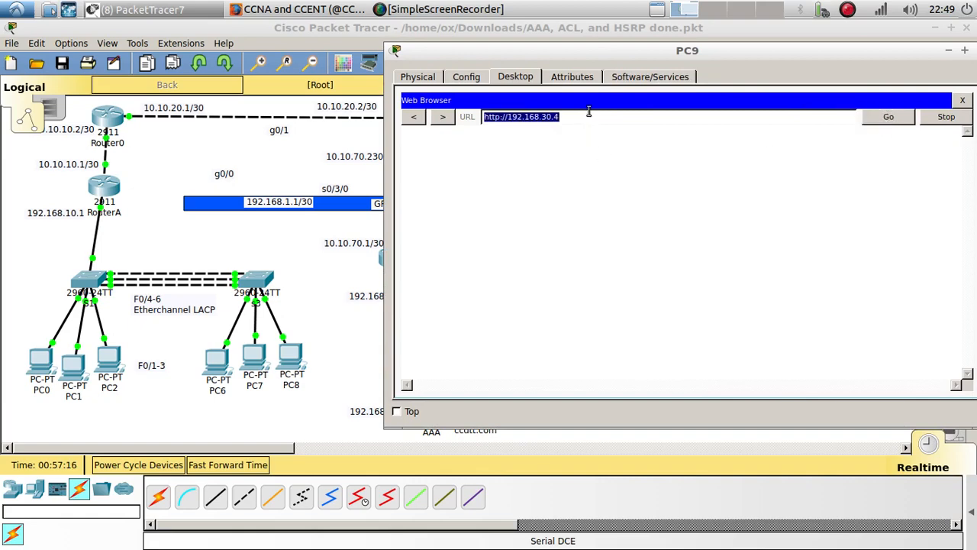
{"action": "left_click", "coordinate": [108, 359]}
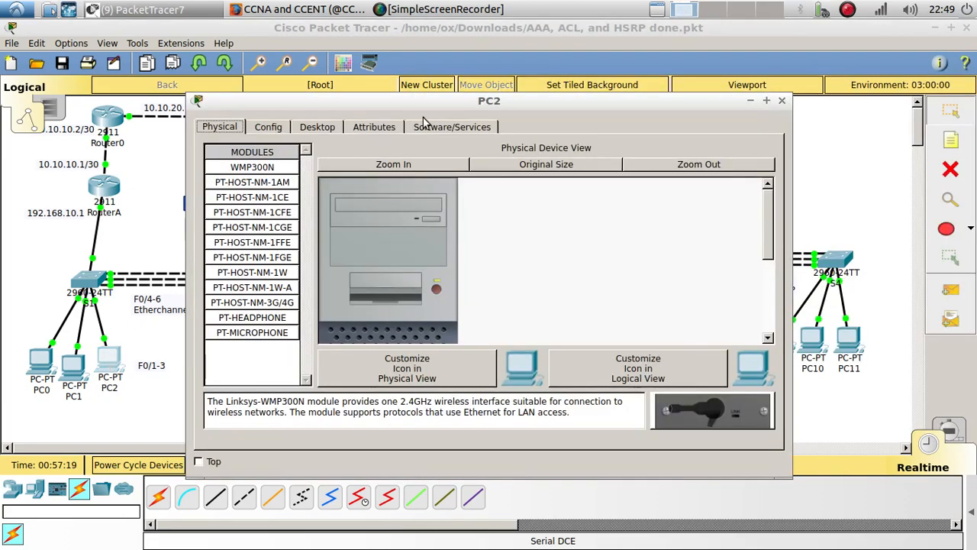
{"action": "left_click", "coordinate": [325, 128]}
{"action": "left_click", "coordinate": [710, 192]}
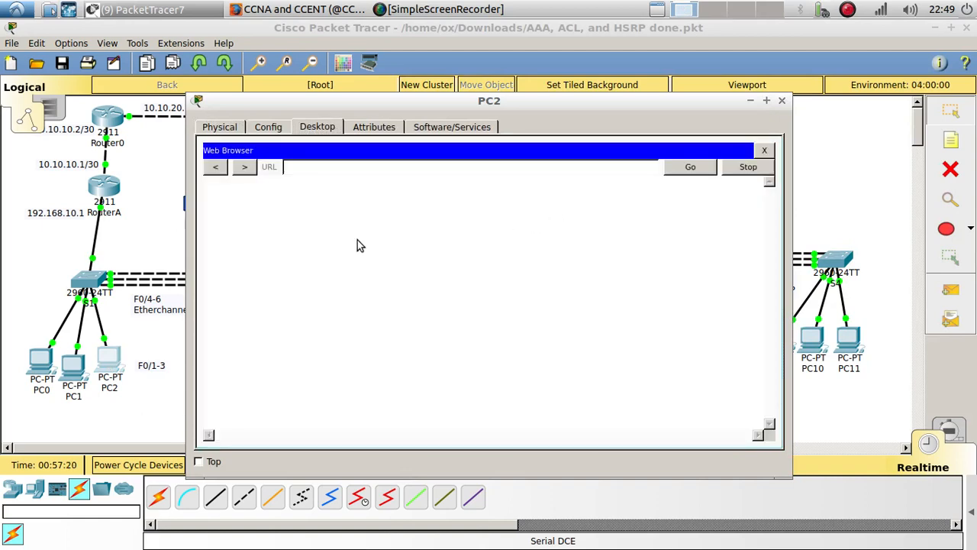
{"action": "key", "text": "ctrl+v"}
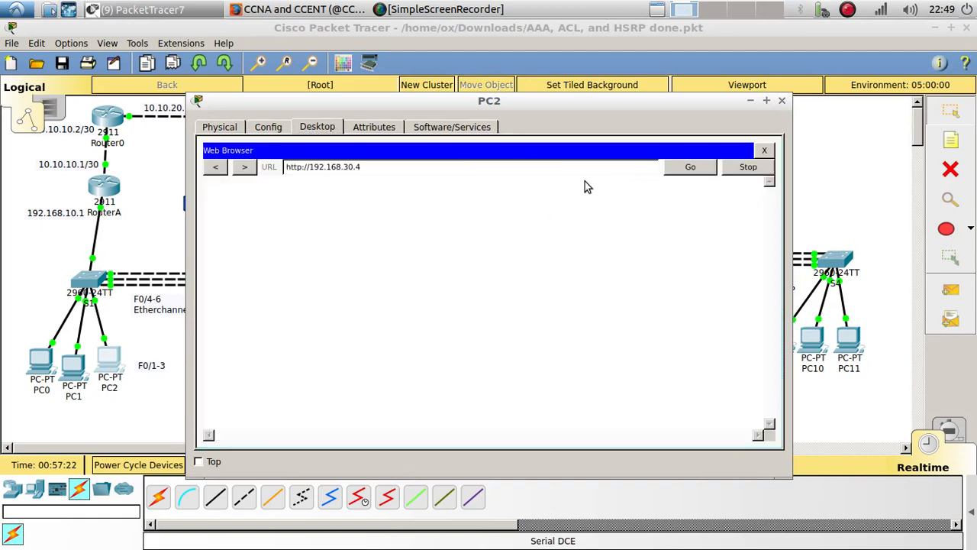
{"action": "left_click", "coordinate": [692, 170]}
{"action": "left_click_drag", "start_coordinate": [446, 196], "coordinate": [175, 197]}
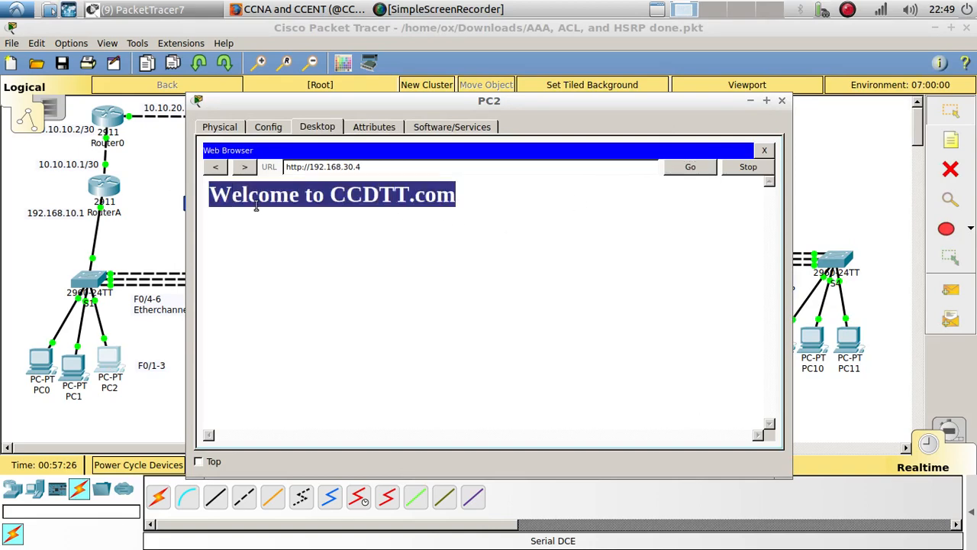
{"action": "left_click", "coordinate": [109, 244]}
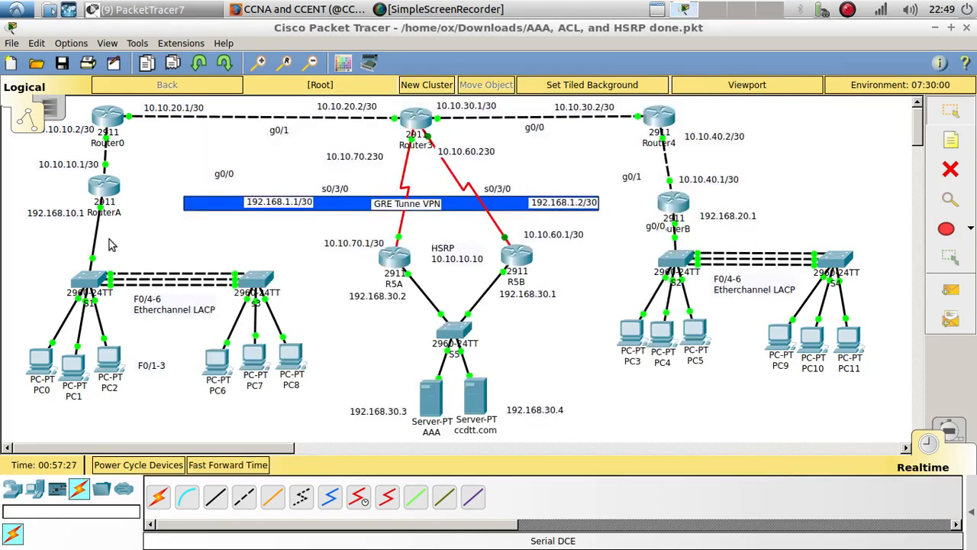
{"action": "left_click", "coordinate": [849, 342]}
{"action": "left_click_drag", "start_coordinate": [515, 106], "coordinate": [747, 95]}
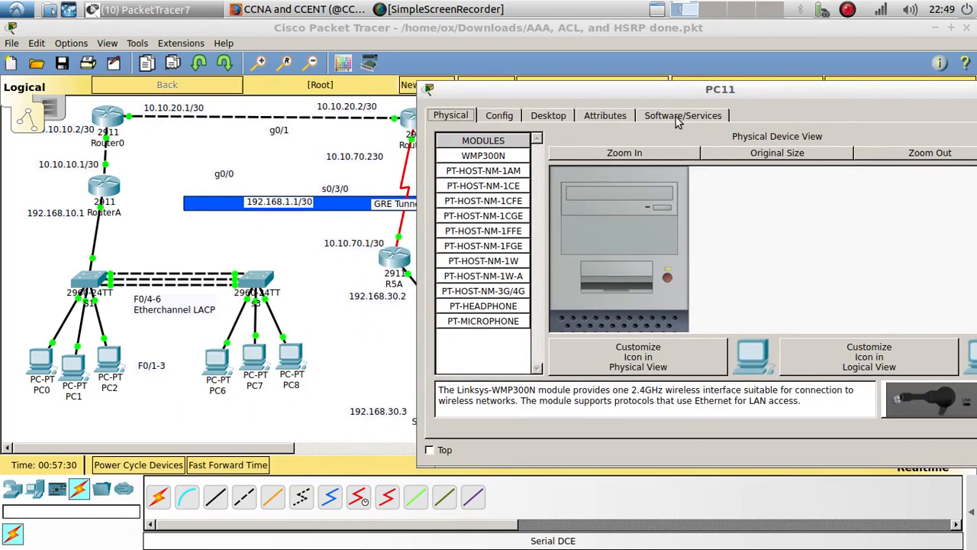
{"action": "left_click", "coordinate": [549, 115]}
{"action": "left_click", "coordinate": [947, 178]}
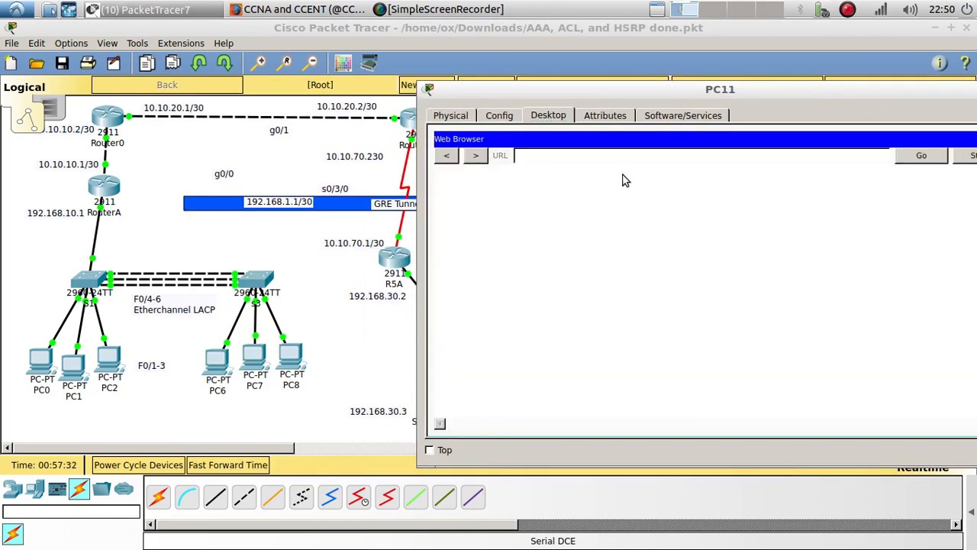
{"action": "left_click", "coordinate": [611, 158]}
{"action": "type", "text": "http://192.168.30.4"}
{"action": "left_click", "coordinate": [921, 156]}
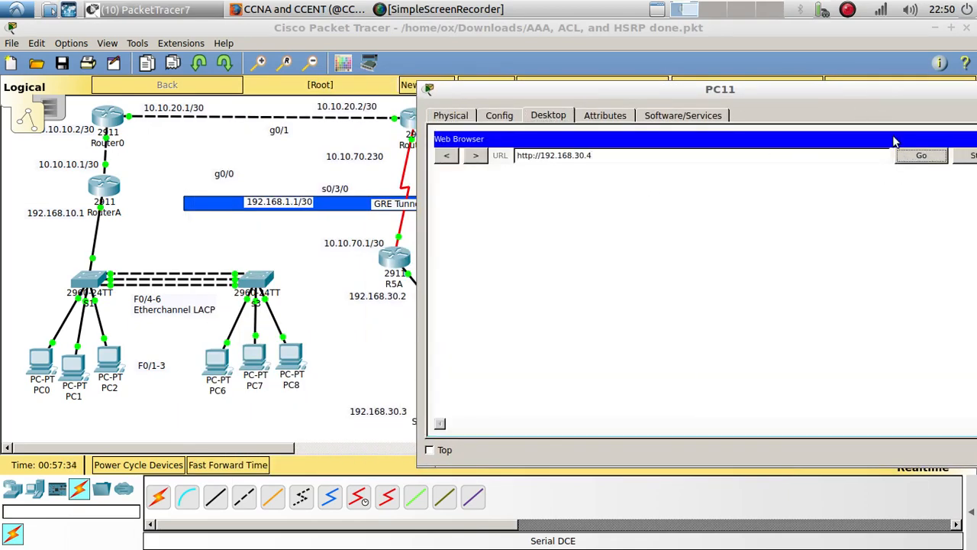
{"action": "left_click_drag", "start_coordinate": [831, 97], "coordinate": [415, 126]}
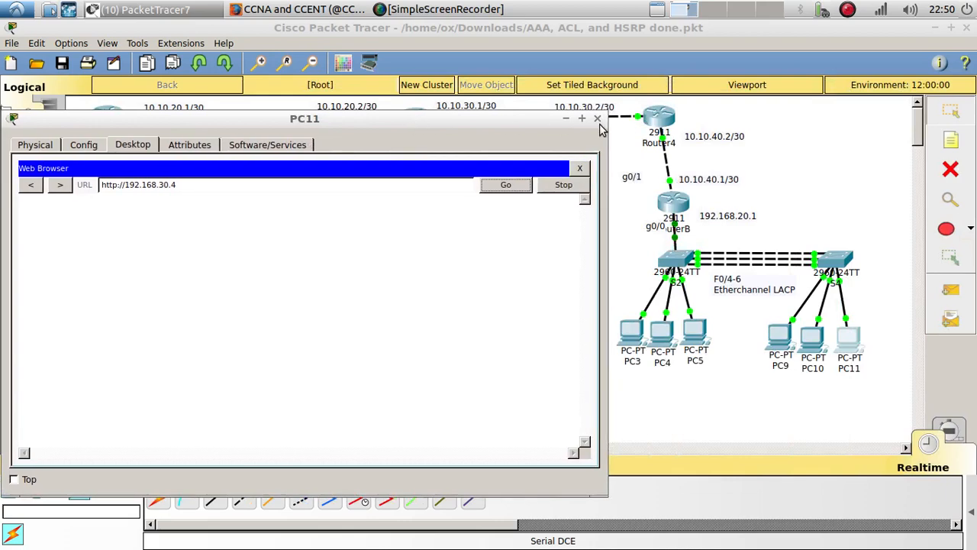
{"action": "left_click", "coordinate": [598, 120]}
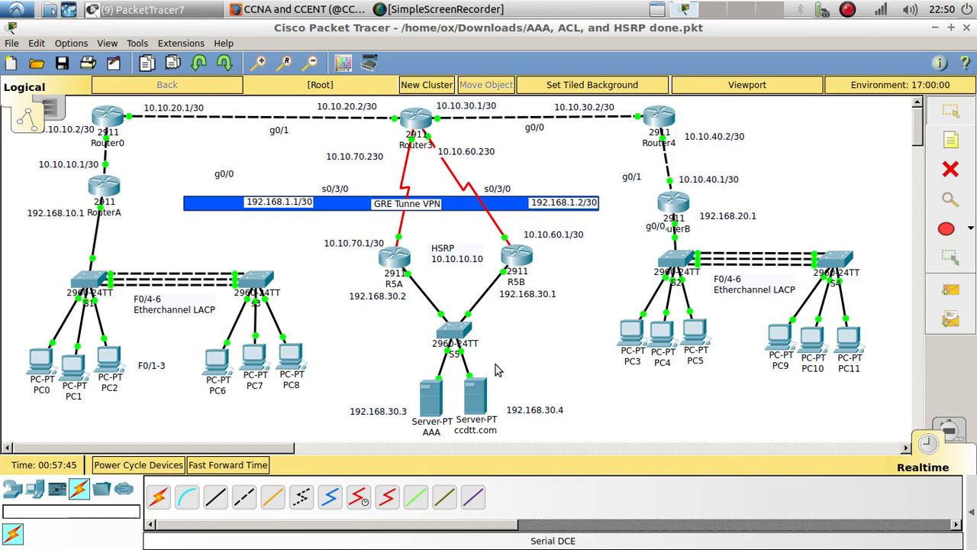
Step: Ping 192.168.30.4 from PC11's command prompt and move the window off the right-hand network
{"action": "left_click", "coordinate": [848, 340]}
{"action": "left_click", "coordinate": [628, 198]}
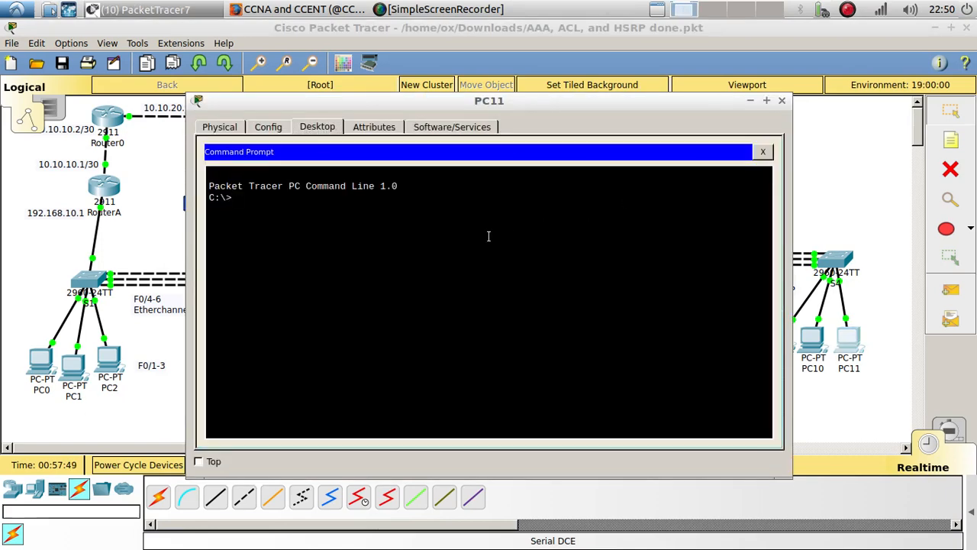
{"action": "type", "text": "ping b"}
{"action": "right_click", "coordinate": [489, 236]}
{"action": "left_click", "coordinate": [516, 261]}
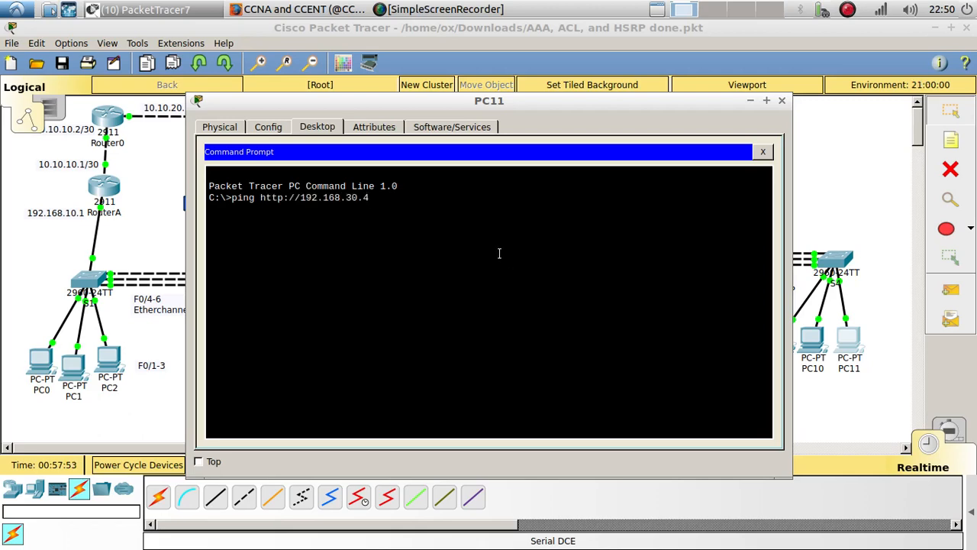
{"action": "key", "text": "BackSpace"}
{"action": "key", "text": "BackSpace"}
{"action": "key", "text": "BackSpace"}
{"action": "key", "text": "BackSpace"}
{"action": "key", "text": "BackSpace"}
{"action": "key", "text": "BackSpace"}
{"action": "key", "text": "BackSpace"}
{"action": "key", "text": "Return"}
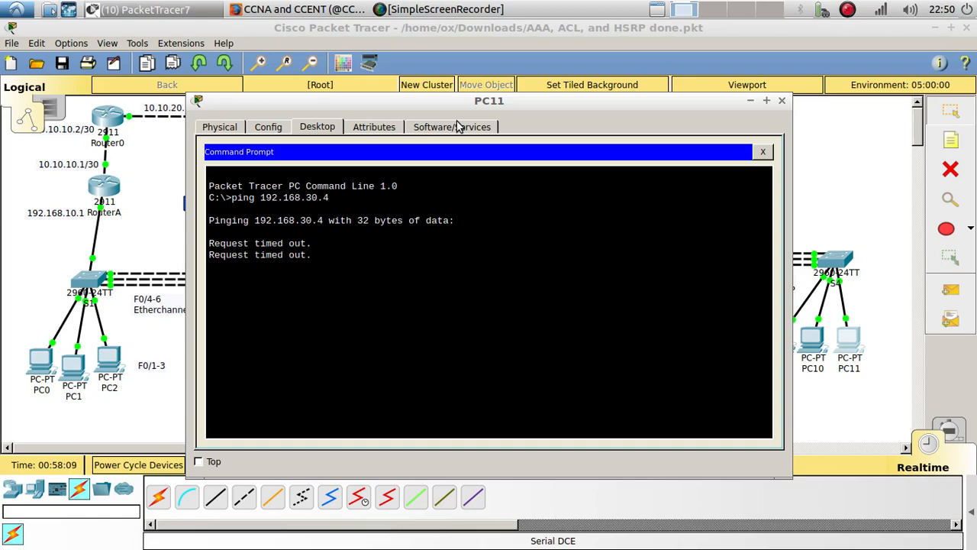
{"action": "left_click_drag", "start_coordinate": [461, 109], "coordinate": [631, 62]}
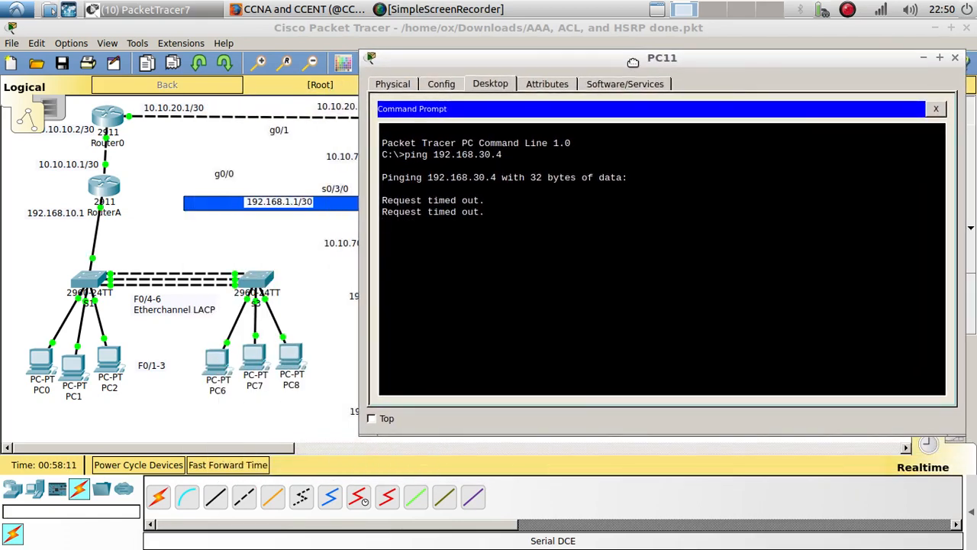
{"action": "left_click_drag", "start_coordinate": [631, 62], "coordinate": [309, 85]}
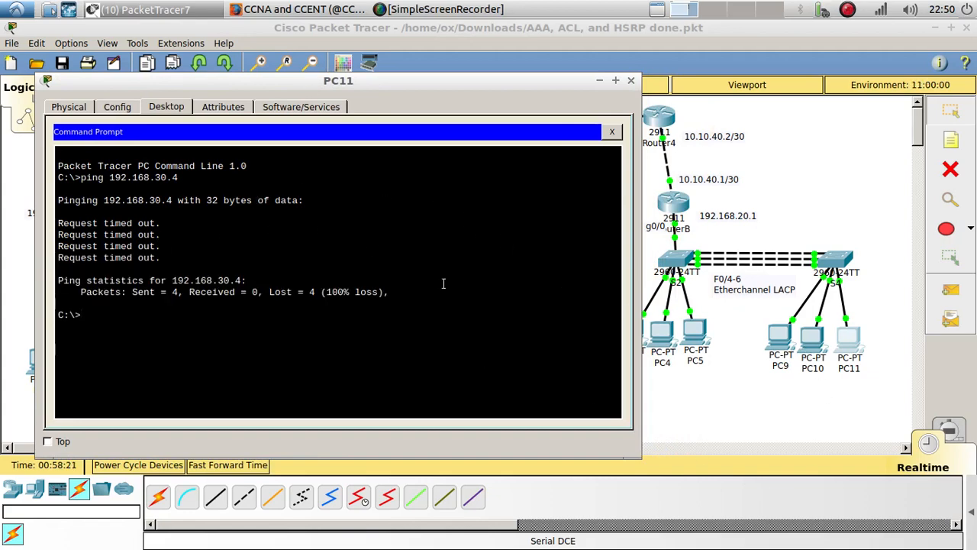
{"action": "left_click", "coordinate": [742, 394]}
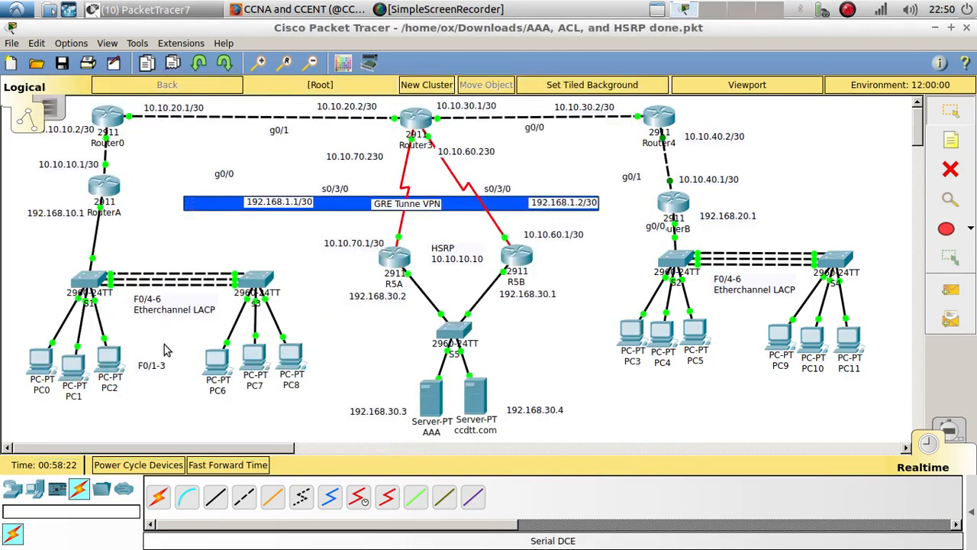
{"action": "left_click", "coordinate": [109, 358]}
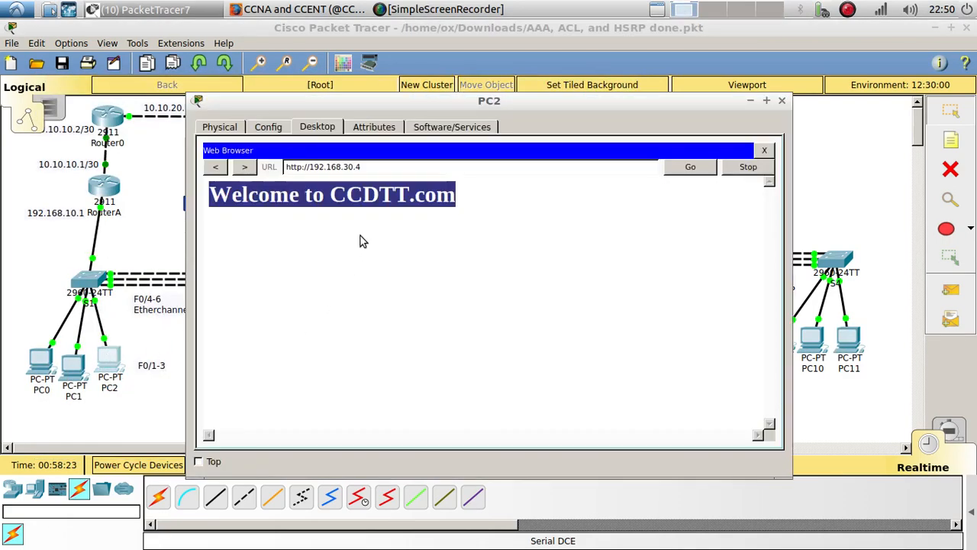
{"action": "left_click", "coordinate": [765, 149]}
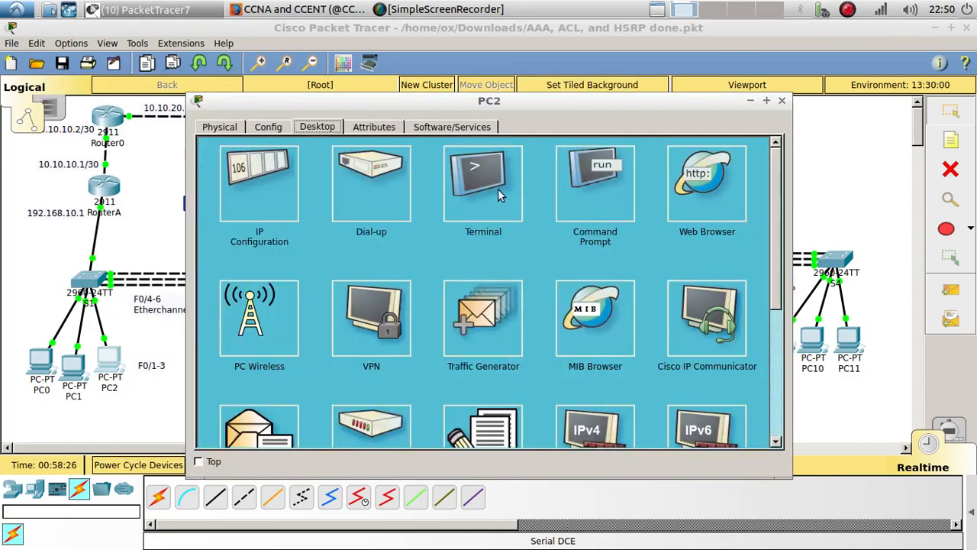
{"action": "left_click", "coordinate": [611, 176]}
{"action": "type", "text": "pin"}
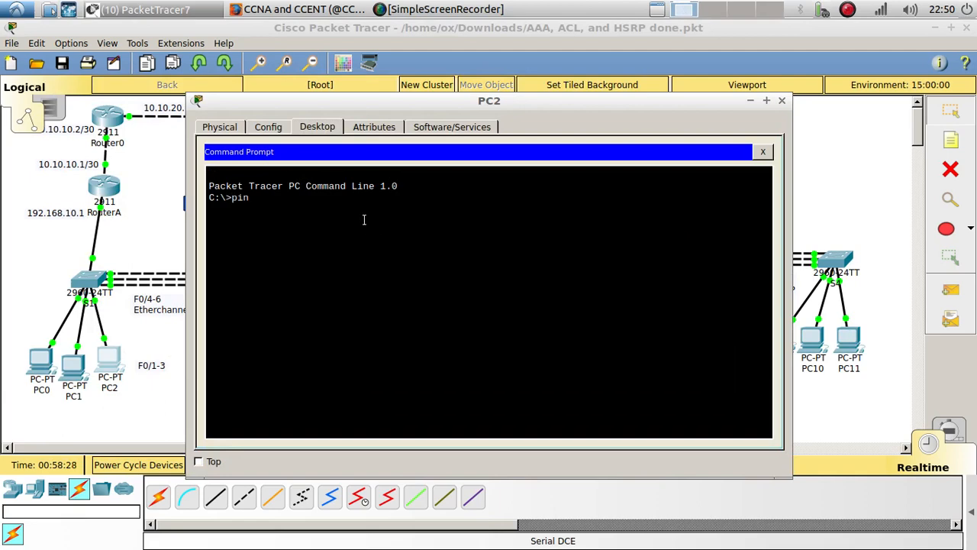
{"action": "type", "text": "g"}
{"action": "right_click", "coordinate": [365, 220]}
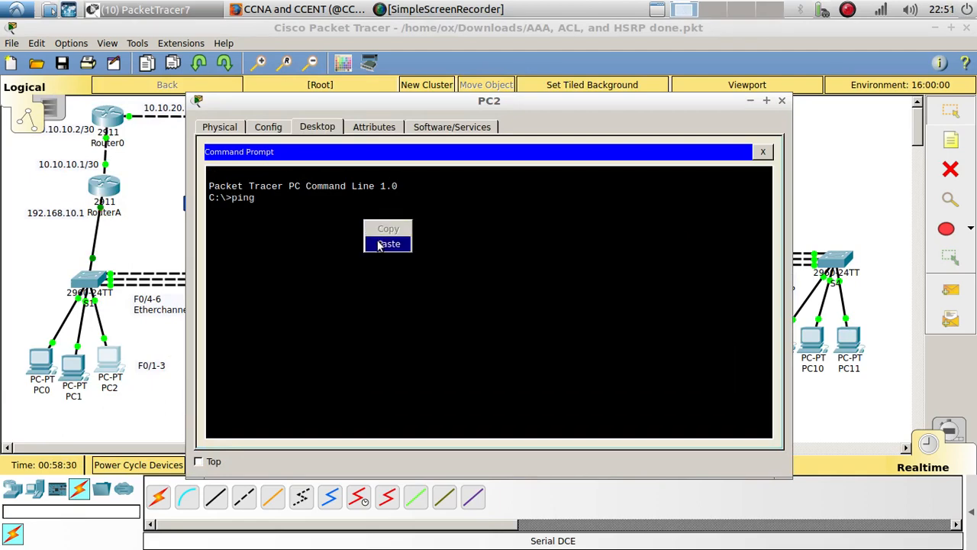
{"action": "left_click", "coordinate": [383, 243]}
{"action": "key", "text": "Return"}
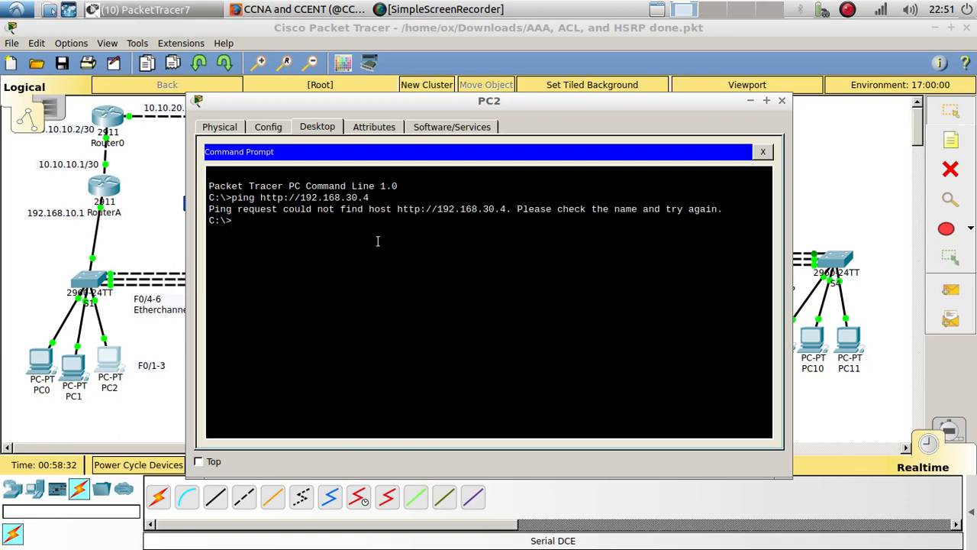
{"action": "key", "text": "Up"}
{"action": "key", "text": "BackSpace"}
{"action": "key", "text": "BackSpace"}
{"action": "key", "text": "BackSpace"}
{"action": "key", "text": "BackSpace"}
{"action": "key", "text": "BackSpace"}
{"action": "key", "text": "BackSpace"}
{"action": "key", "text": "BackSpace"}
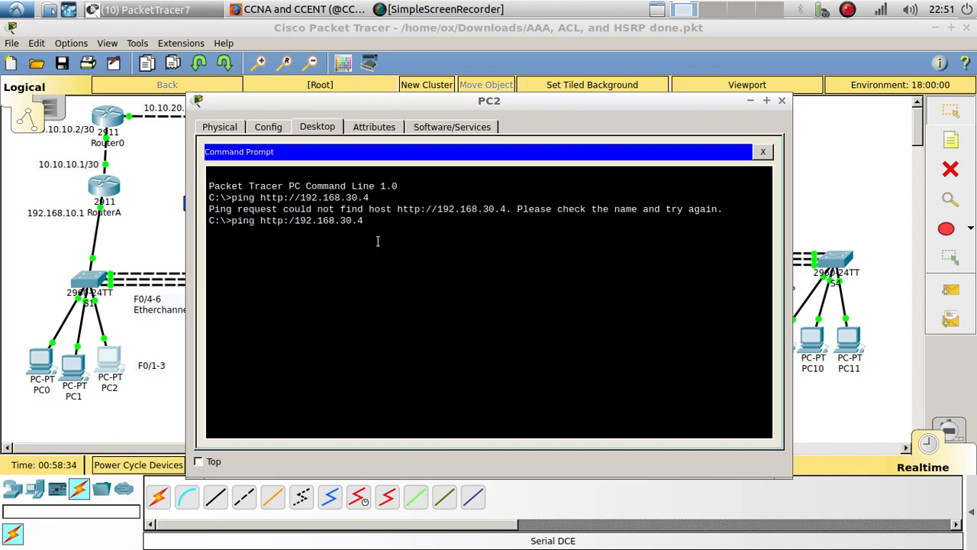
{"action": "key", "text": "Return"}
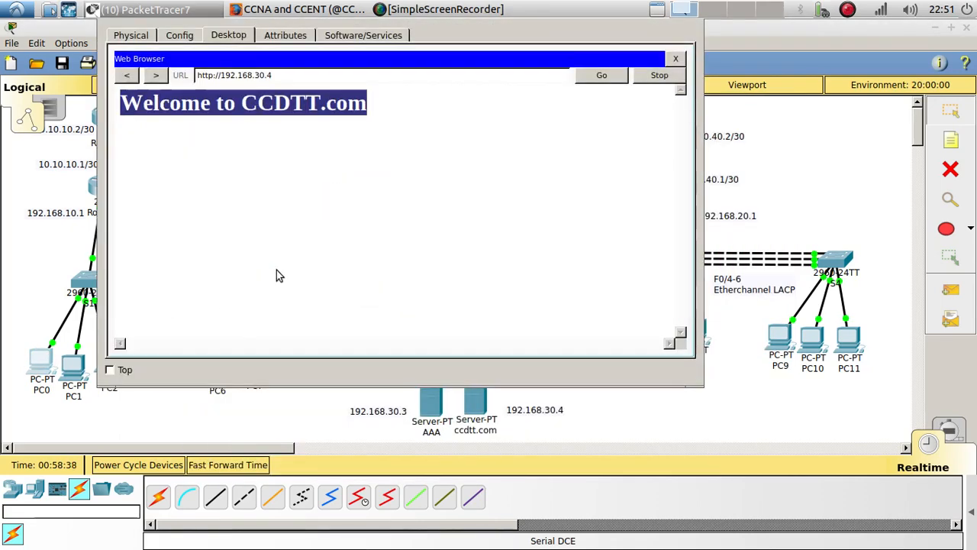
Step: Close PC0's web browser, ping 192.168.30.4 from PC7's command prompt, and return to the topology
{"action": "left_click", "coordinate": [675, 59]}
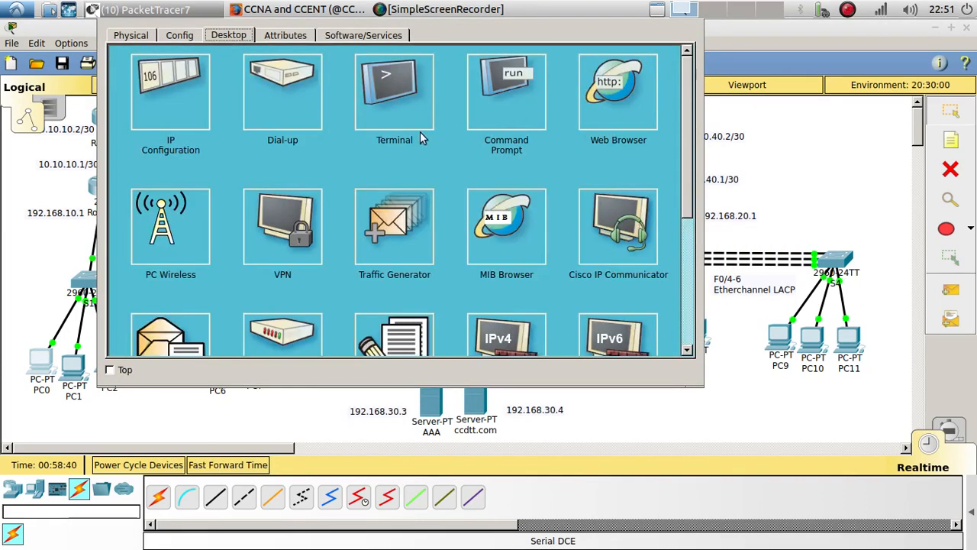
{"action": "left_click", "coordinate": [697, 31]}
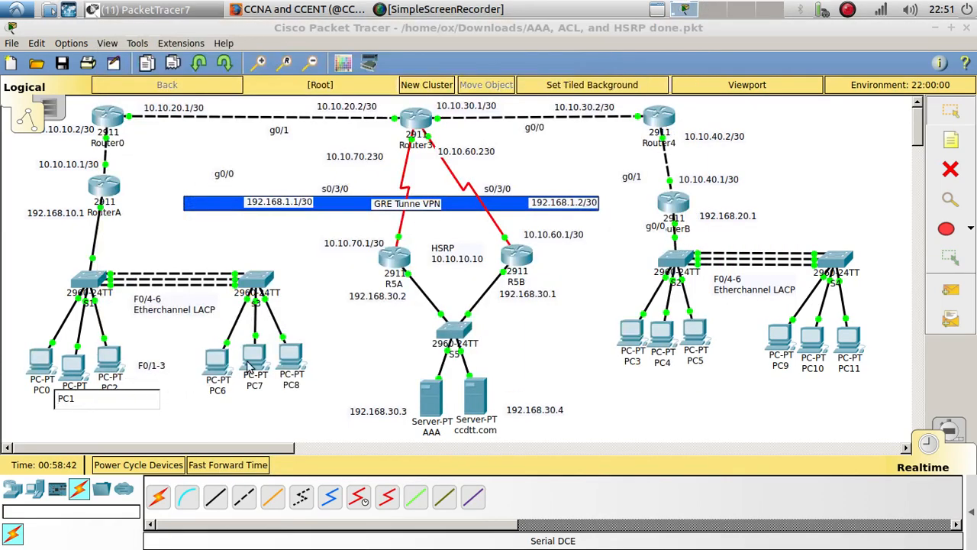
{"action": "left_click", "coordinate": [245, 364]}
{"action": "left_click", "coordinate": [316, 127]}
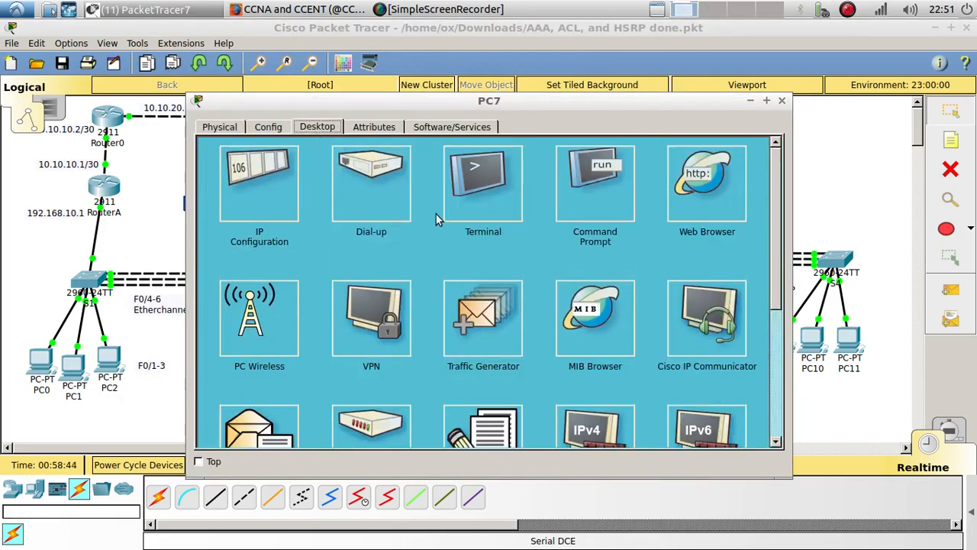
{"action": "left_click", "coordinate": [594, 198]}
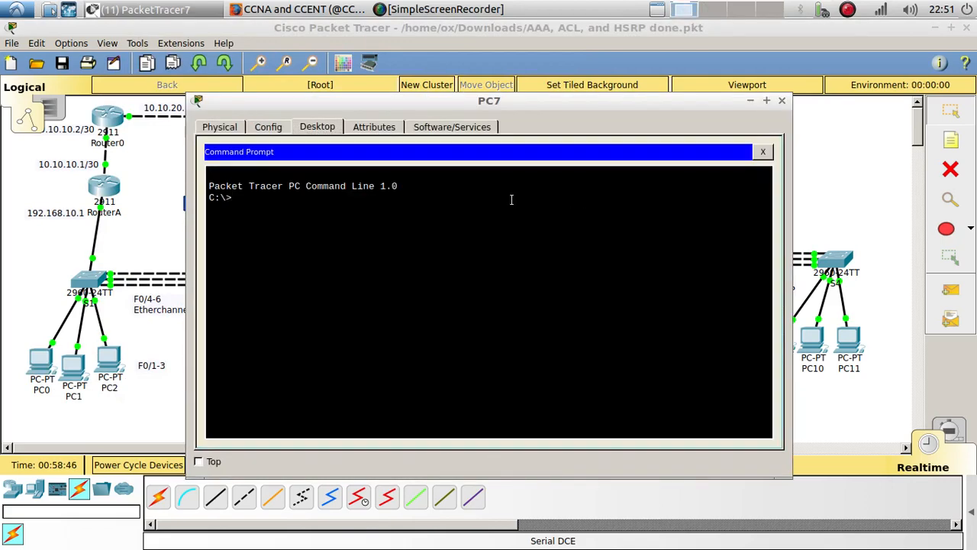
{"action": "type", "text": "ping 192.168.30.4"}
{"action": "key", "text": "Return"}
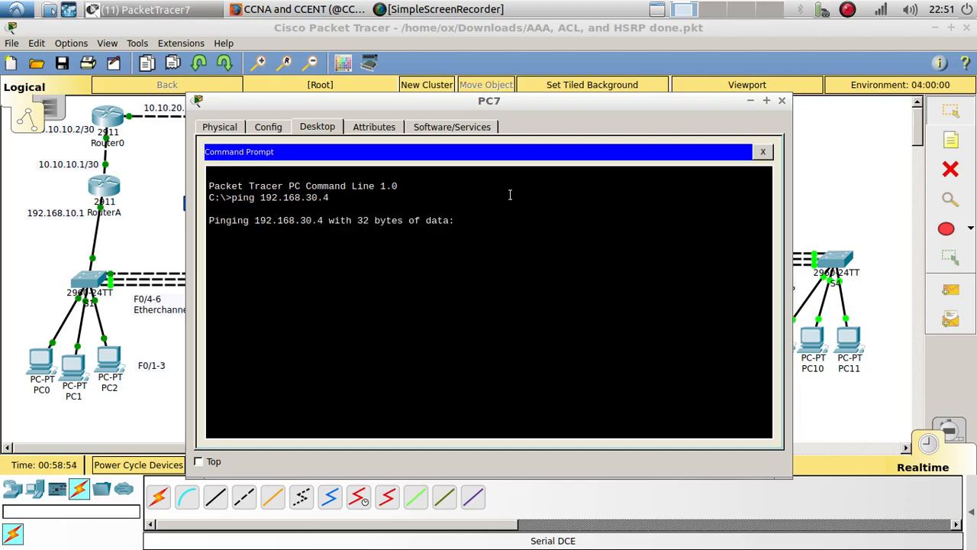
{"action": "left_click", "coordinate": [835, 485]}
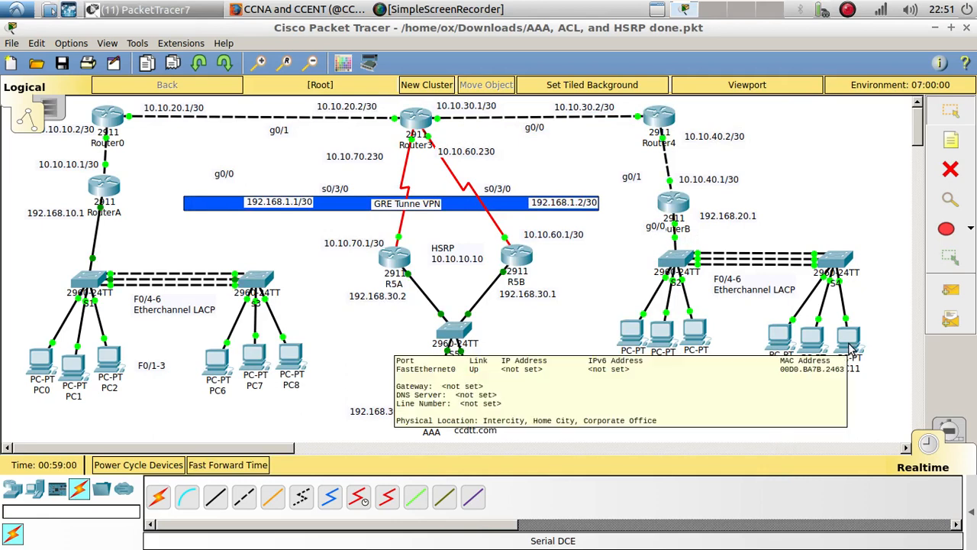
Step: Exit configuration mode on Router3 and display access list 100 with show access-lists
{"action": "left_click", "coordinate": [416, 121]}
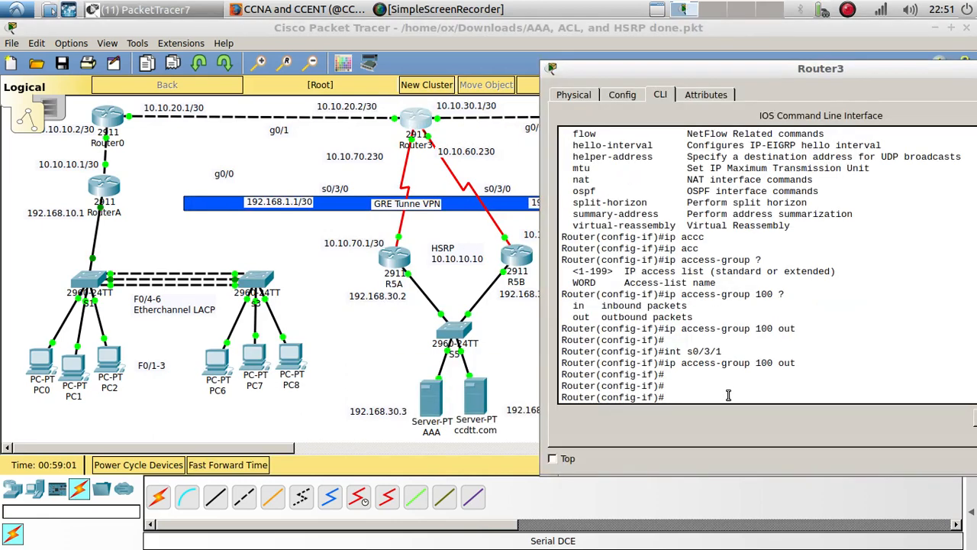
{"action": "type", "text": "end"}
{"action": "key", "text": "Return"}
{"action": "type", "text": "show"}
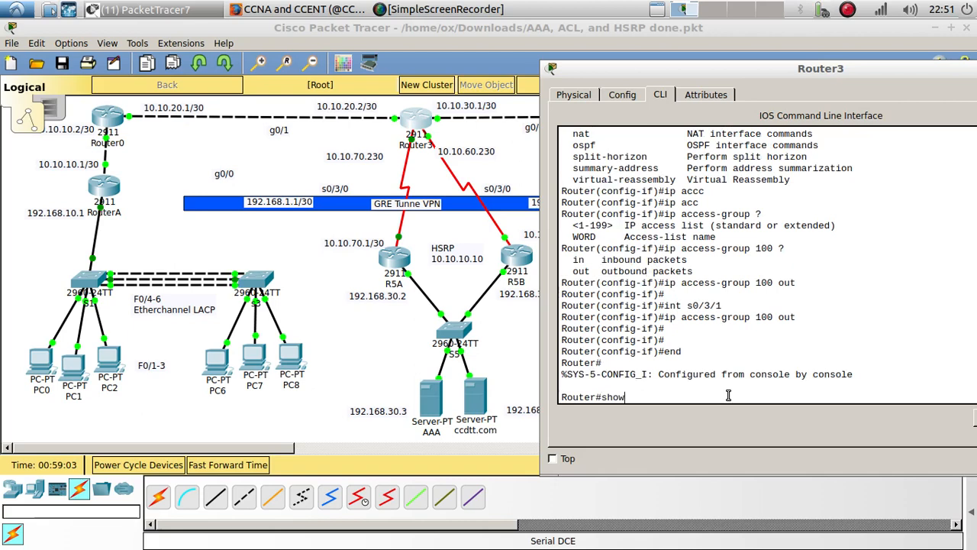
{"action": "type", "text": " acc"}
{"action": "key", "text": "Tab"}
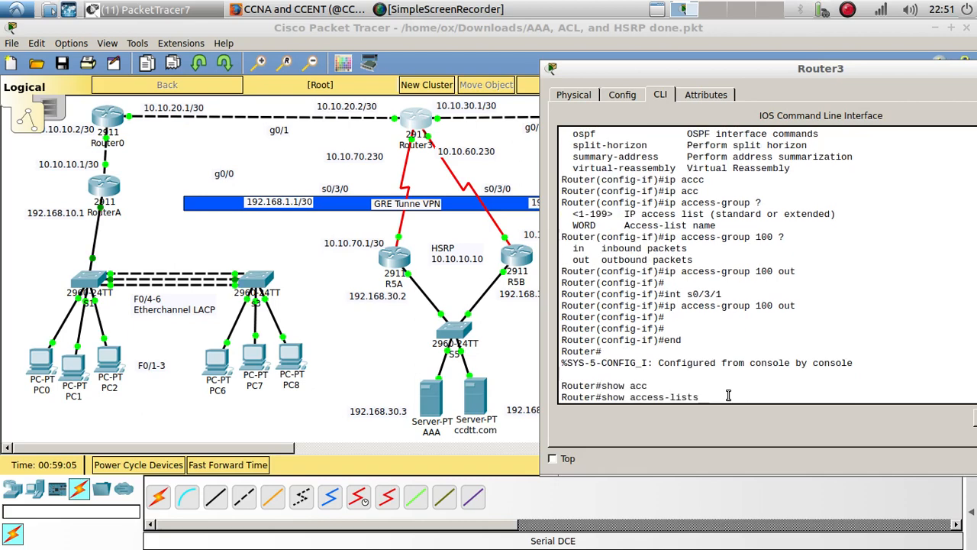
{"action": "type", "text": "?100"}
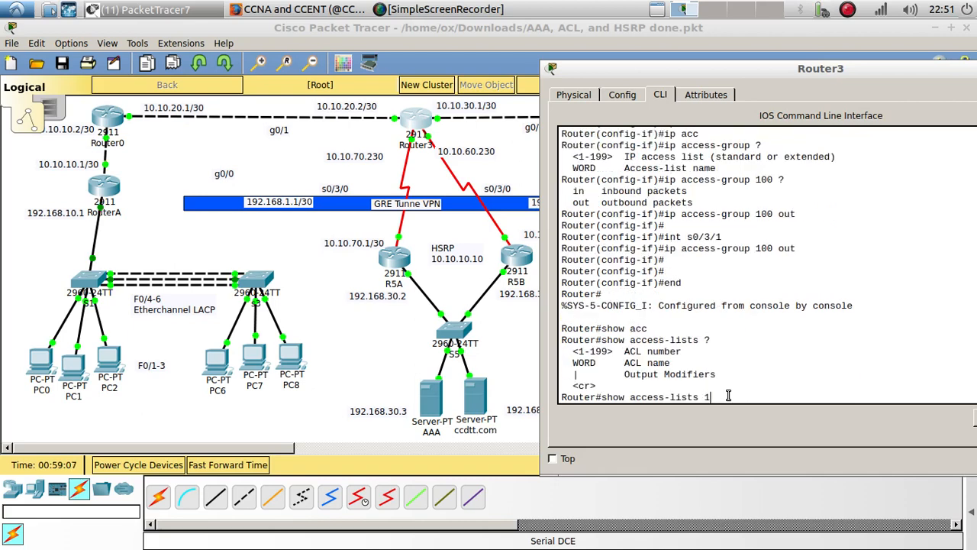
{"action": "key", "text": "Return"}
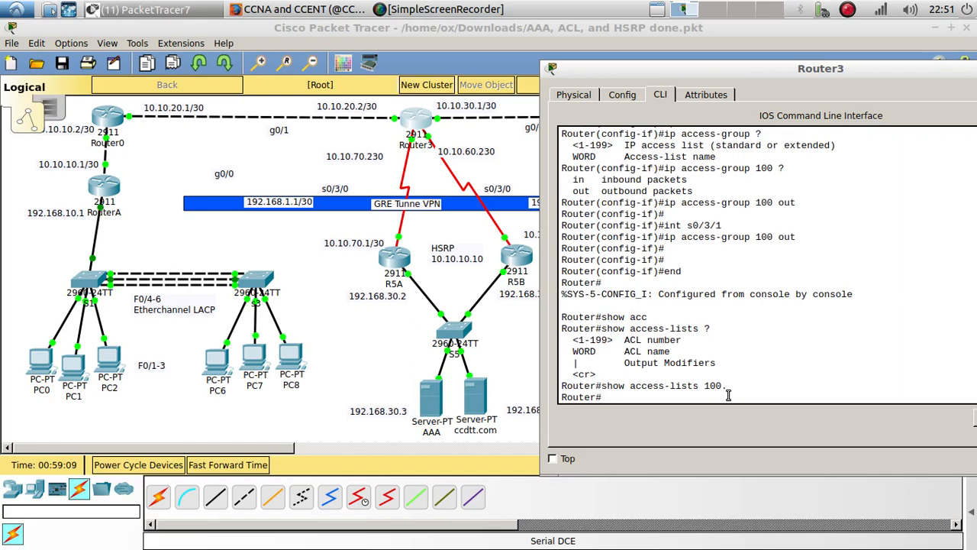
{"action": "key", "text": "Up"}
{"action": "key", "text": "BackSpace"}
{"action": "key", "text": "Return"}
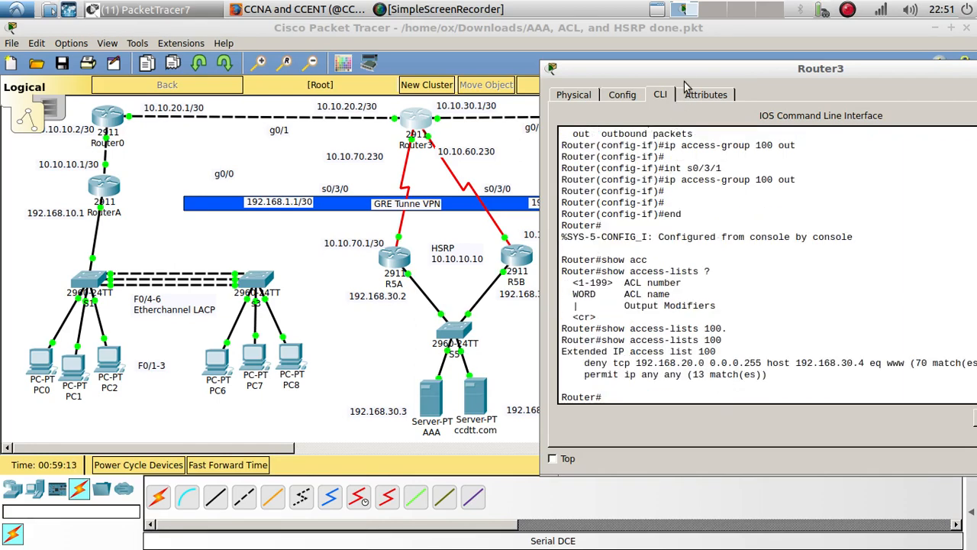
Step: Examine access list 100's deny entry for 192.168.20.0 web traffic and its permit ip any any entry, and close the Router3 window
{"action": "left_click_drag", "start_coordinate": [685, 73], "coordinate": [414, 32]}
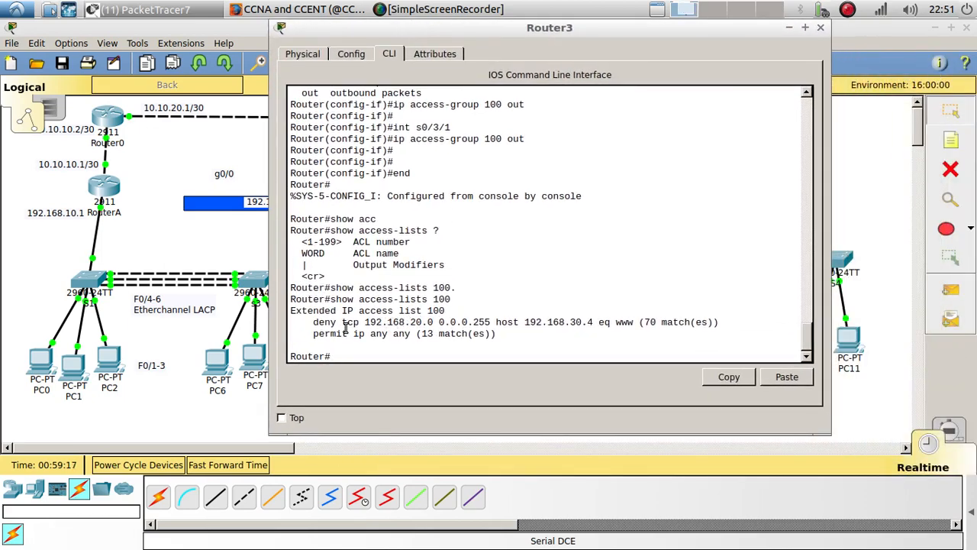
{"action": "left_click_drag", "start_coordinate": [341, 324], "coordinate": [432, 322]}
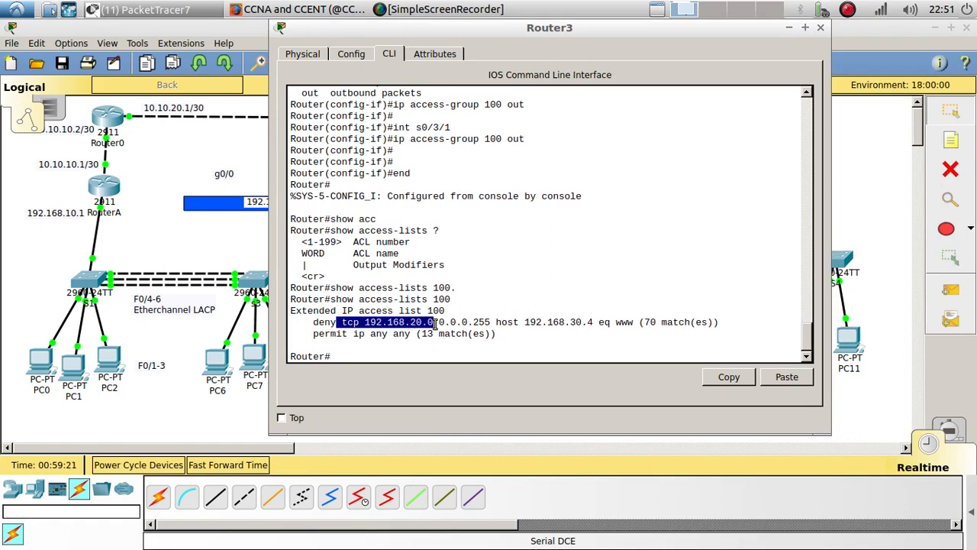
{"action": "left_click", "coordinate": [438, 326]}
{"action": "double_click", "coordinate": [620, 321]}
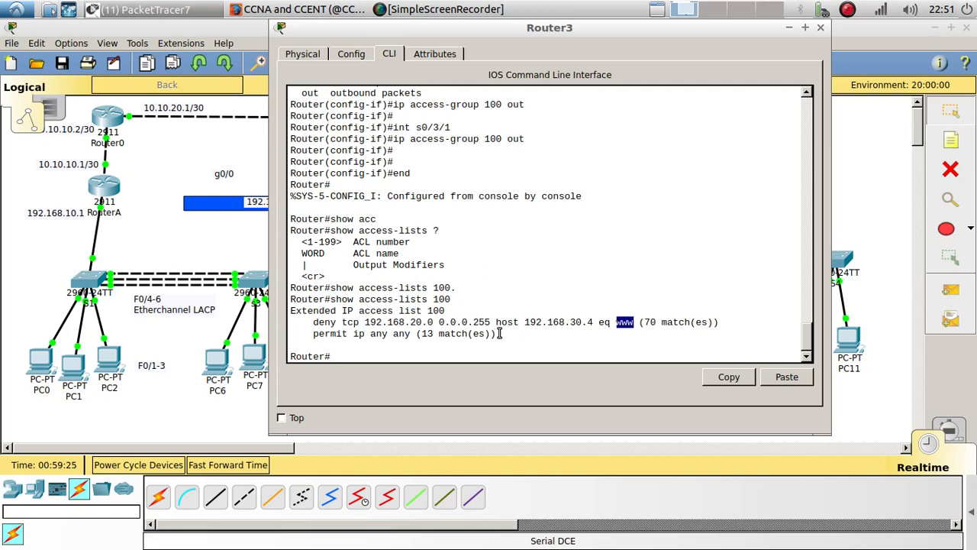
{"action": "left_click_drag", "start_coordinate": [500, 333], "coordinate": [468, 334]}
{"action": "left_click_drag", "start_coordinate": [346, 336], "coordinate": [313, 333]}
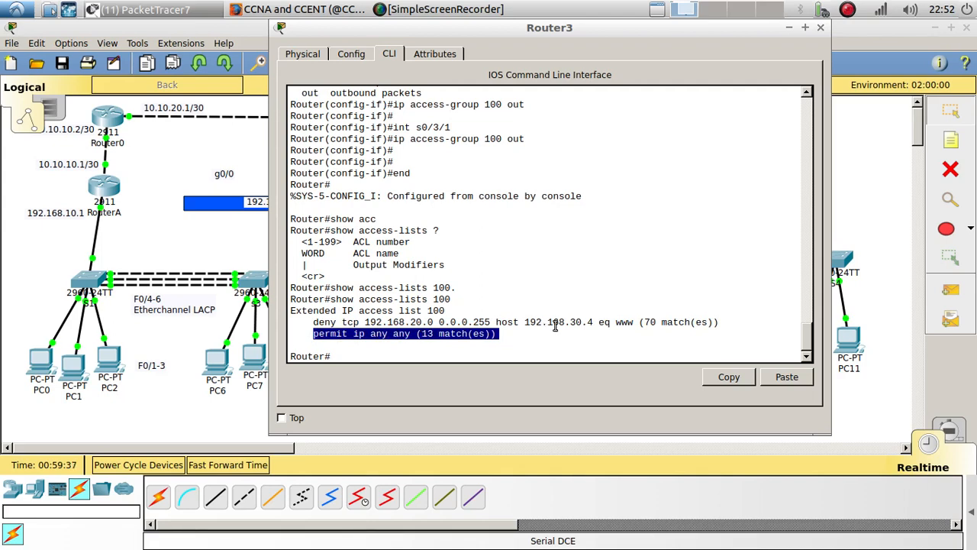
{"action": "left_click", "coordinate": [821, 29]}
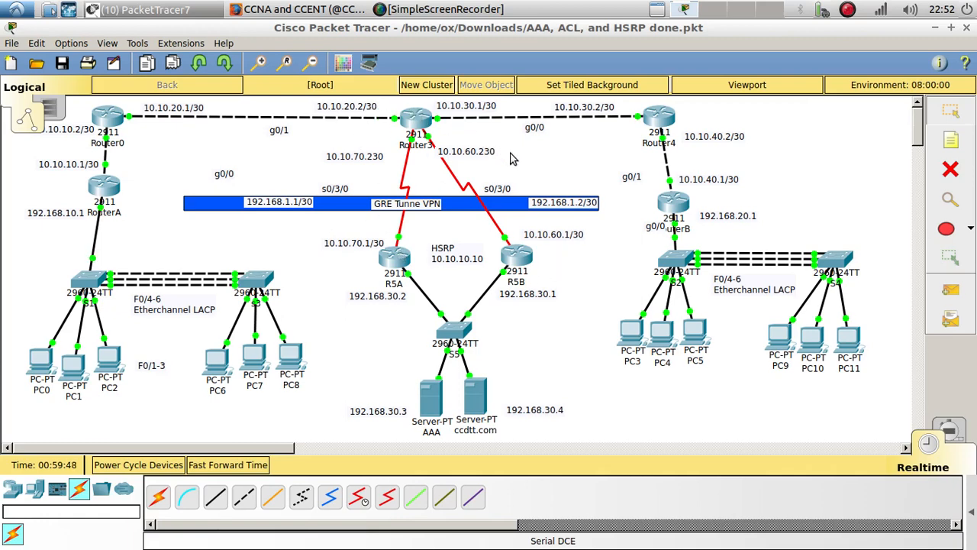
Step: Switch to Firefox and view the CCNADailyTIPS Twitter profile down to its pinned tweet
{"action": "mouse_move", "coordinate": [668, 131]}
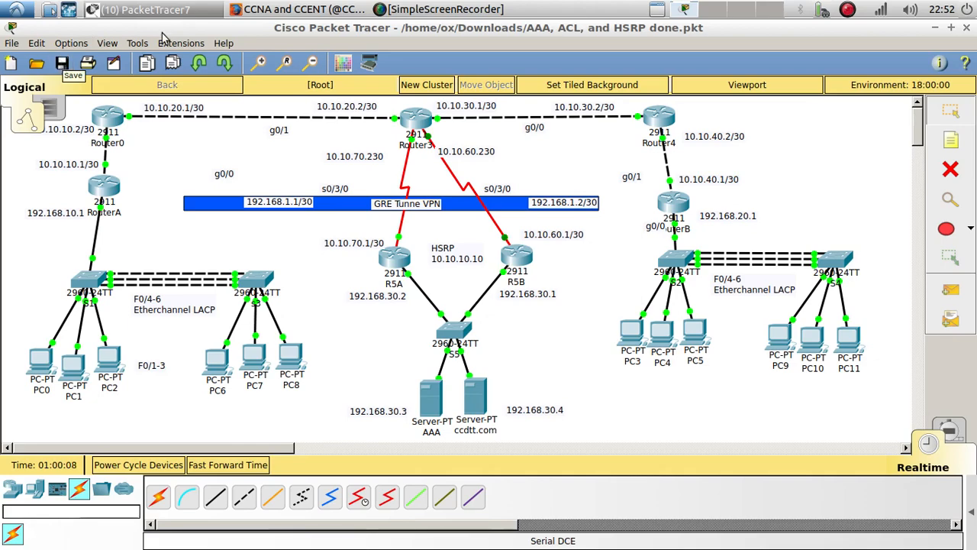
{"action": "left_click", "coordinate": [298, 10]}
{"action": "scroll", "coordinate": [305, 407], "scroll_direction": "down", "scroll_amount": 3}
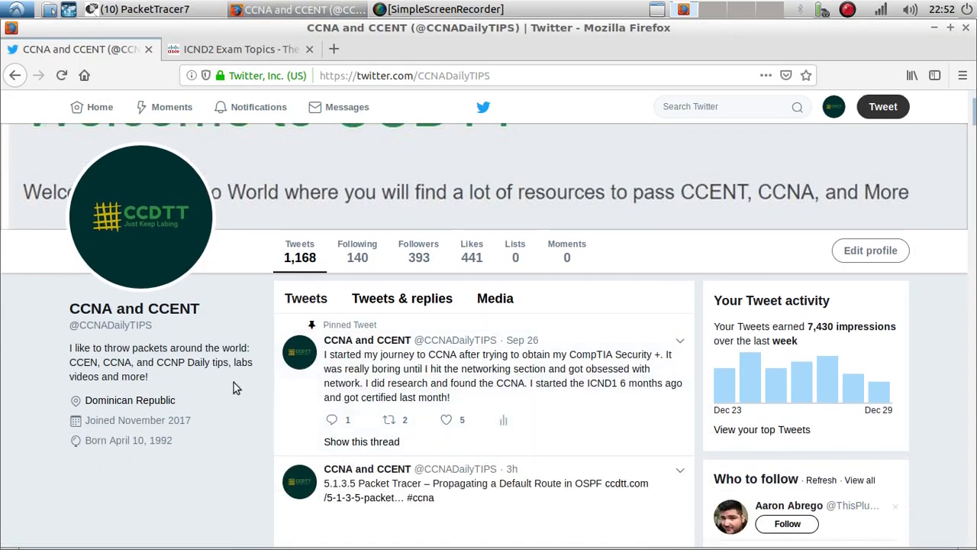